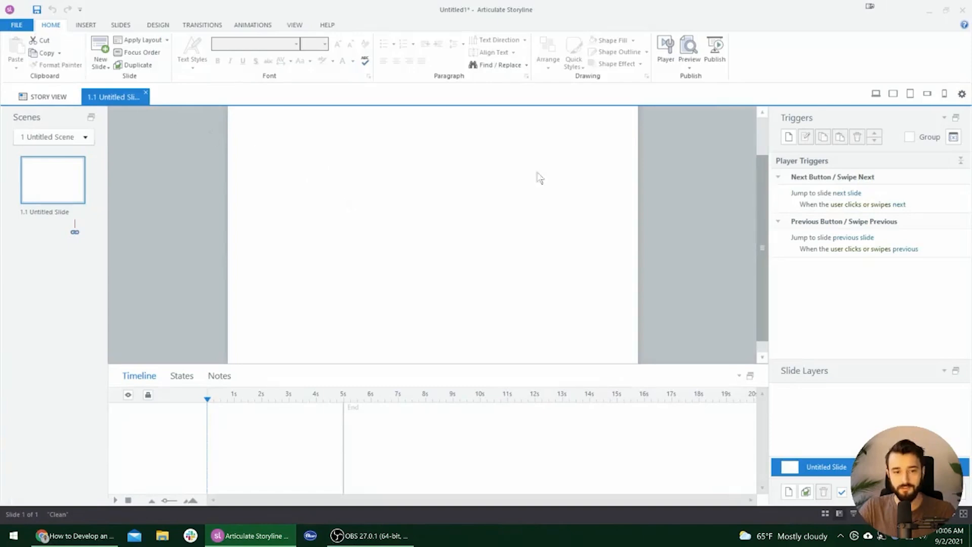
{"action": "scroll", "coordinate": [493, 217], "scroll_direction": "up", "scroll_amount": 2}
{"action": "scroll", "coordinate": [493, 217], "scroll_direction": "down", "scroll_amount": 2}
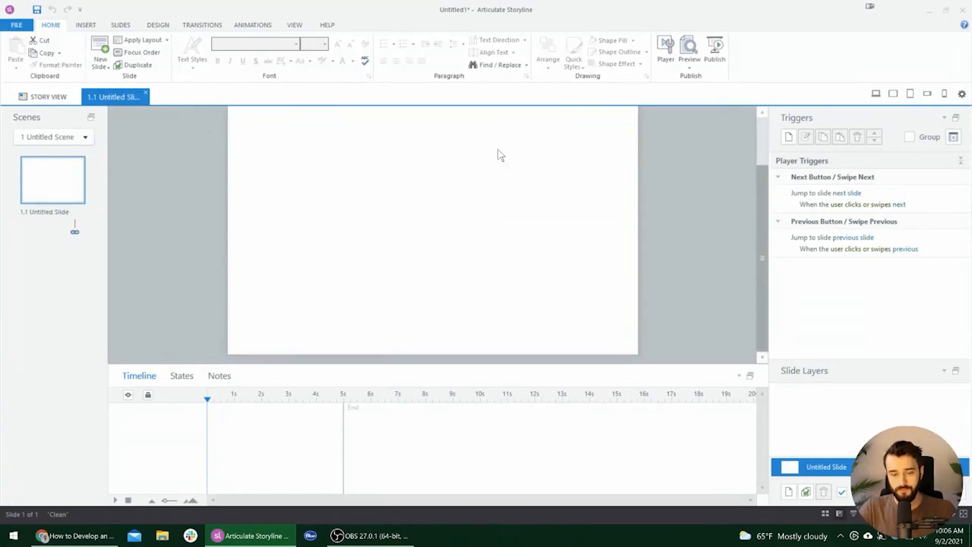
{"action": "scroll", "coordinate": [497, 178], "scroll_direction": "up", "scroll_amount": 2}
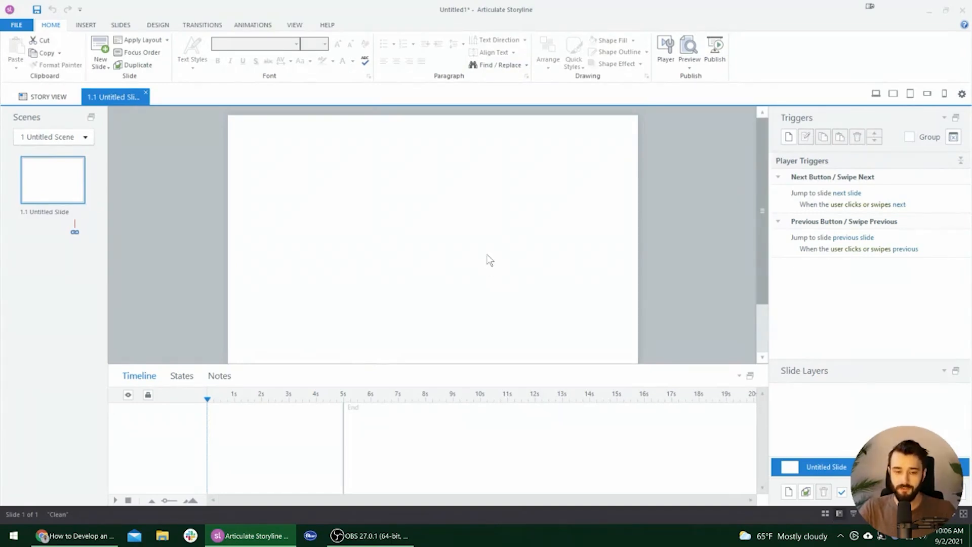
{"action": "scroll", "coordinate": [489, 263], "scroll_direction": "down", "scroll_amount": 1}
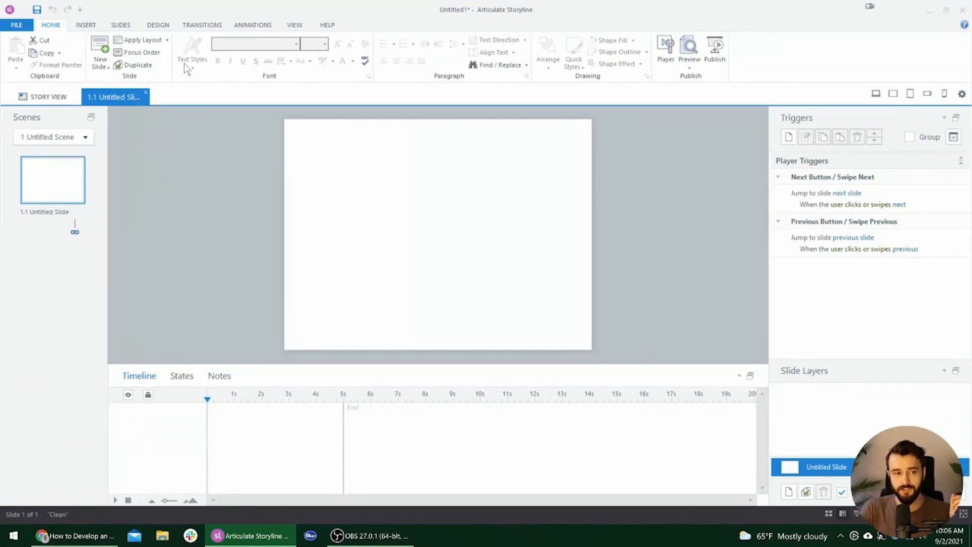
Set the story size to 1280 × 720 with the aspect ratio unlocked, and preview the resized slide in the desktop view
{"action": "left_click", "coordinate": [163, 25]}
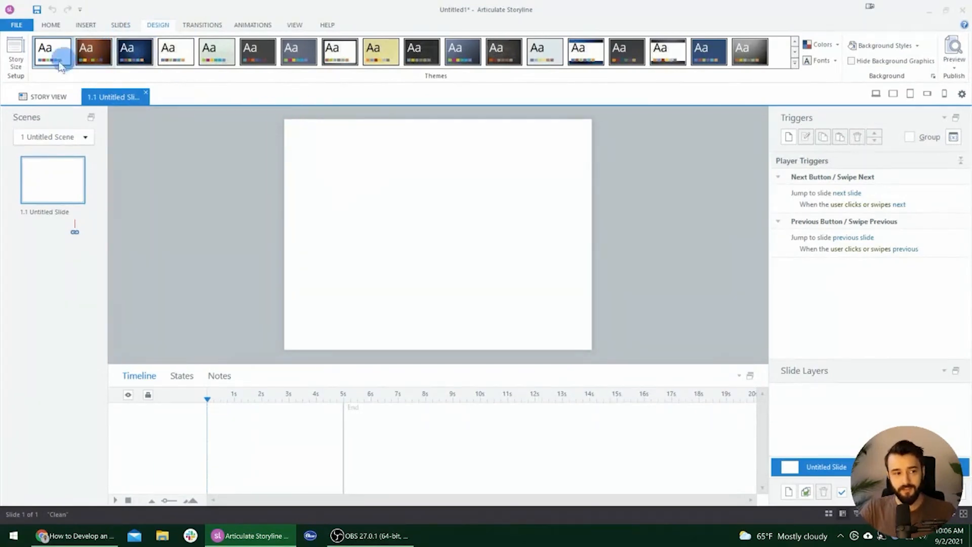
{"action": "left_click", "coordinate": [23, 59]}
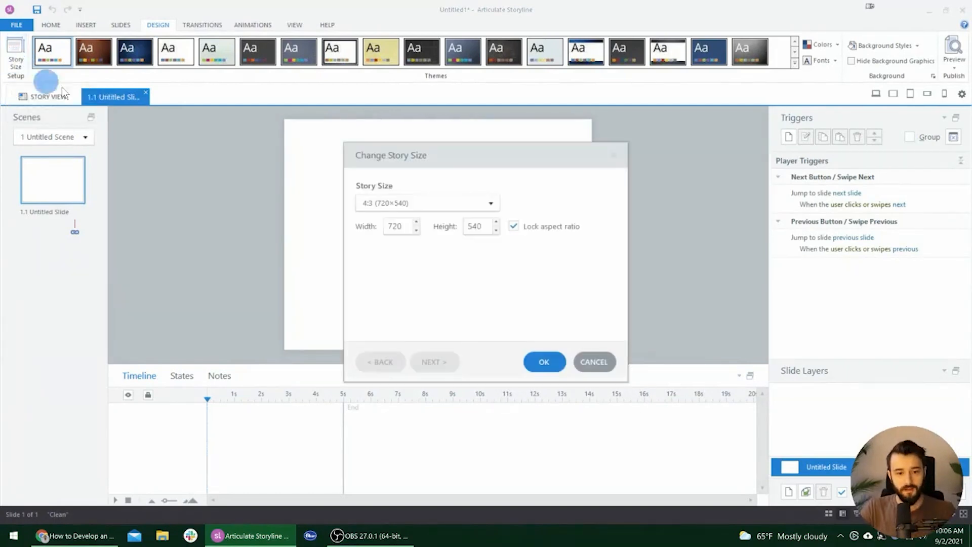
{"action": "left_click", "coordinate": [514, 228]}
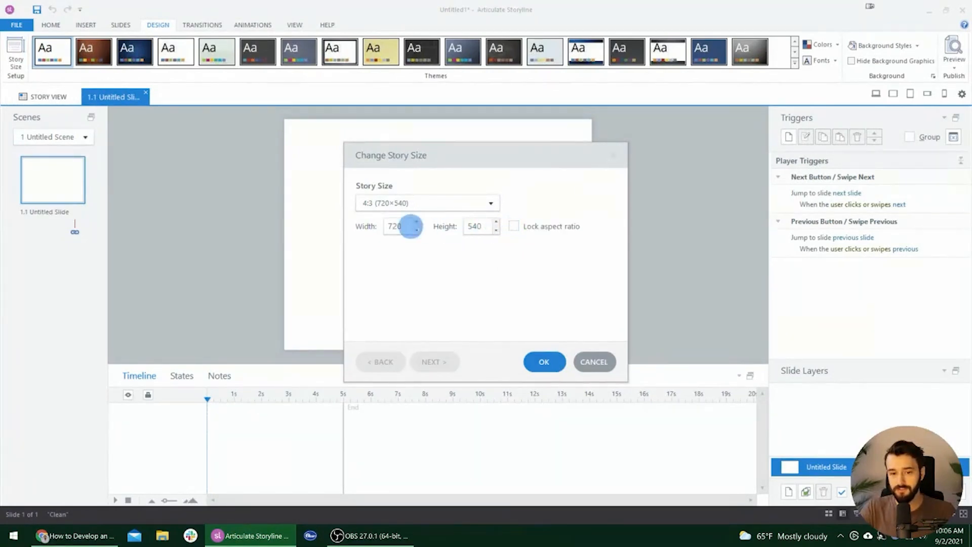
{"action": "double_click", "coordinate": [401, 227]}
{"action": "type", "text": "1280"}
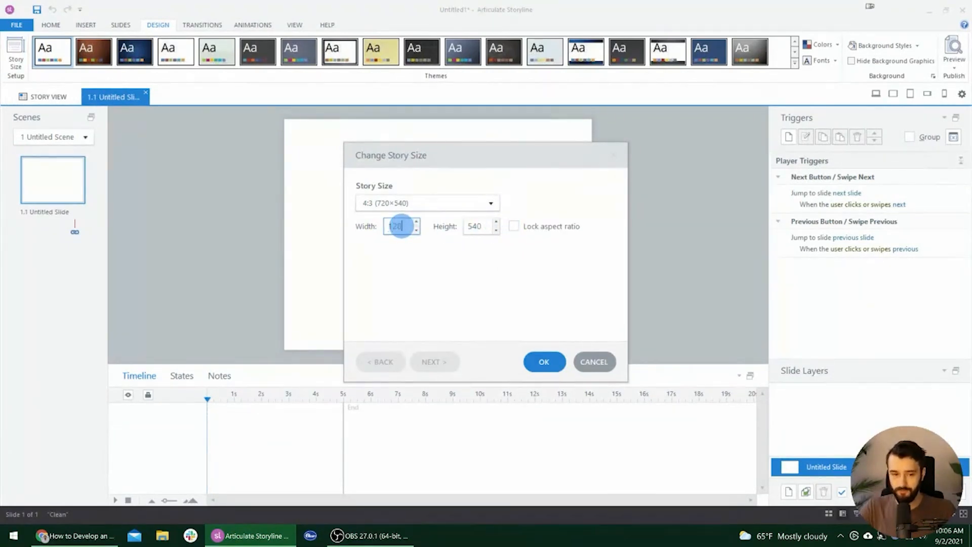
{"action": "key", "text": "Tab"}
{"action": "type", "text": "720"}
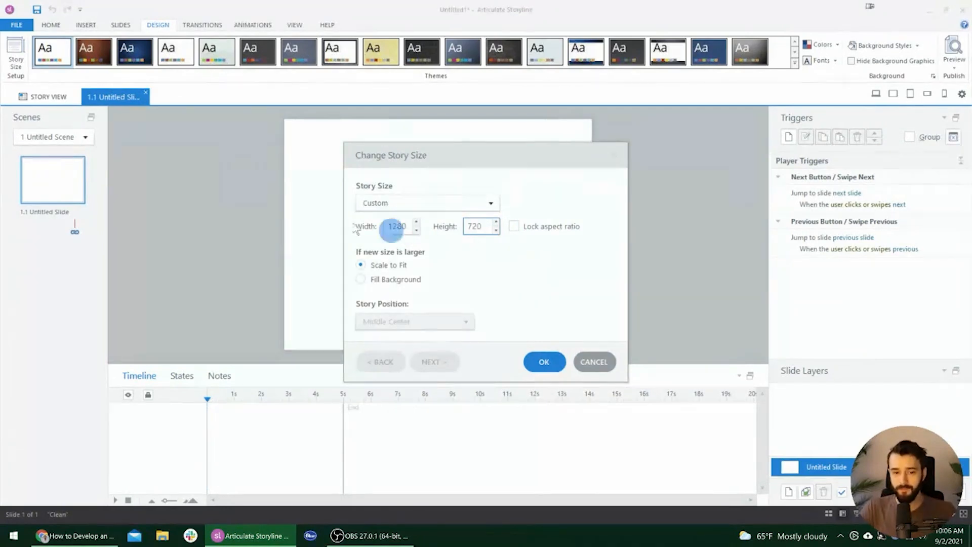
{"action": "left_click", "coordinate": [552, 363]}
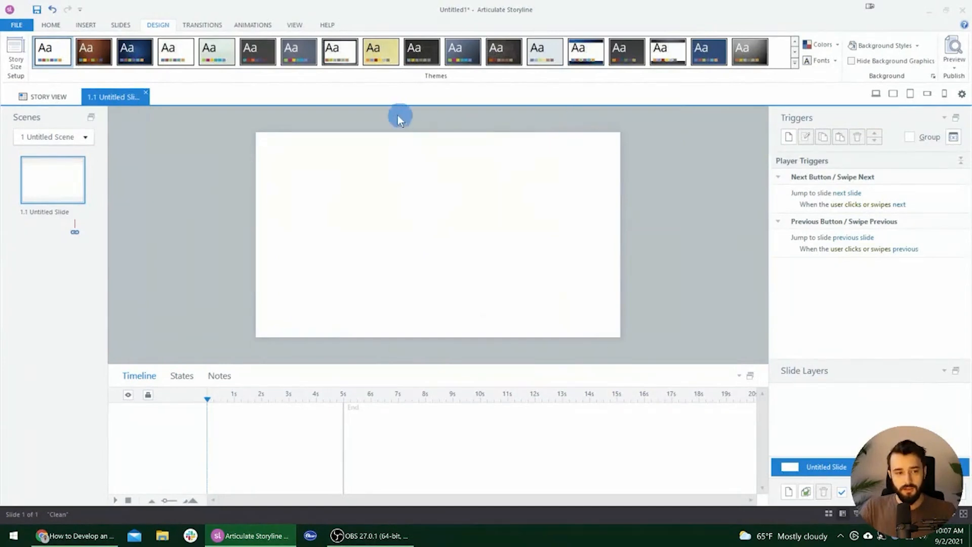
{"action": "left_click", "coordinate": [877, 94]}
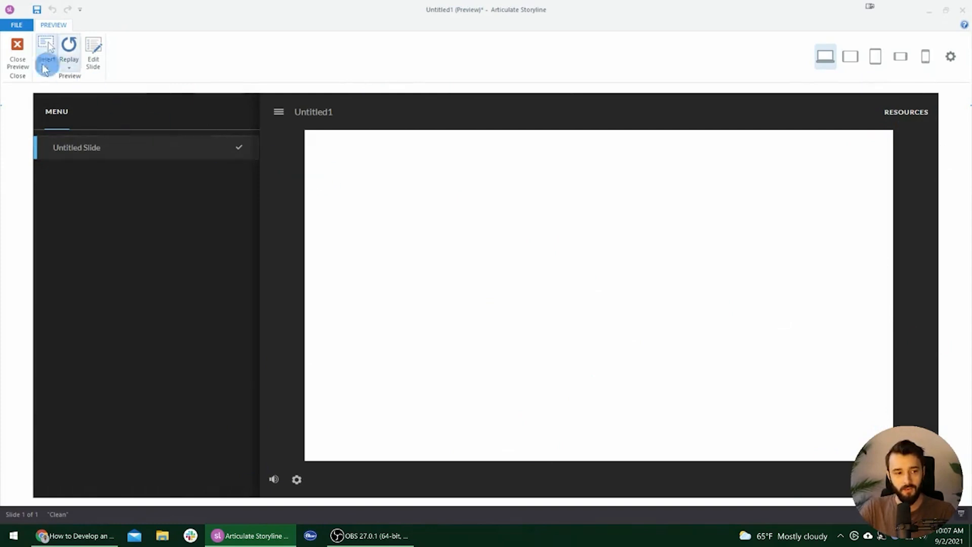
{"action": "left_click", "coordinate": [18, 64]}
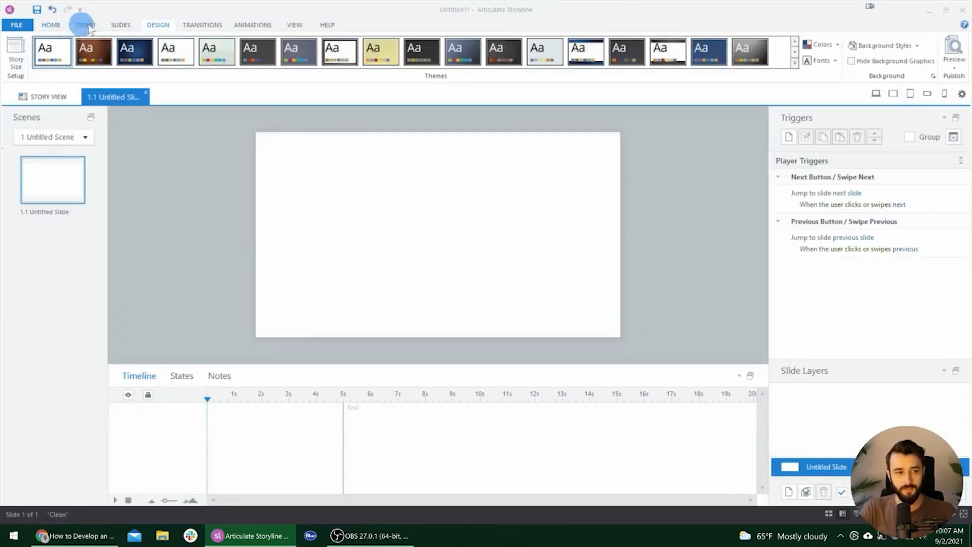
Turn the player's menus and controls off in the player properties
{"action": "left_click", "coordinate": [49, 25]}
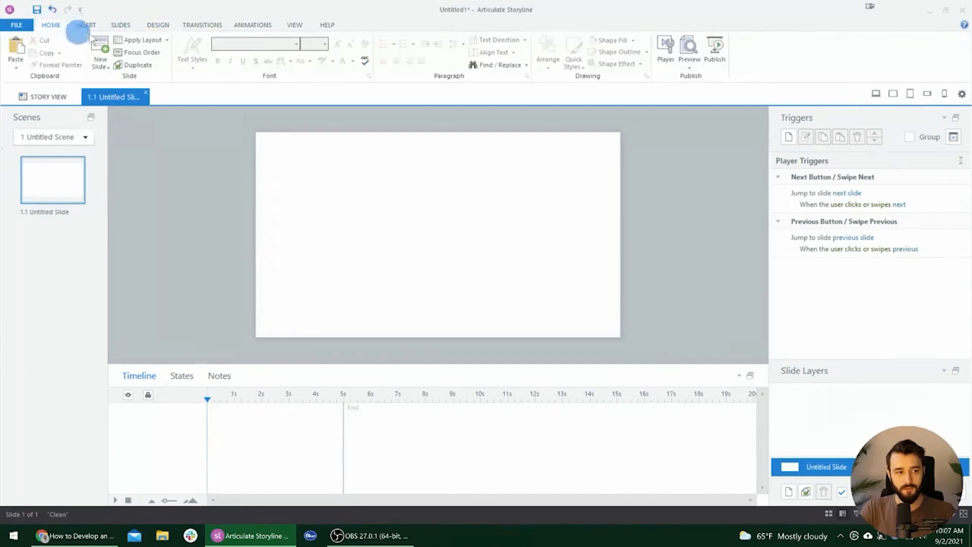
{"action": "left_click", "coordinate": [672, 50]}
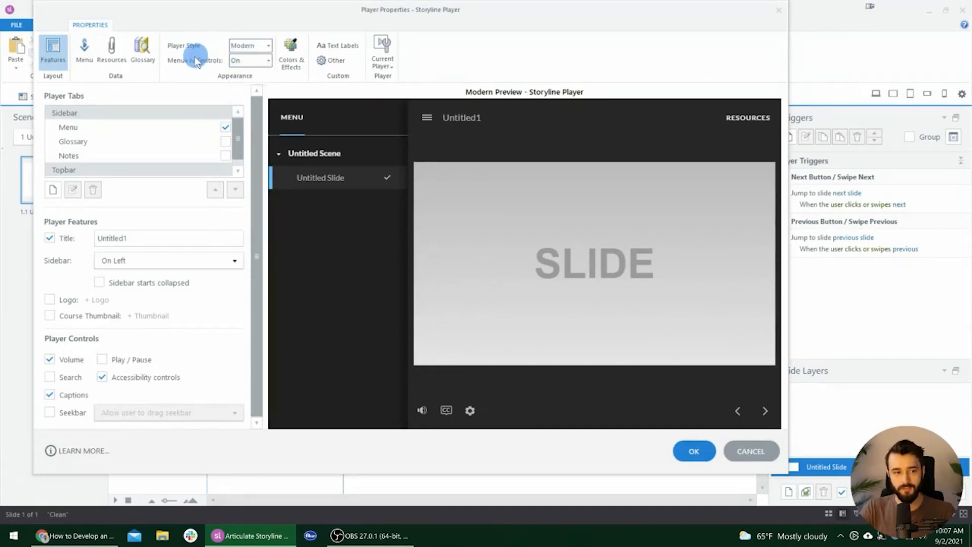
{"action": "left_click", "coordinate": [256, 60]}
{"action": "left_click", "coordinate": [251, 89]}
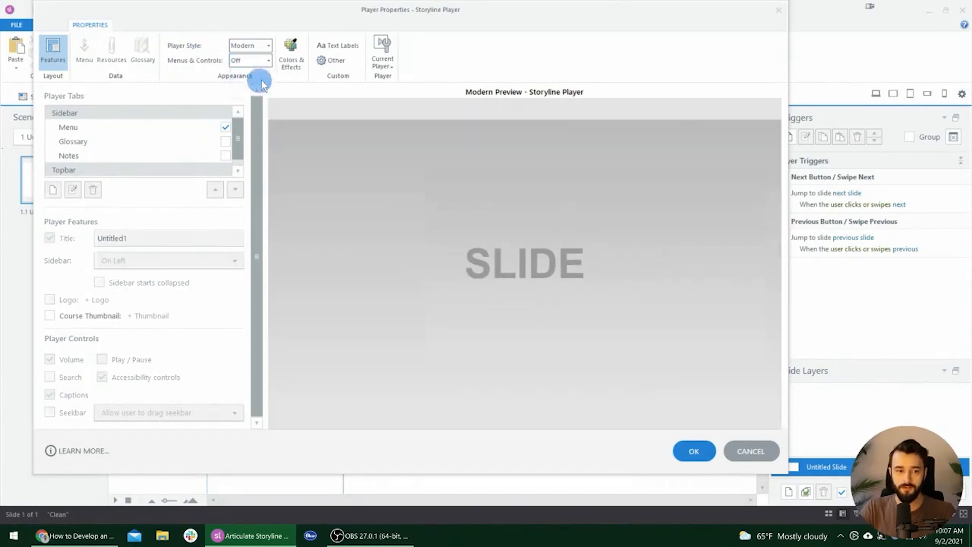
Apply the Light colour scheme to the player and preview the slide in the desktop view
{"action": "left_click", "coordinate": [288, 62]}
{"action": "left_click", "coordinate": [129, 156]}
{"action": "left_click", "coordinate": [148, 151]}
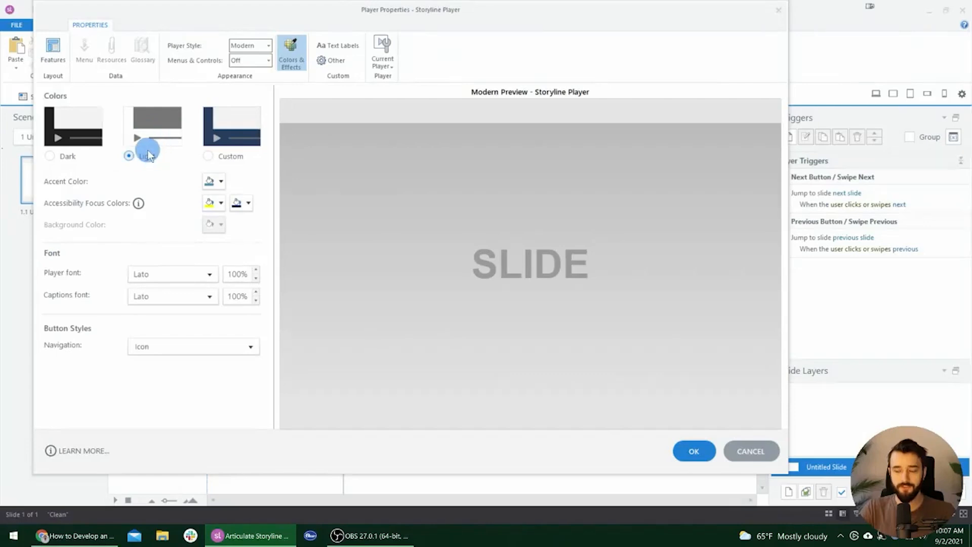
{"action": "left_click", "coordinate": [692, 451]}
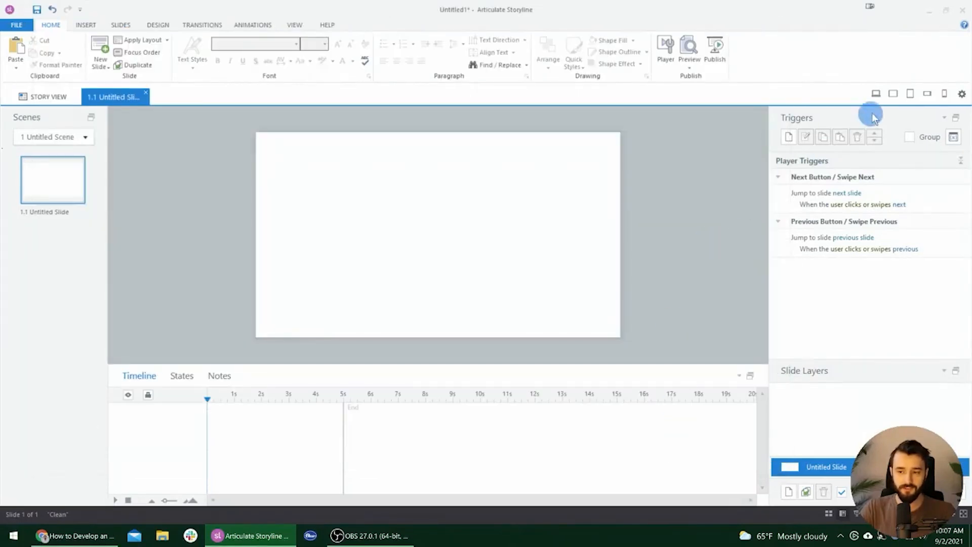
{"action": "left_click", "coordinate": [876, 96]}
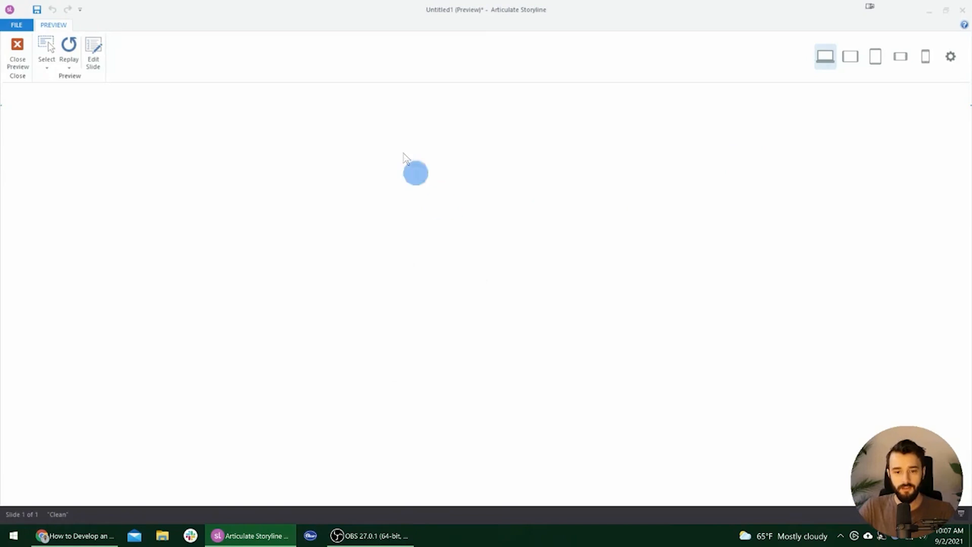
{"action": "left_click", "coordinate": [18, 67]}
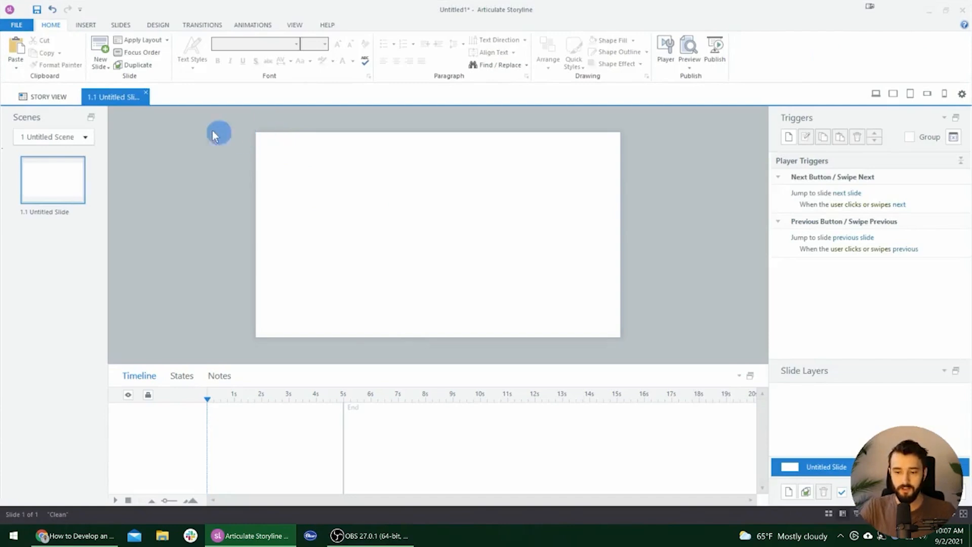
Insert a text box near the slide's upper-left area reading "Available Points"
{"action": "left_click", "coordinate": [90, 26]}
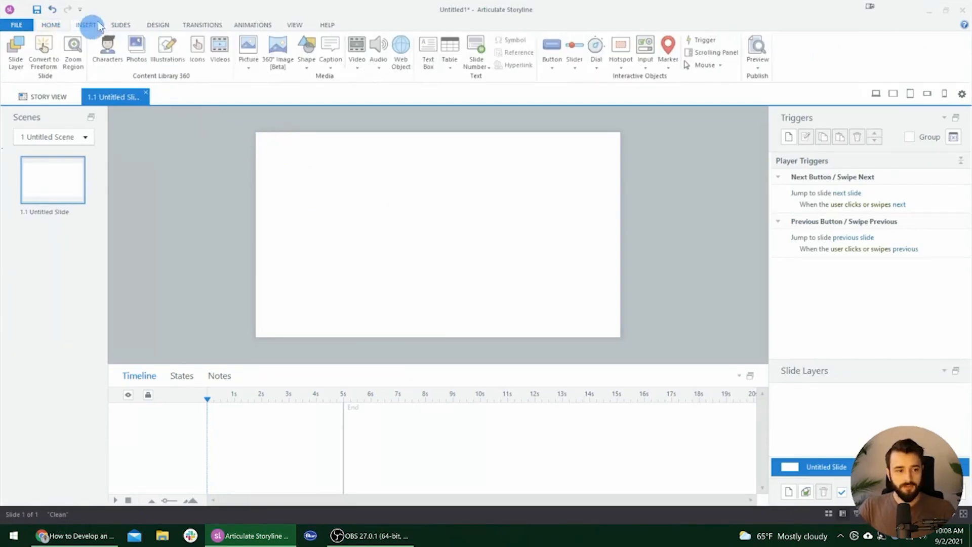
{"action": "left_click", "coordinate": [306, 150]}
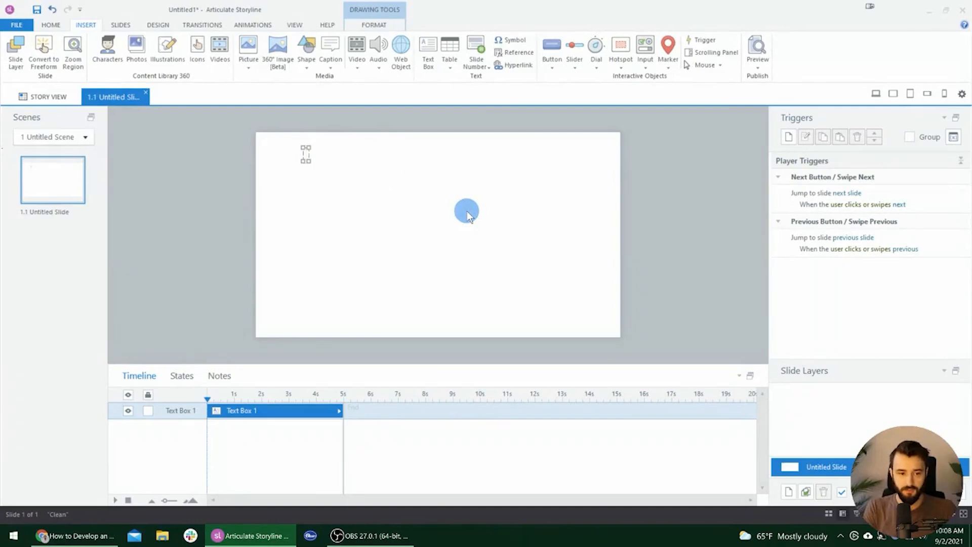
{"action": "type", "text": "Please"}
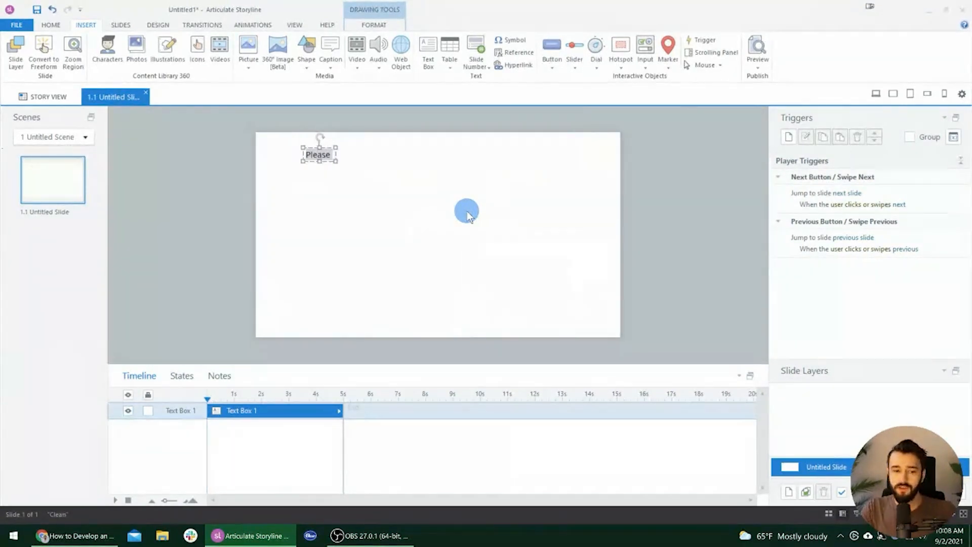
{"action": "type", "text": "Available"}
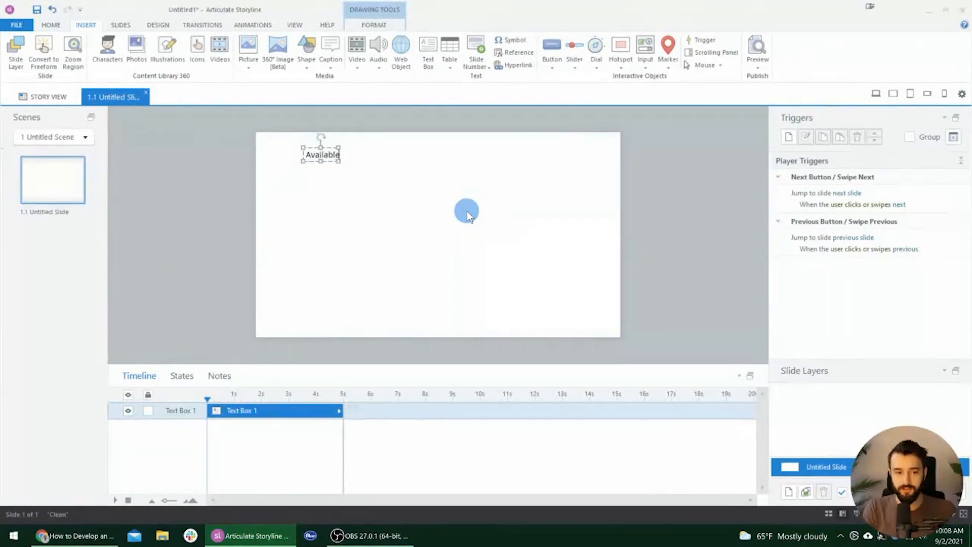
{"action": "type", "text": " Points"}
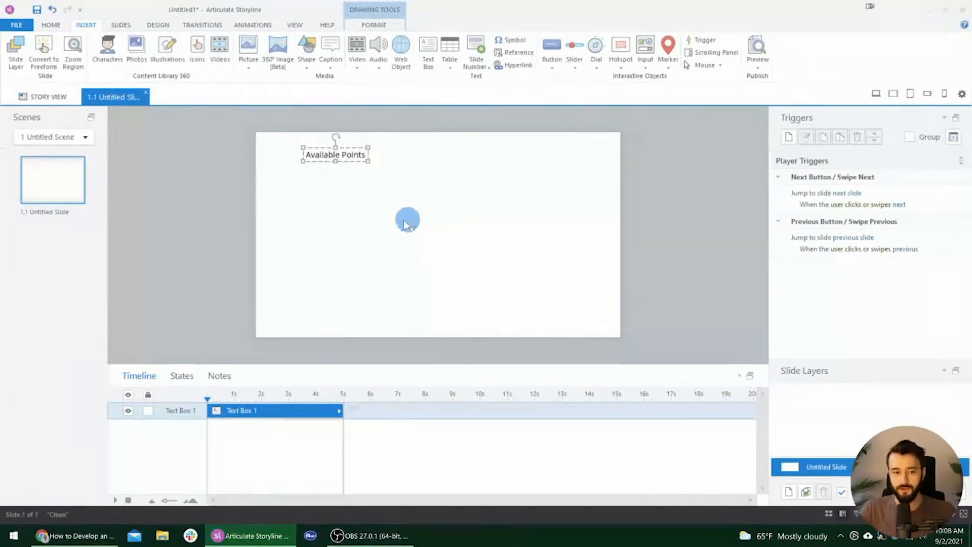
Move the "Available Points" text box towards the middle of the slide's upper edge and align it to the slide's horizontal centre
{"action": "left_click", "coordinate": [361, 148]}
{"action": "left_click_drag", "start_coordinate": [360, 148], "coordinate": [452, 147]}
{"action": "left_click", "coordinate": [379, 25]}
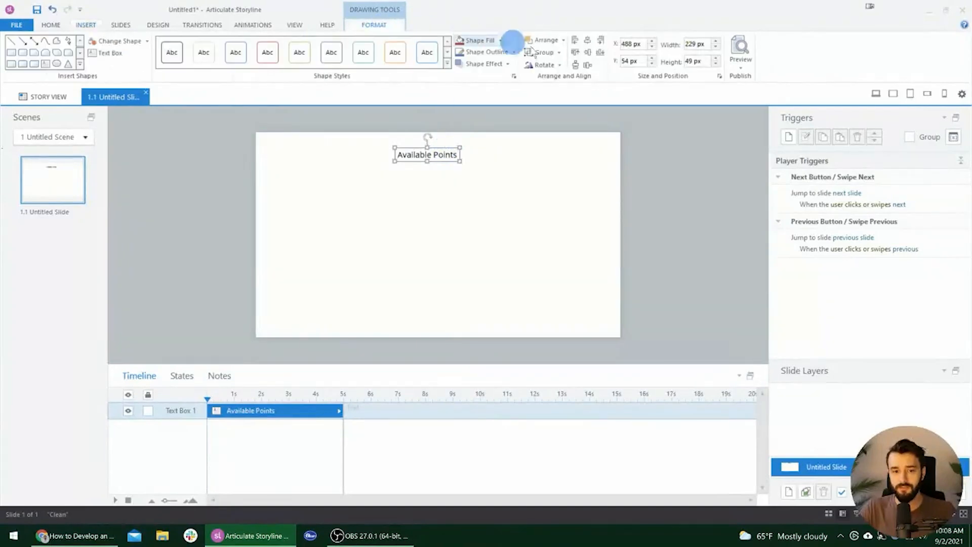
{"action": "left_click", "coordinate": [588, 40]}
{"action": "left_click", "coordinate": [662, 159]}
{"action": "left_click", "coordinate": [428, 154]}
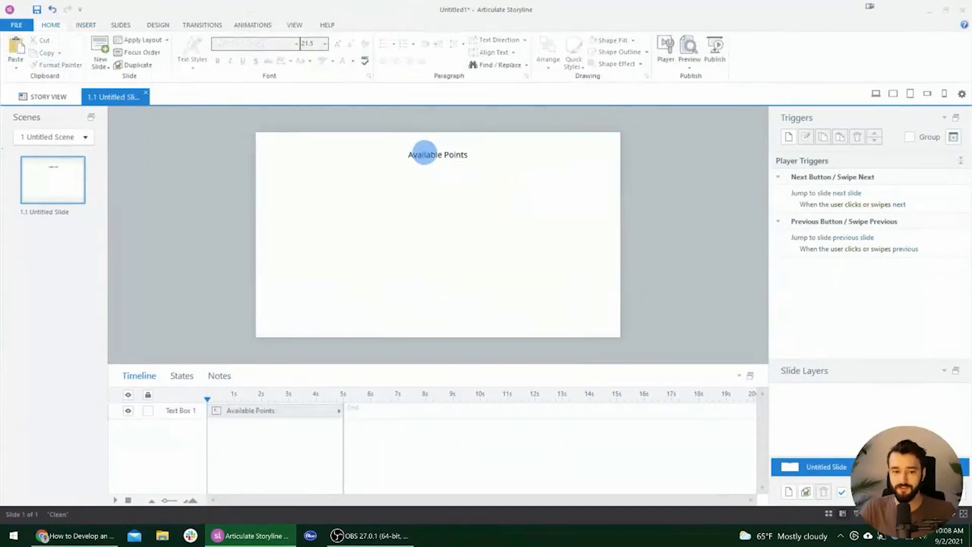
{"action": "key", "text": "Escape"}
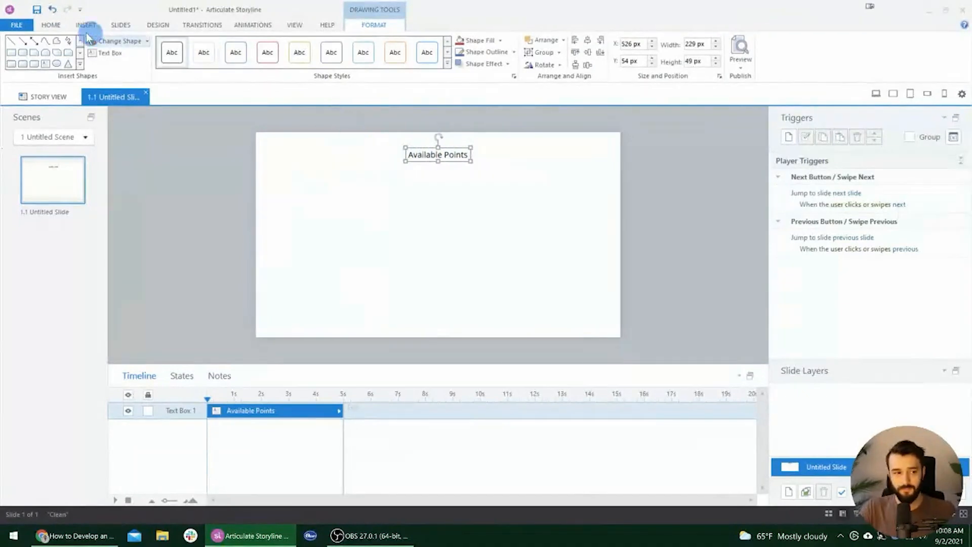
Duplicate the "Available Points" text box just below the original and change the copy's text to "Charisma"
{"action": "left_click", "coordinate": [51, 24]}
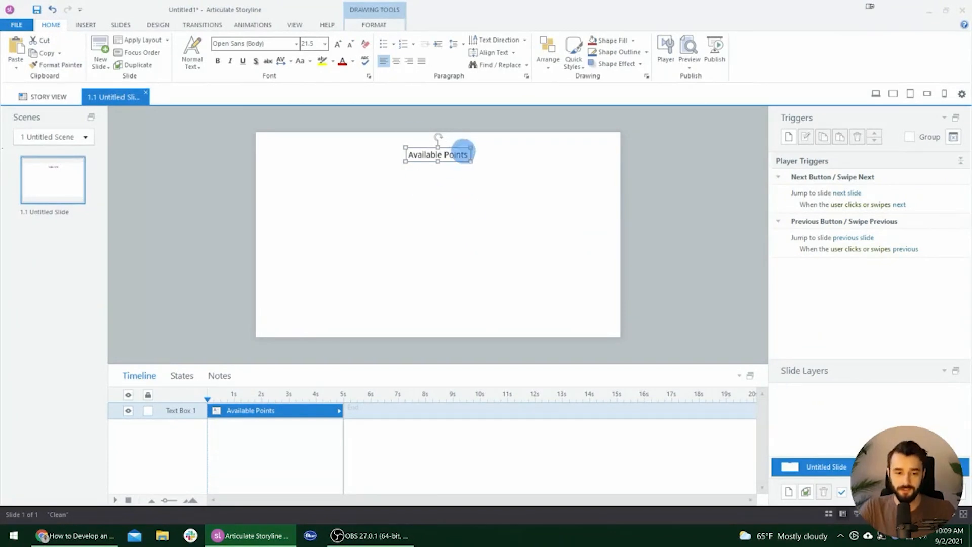
{"action": "left_click_drag", "start_coordinate": [456, 159], "coordinate": [455, 193]}
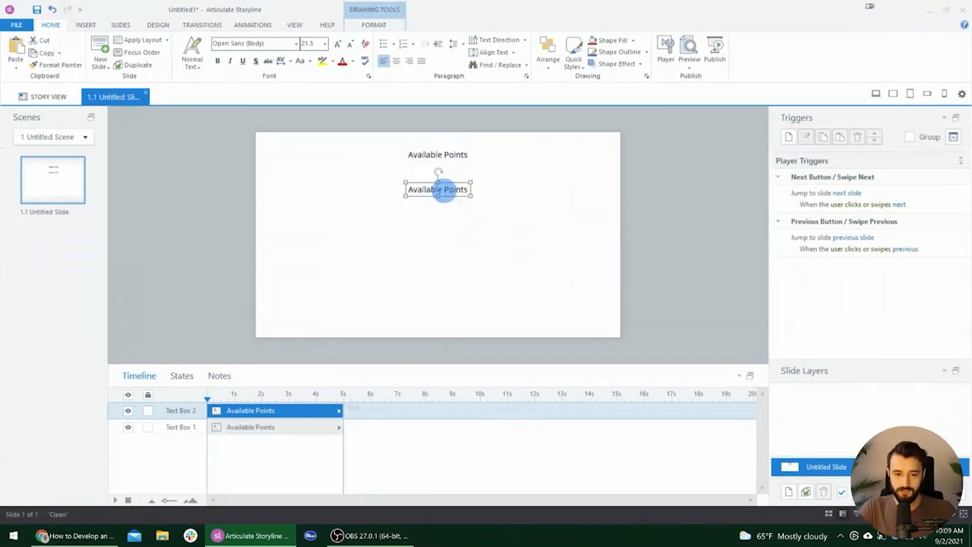
{"action": "type", "text": "Charisma"}
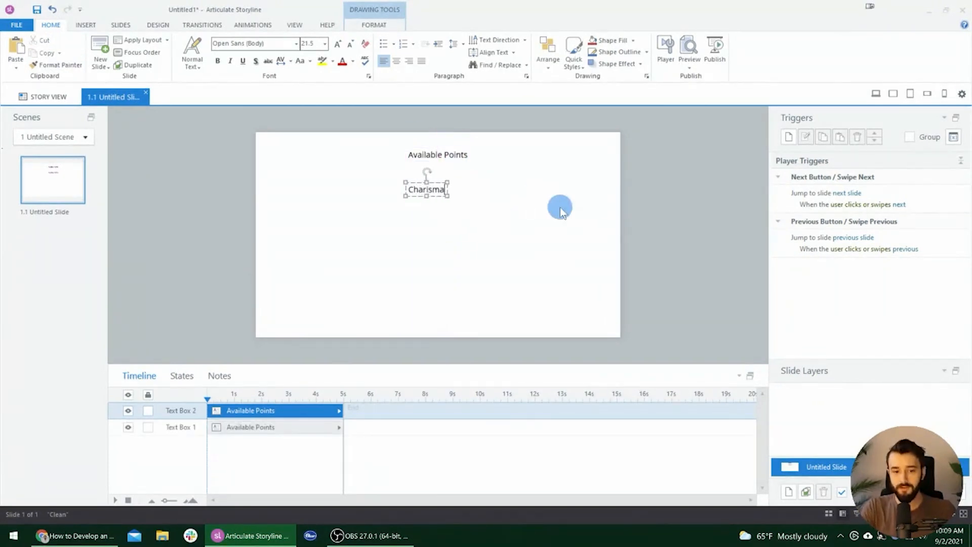
{"action": "key", "text": "Escape"}
Duplicate the "Charisma" text box below itself and change the copy's text to "Technical Skills"
{"action": "left_click_drag", "start_coordinate": [434, 196], "coordinate": [428, 227]}
{"action": "double_click", "coordinate": [430, 229]}
{"action": "type", "text": "Techni"}
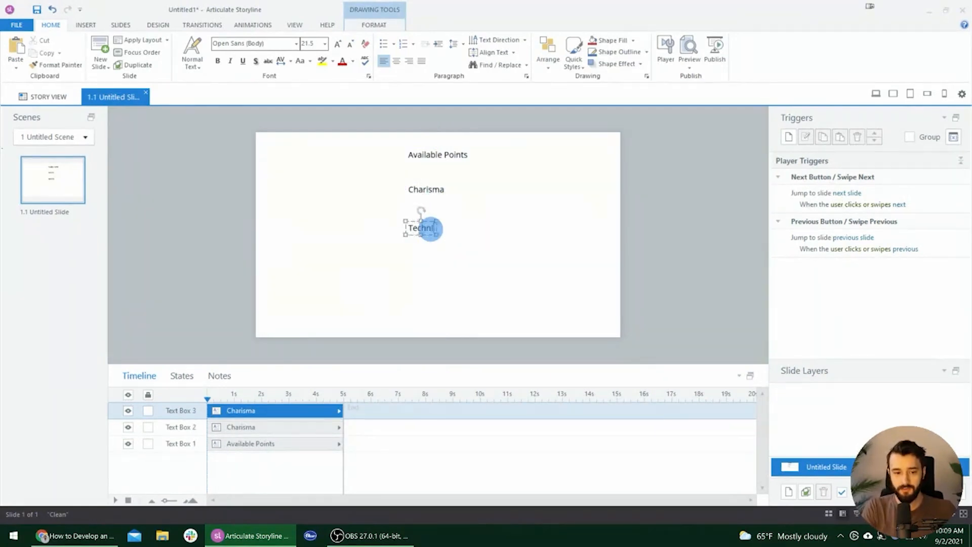
{"action": "type", "text": "cal Slkills"}
{"action": "key", "text": "Escape"}
Duplicate the "Technical Skills" text box and place the copy directly below it
{"action": "left_click", "coordinate": [454, 233]}
{"action": "left_click_drag", "start_coordinate": [447, 260], "coordinate": [447, 261]}
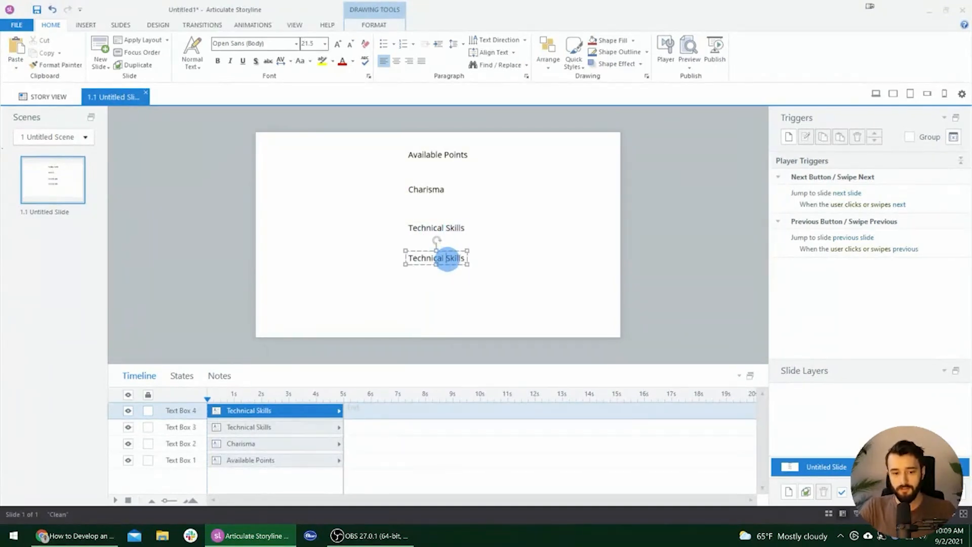
{"action": "triple_click", "coordinate": [448, 260]}
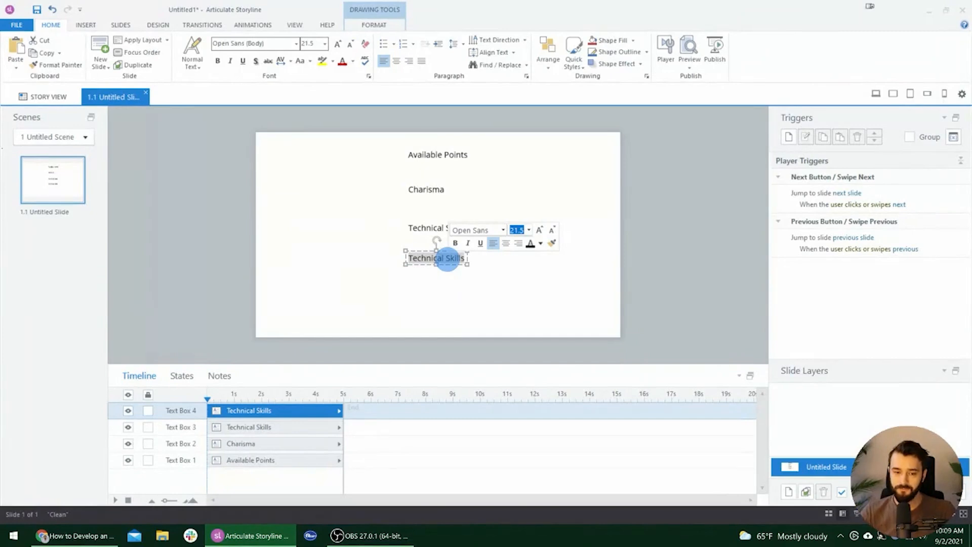
{"action": "left_click", "coordinate": [476, 303]}
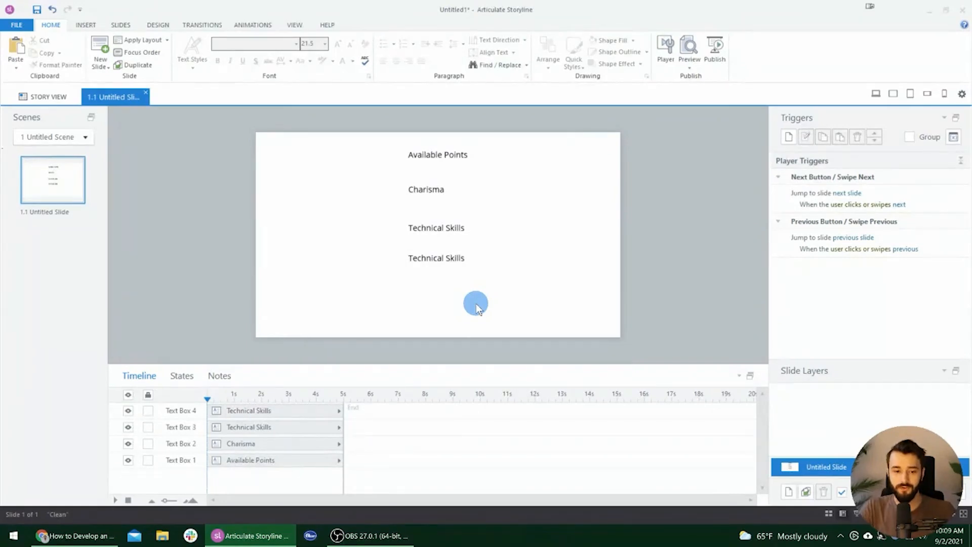
Change the text of the lowest "Technical Skills" text box to "Creativity"
{"action": "left_click", "coordinate": [416, 190]}
{"action": "double_click", "coordinate": [415, 190]}
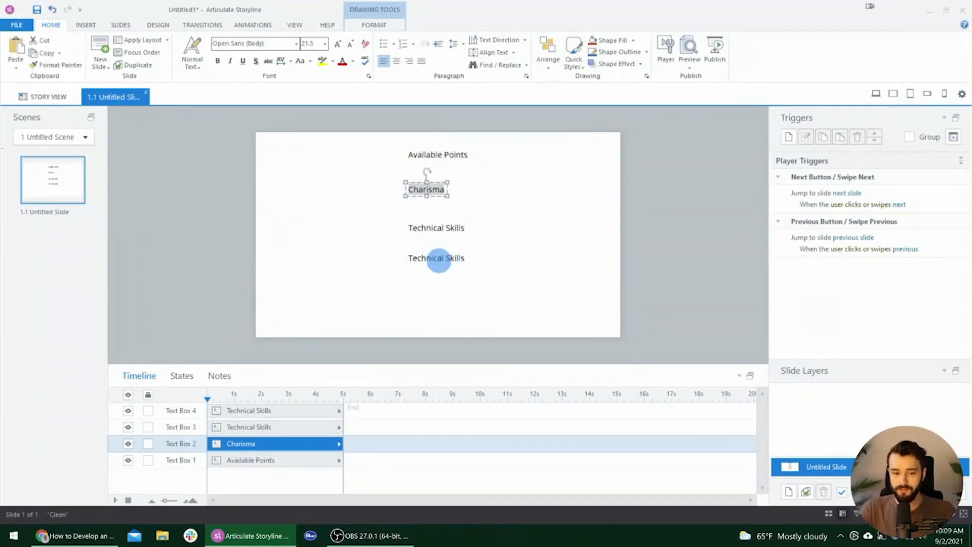
{"action": "left_click", "coordinate": [437, 258]}
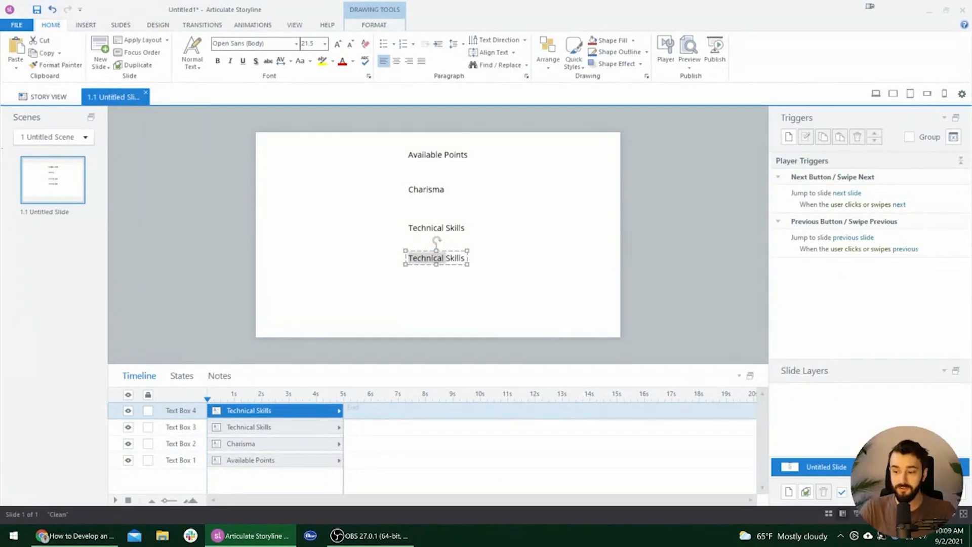
{"action": "left_click", "coordinate": [427, 253]}
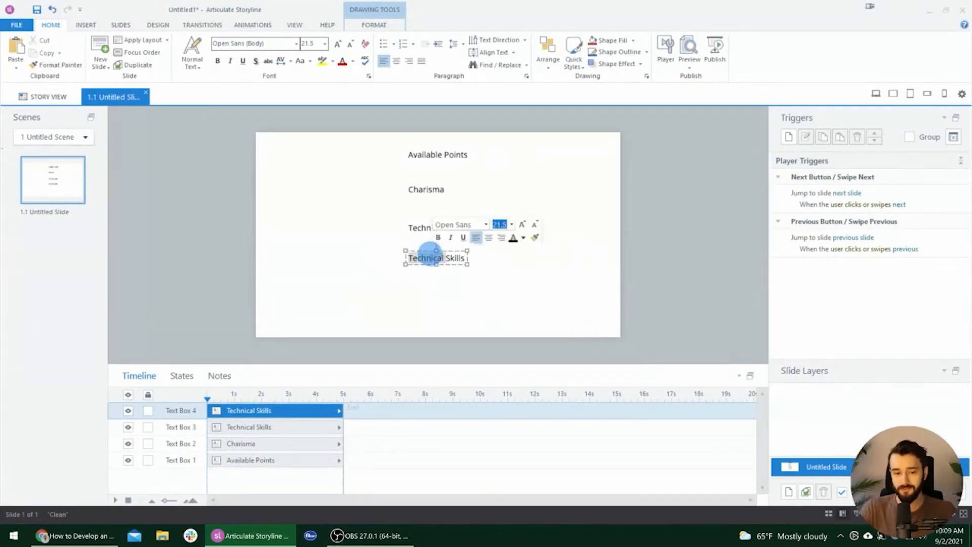
{"action": "type", "text": "c"}
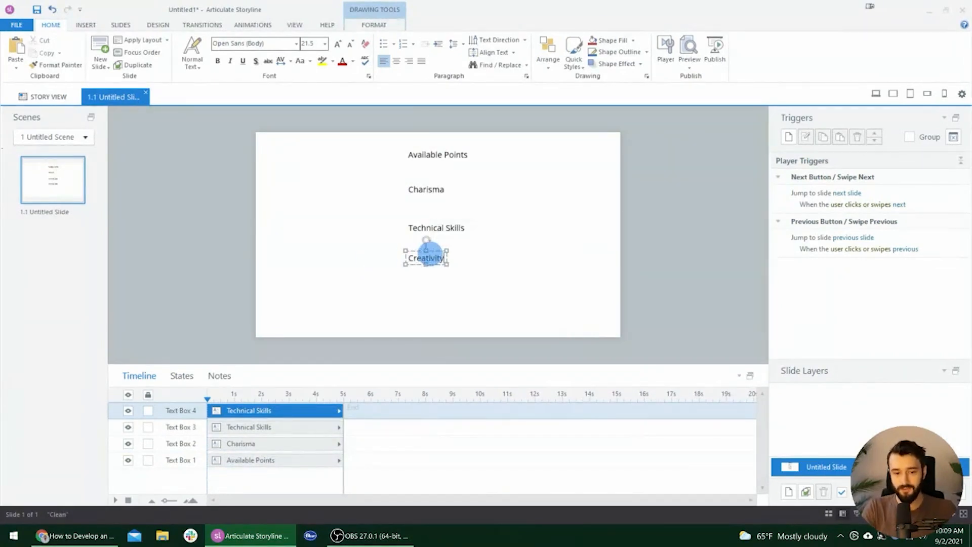
{"action": "left_click", "coordinate": [529, 284]}
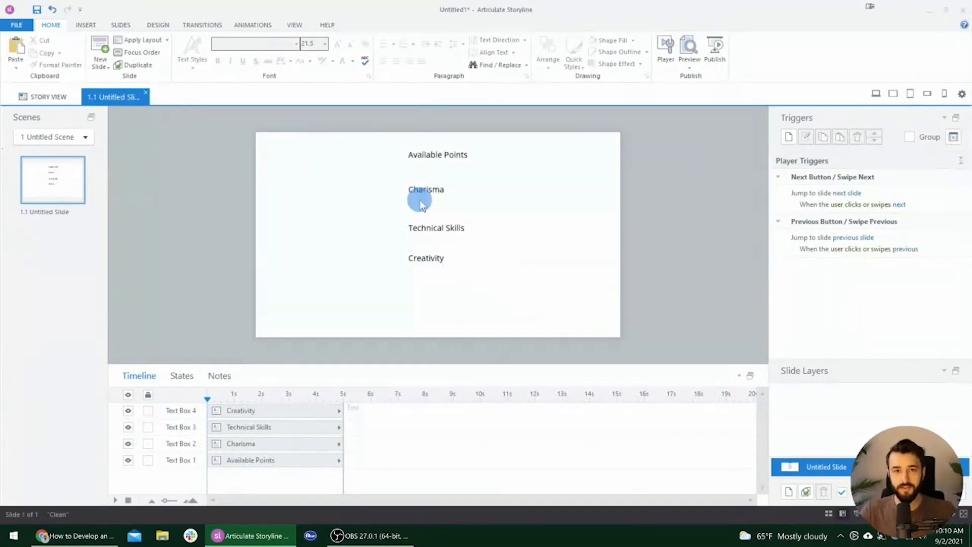
Set the font of all four labels, "Available Points", "Charisma", "Technical Skills" and "Creativity", to Futura PT Bold
{"action": "left_click", "coordinate": [439, 154]}
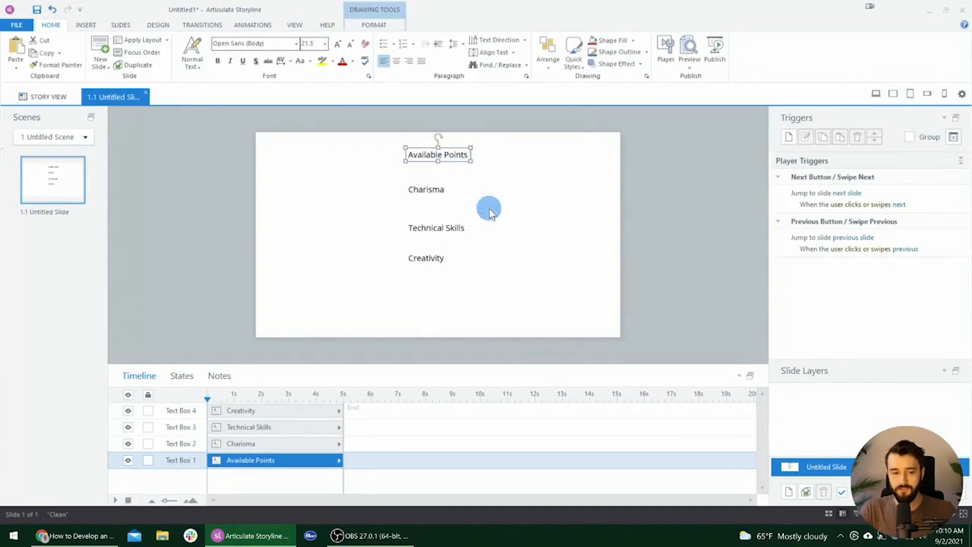
{"action": "left_click", "coordinate": [426, 190], "text": "shift"}
{"action": "left_click", "coordinate": [429, 232], "text": "shift"}
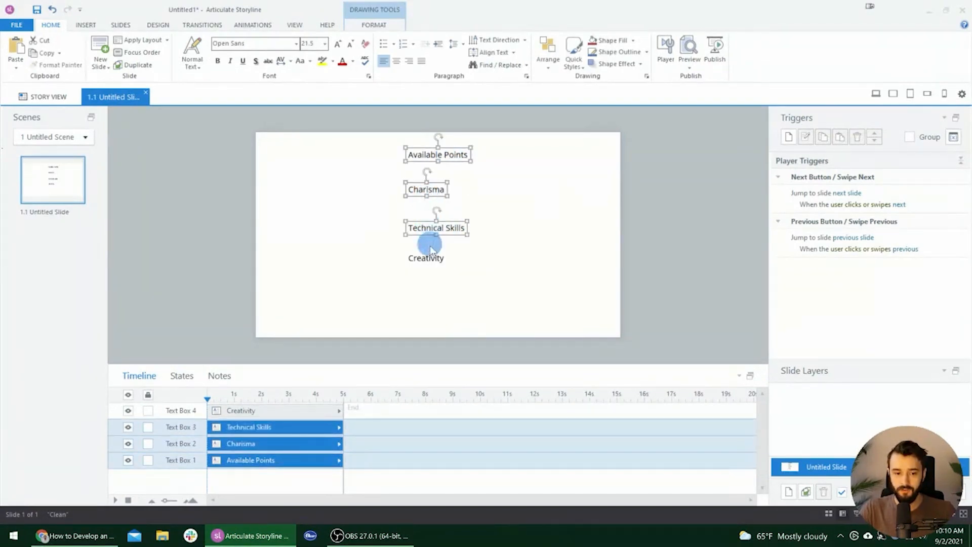
{"action": "left_click", "coordinate": [431, 249], "text": "shift"}
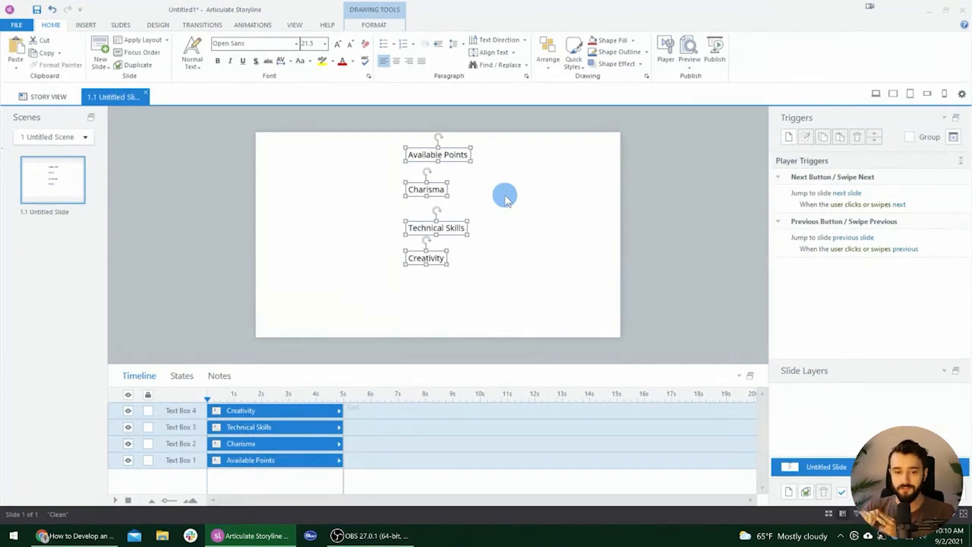
{"action": "left_click", "coordinate": [262, 45]}
{"action": "type", "text": "Futura PT Bold"}
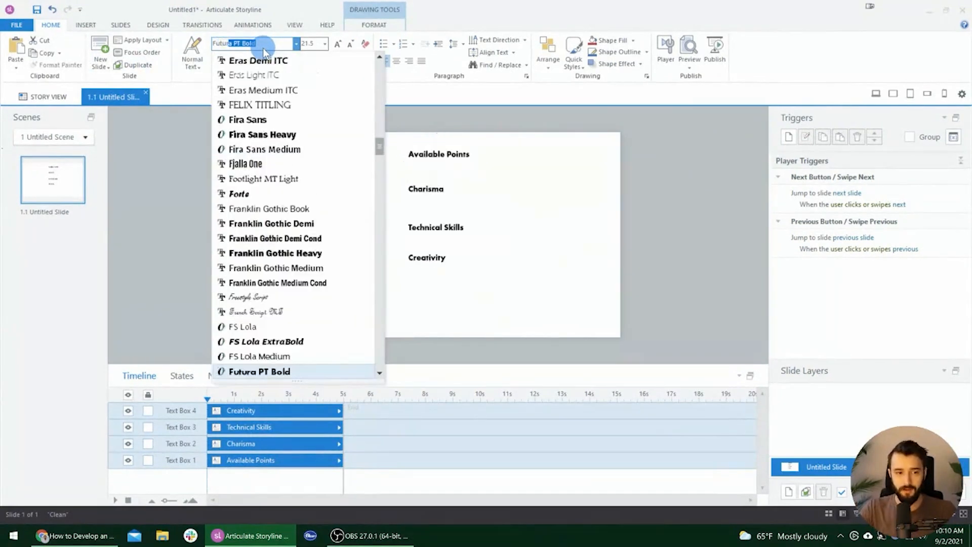
{"action": "scroll", "coordinate": [284, 58], "scroll_direction": "up", "scroll_amount": 1}
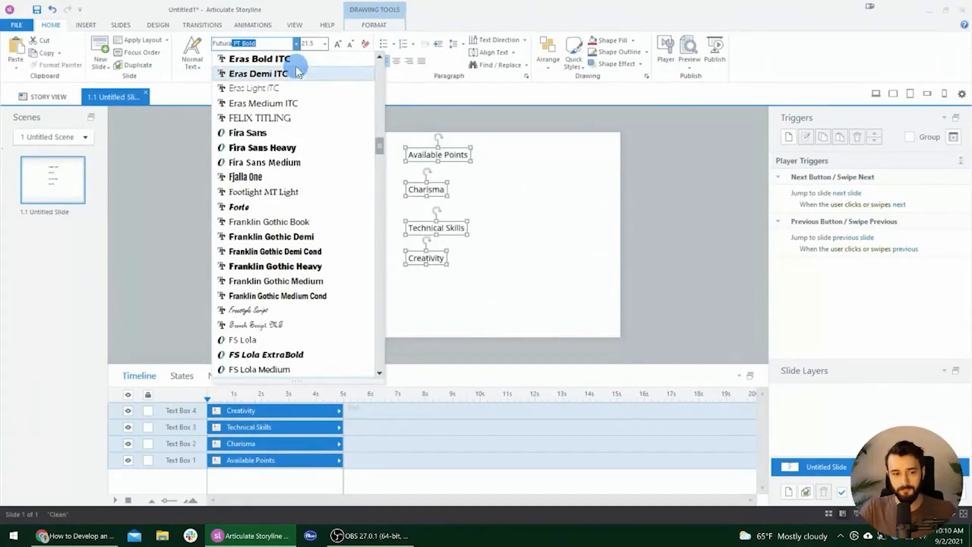
{"action": "type", "text": "PT"}
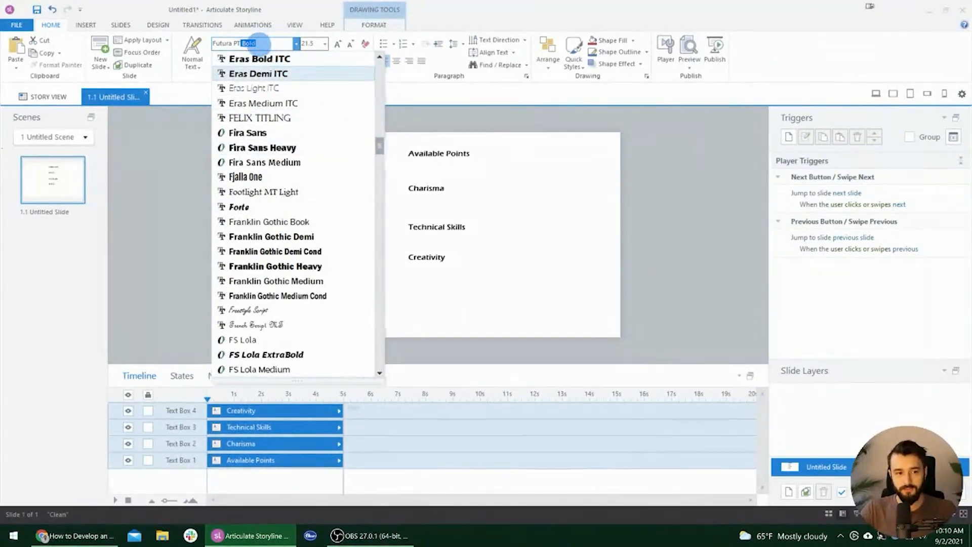
{"action": "left_click", "coordinate": [262, 41]}
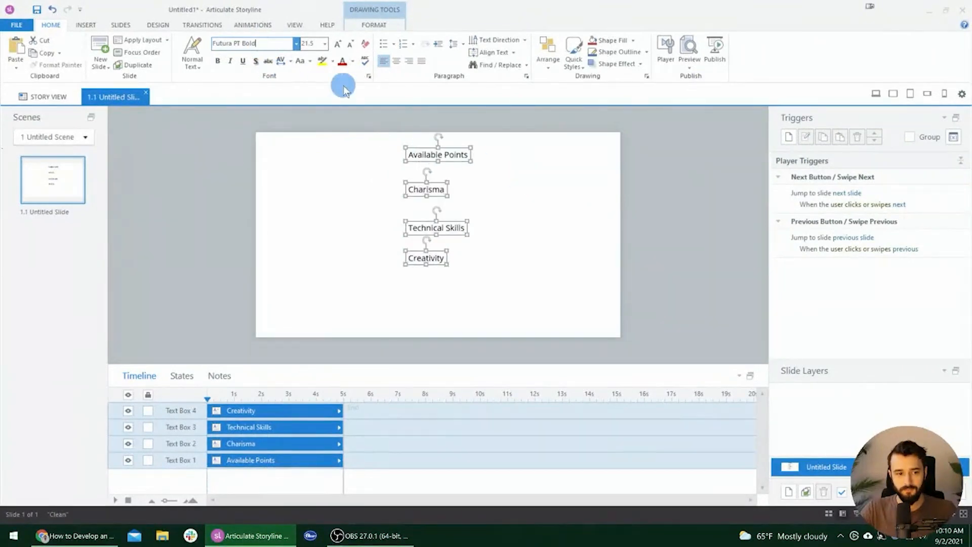
{"action": "type", "text": "d"}
{"action": "key", "text": "Tab"}
{"action": "left_click", "coordinate": [497, 189]}
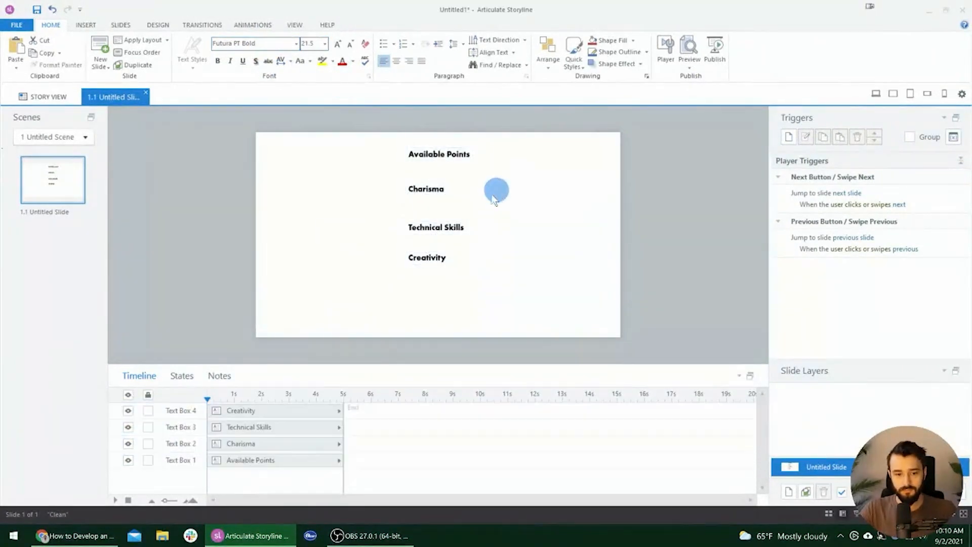
{"action": "scroll", "coordinate": [487, 203], "scroll_direction": "up", "scroll_amount": 3}
{"action": "scroll", "coordinate": [483, 199], "scroll_direction": "down", "scroll_amount": 3}
{"action": "left_click", "coordinate": [452, 154]}
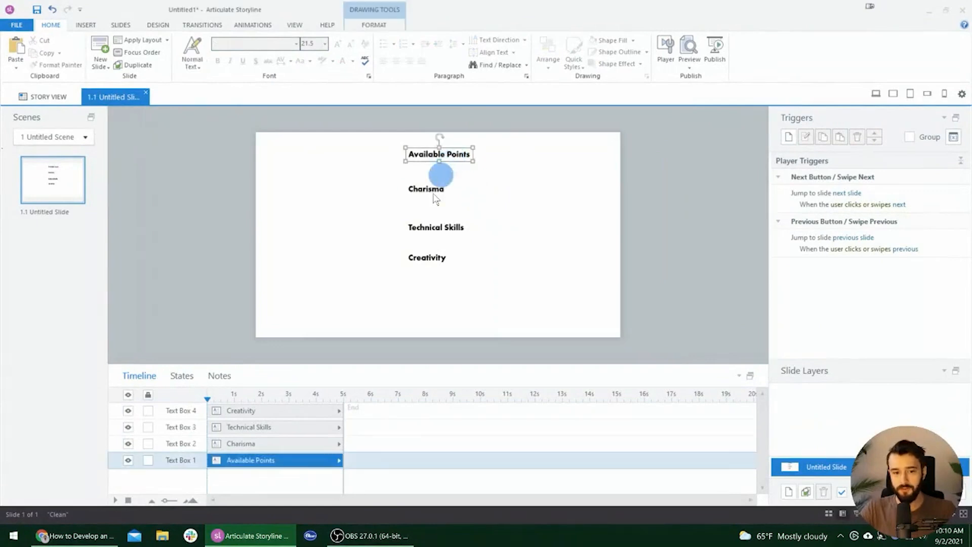
{"action": "left_click", "coordinate": [430, 189], "text": "shift"}
{"action": "left_click", "coordinate": [439, 233], "text": "shift"}
{"action": "left_click", "coordinate": [427, 259], "text": "shift"}
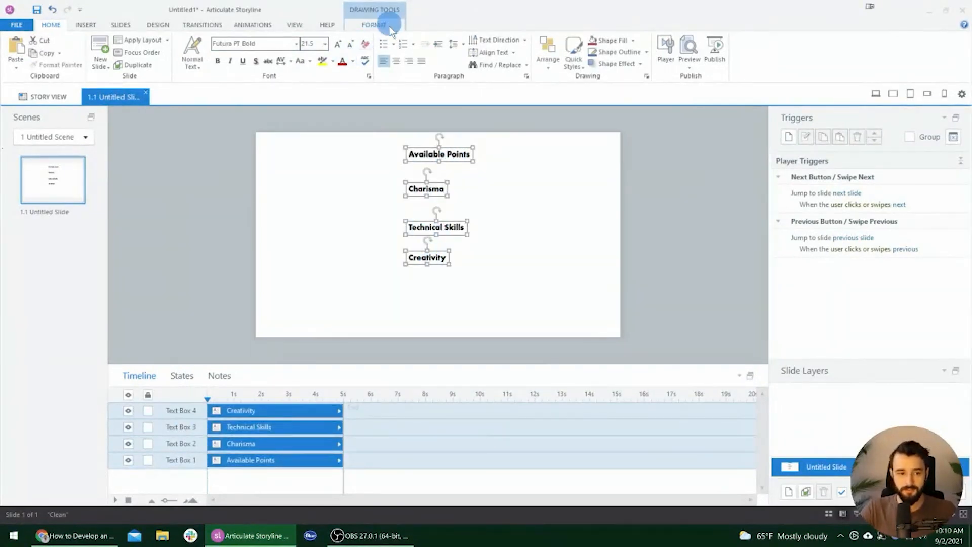
{"action": "left_click", "coordinate": [545, 256]}
Duplicate the "Available Points" text box to the lower right of the original and delete the copy
{"action": "left_click", "coordinate": [456, 155]}
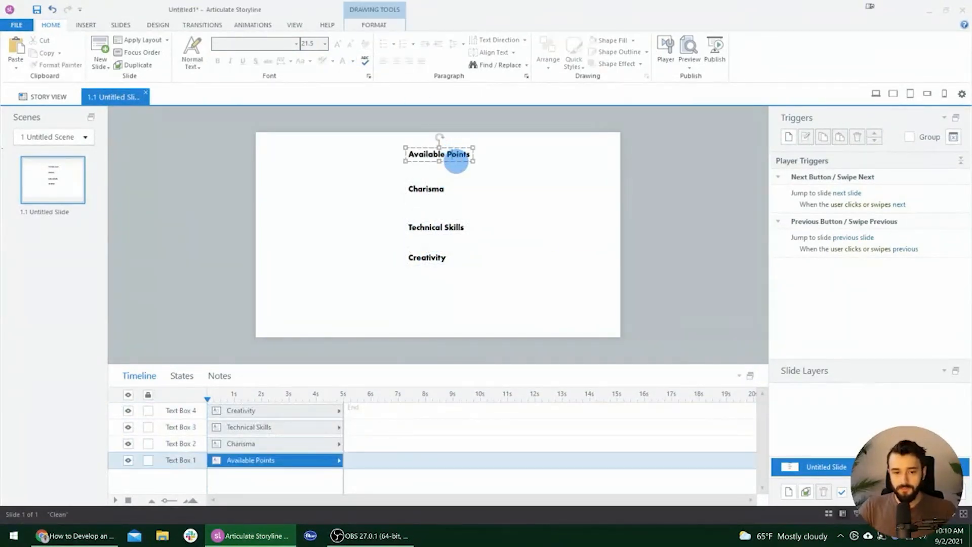
{"action": "left_click_drag", "start_coordinate": [458, 161], "coordinate": [544, 191]}
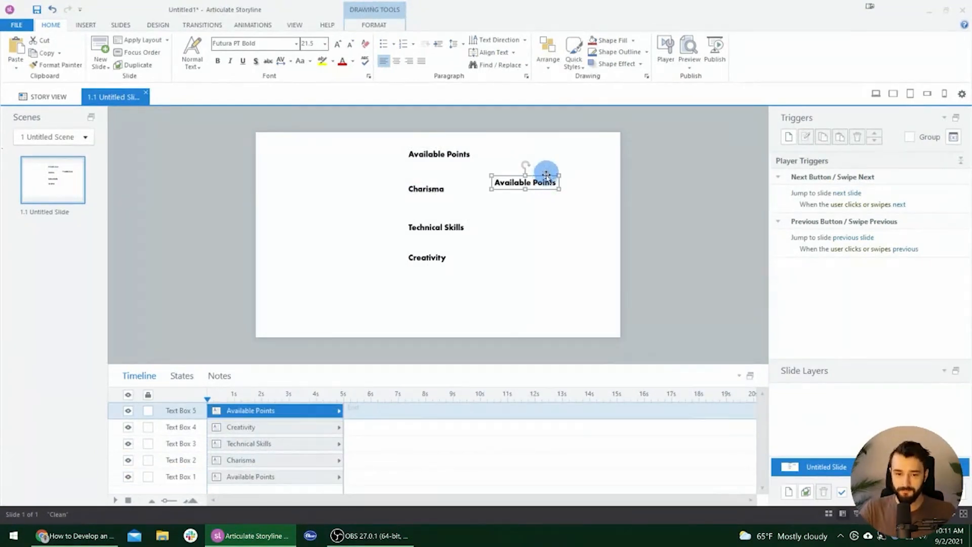
{"action": "key", "text": "Delete"}
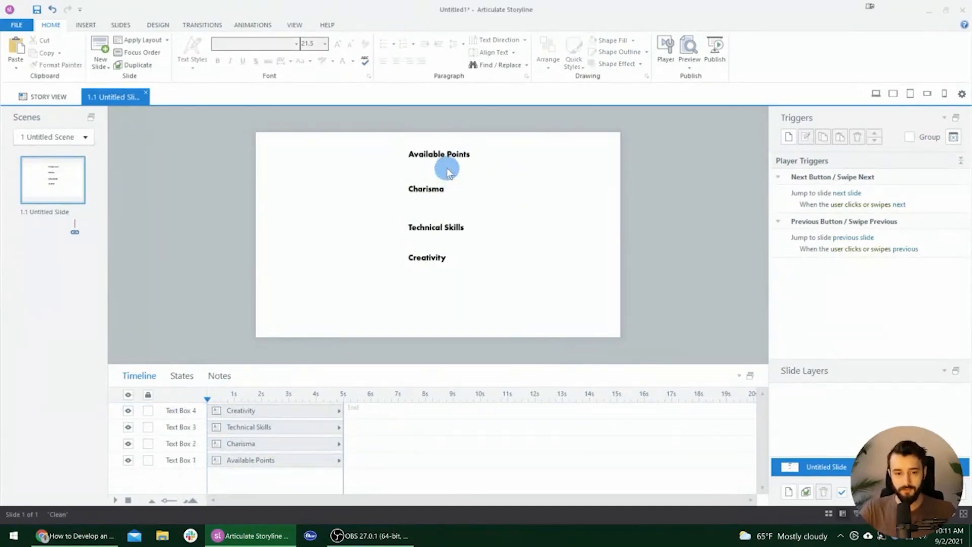
{"action": "left_click", "coordinate": [439, 153]}
{"action": "left_click", "coordinate": [431, 195], "text": "shift"}
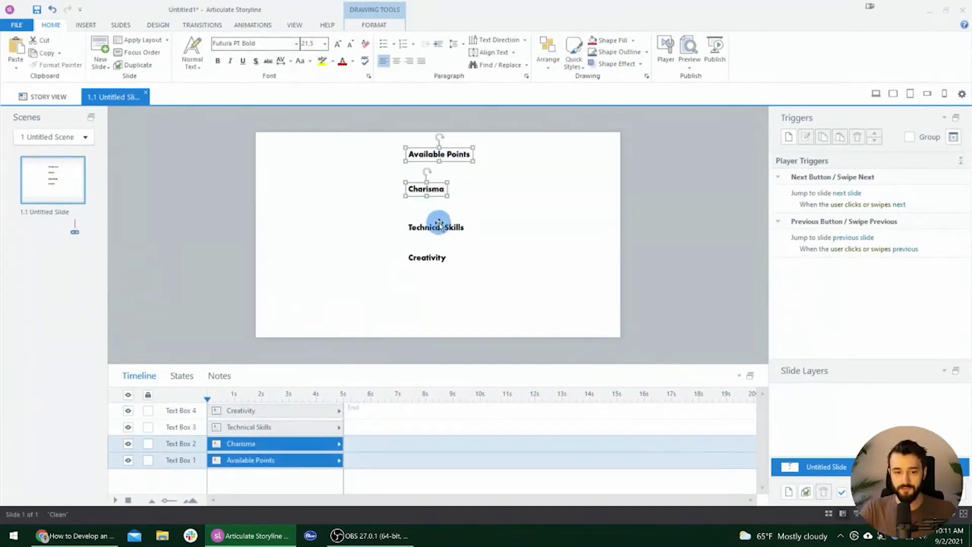
{"action": "left_click", "coordinate": [437, 226], "text": "shift"}
{"action": "left_click", "coordinate": [513, 191]}
Align the four text boxes, from "Available Points" down to "Creativity", to a common horizontal centre
{"action": "left_click", "coordinate": [457, 153]}
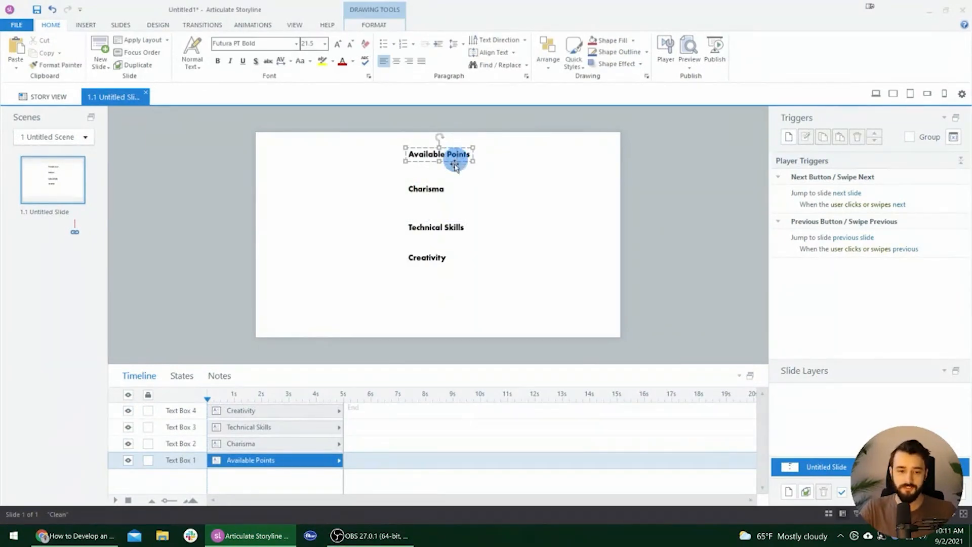
{"action": "left_click", "coordinate": [432, 189], "text": "shift"}
{"action": "left_click", "coordinate": [435, 224], "text": "shift"}
{"action": "left_click", "coordinate": [449, 255], "text": "shift"}
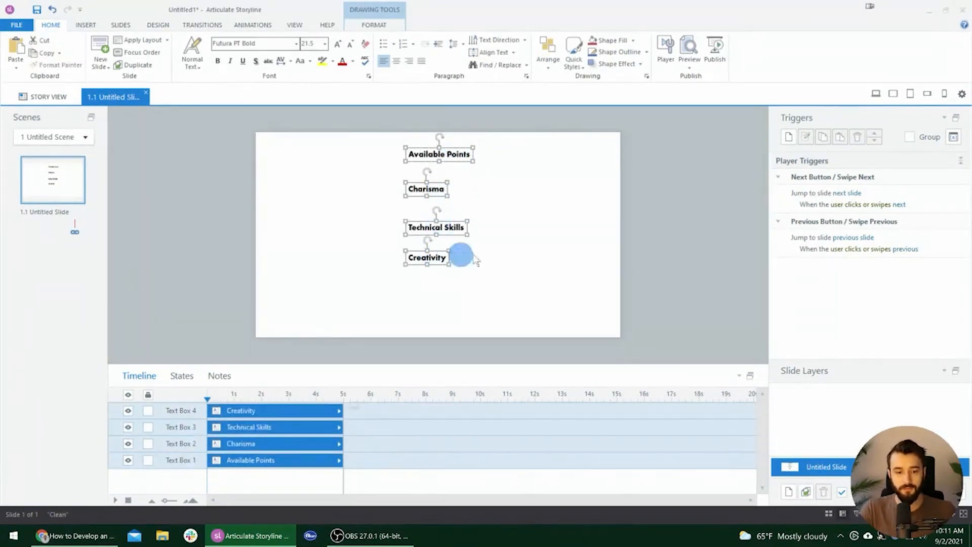
{"action": "left_click", "coordinate": [381, 27]}
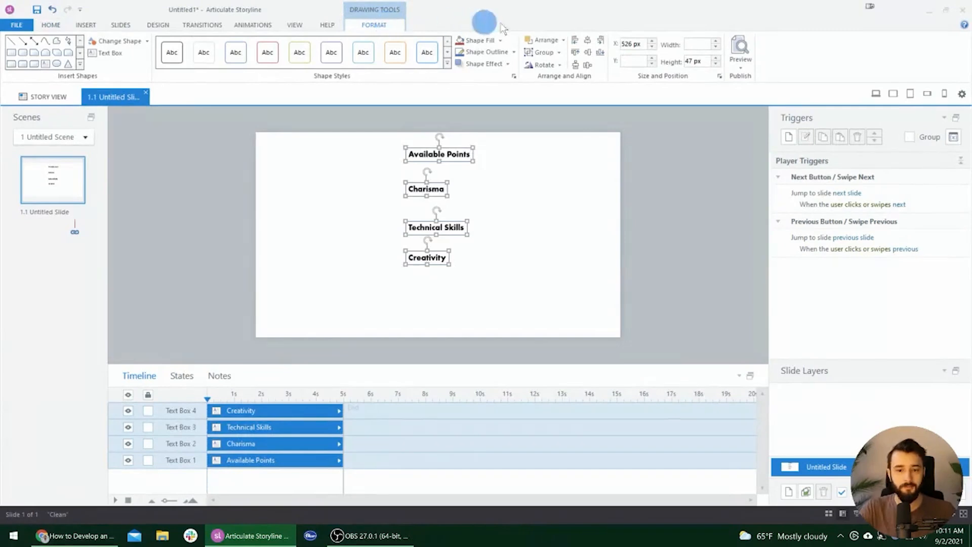
{"action": "left_click", "coordinate": [588, 45]}
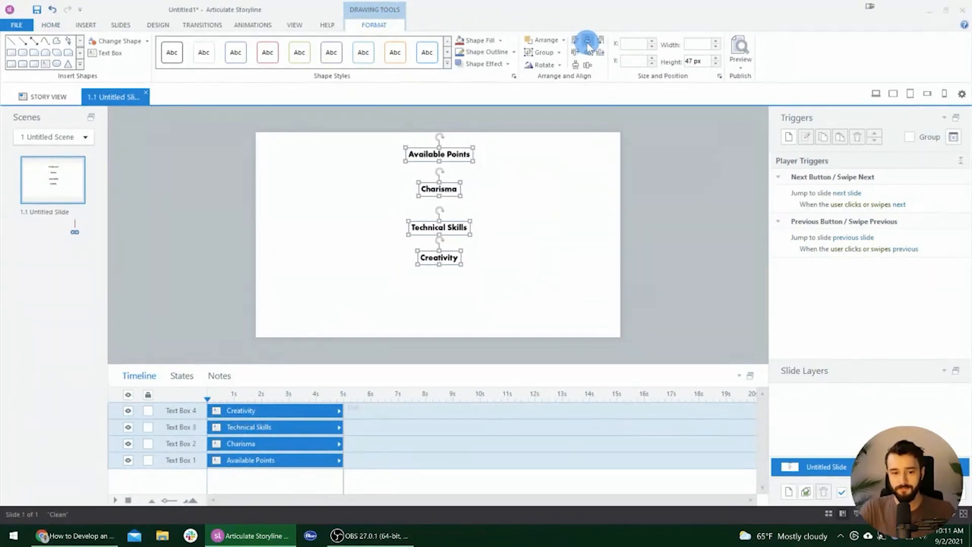
{"action": "left_click", "coordinate": [516, 197]}
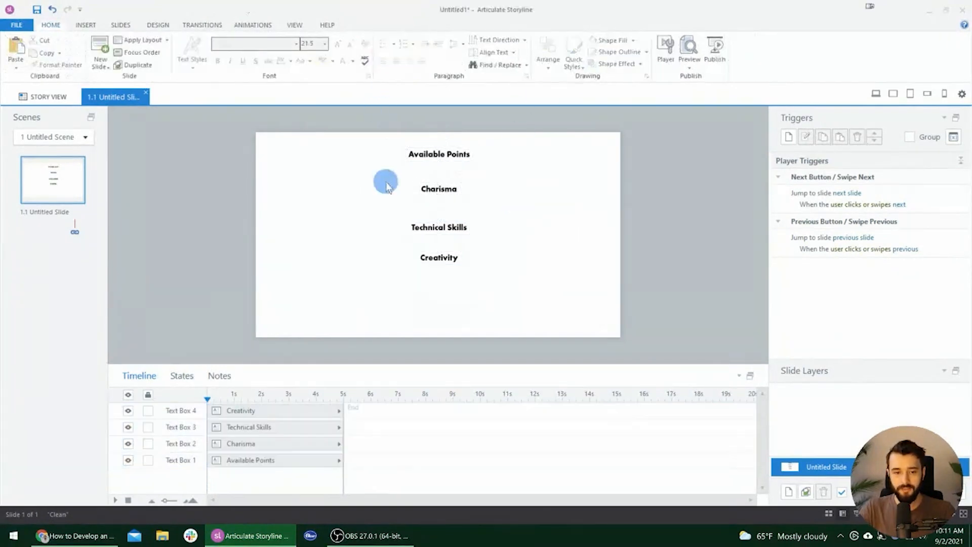
Move the "Technical Skills" and "Creativity" text boxes together off the slide, into the empty area beyond its right edge
{"action": "left_click", "coordinate": [446, 260]}
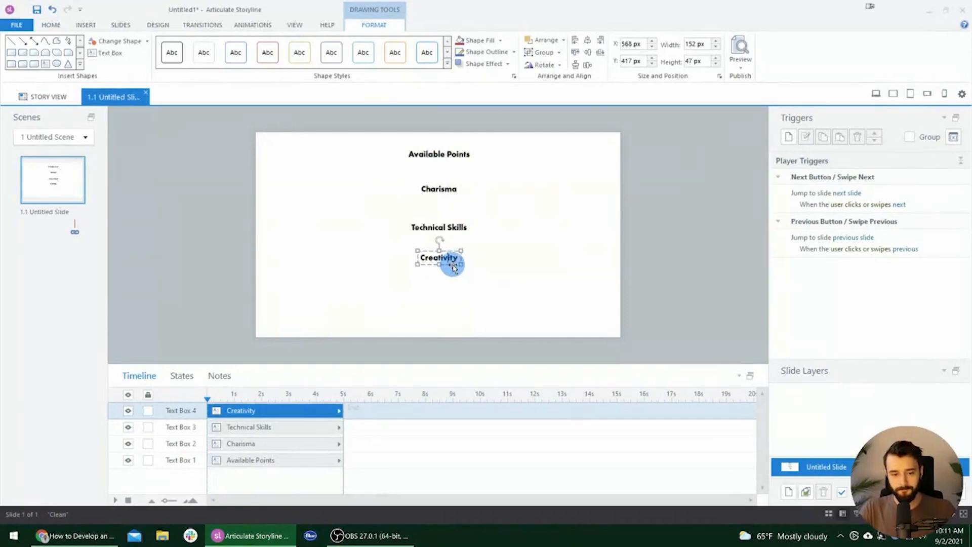
{"action": "left_click", "coordinate": [439, 189]}
{"action": "left_click", "coordinate": [440, 257]}
{"action": "left_click", "coordinate": [456, 230], "text": "shift"}
{"action": "left_click_drag", "start_coordinate": [452, 228], "coordinate": [683, 263]}
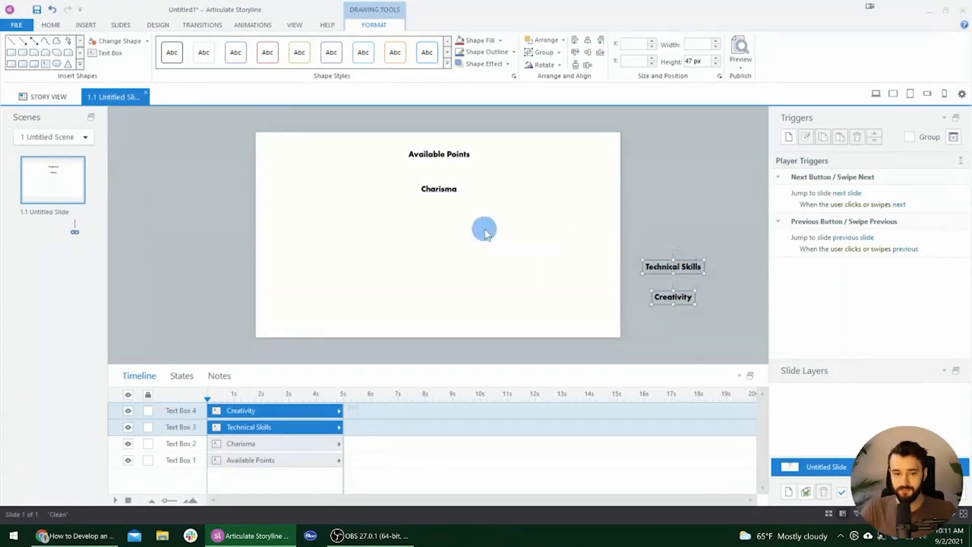
{"action": "left_click", "coordinate": [484, 228]}
Retype the two labels remaining on the slide in capitals as "AVAILABLE POINTS" and "CHARISMA"
{"action": "left_click", "coordinate": [439, 154]}
{"action": "left_click", "coordinate": [436, 190]}
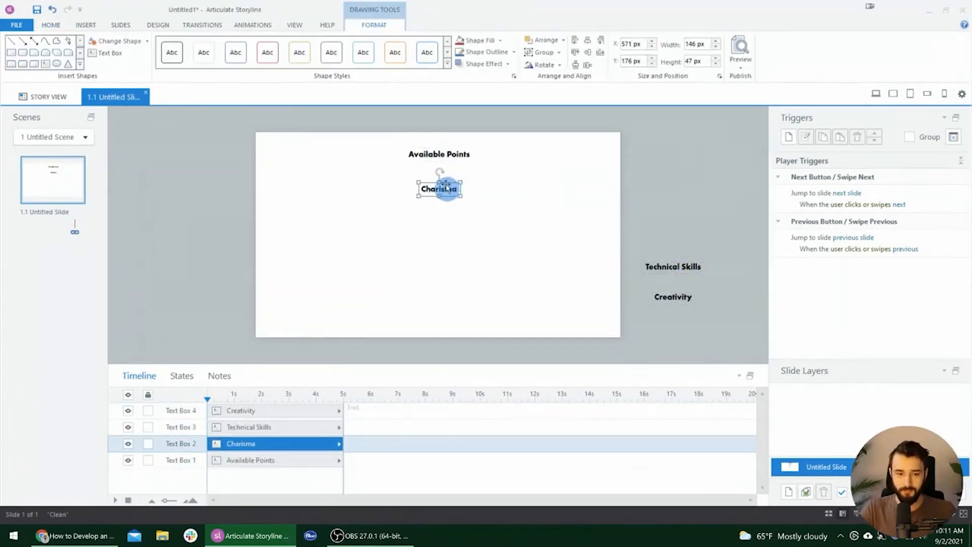
{"action": "left_click", "coordinate": [444, 154]}
{"action": "type", "text": "AVA"}
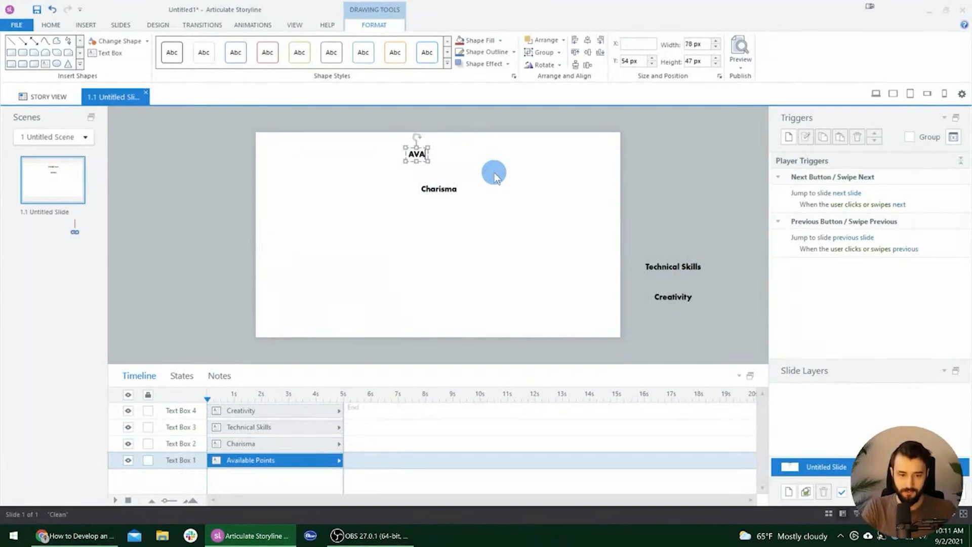
{"action": "type", "text": "ILABLE POINTS"}
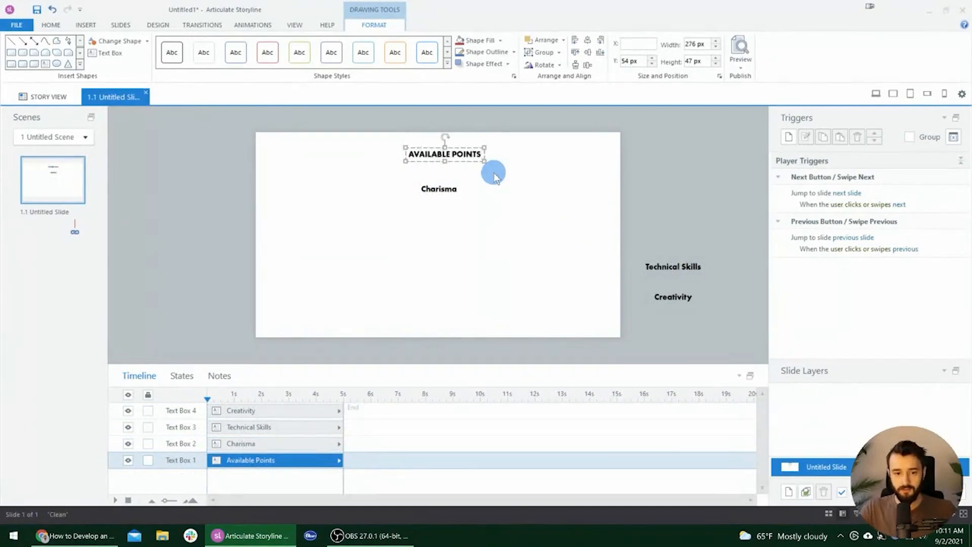
{"action": "left_click", "coordinate": [436, 189]}
{"action": "type", "text": "CHARISM"}
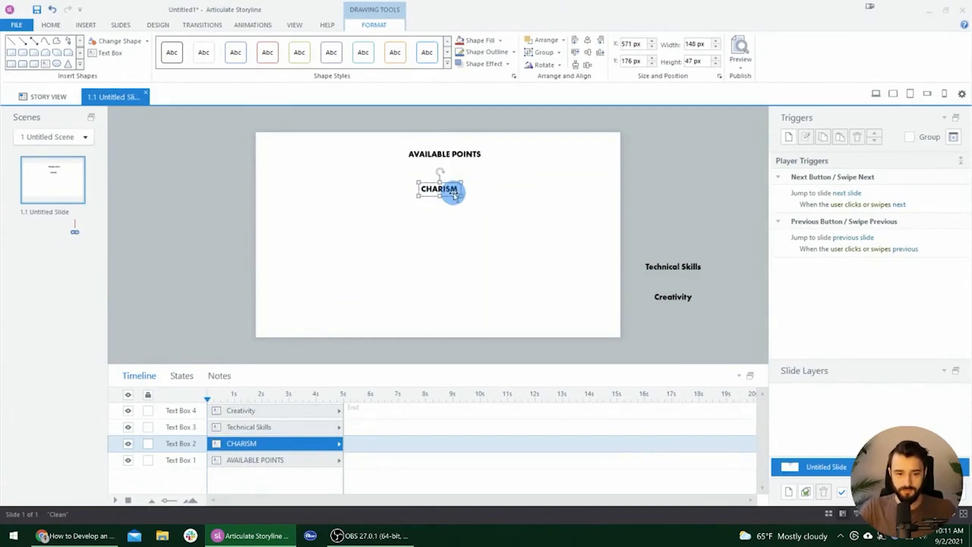
{"action": "type", "text": "A"}
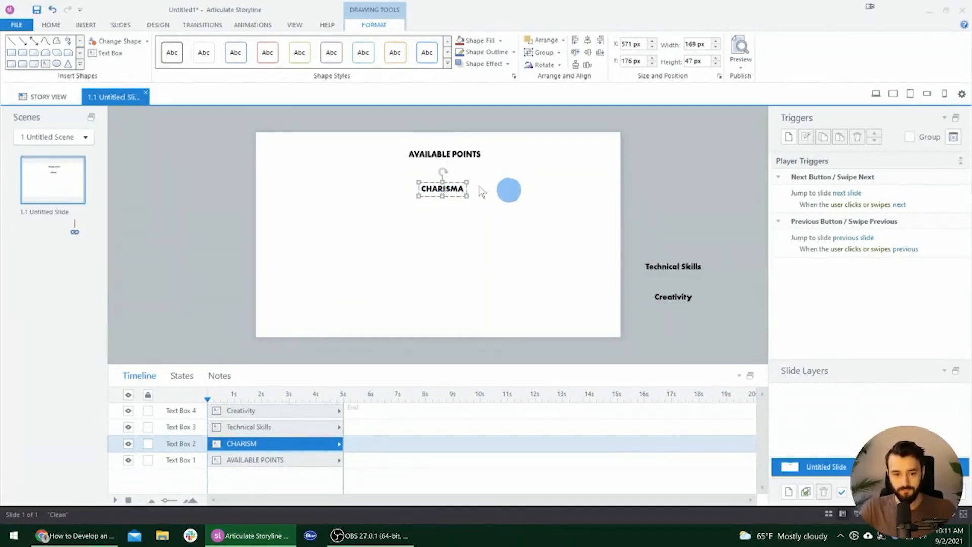
Align the "CHARISMA" and "AVAILABLE POINTS" text boxes by their horizontal centres
{"action": "left_click", "coordinate": [471, 160], "text": "shift"}
{"action": "left_click", "coordinate": [588, 41]}
{"action": "left_click", "coordinate": [537, 164]}
Set the "AVAILABLE POINTS" and "CHARISMA" labels to font size 18 and realign the two boxes by their horizontal centres
{"action": "left_click", "coordinate": [440, 154]}
{"action": "left_click", "coordinate": [441, 189], "text": "shift"}
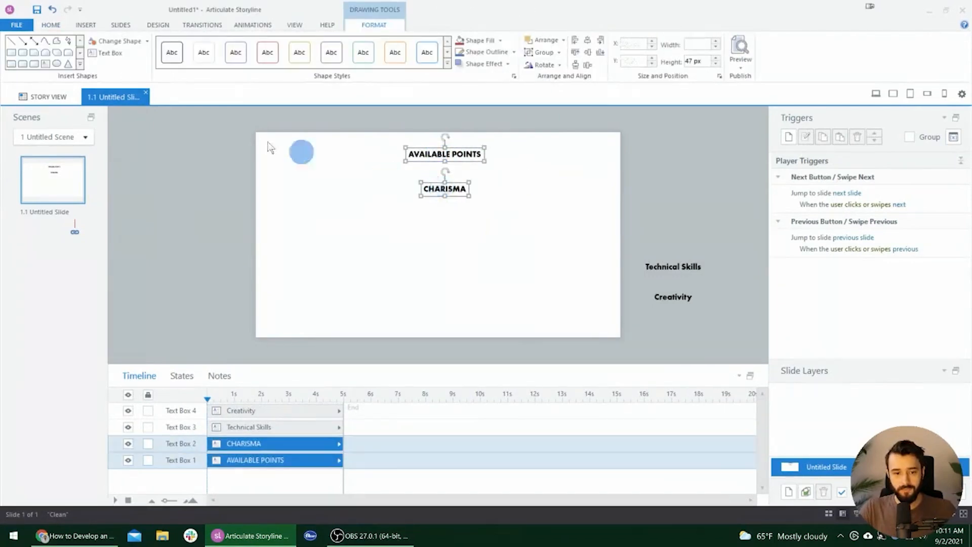
{"action": "left_click", "coordinate": [59, 27]}
{"action": "left_click", "coordinate": [310, 43]}
{"action": "left_click", "coordinate": [397, 73]}
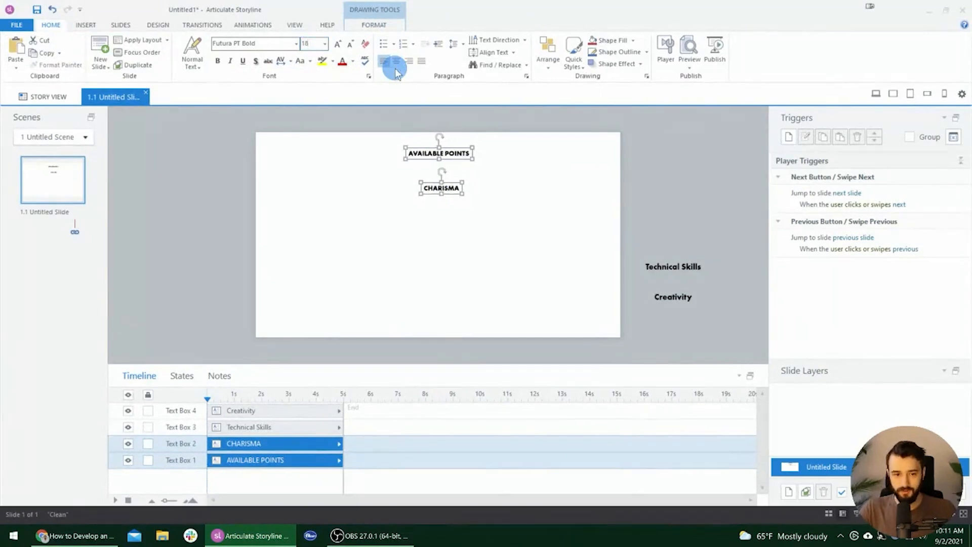
{"action": "left_click", "coordinate": [375, 23]}
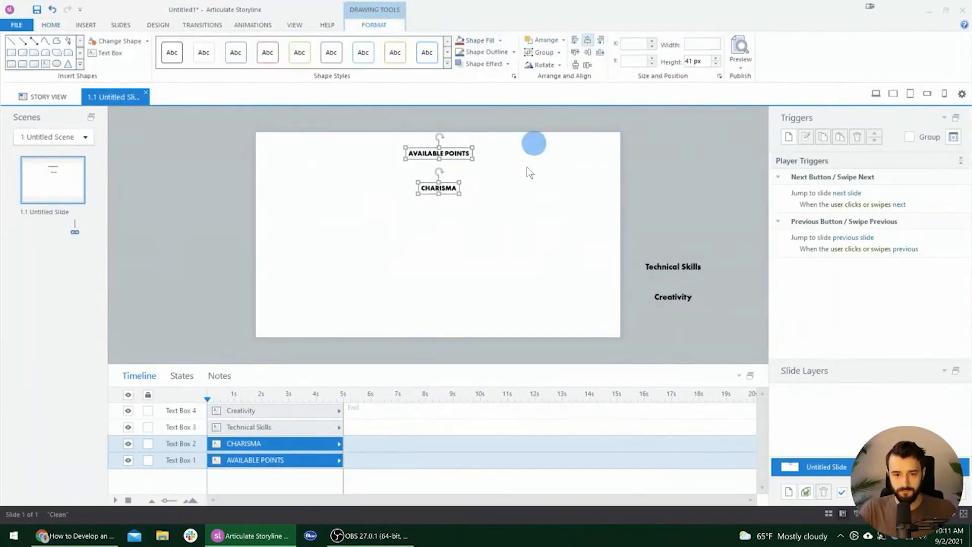
{"action": "left_click", "coordinate": [492, 221]}
{"action": "scroll", "coordinate": [492, 222], "scroll_direction": "up", "scroll_amount": 2}
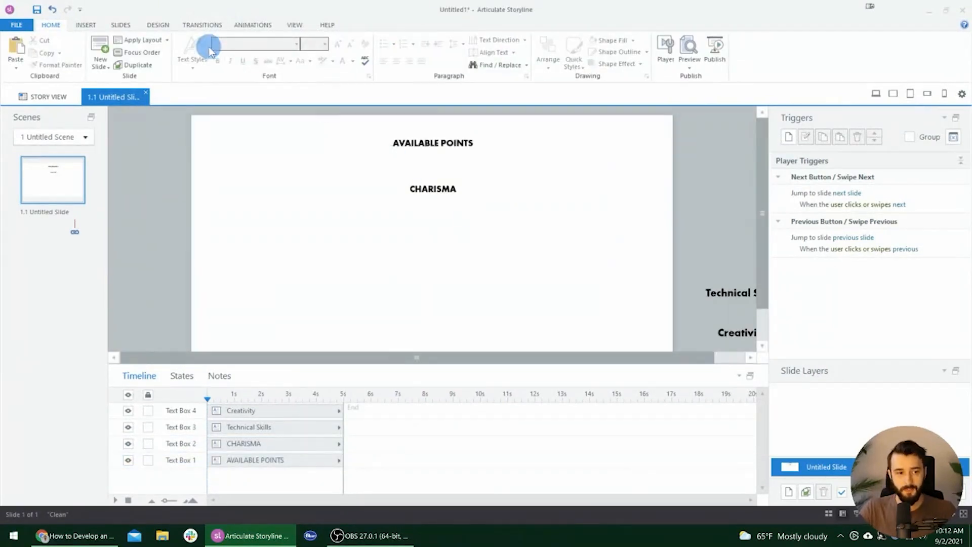
Move the "CHARISMA" label slightly down and add a text box reading "10" between it and "AVAILABLE POINTS"
{"action": "left_click", "coordinate": [431, 190]}
{"action": "left_click_drag", "start_coordinate": [449, 198], "coordinate": [449, 214]}
{"action": "left_click", "coordinate": [86, 24]}
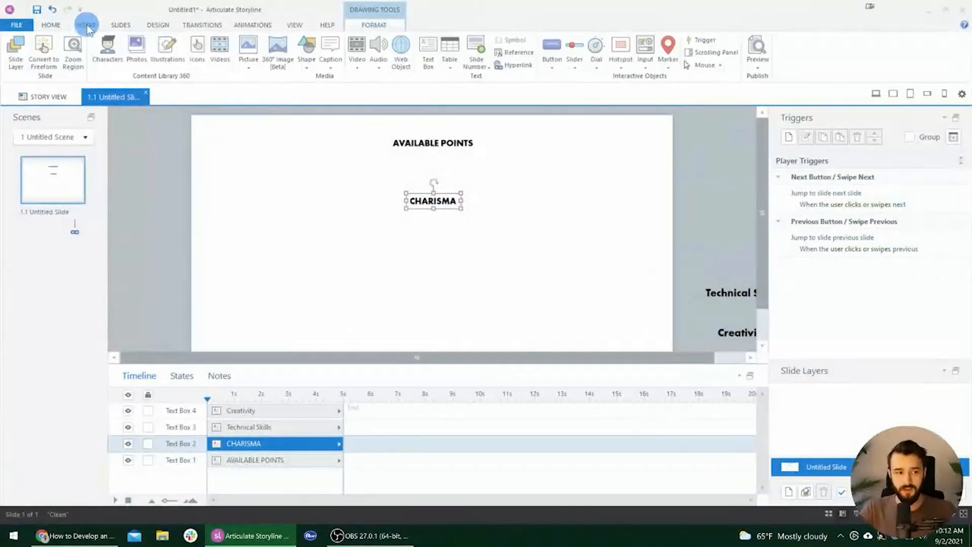
{"action": "left_click", "coordinate": [418, 148]}
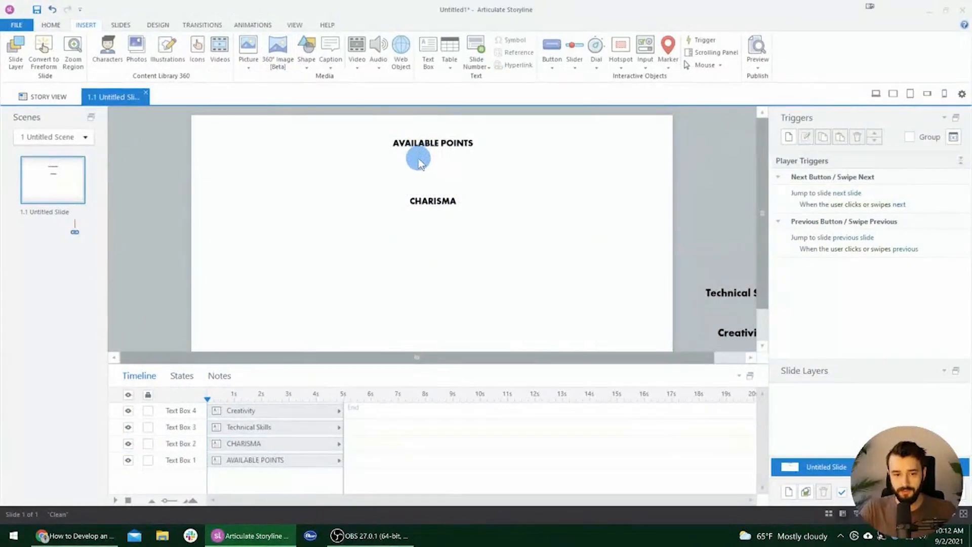
{"action": "left_click", "coordinate": [418, 159]}
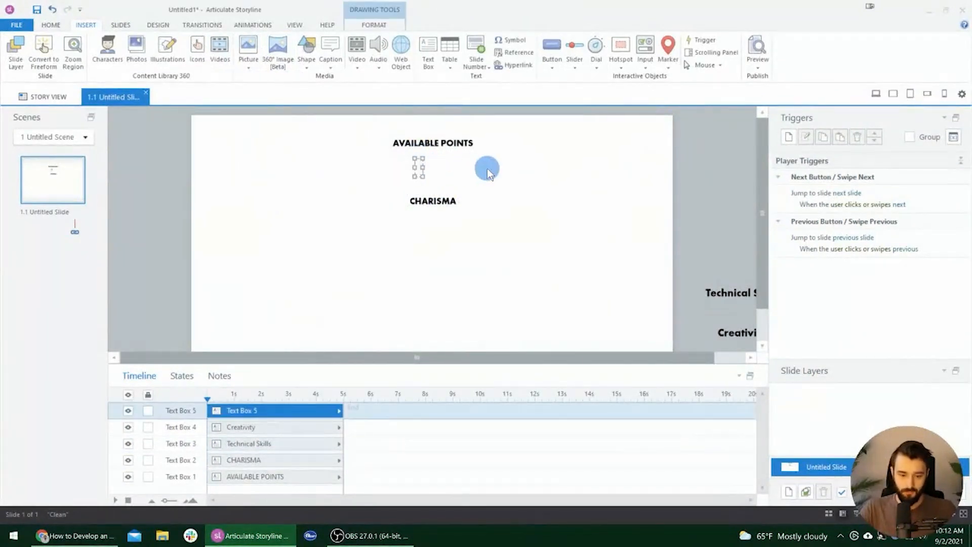
{"action": "type", "text": "0"}
{"action": "key", "text": "BackSpace"}
{"action": "type", "text": "10"}
{"action": "key", "text": "BackSpace"}
{"action": "type", "text": "0"}
{"action": "key", "text": "BackSpace"}
{"action": "type", "text": "0"}
{"action": "key", "text": "Escape"}
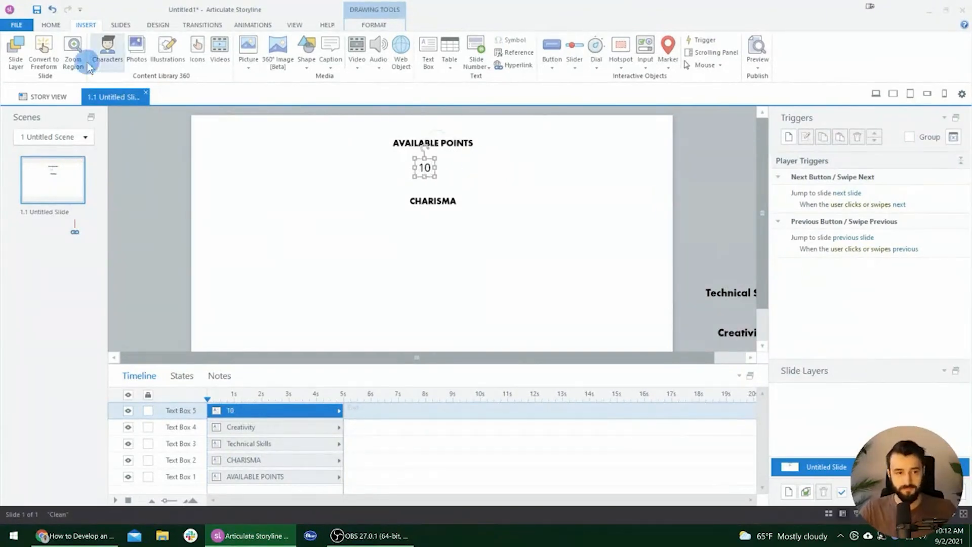
Format the "10" text box in Futura PT Bold at font size 32
{"action": "left_click", "coordinate": [51, 25]}
{"action": "left_click", "coordinate": [267, 43]}
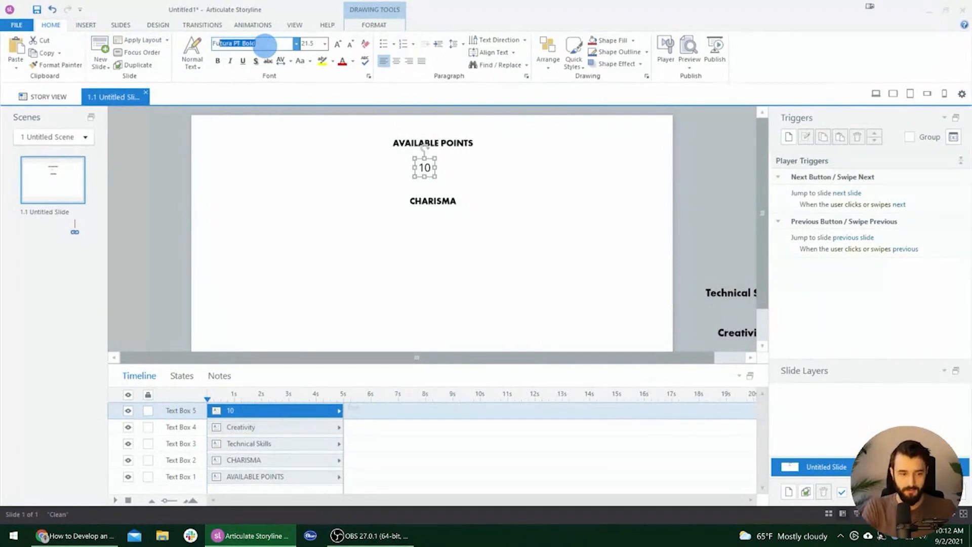
{"action": "key", "text": "Tab"}
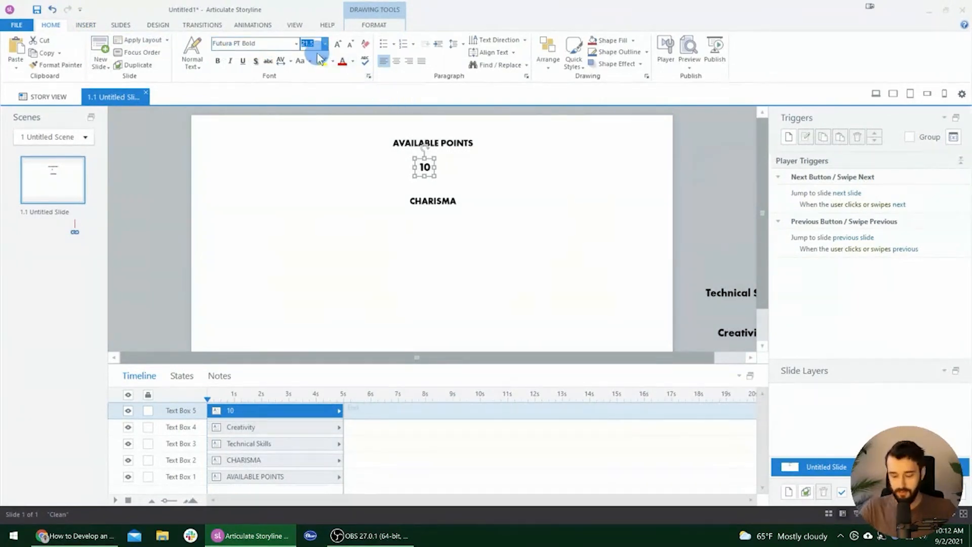
{"action": "type", "text": "28"}
{"action": "key", "text": "Return"}
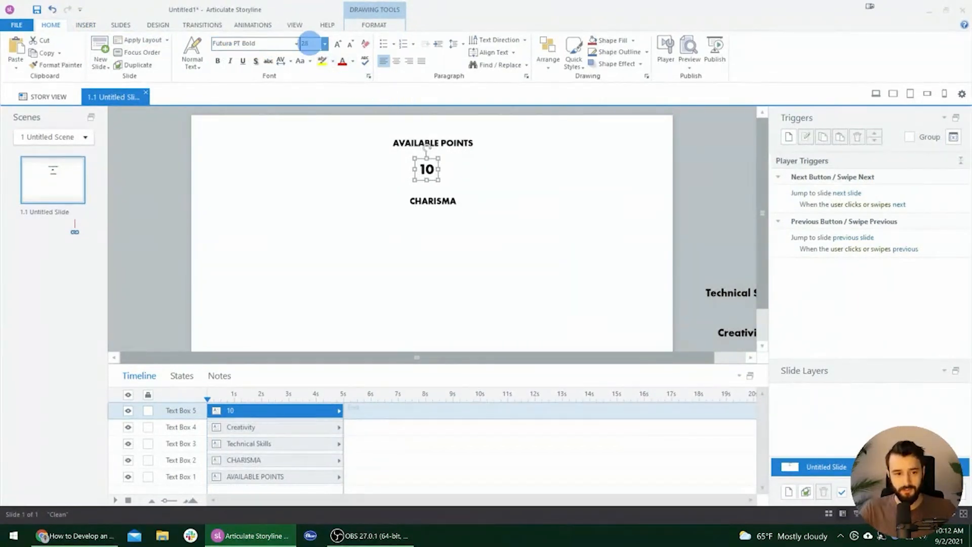
{"action": "left_click", "coordinate": [455, 184]}
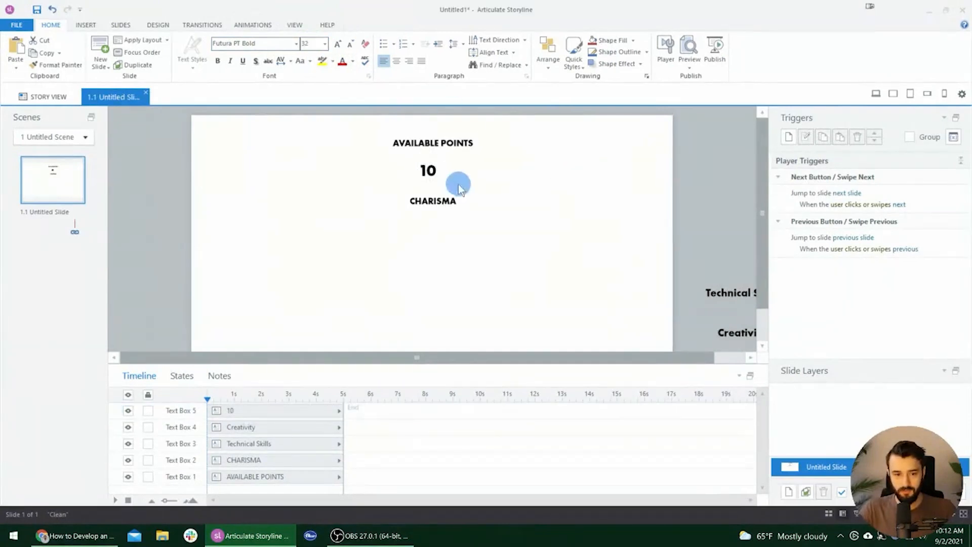
Move the "10" just beneath "AVAILABLE POINTS" and align the two boxes by their horizontal centres
{"action": "left_click", "coordinate": [430, 169]}
{"action": "left_click_drag", "start_coordinate": [437, 175], "coordinate": [445, 167]}
{"action": "scroll", "coordinate": [510, 174], "scroll_direction": "down", "scroll_amount": 1}
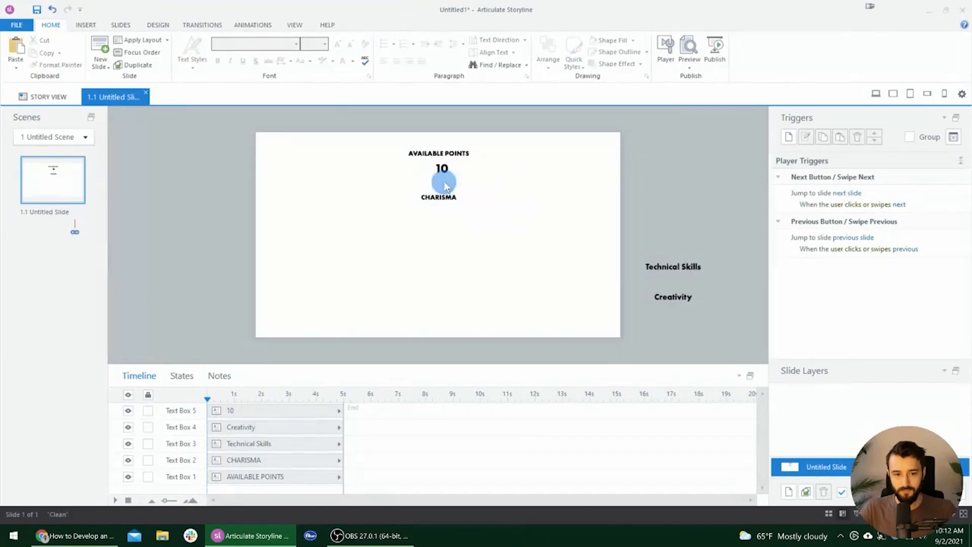
{"action": "left_click", "coordinate": [470, 149], "text": "shift"}
{"action": "left_click", "coordinate": [388, 24]}
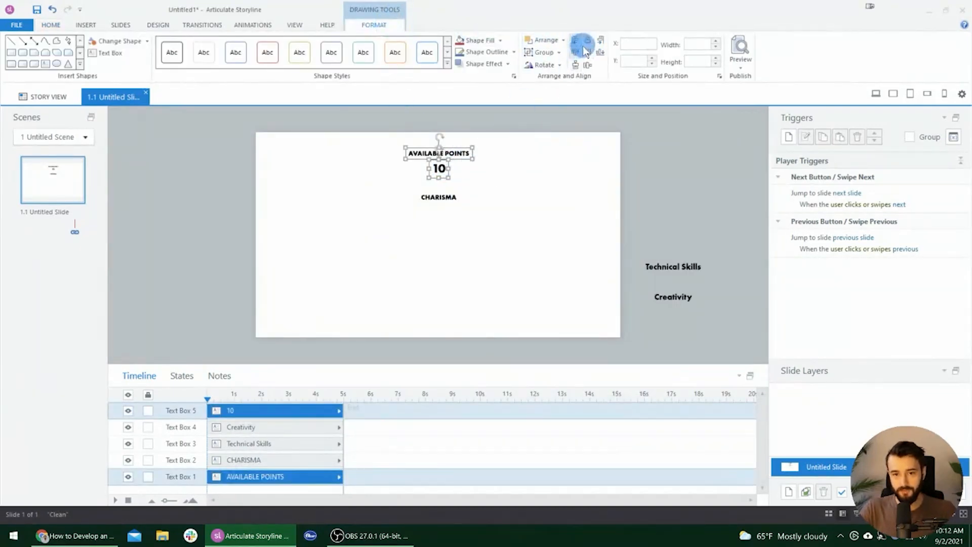
{"action": "left_click", "coordinate": [403, 207]}
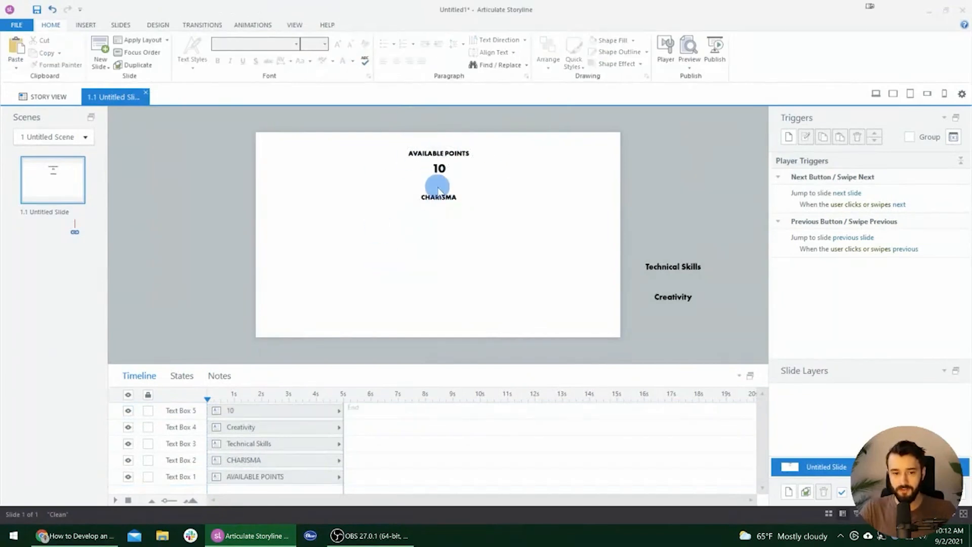
Centre the paragraph text inside the "AVAILABLE POINTS", "10" and "CHARISMA" text boxes
{"action": "scroll", "coordinate": [439, 181], "scroll_direction": "up", "scroll_amount": 1}
{"action": "left_click", "coordinate": [434, 147]}
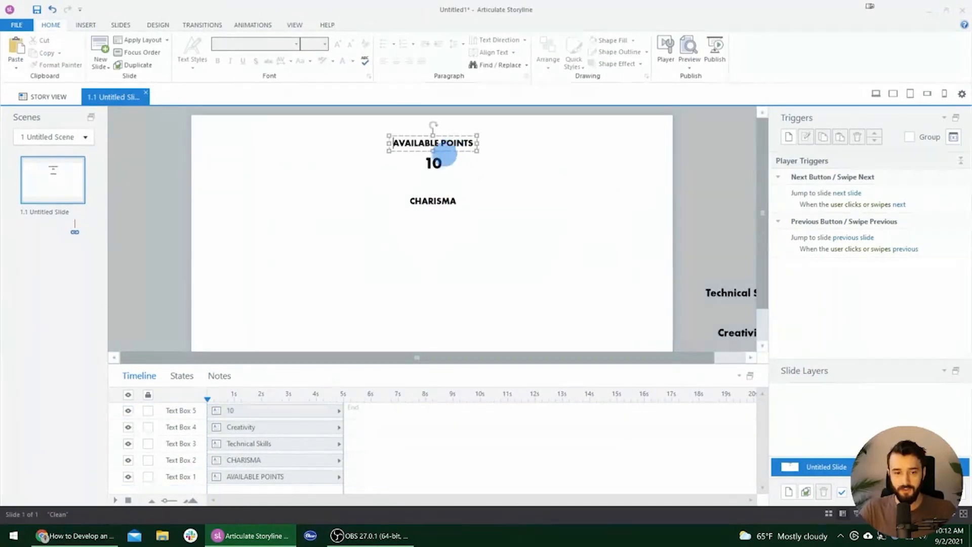
{"action": "left_click", "coordinate": [434, 201], "text": "shift"}
{"action": "left_click", "coordinate": [433, 165], "text": "shift"}
{"action": "left_click", "coordinate": [51, 25]}
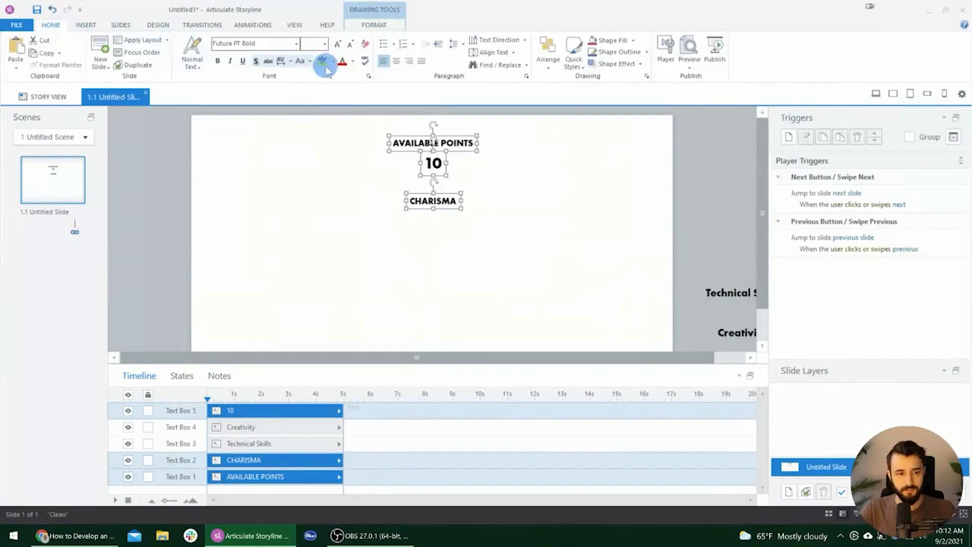
{"action": "left_click", "coordinate": [396, 60]}
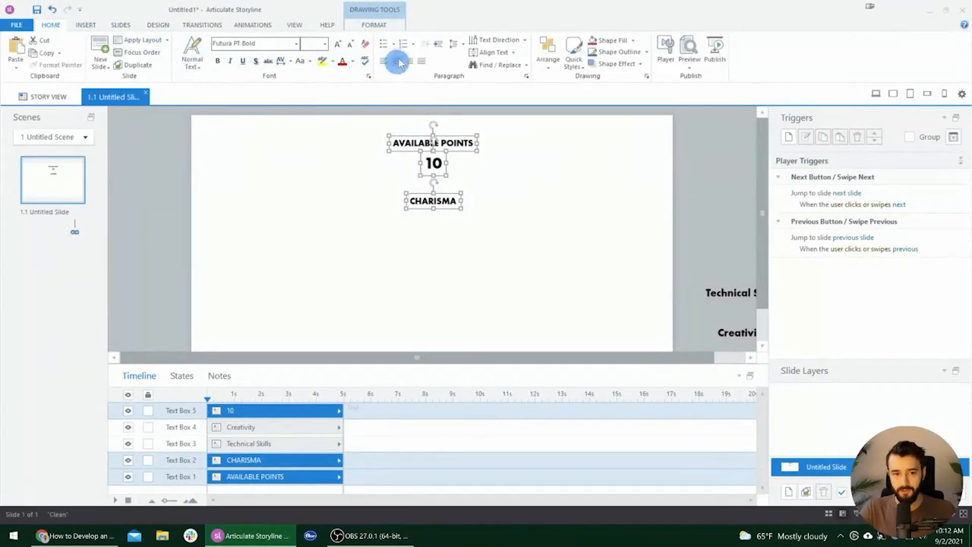
{"action": "left_click", "coordinate": [547, 194]}
{"action": "scroll", "coordinate": [522, 218], "scroll_direction": "down", "scroll_amount": 2}
Place a duplicate of the "10" text box beneath "CHARISMA" and change its text to "0"
{"action": "left_click", "coordinate": [439, 196]}
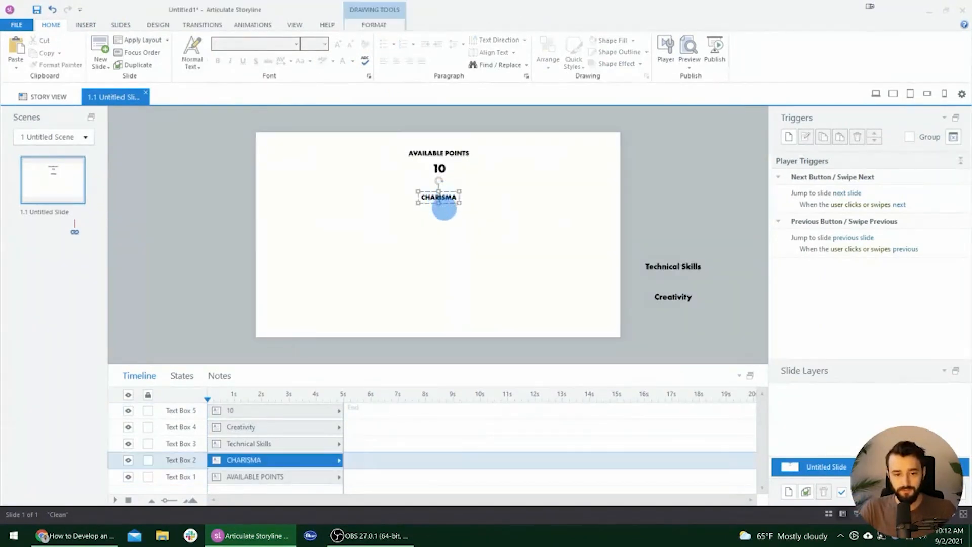
{"action": "left_click", "coordinate": [453, 163]}
{"action": "left_click", "coordinate": [439, 169]}
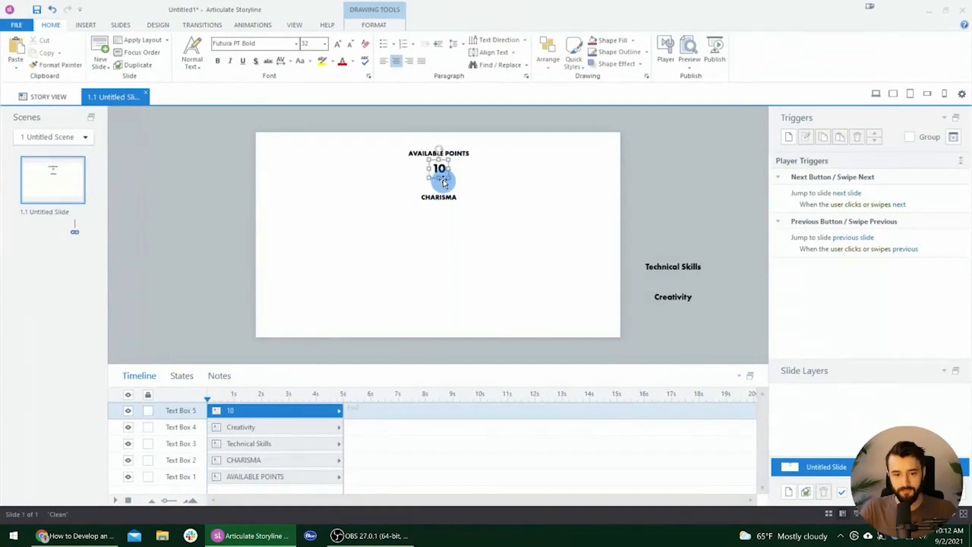
{"action": "left_click_drag", "start_coordinate": [440, 168], "coordinate": [452, 224]}
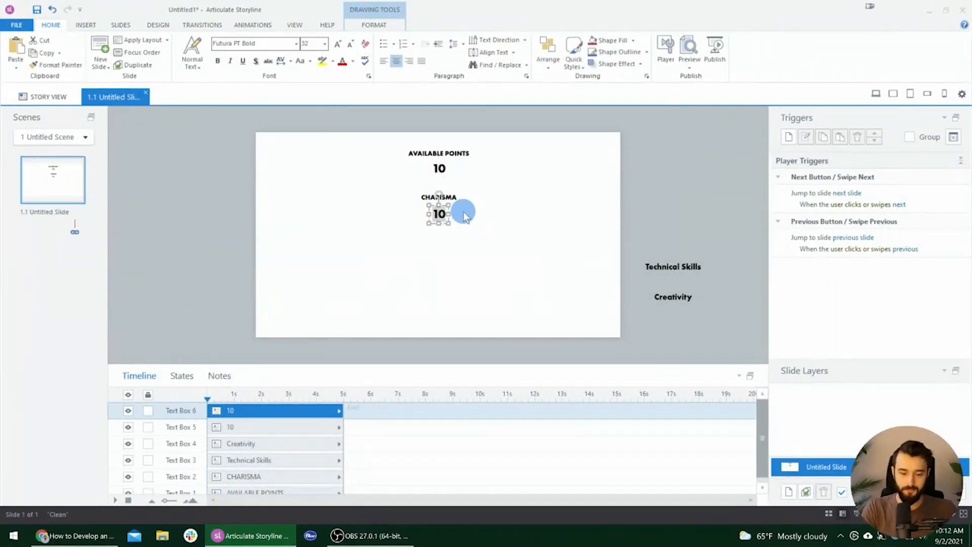
{"action": "scroll", "coordinate": [476, 211], "scroll_direction": "up", "scroll_amount": 1}
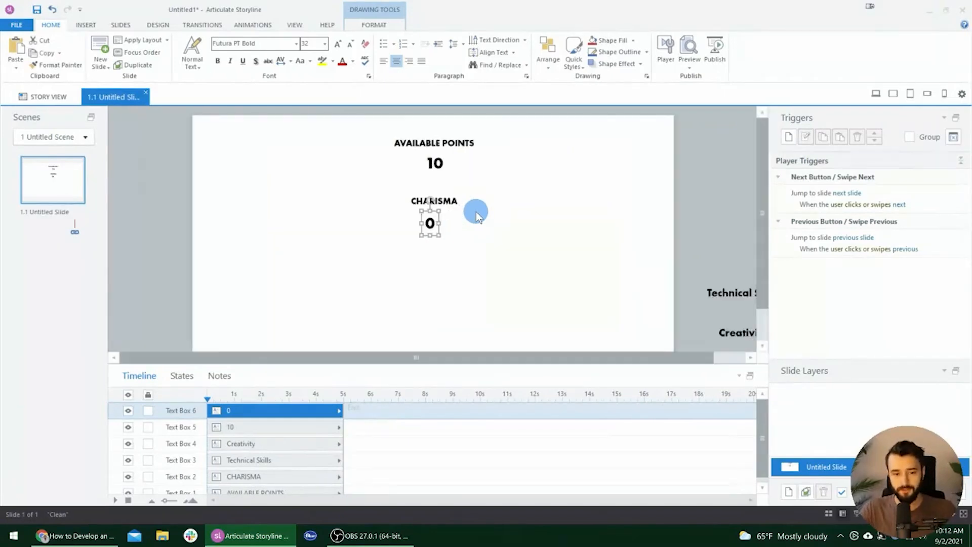
Align the "0" and "CHARISMA" text boxes by their horizontal centres
{"action": "left_click", "coordinate": [436, 202], "text": "shift"}
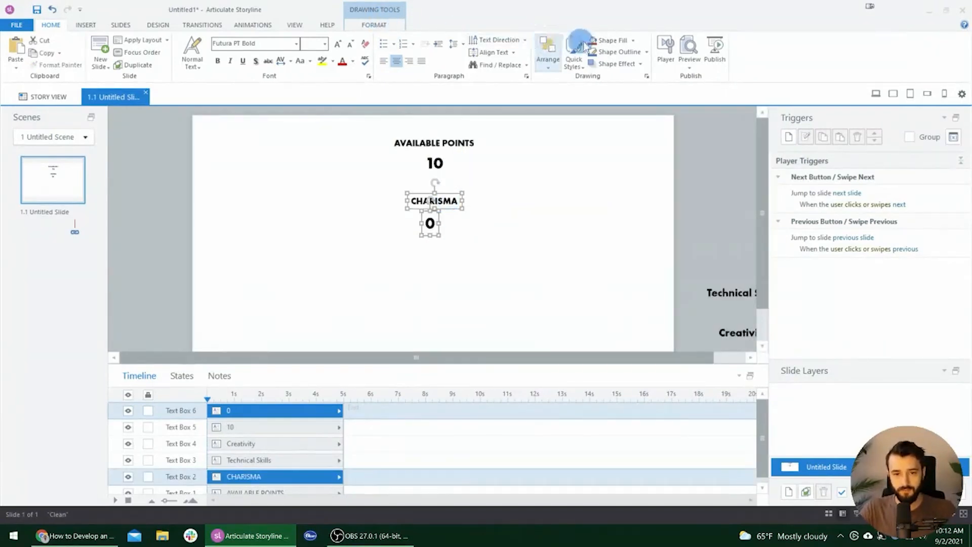
{"action": "left_click", "coordinate": [365, 30]}
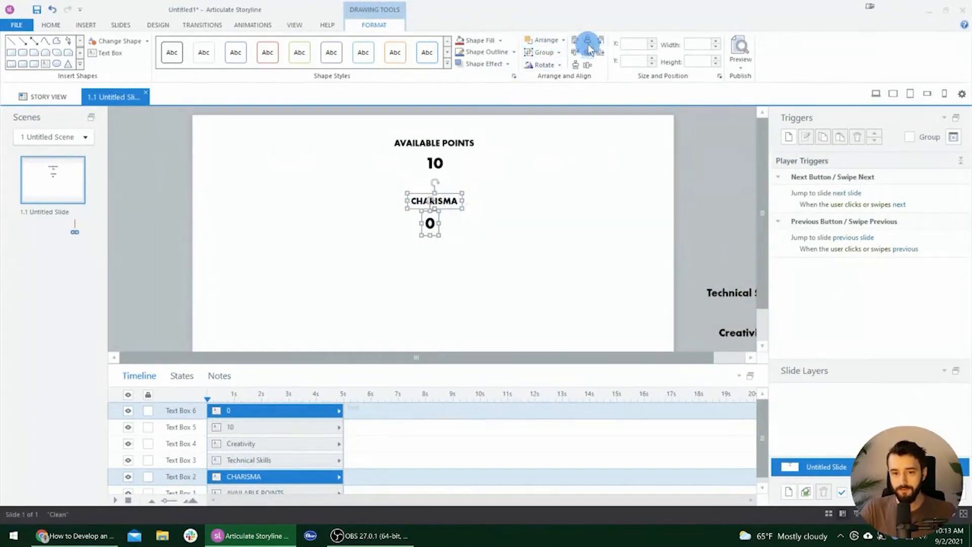
{"action": "left_click", "coordinate": [429, 223]}
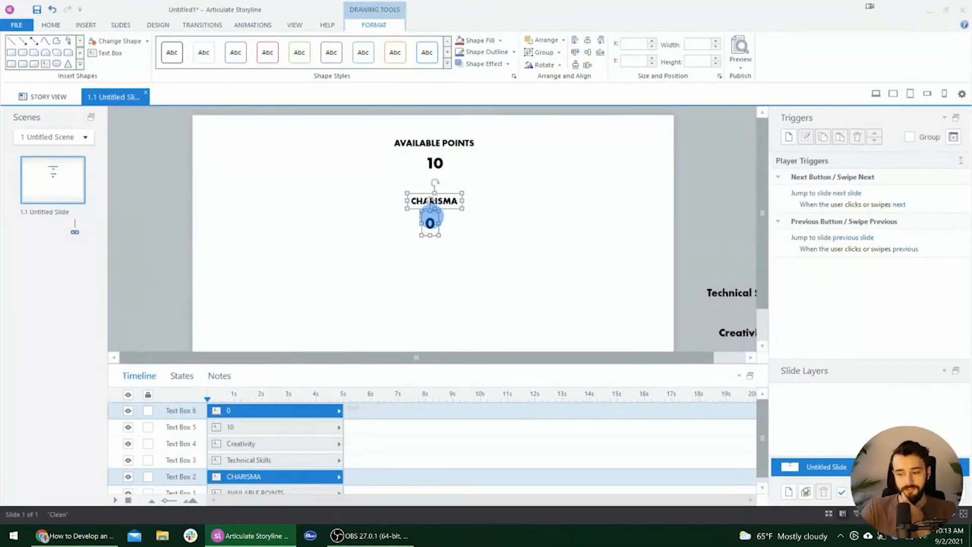
{"action": "left_click", "coordinate": [586, 40]}
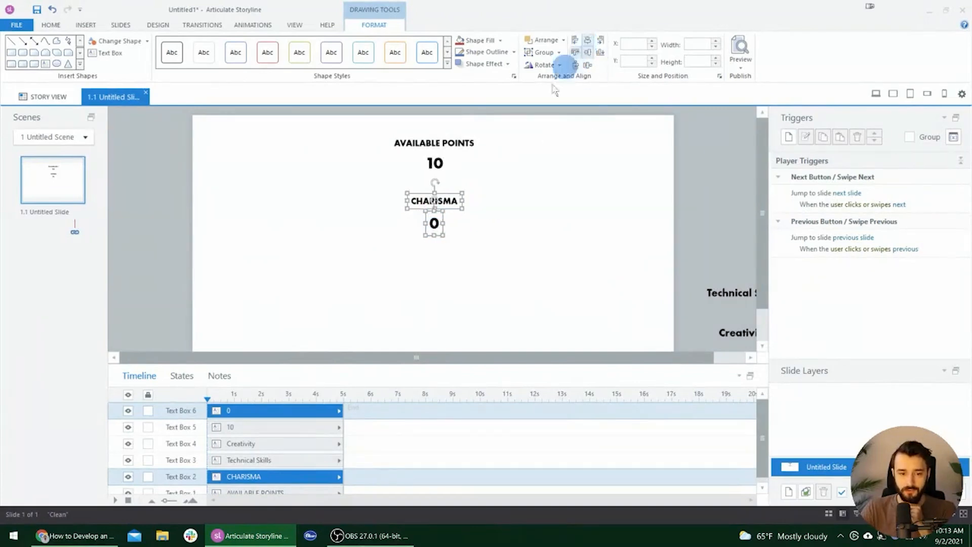
{"action": "left_click", "coordinate": [481, 227]}
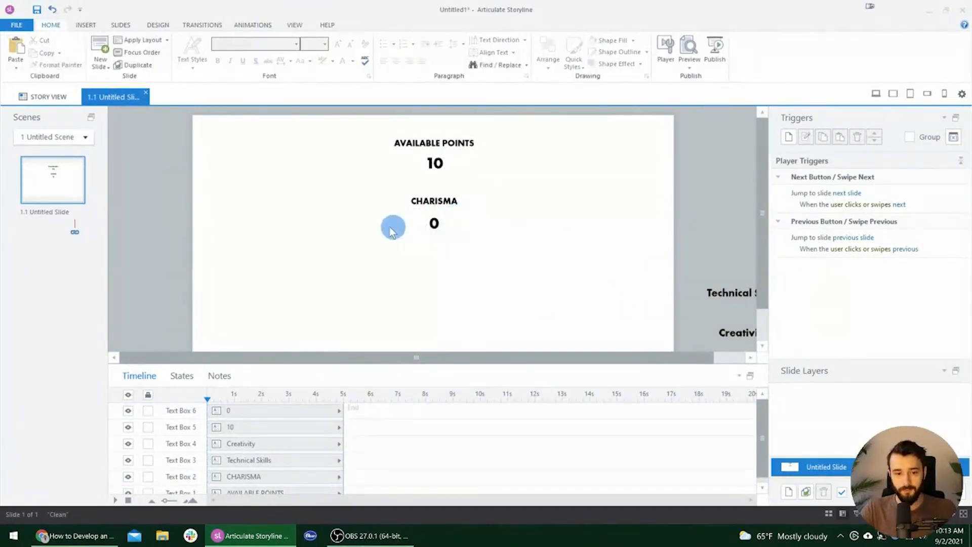
Nudge the "0" text box up closer beneath "CHARISMA", to a Y position of about 239 px
{"action": "left_click", "coordinate": [434, 224]}
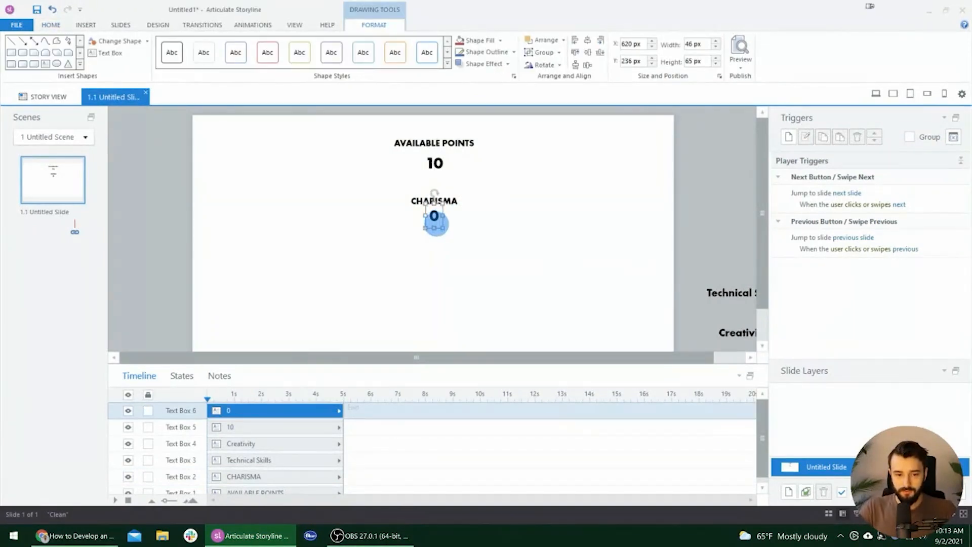
{"action": "left_click", "coordinate": [594, 212]}
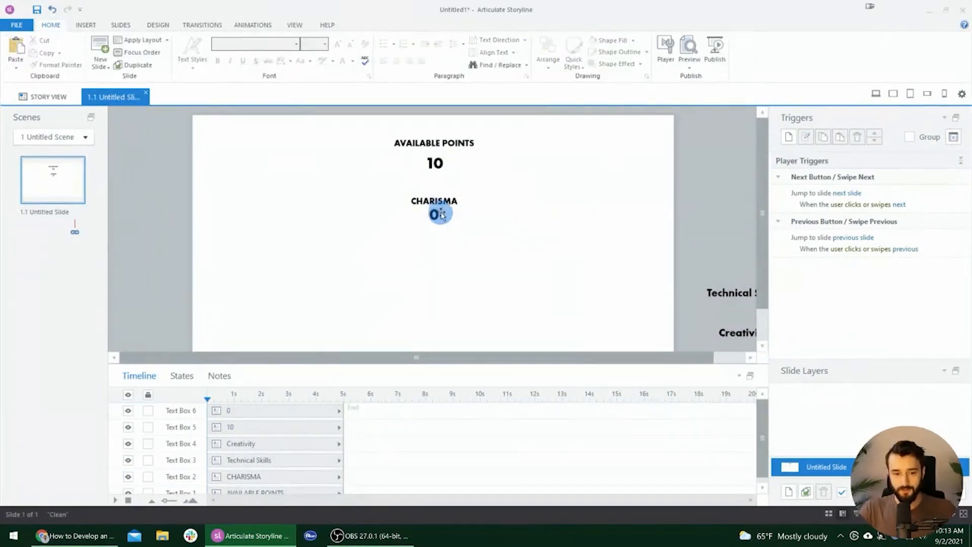
{"action": "left_click", "coordinate": [437, 213]}
{"action": "key", "text": "Down"}
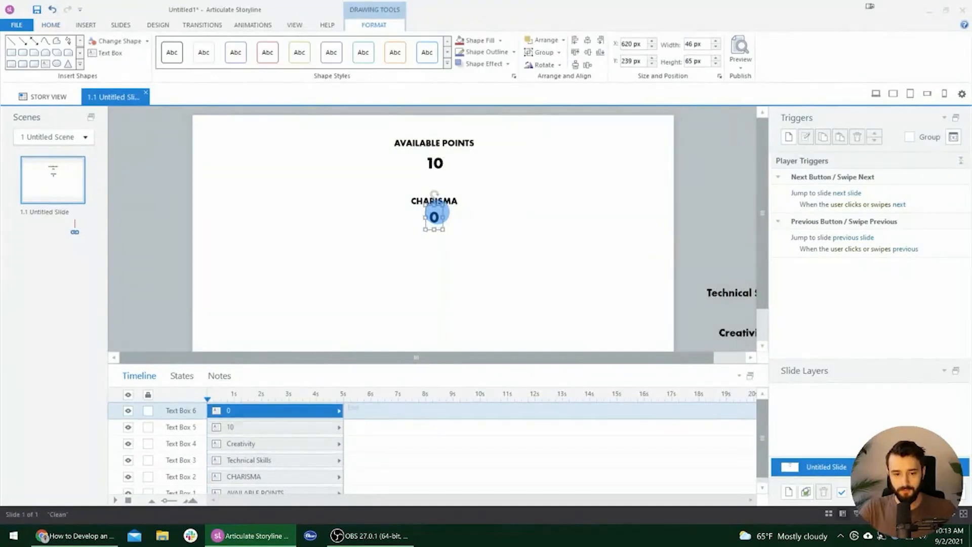
{"action": "left_click", "coordinate": [470, 239]}
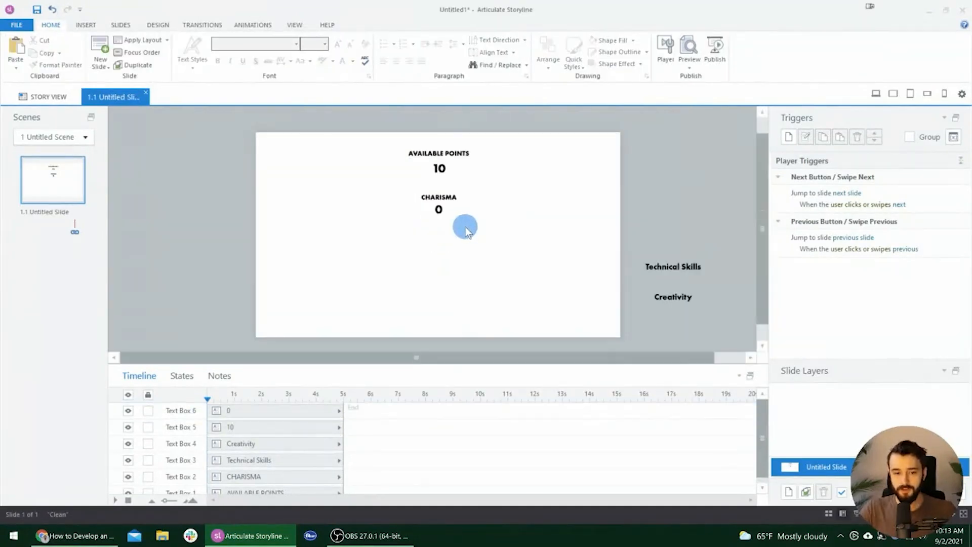
Draw a small triangle to the right of the "CHARISMA" score and rotate it to point right
{"action": "scroll", "coordinate": [467, 231], "scroll_direction": "up", "scroll_amount": 2}
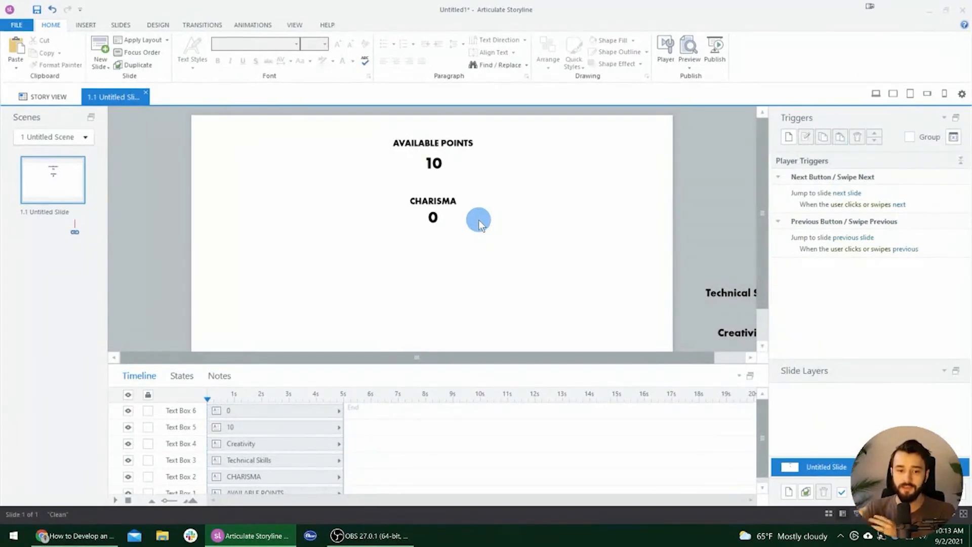
{"action": "left_click", "coordinate": [91, 26]}
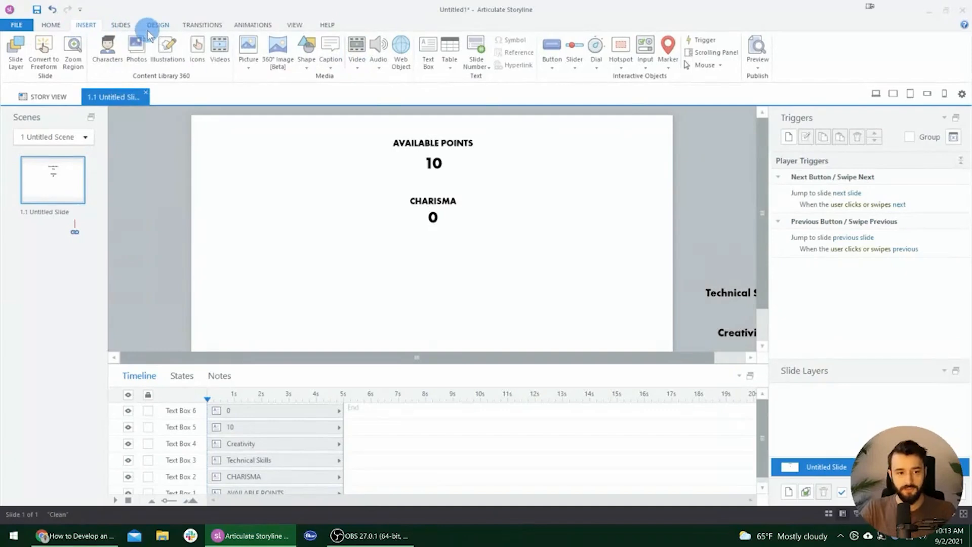
{"action": "left_click", "coordinate": [307, 59]}
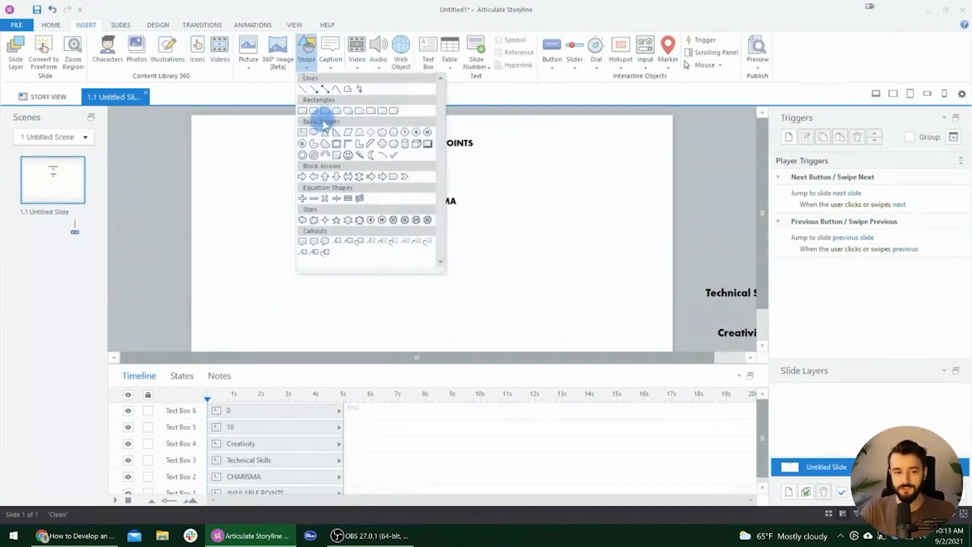
{"action": "left_click", "coordinate": [325, 132]}
{"action": "mouse_move", "coordinate": [463, 207]}
{"action": "left_mouse_down"}
{"action": "mouse_move", "coordinate": [489, 229]}
{"action": "mouse_move", "coordinate": [480, 233]}
{"action": "mouse_move", "coordinate": [468, 212]}
{"action": "mouse_move", "coordinate": [505, 215]}
{"action": "mouse_move", "coordinate": [462, 219]}
{"action": "left_mouse_up"}
{"action": "left_click", "coordinate": [473, 231]}
{"action": "left_click", "coordinate": [462, 223]}
{"action": "scroll", "coordinate": [476, 235], "scroll_direction": "up", "scroll_amount": 5}
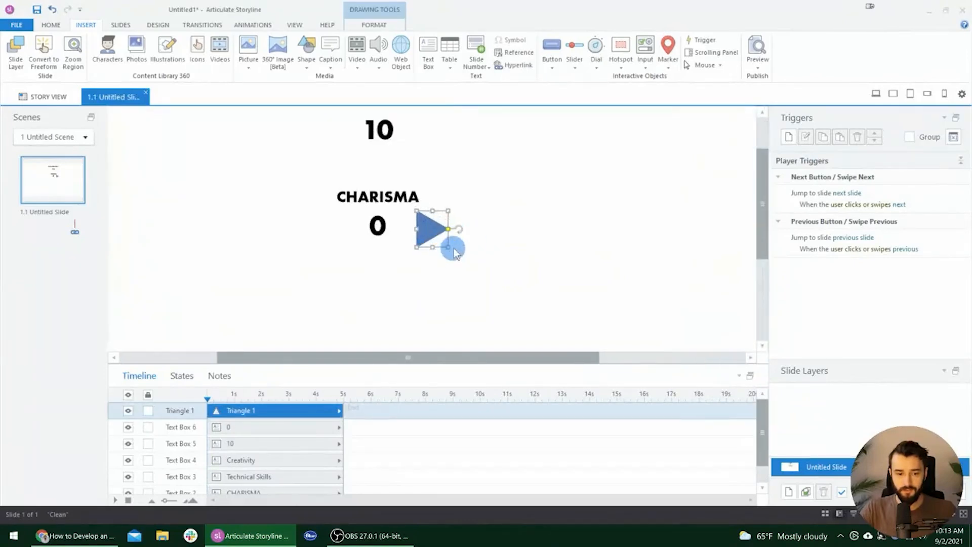
Enlarge the triangle slightly and position it beside the "CHARISMA" label, level with the label and its "0" score
{"action": "left_click_drag", "start_coordinate": [450, 246], "coordinate": [412, 225]}
{"action": "left_click", "coordinate": [469, 228]}
{"action": "scroll", "coordinate": [458, 272], "scroll_direction": "down", "scroll_amount": 1}
{"action": "left_click", "coordinate": [484, 187]}
{"action": "mouse_move", "coordinate": [490, 193]}
{"action": "left_mouse_down"}
{"action": "mouse_move", "coordinate": [504, 210]}
{"action": "mouse_move", "coordinate": [487, 166]}
{"action": "mouse_move", "coordinate": [515, 200]}
{"action": "mouse_move", "coordinate": [486, 188]}
{"action": "left_mouse_up"}
{"action": "left_click", "coordinate": [483, 221]}
{"action": "scroll", "coordinate": [482, 223], "scroll_direction": "down", "scroll_amount": 2}
{"action": "left_click", "coordinate": [482, 226]}
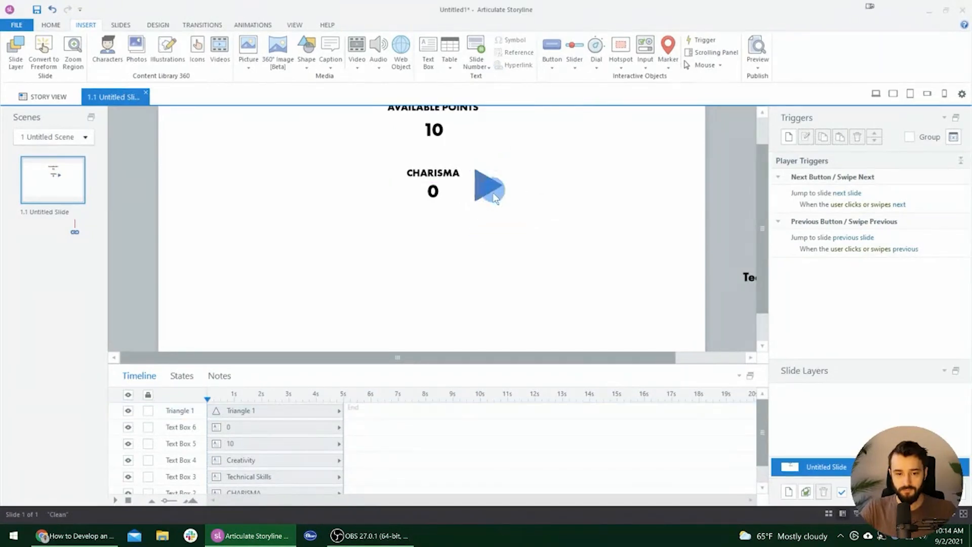
{"action": "scroll", "coordinate": [482, 226], "scroll_direction": "up", "scroll_amount": 1}
{"action": "left_click", "coordinate": [482, 225]}
Place a duplicate of the triangle on the left side of "CHARISMA", mirrored to point left and spaced to match the original
{"action": "left_click", "coordinate": [349, 218]}
{"action": "left_click", "coordinate": [478, 226]}
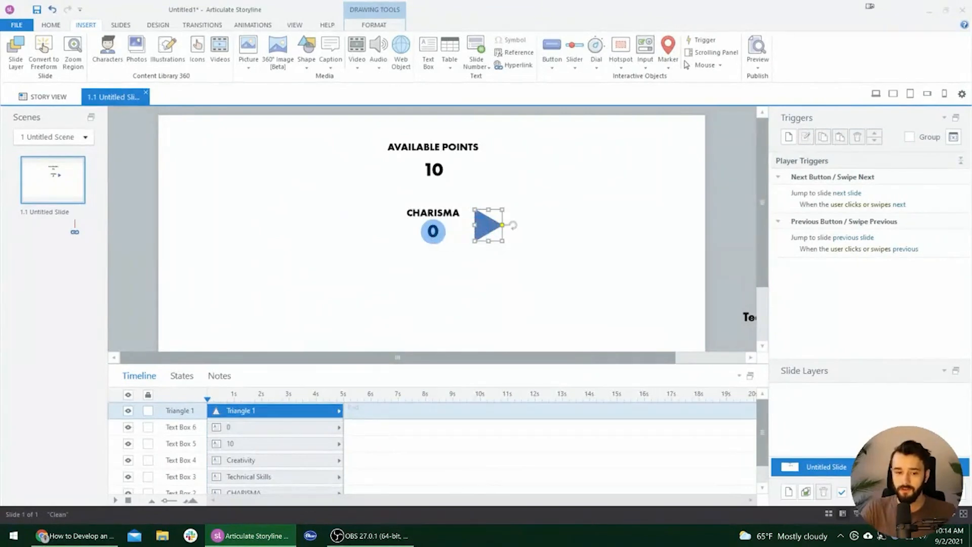
{"action": "left_click", "coordinate": [433, 231]}
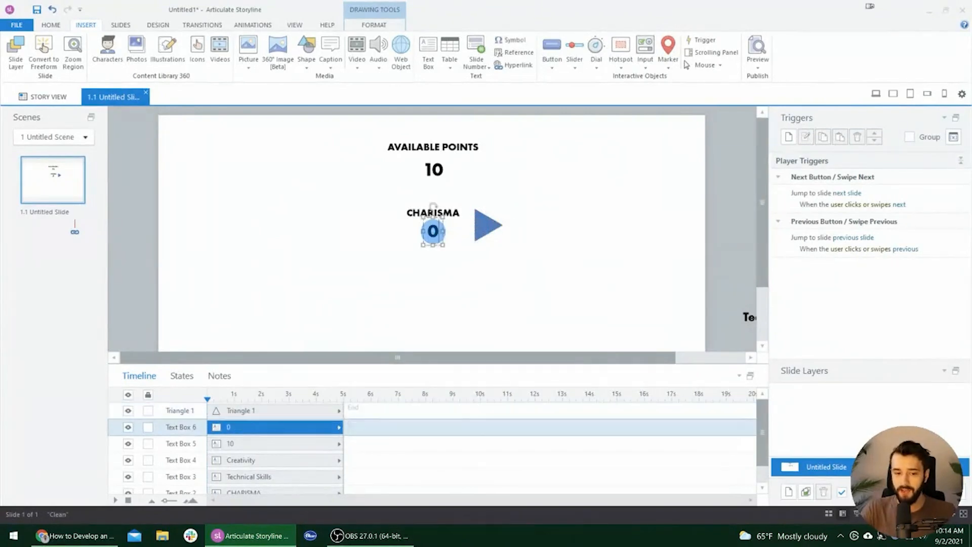
{"action": "left_click", "coordinate": [380, 233]}
{"action": "left_click", "coordinate": [484, 227]}
{"action": "left_click_drag", "start_coordinate": [483, 226], "coordinate": [325, 231]}
{"action": "left_click_drag", "start_coordinate": [383, 226], "coordinate": [380, 226]}
{"action": "left_click", "coordinate": [433, 271]}
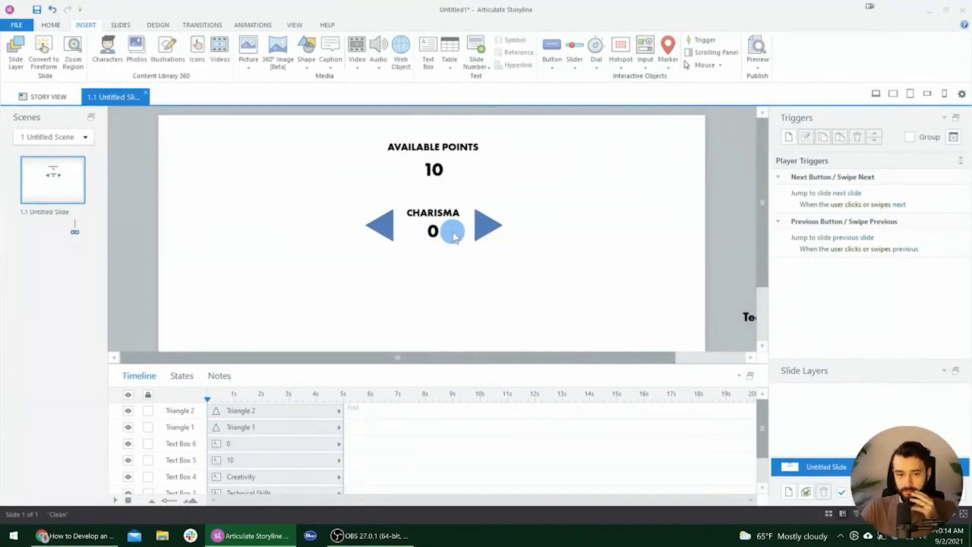
Select both triangles beside "CHARISMA" and try to match their fill to the "0" text with the Eyedropper
{"action": "left_click", "coordinate": [487, 226]}
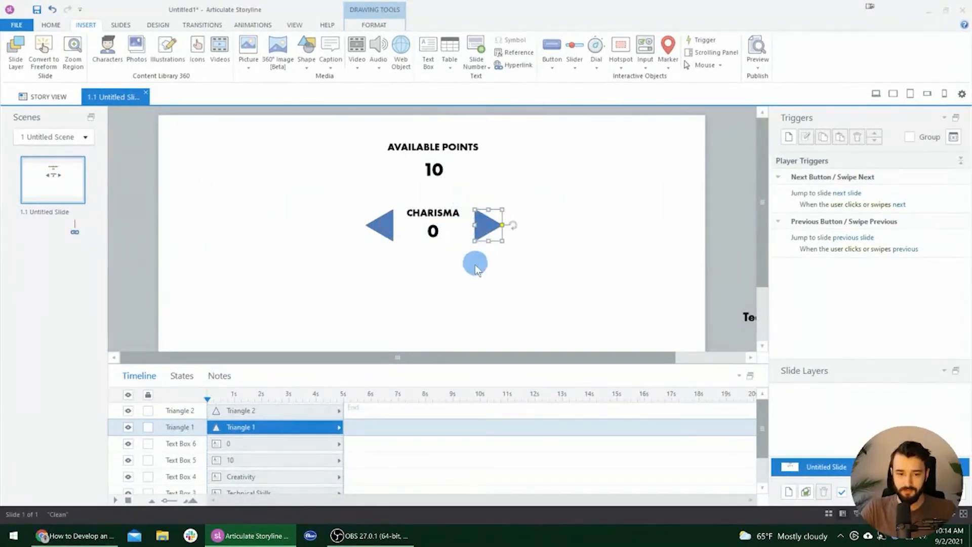
{"action": "left_click", "coordinate": [476, 263]}
{"action": "left_click", "coordinate": [487, 224]}
{"action": "left_click", "coordinate": [381, 227], "text": "shift"}
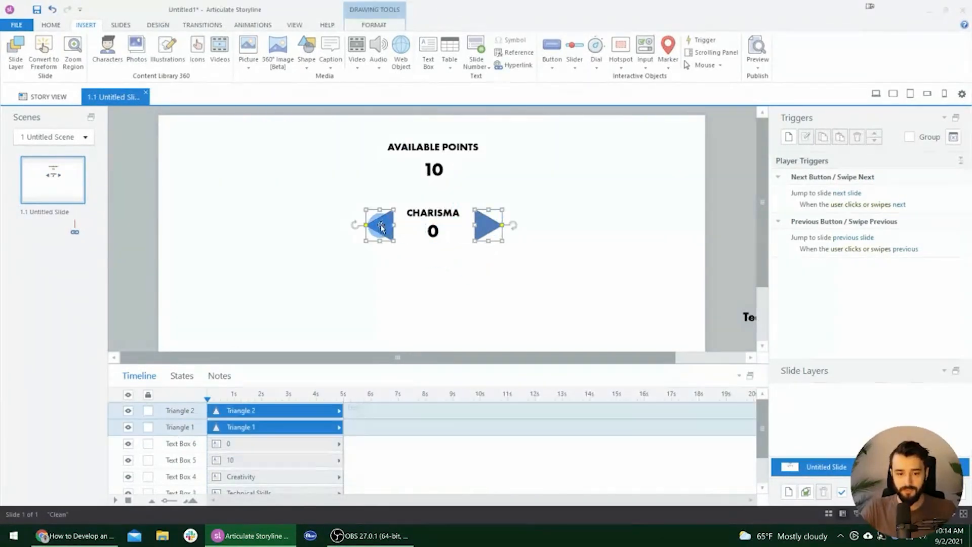
{"action": "left_click", "coordinate": [374, 24]}
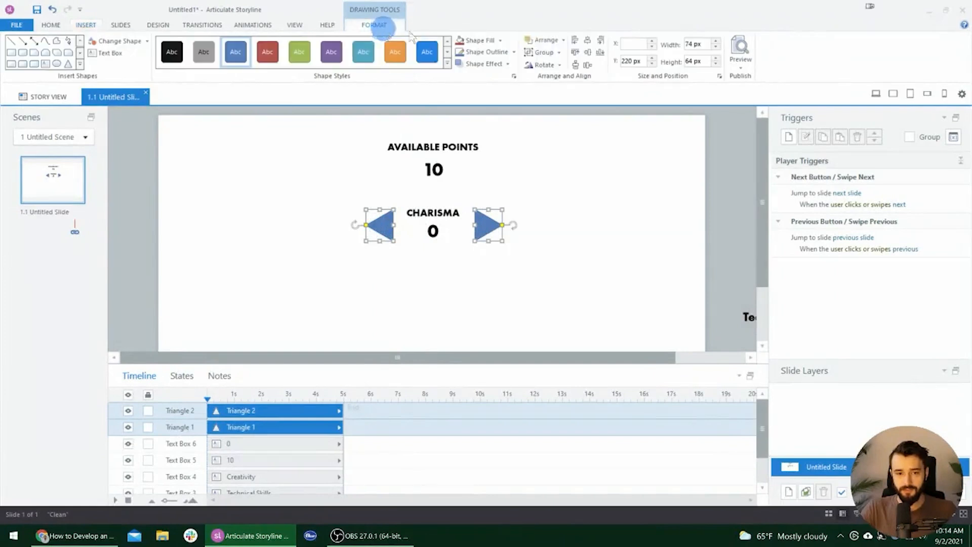
{"action": "left_click", "coordinate": [501, 41]}
{"action": "left_click", "coordinate": [493, 162]}
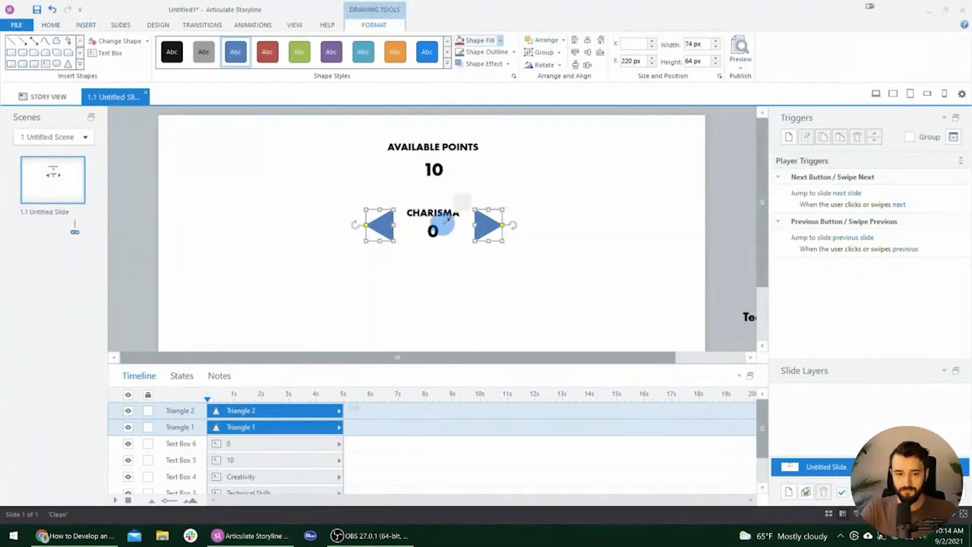
{"action": "left_click", "coordinate": [440, 226]}
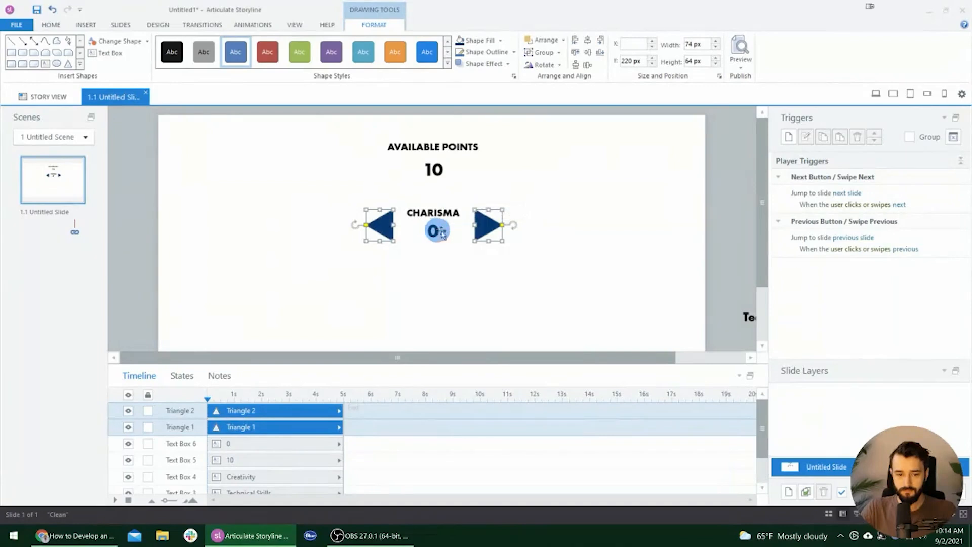
Fill both triangles black by sampling the colour of the "0" text again with the Eyedropper
{"action": "scroll", "coordinate": [484, 271], "scroll_direction": "up", "scroll_amount": 2}
{"action": "scroll", "coordinate": [481, 272], "scroll_direction": "up", "scroll_amount": 3}
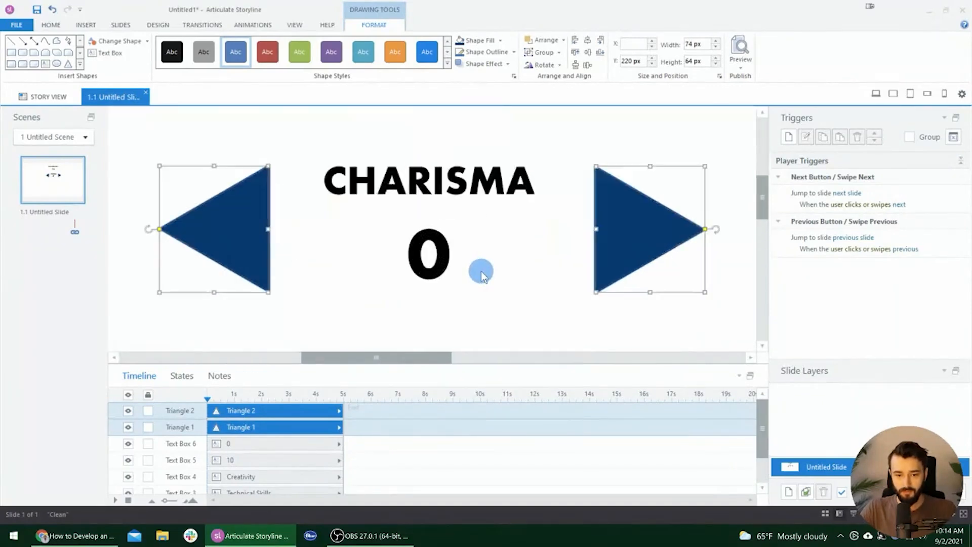
{"action": "scroll", "coordinate": [665, 253], "scroll_direction": "down", "scroll_amount": 1}
{"action": "scroll", "coordinate": [665, 253], "scroll_direction": "down", "scroll_amount": 1}
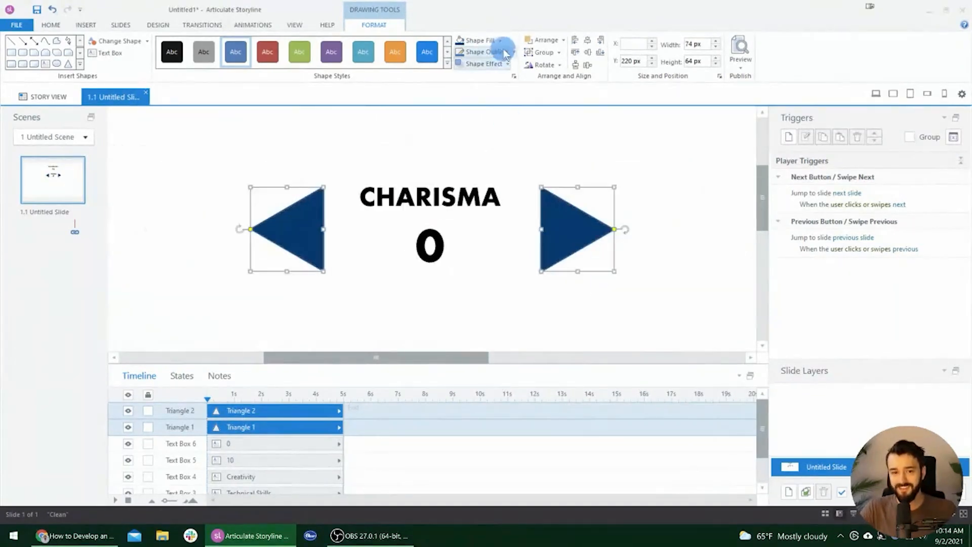
{"action": "left_click", "coordinate": [501, 40]}
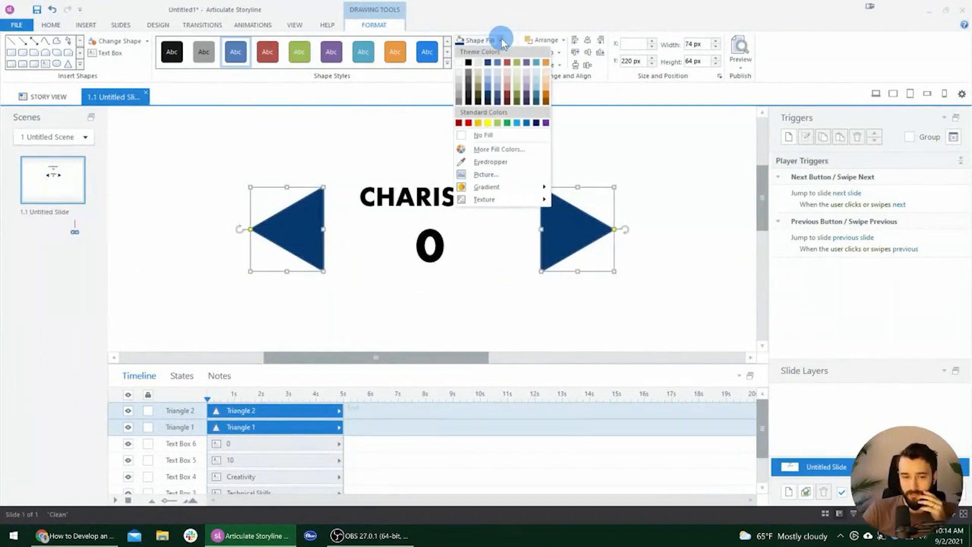
{"action": "left_click", "coordinate": [489, 39]}
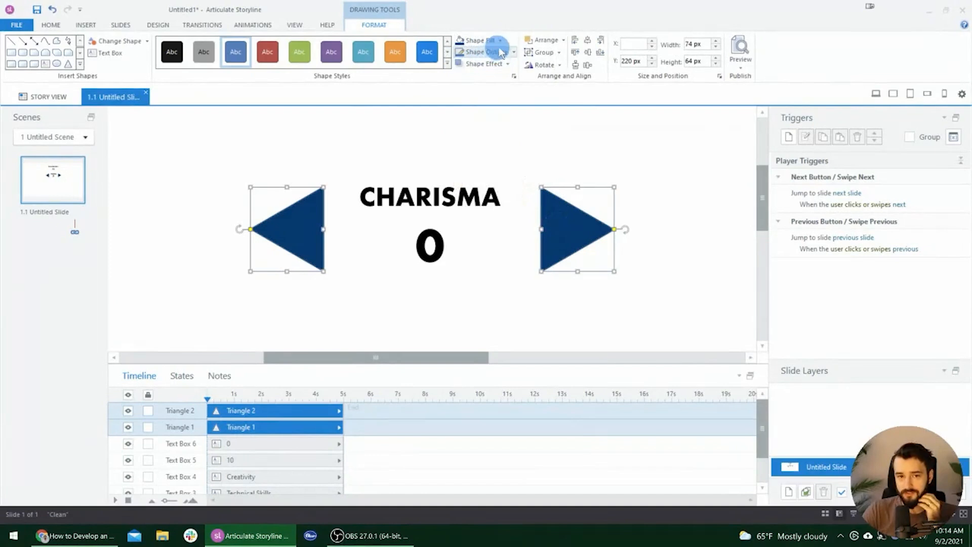
{"action": "left_click", "coordinate": [500, 42]}
{"action": "left_click", "coordinate": [506, 153]}
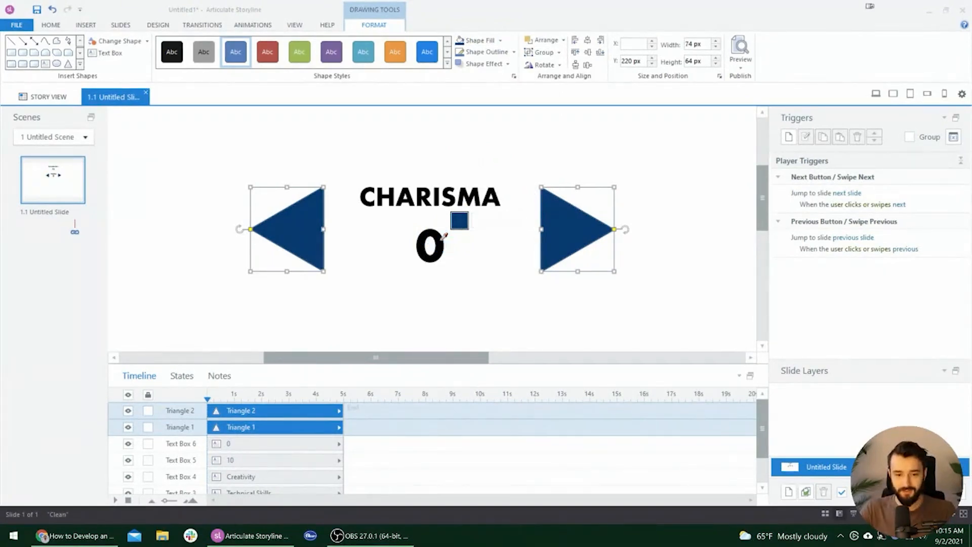
{"action": "left_click", "coordinate": [441, 239]}
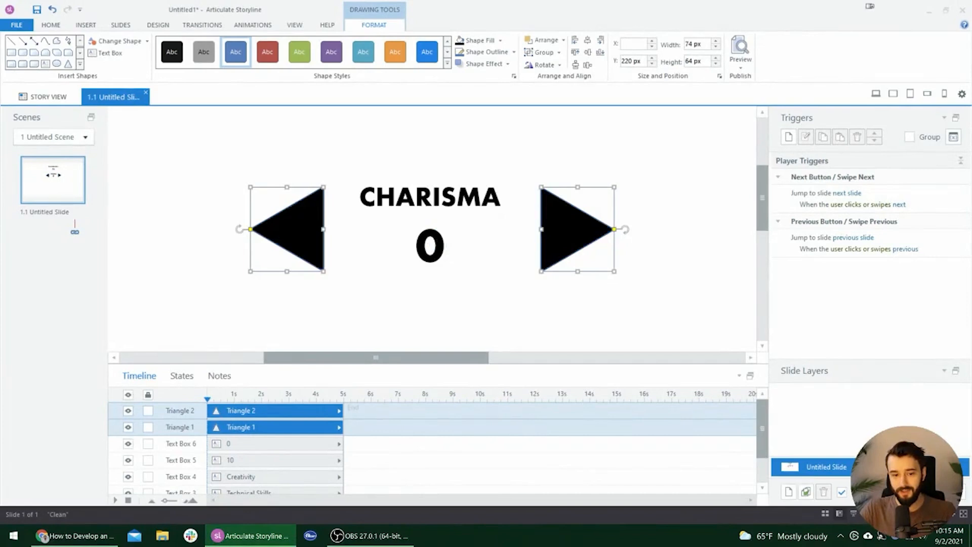
Delete both triangles beside the "CHARISMA" label and score
{"action": "left_click", "coordinate": [443, 240]}
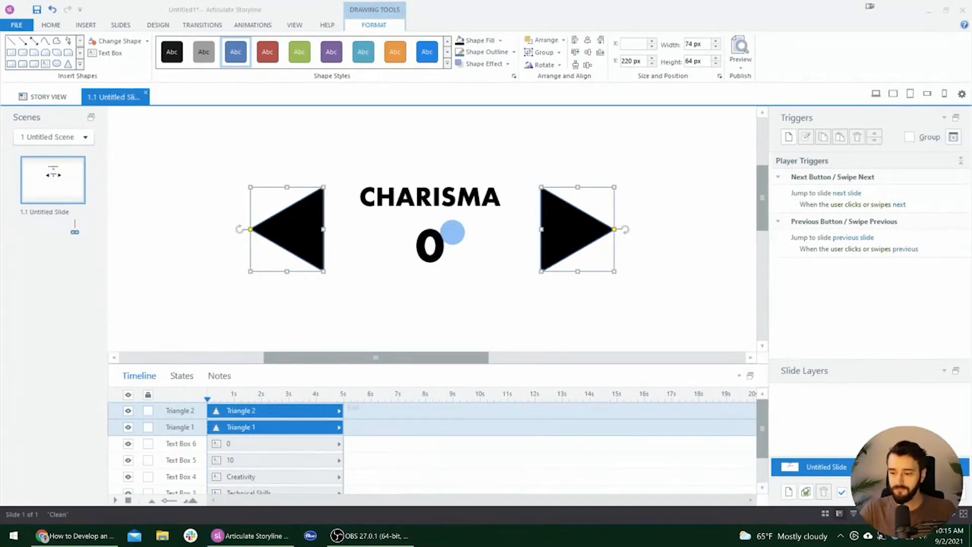
{"action": "left_click", "coordinate": [581, 231]}
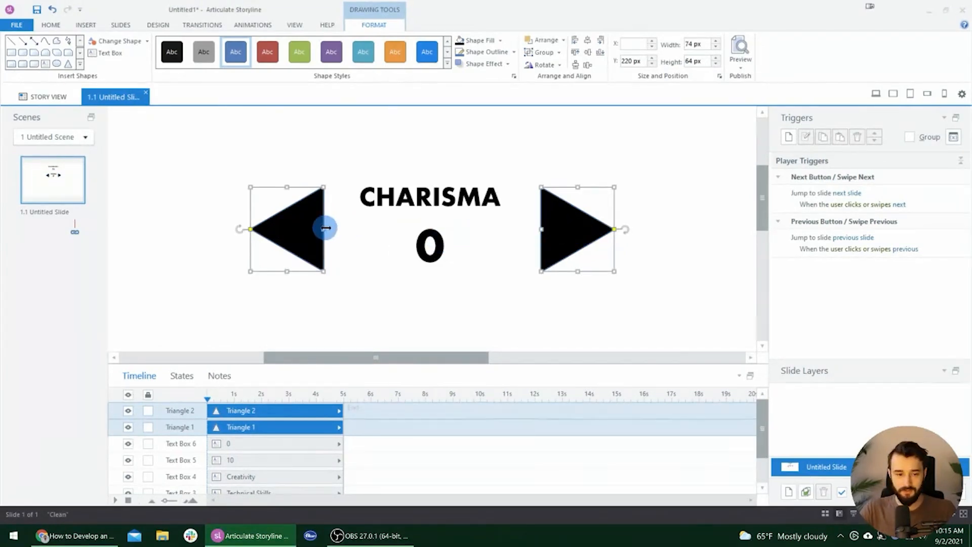
{"action": "key", "text": "Delete"}
Search the icon library for "plus" and insert the plain black plus sign
{"action": "left_click", "coordinate": [84, 26]}
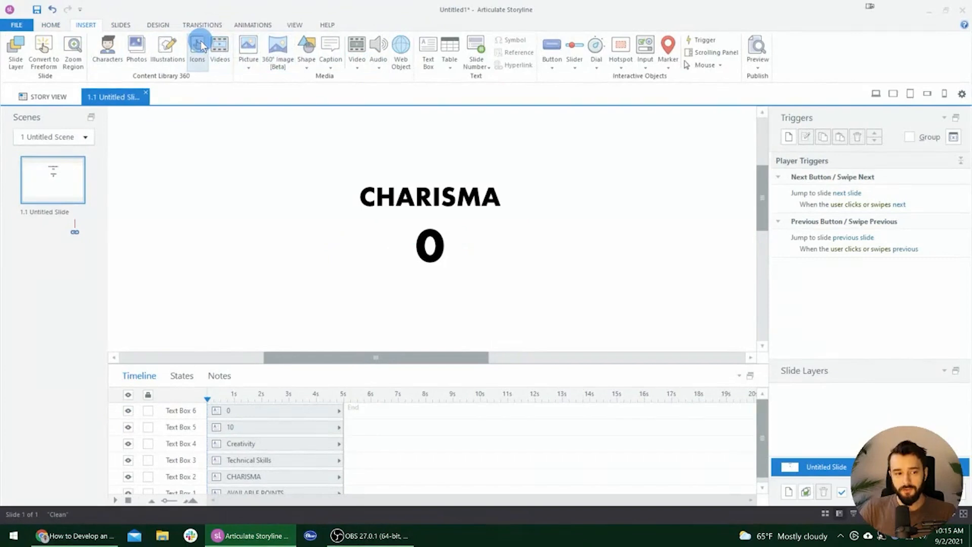
{"action": "left_click", "coordinate": [311, 66]}
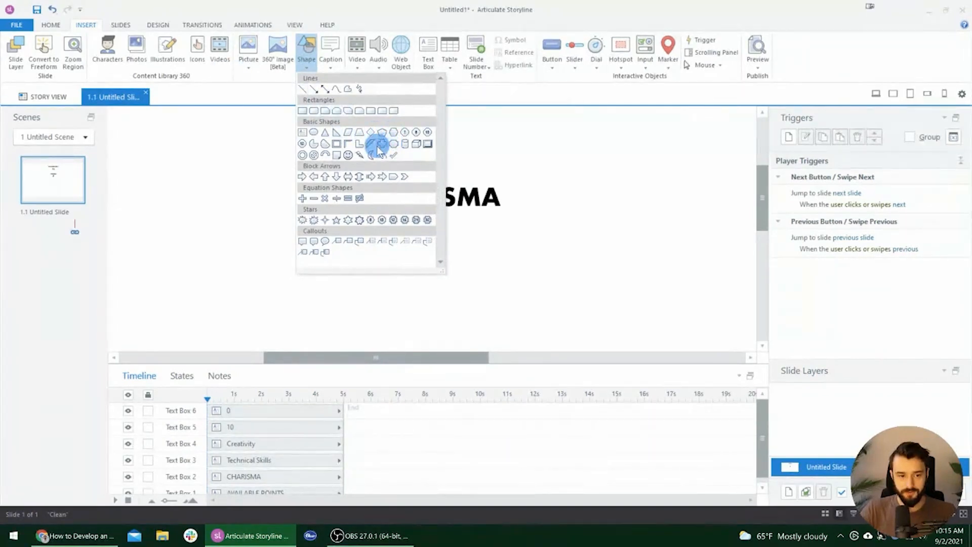
{"action": "left_click", "coordinate": [197, 50]}
{"action": "left_click", "coordinate": [197, 50]}
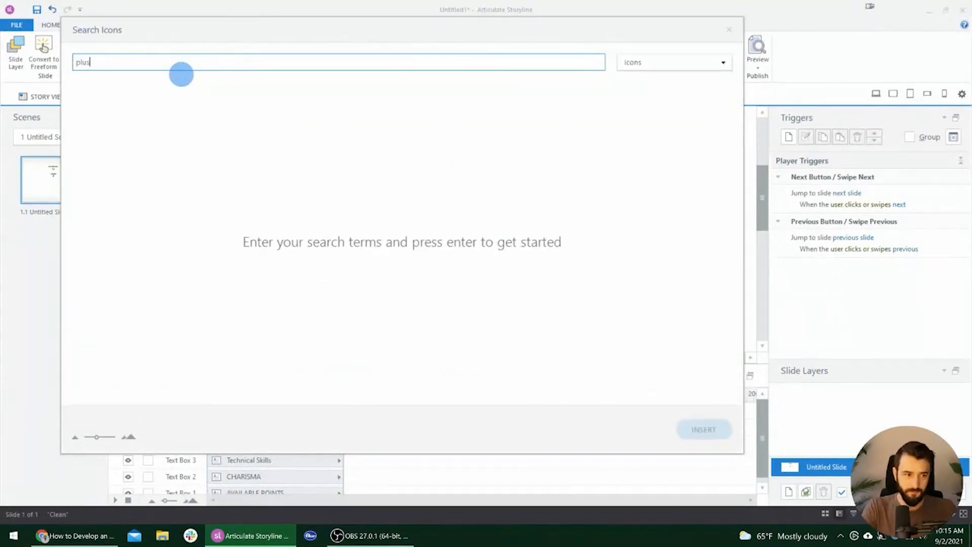
{"action": "type", "text": "plus"}
{"action": "key", "text": "Return"}
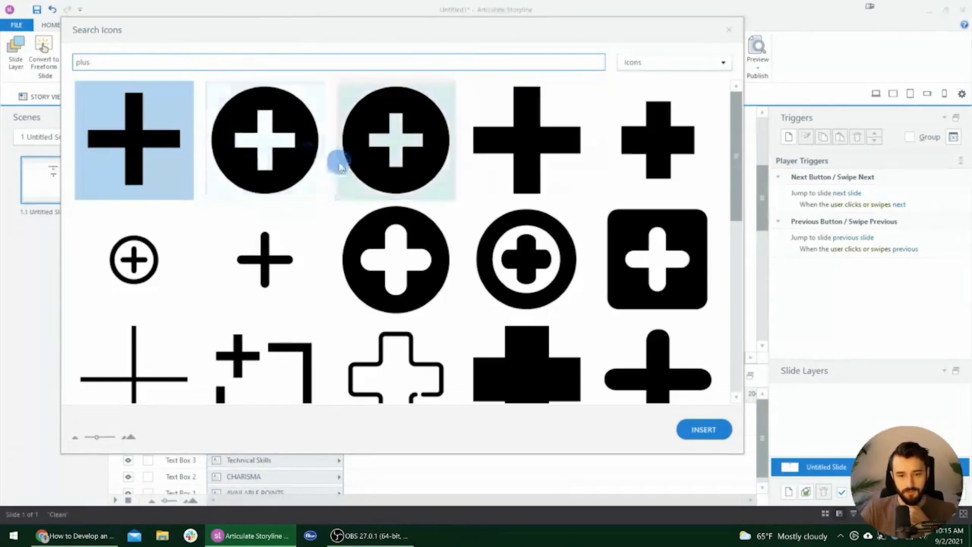
{"action": "double_click", "coordinate": [113, 141]}
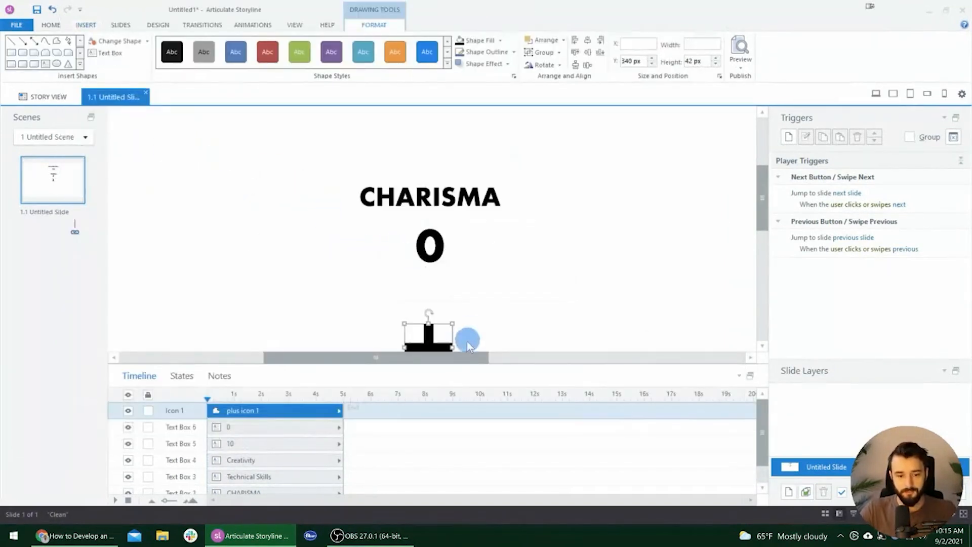
Shrink the plus icon to about 21 × 21 px and place it right of the "0", at about X 677 px, Y 261 px
{"action": "left_click_drag", "start_coordinate": [430, 348], "coordinate": [481, 248]}
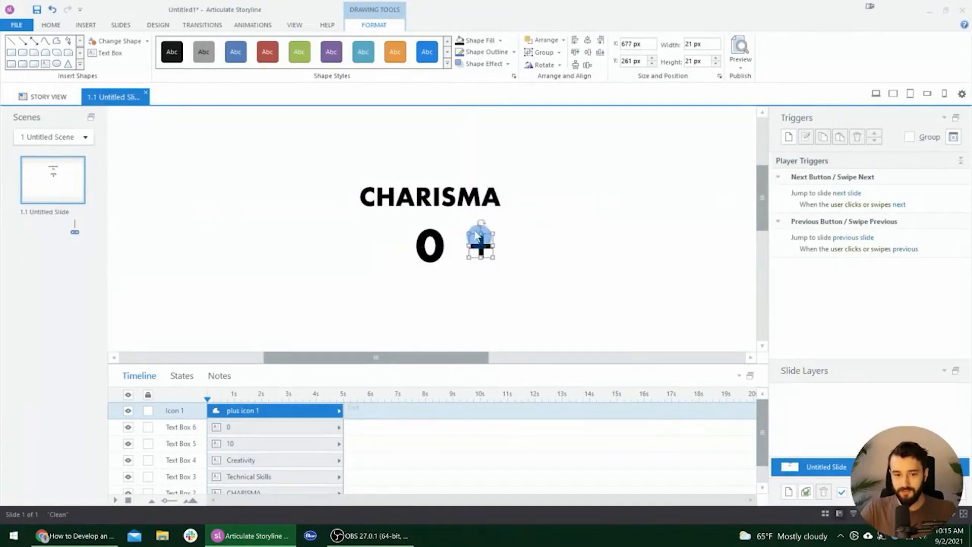
{"action": "scroll", "coordinate": [471, 248], "scroll_direction": "down", "scroll_amount": 2}
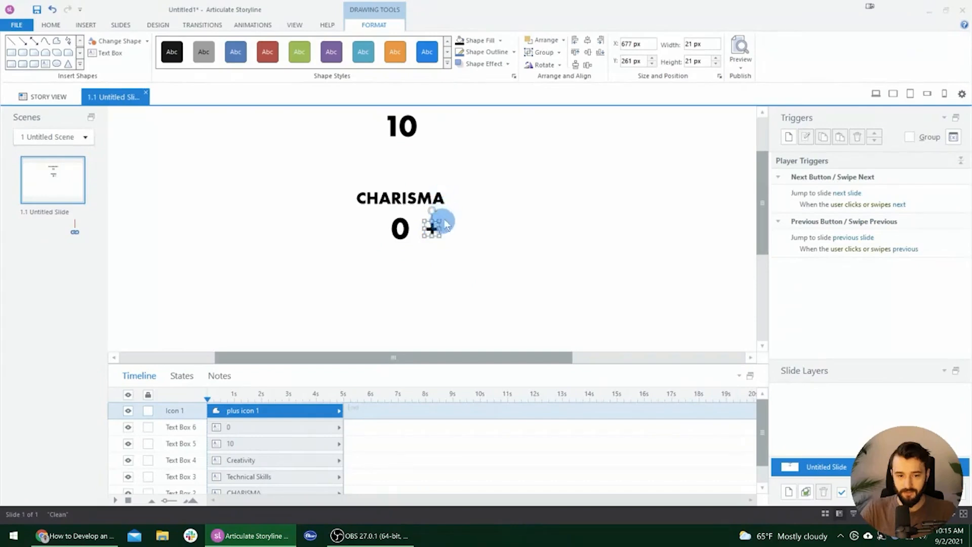
{"action": "scroll", "coordinate": [475, 243], "scroll_direction": "down", "scroll_amount": 1}
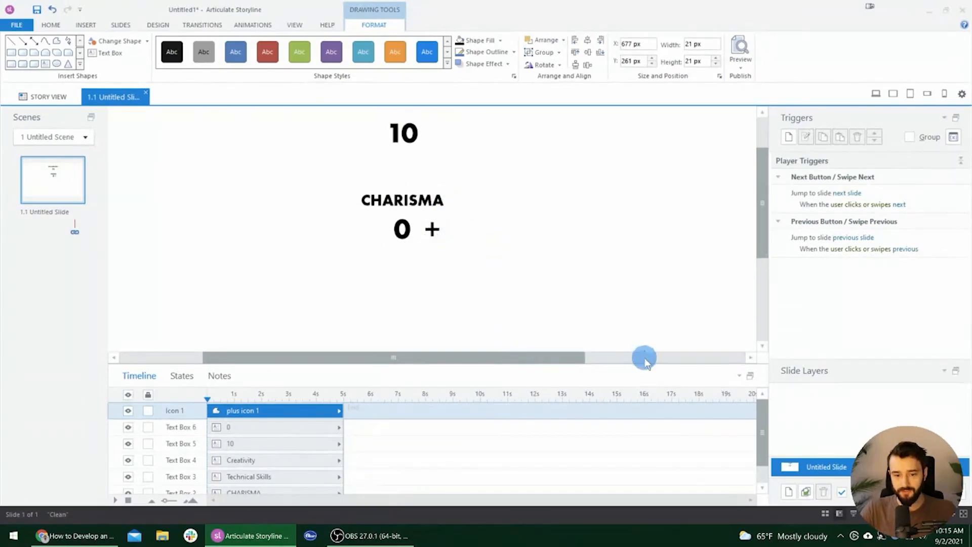
{"action": "left_click", "coordinate": [601, 317]}
{"action": "scroll", "coordinate": [602, 314], "scroll_direction": "down", "scroll_amount": 3}
{"action": "left_click", "coordinate": [697, 268]}
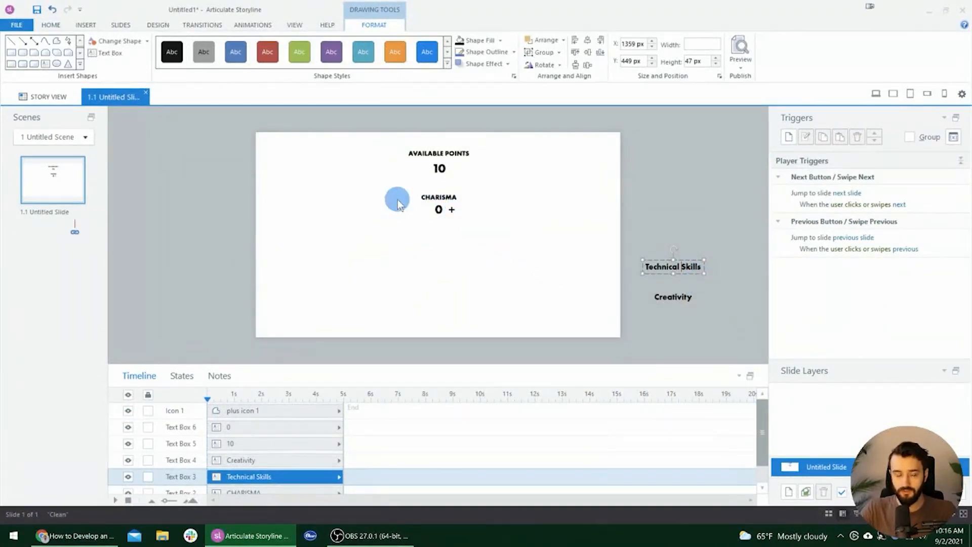
{"action": "scroll", "coordinate": [395, 198], "scroll_direction": "up", "scroll_amount": 5}
{"action": "scroll", "coordinate": [481, 314], "scroll_direction": "down", "scroll_amount": 3}
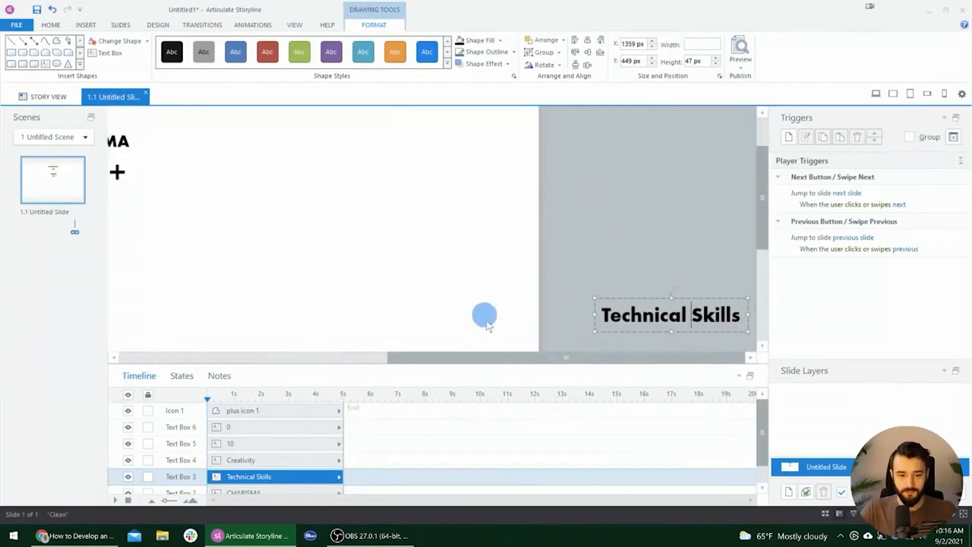
{"action": "left_click_drag", "start_coordinate": [470, 361], "coordinate": [346, 354]}
{"action": "left_click_drag", "start_coordinate": [223, 353], "coordinate": [288, 355]}
{"action": "scroll", "coordinate": [385, 260], "scroll_direction": "up", "scroll_amount": 3}
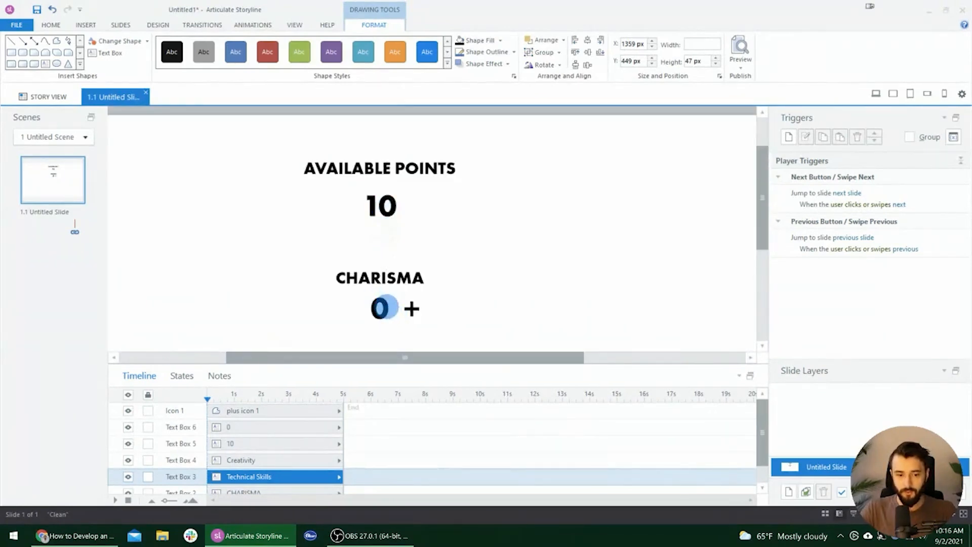
Change the "CHARISMA" score to 10 and centre its text box horizontally on the slide
{"action": "left_click", "coordinate": [380, 307]}
{"action": "left_click", "coordinate": [433, 324]}
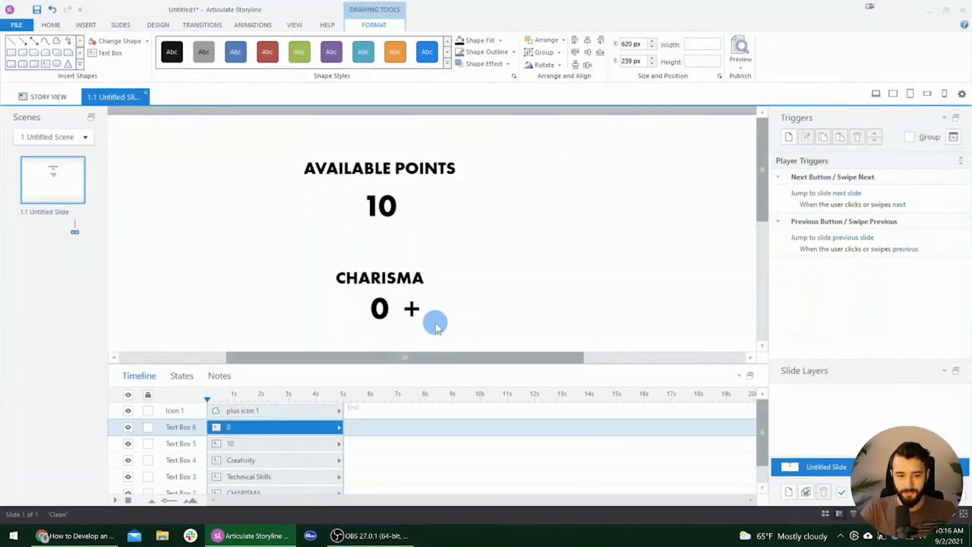
{"action": "left_click", "coordinate": [383, 312]}
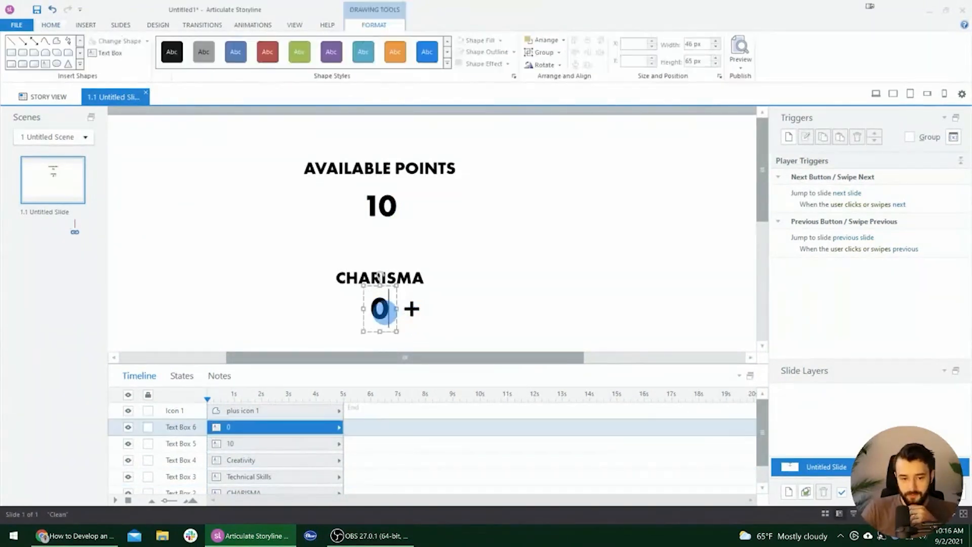
{"action": "double_click", "coordinate": [380, 309]}
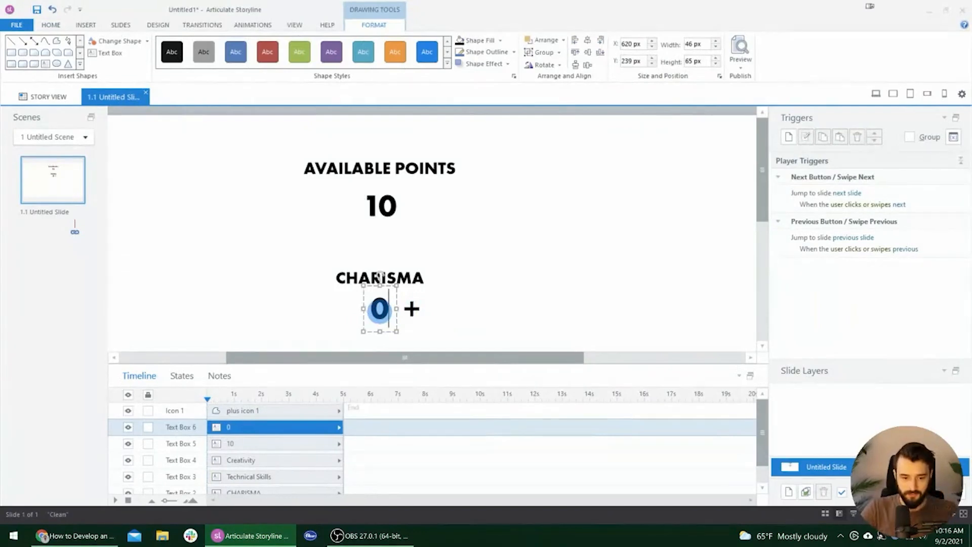
{"action": "type", "text": "10"}
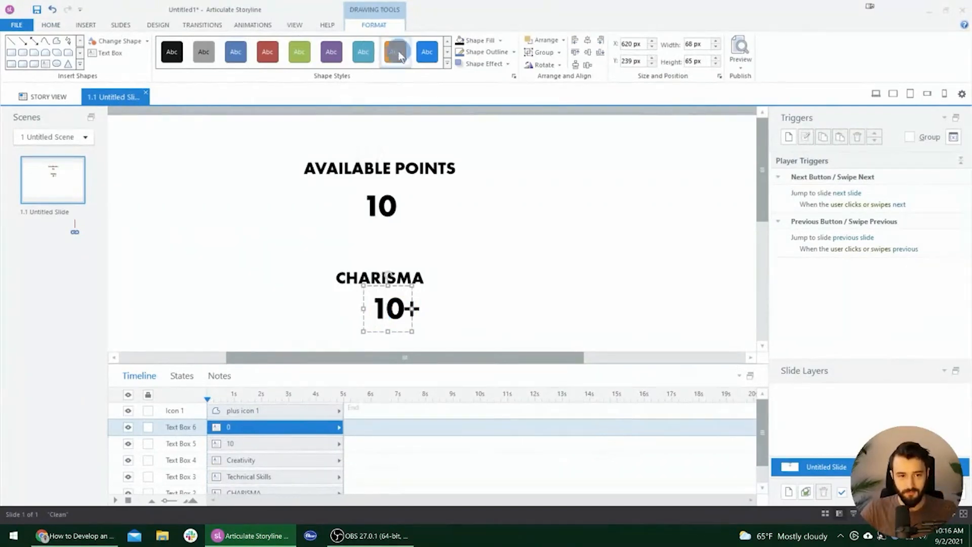
{"action": "left_click", "coordinate": [588, 41]}
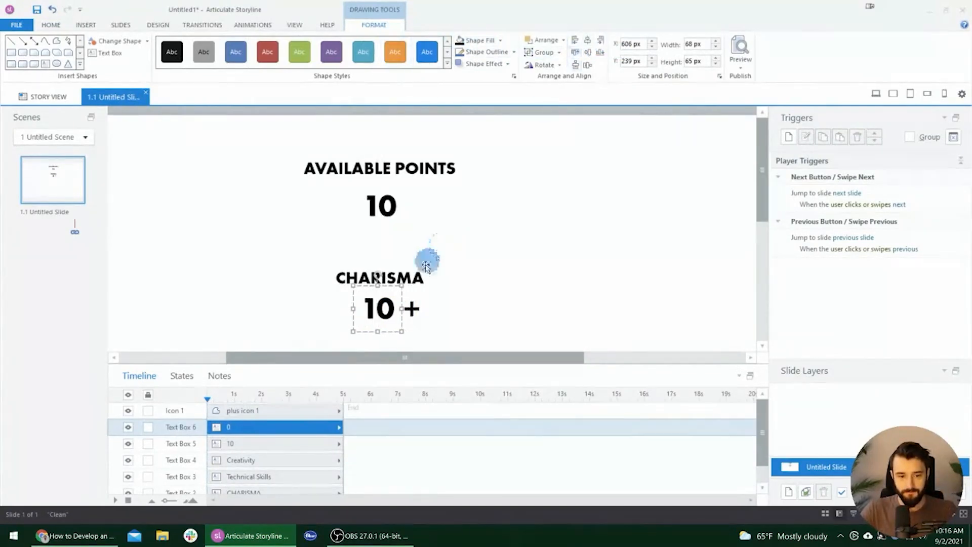
Centre-align the text of the "CHARISMA" score and set its value back to 0
{"action": "left_click", "coordinate": [51, 25]}
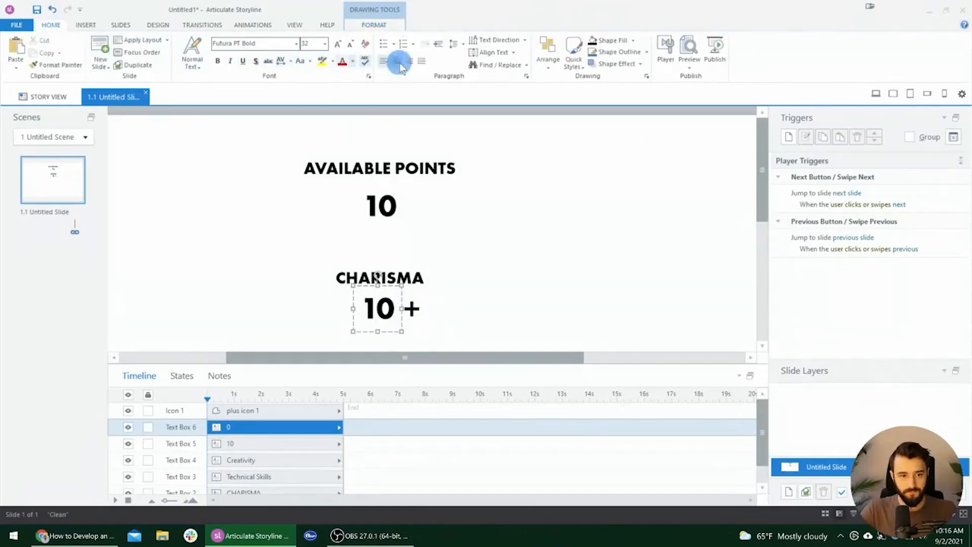
{"action": "left_click", "coordinate": [474, 306]}
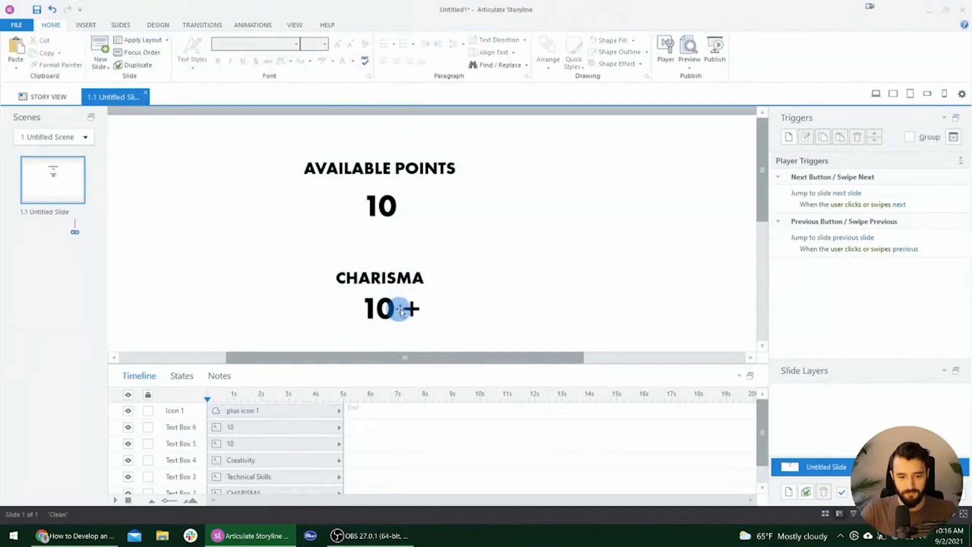
{"action": "left_click", "coordinate": [387, 309]}
{"action": "key", "text": "ctrl+a"}
{"action": "type", "text": "0"}
{"action": "left_click", "coordinate": [494, 309]}
{"action": "left_click", "coordinate": [367, 312]}
{"action": "left_click_drag", "start_coordinate": [387, 321], "coordinate": [391, 319]}
{"action": "left_click", "coordinate": [456, 322]}
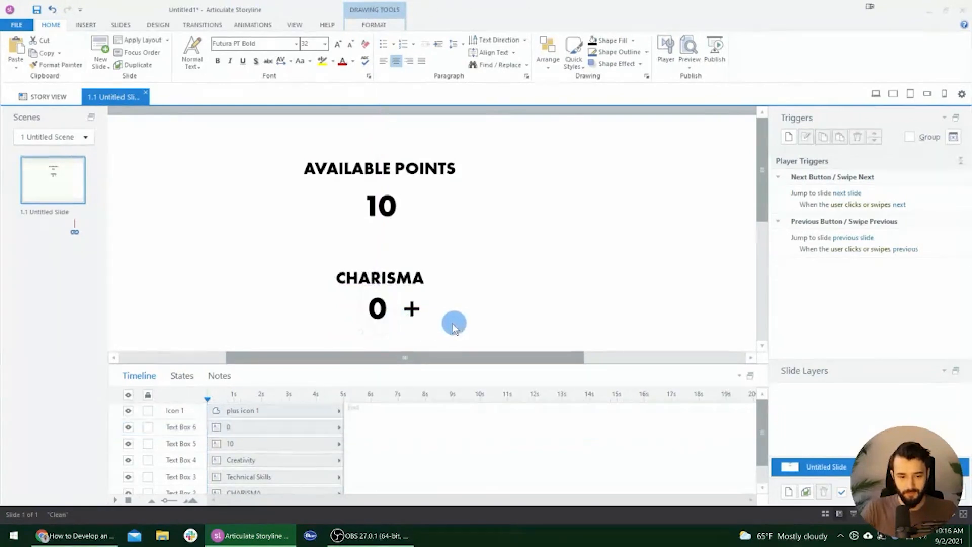
Align the "0" score and the "CHARISMA" label to the same horizontal centre
{"action": "left_click", "coordinate": [408, 312]}
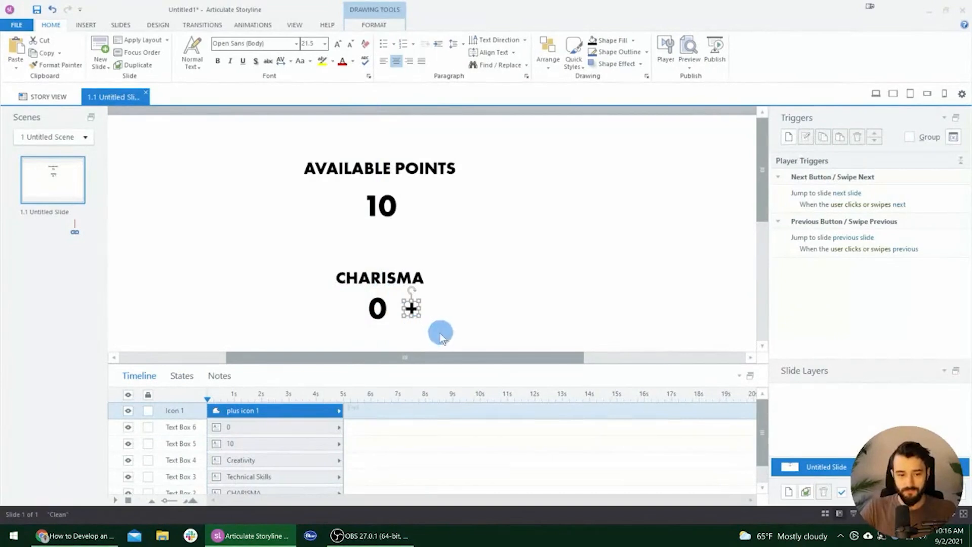
{"action": "left_click", "coordinate": [464, 300]}
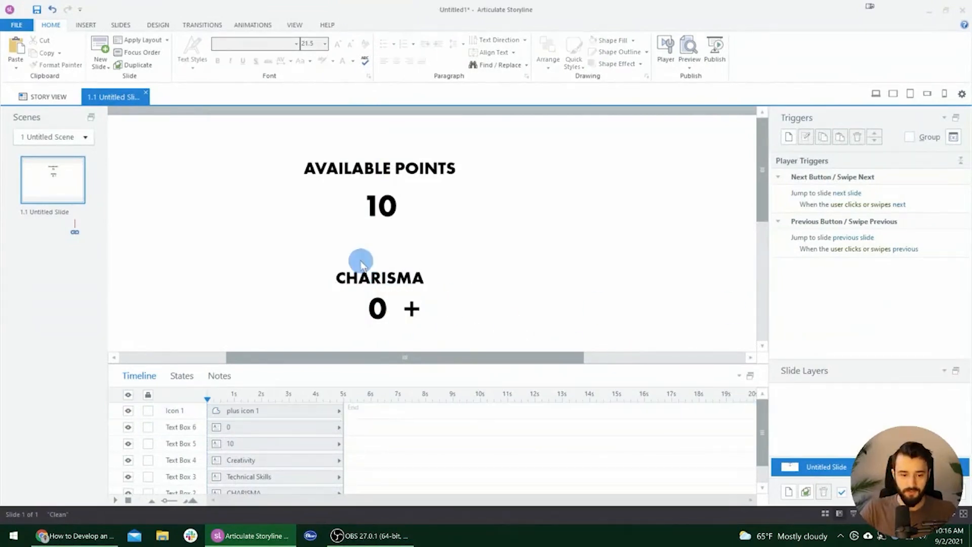
{"action": "scroll", "coordinate": [359, 296], "scroll_direction": "down", "scroll_amount": 3}
{"action": "scroll", "coordinate": [415, 193], "scroll_direction": "up", "scroll_amount": 2}
{"action": "scroll", "coordinate": [430, 213], "scroll_direction": "up", "scroll_amount": 3}
{"action": "scroll", "coordinate": [445, 242], "scroll_direction": "down", "scroll_amount": 3}
{"action": "left_click", "coordinate": [436, 254]}
{"action": "left_click", "coordinate": [435, 215], "text": "shift"}
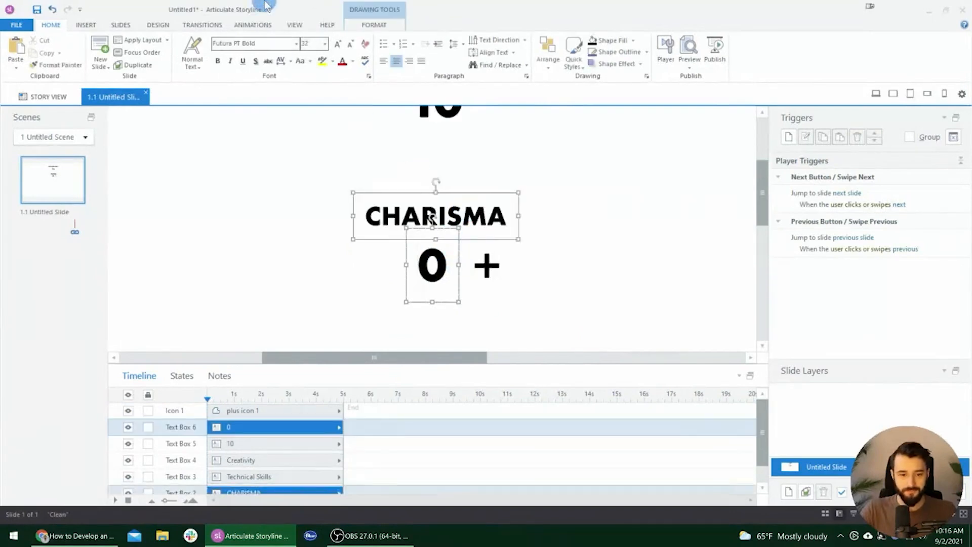
{"action": "left_click", "coordinate": [374, 24]}
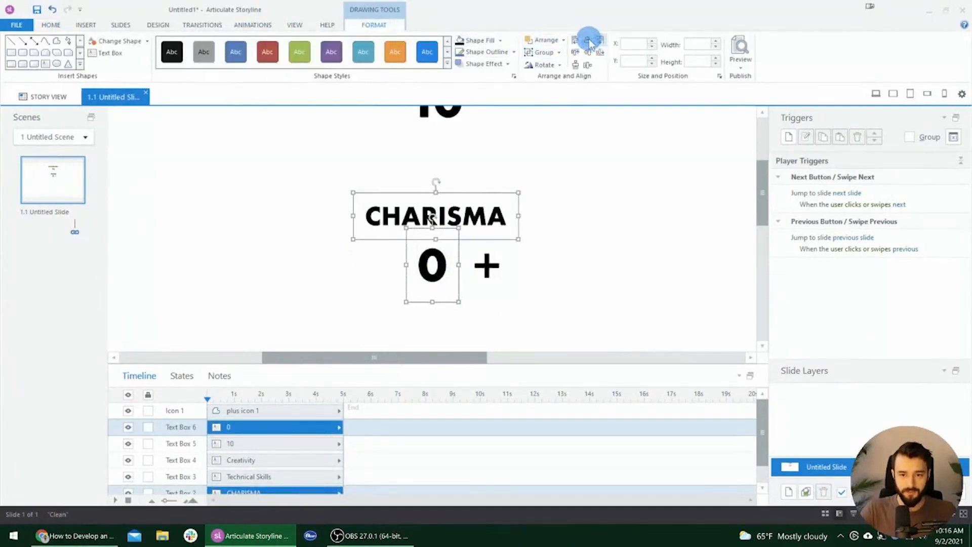
{"action": "left_click_drag", "start_coordinate": [486, 264], "coordinate": [387, 265]}
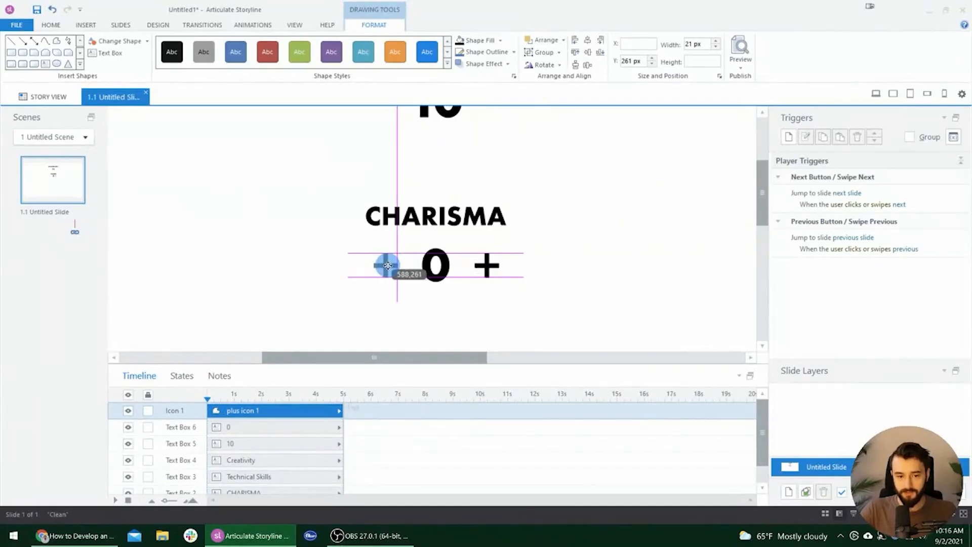
{"action": "left_click_drag", "start_coordinate": [388, 265], "coordinate": [386, 266]}
{"action": "key", "text": "ctrl+z"}
Draw a Minus equation shape of about 36 × 23 px to the left of the "0"
{"action": "left_click", "coordinate": [85, 25]}
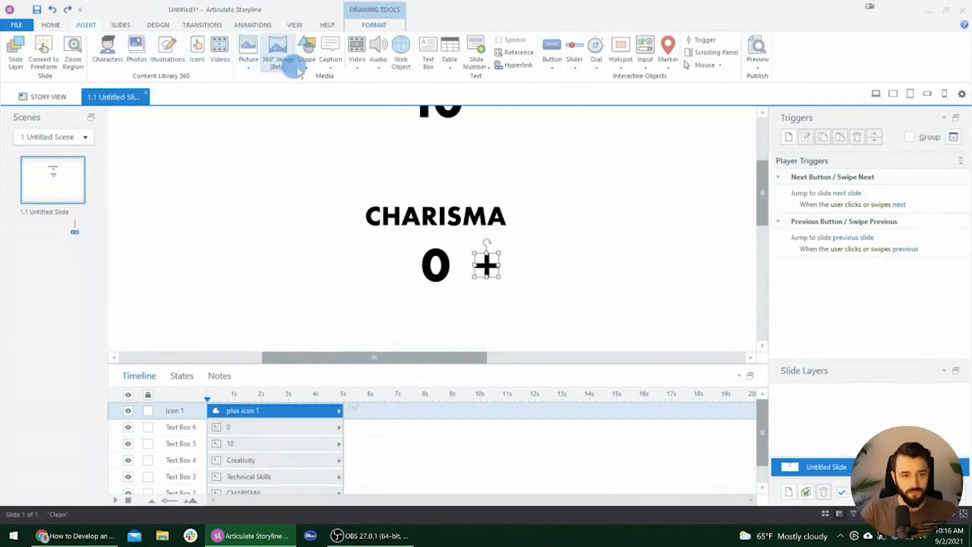
{"action": "left_click", "coordinate": [306, 49]}
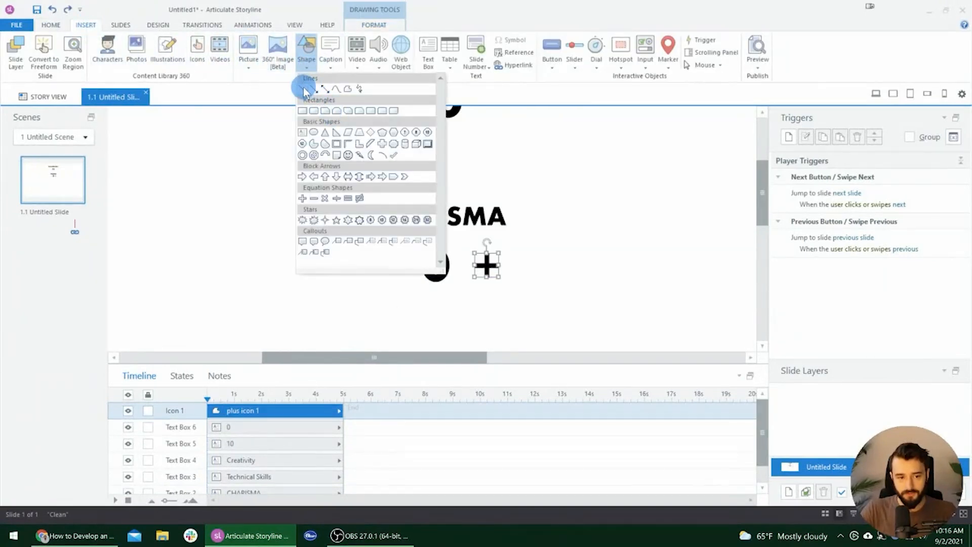
{"action": "left_click", "coordinate": [315, 199]}
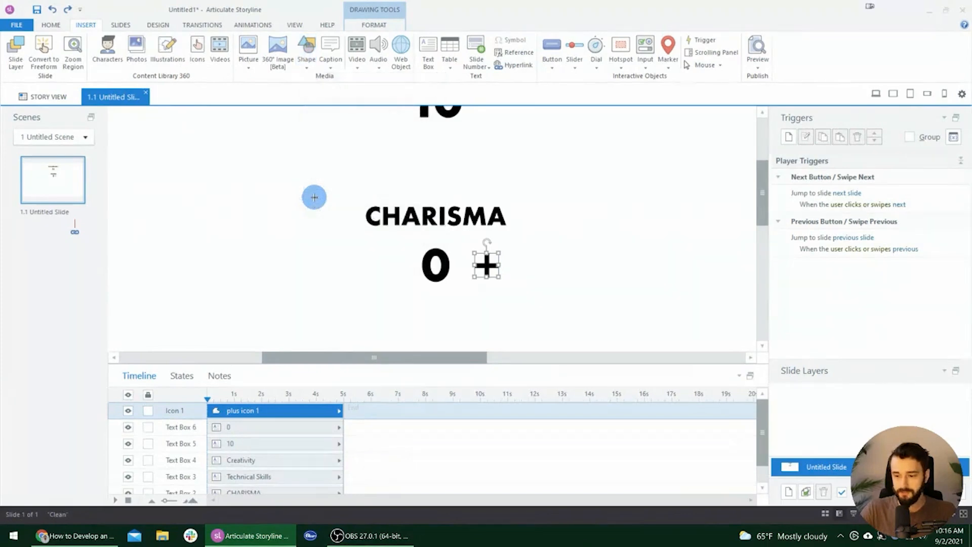
{"action": "left_click", "coordinate": [370, 262]}
{"action": "mouse_move", "coordinate": [370, 261]}
{"action": "left_mouse_down"}
{"action": "mouse_move", "coordinate": [393, 267]}
{"action": "mouse_move", "coordinate": [409, 292]}
{"action": "left_mouse_up"}
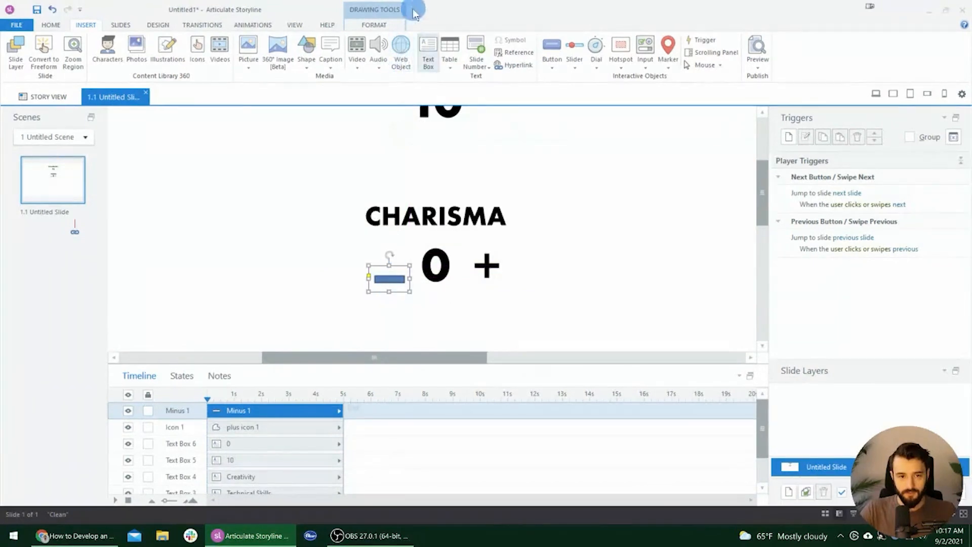
Remove the minus shape's outline and fill it with black
{"action": "scroll", "coordinate": [368, 307], "scroll_direction": "up", "scroll_amount": 2}
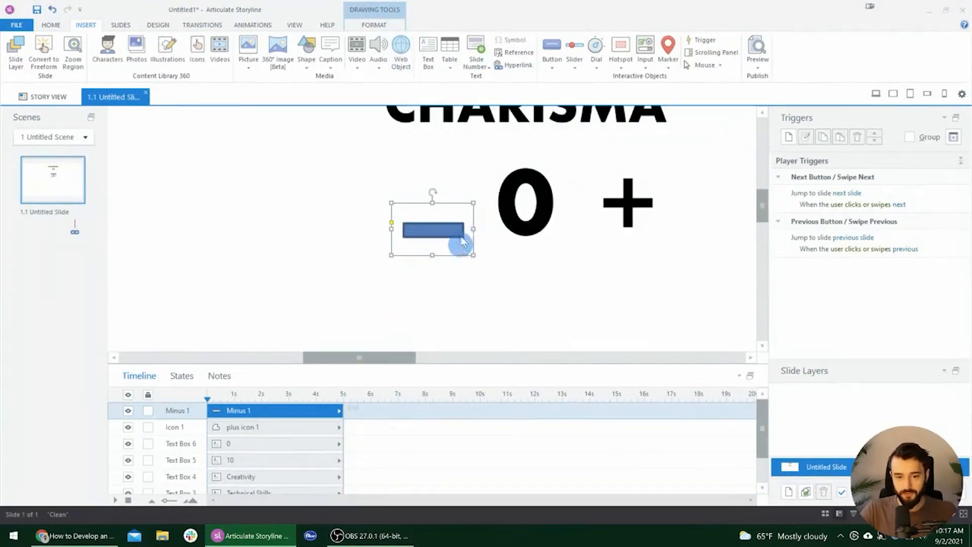
{"action": "left_click", "coordinate": [393, 29]}
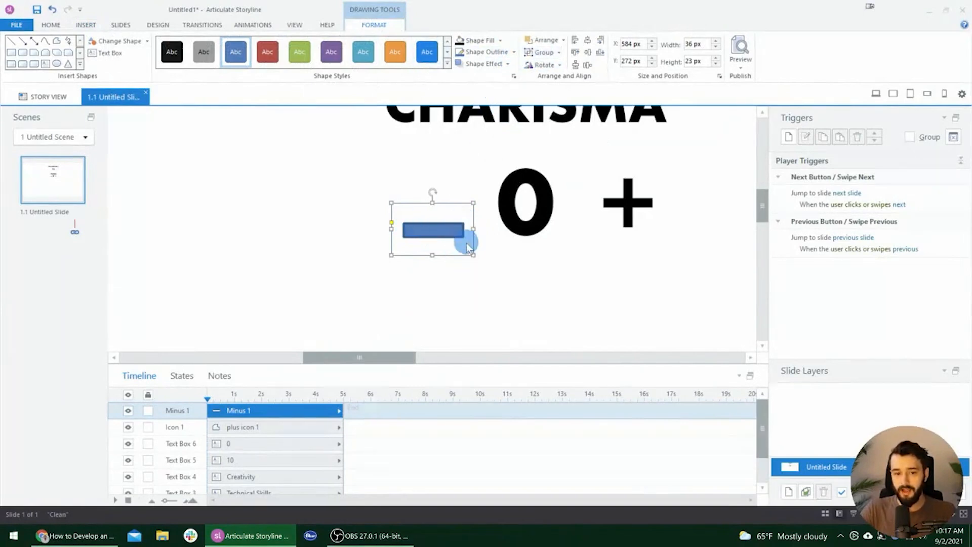
{"action": "left_click", "coordinate": [514, 52]}
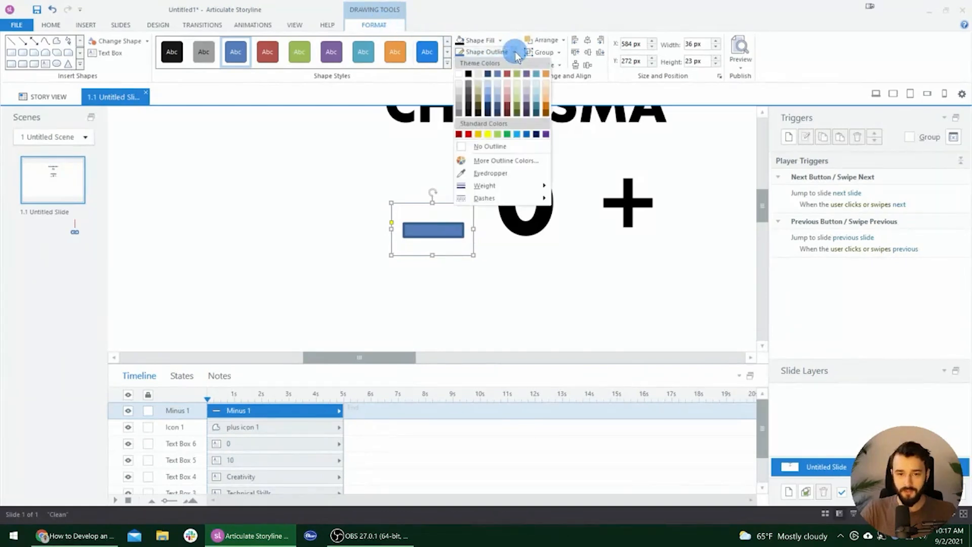
{"action": "left_click", "coordinate": [500, 145]}
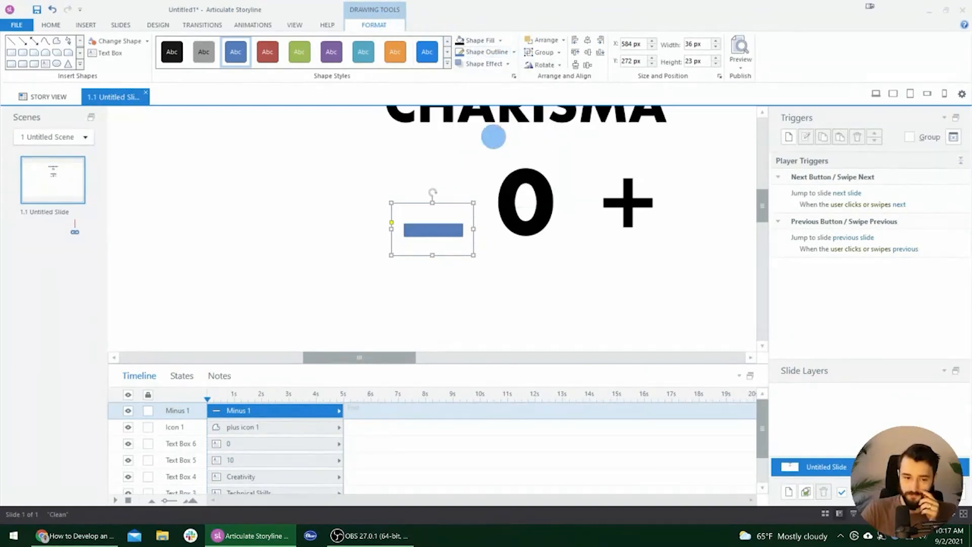
{"action": "left_click", "coordinate": [482, 41]}
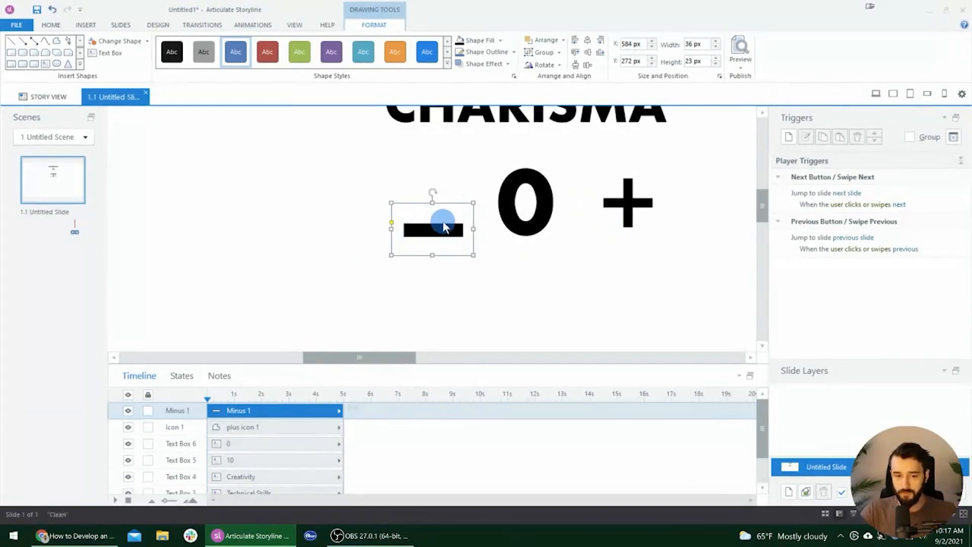
Compare the minus shape with the plus icon and shrink it to about 25 × 16 px
{"action": "left_click_drag", "start_coordinate": [425, 233], "coordinate": [626, 217]}
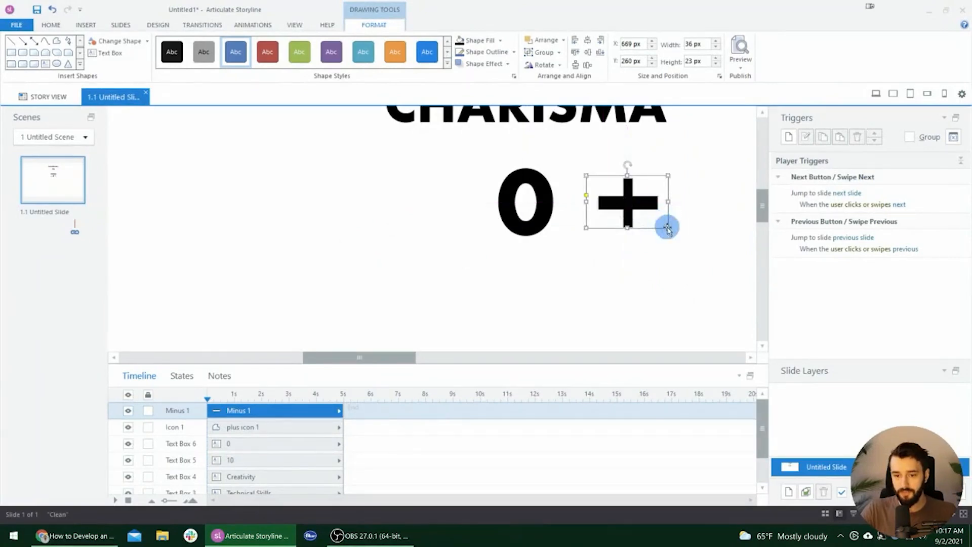
{"action": "key", "text": "ctrl+z"}
{"action": "left_click_drag", "start_coordinate": [471, 256], "coordinate": [462, 250]}
{"action": "left_click_drag", "start_coordinate": [426, 223], "coordinate": [626, 206]}
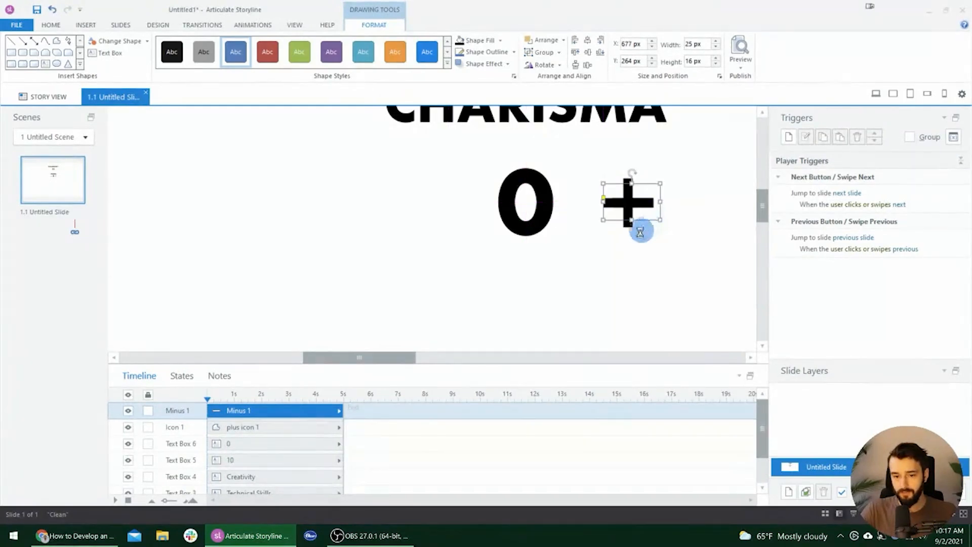
{"action": "key", "text": "ctrl+z"}
{"action": "mouse_move", "coordinate": [448, 238]}
{"action": "left_mouse_down"}
{"action": "mouse_move", "coordinate": [465, 254]}
{"action": "mouse_move", "coordinate": [451, 239]}
{"action": "left_mouse_up"}
Place the minus shape just below the plus icon's bar, at about X 674 px, Y 272 px, to compare their widths
{"action": "left_click", "coordinate": [690, 44]}
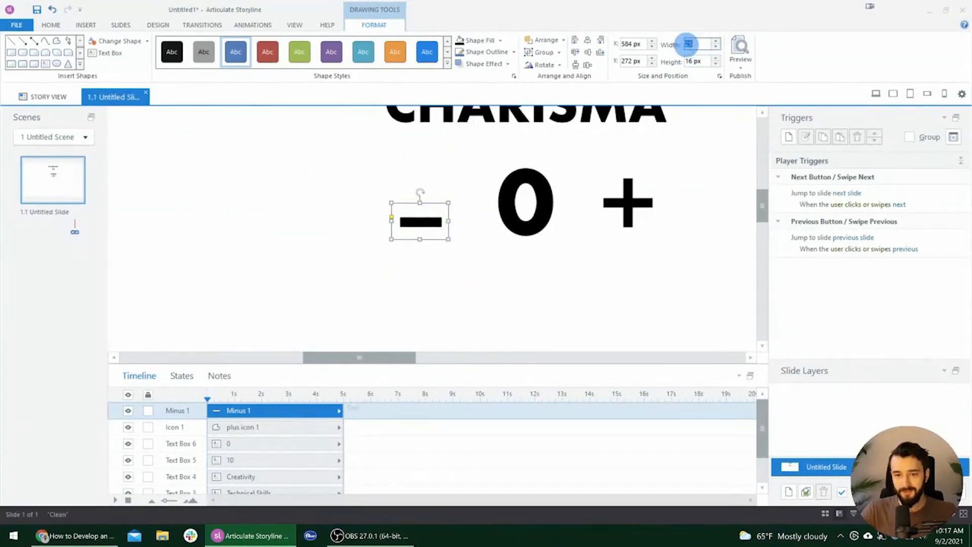
{"action": "double_click", "coordinate": [690, 44]}
{"action": "left_click_drag", "start_coordinate": [421, 224], "coordinate": [632, 226]}
{"action": "key", "text": "Left"}
{"action": "key", "text": "Left"}
{"action": "key", "text": "Left"}
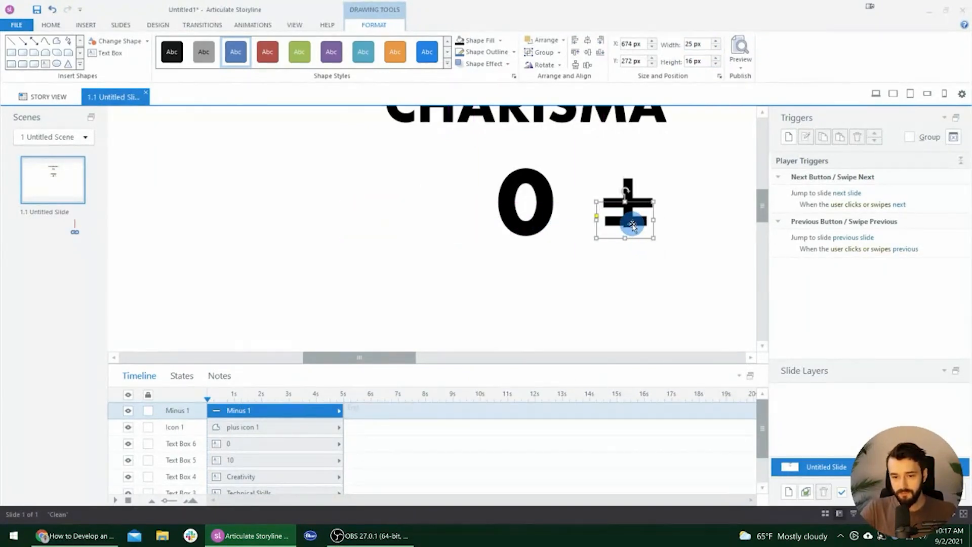
Widen the minus shape to 29 px and nudge it to X 673 px to match the plus icon's bar
{"action": "double_click", "coordinate": [691, 44]}
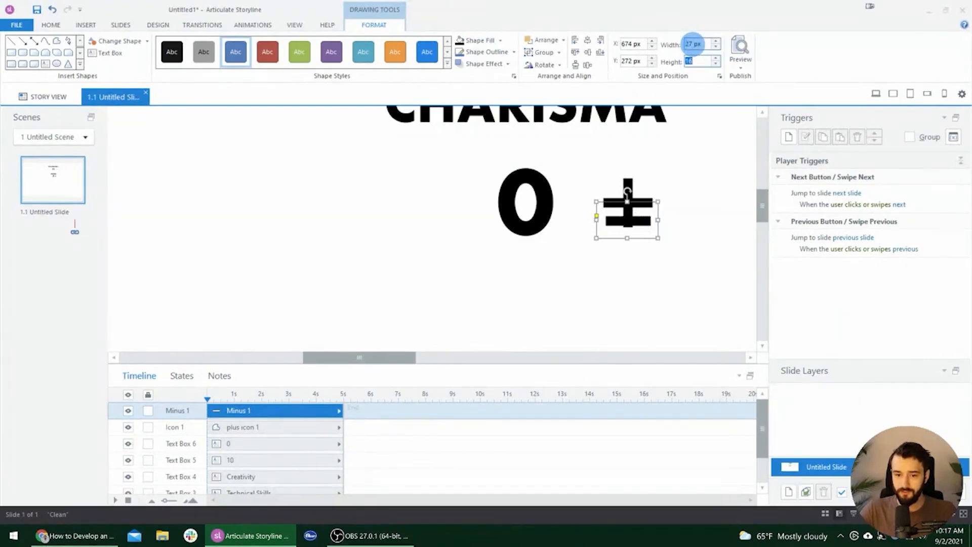
{"action": "left_click", "coordinate": [684, 44]}
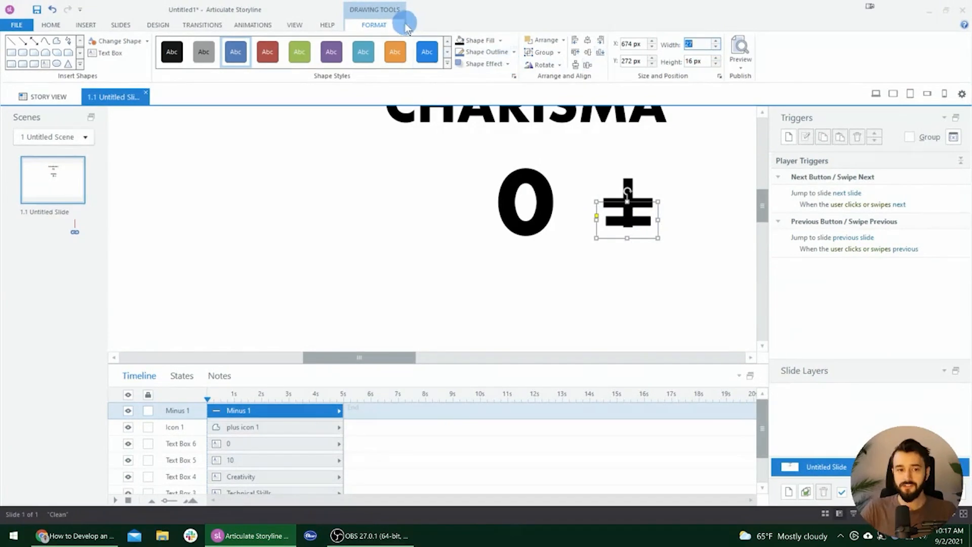
{"action": "type", "text": "27"}
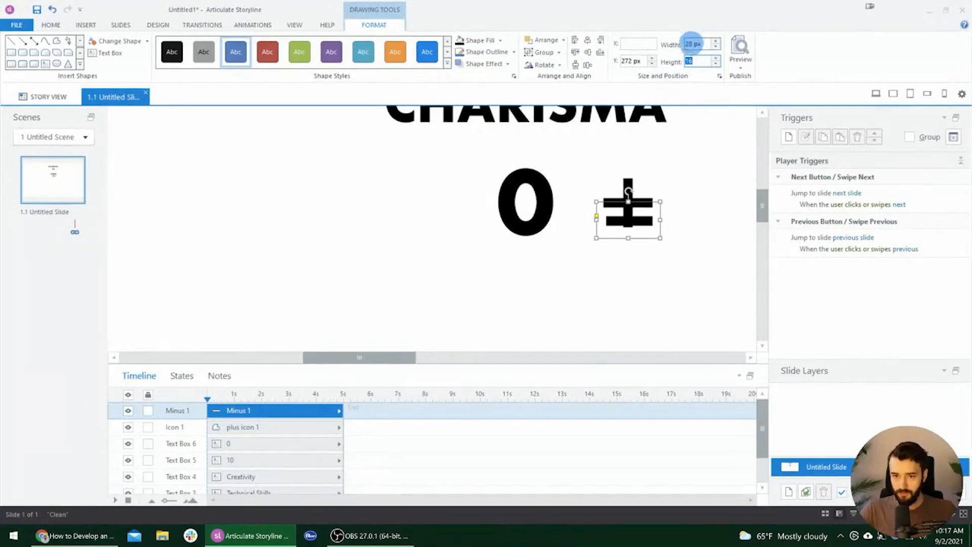
{"action": "key", "text": "Return"}
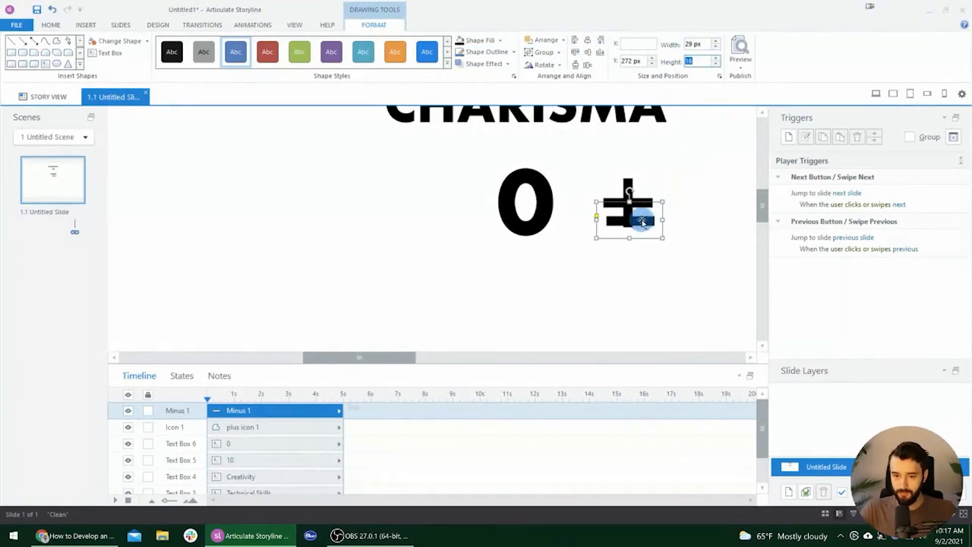
{"action": "key", "text": "Left"}
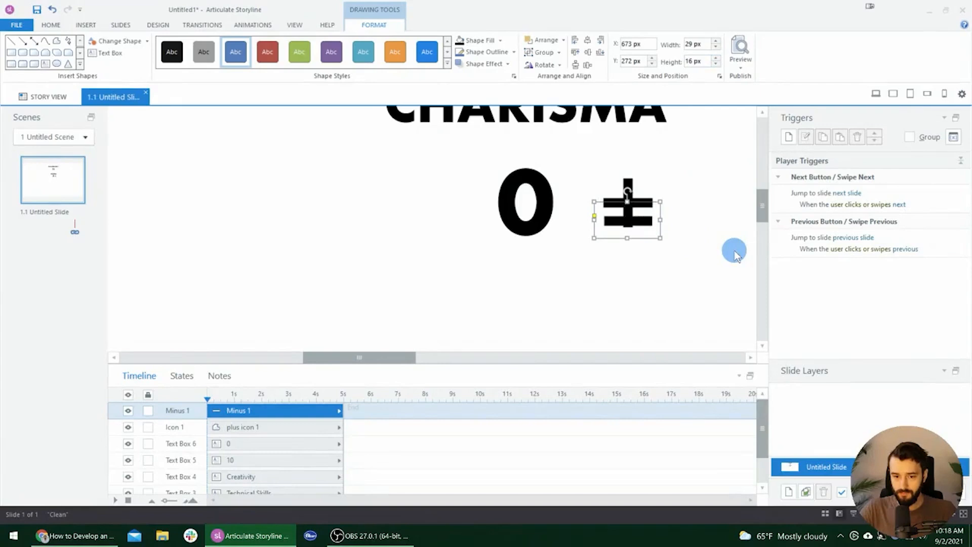
Move the minus shape to the left of the "0", level with the plus icon, at X 588 px, Y 264 px
{"action": "left_click_drag", "start_coordinate": [644, 218], "coordinate": [462, 207]}
{"action": "scroll", "coordinate": [462, 208], "scroll_direction": "down", "scroll_amount": 3}
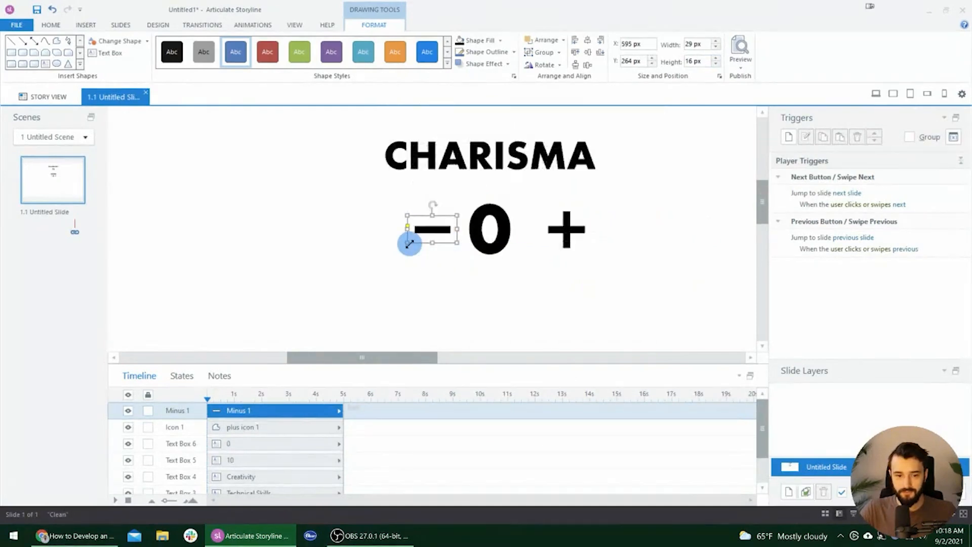
{"action": "key", "text": "Left"}
{"action": "key", "text": "Left"}
{"action": "key", "text": "Left"}
{"action": "key", "text": "Left"}
{"action": "key", "text": "Left"}
{"action": "key", "text": "Left"}
{"action": "key", "text": "Left"}
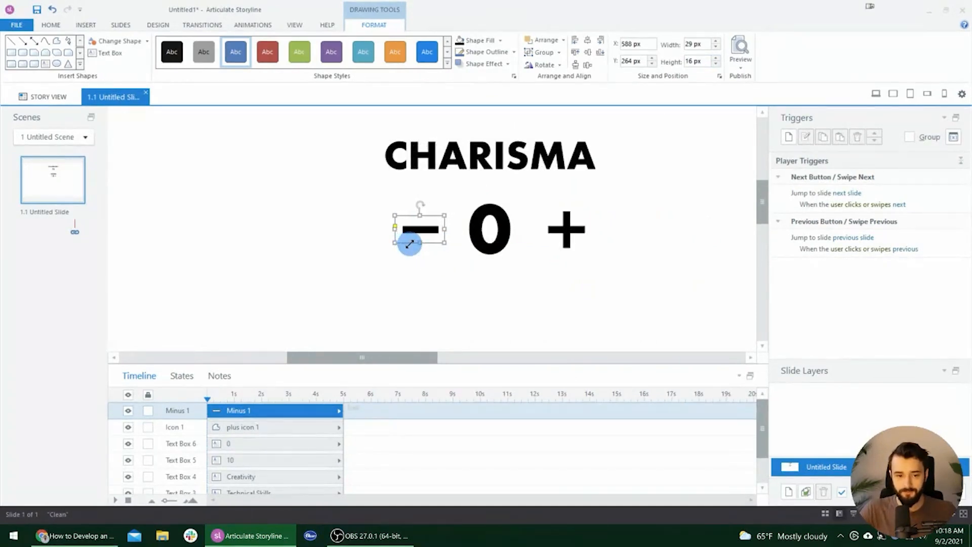
{"action": "left_click", "coordinate": [403, 302]}
Examine the size and spacing of the minus and plus icons around the "CHARISMA" score and within the whole slide
{"action": "scroll", "coordinate": [421, 304], "scroll_direction": "down", "scroll_amount": 2}
{"action": "scroll", "coordinate": [431, 268], "scroll_direction": "up", "scroll_amount": 3}
{"action": "scroll", "coordinate": [439, 283], "scroll_direction": "down", "scroll_amount": 1}
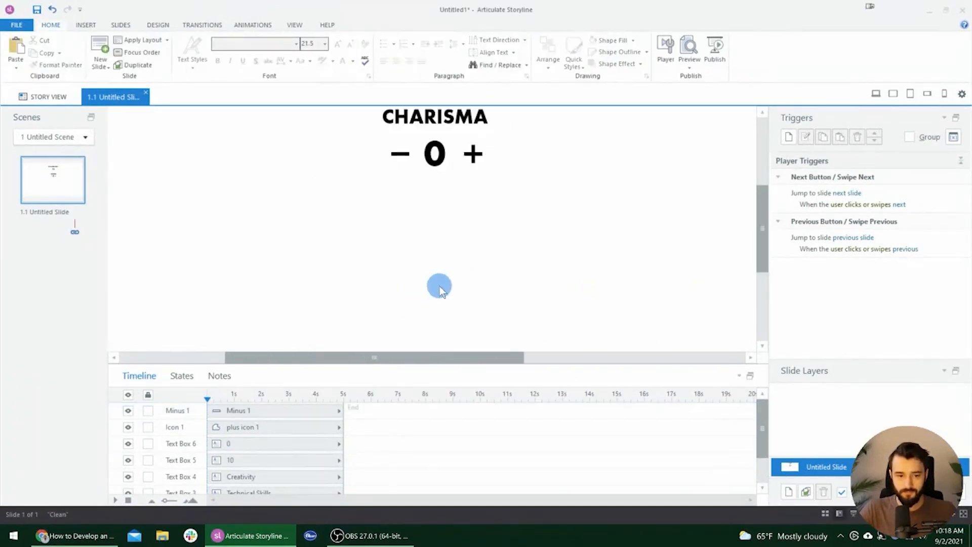
{"action": "scroll", "coordinate": [456, 258], "scroll_direction": "up", "scroll_amount": 2}
{"action": "scroll", "coordinate": [448, 248], "scroll_direction": "down", "scroll_amount": 2}
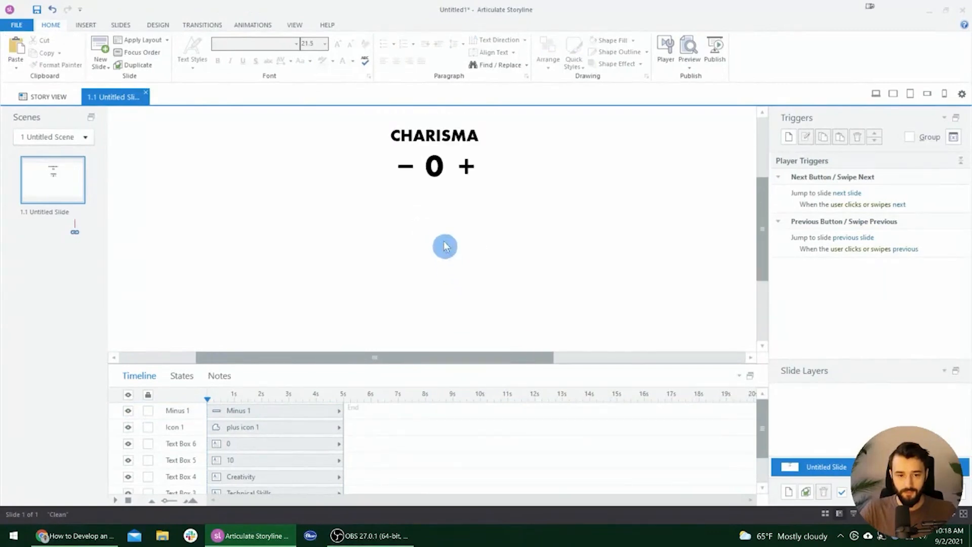
{"action": "left_click", "coordinate": [403, 167]}
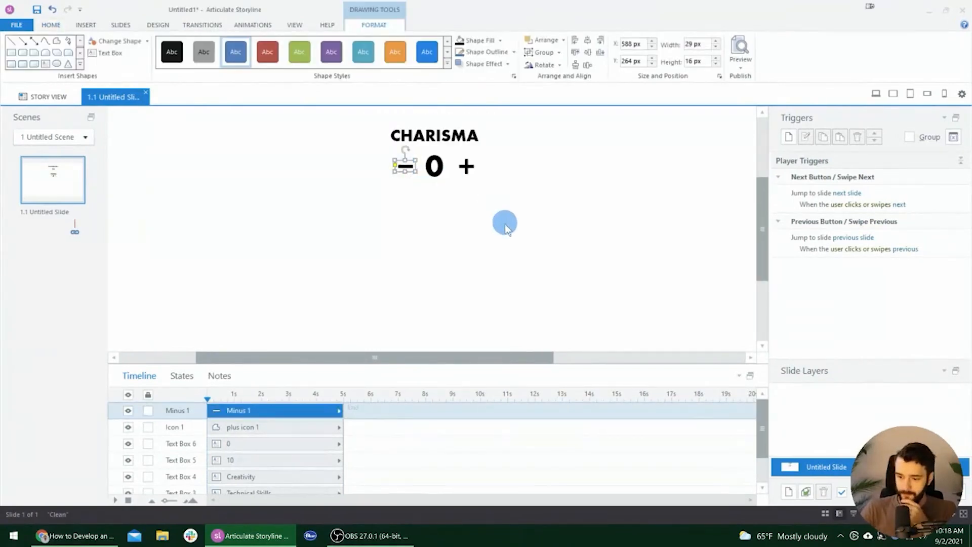
{"action": "left_click", "coordinate": [436, 208]}
{"action": "scroll", "coordinate": [376, 152], "scroll_direction": "up", "scroll_amount": 4}
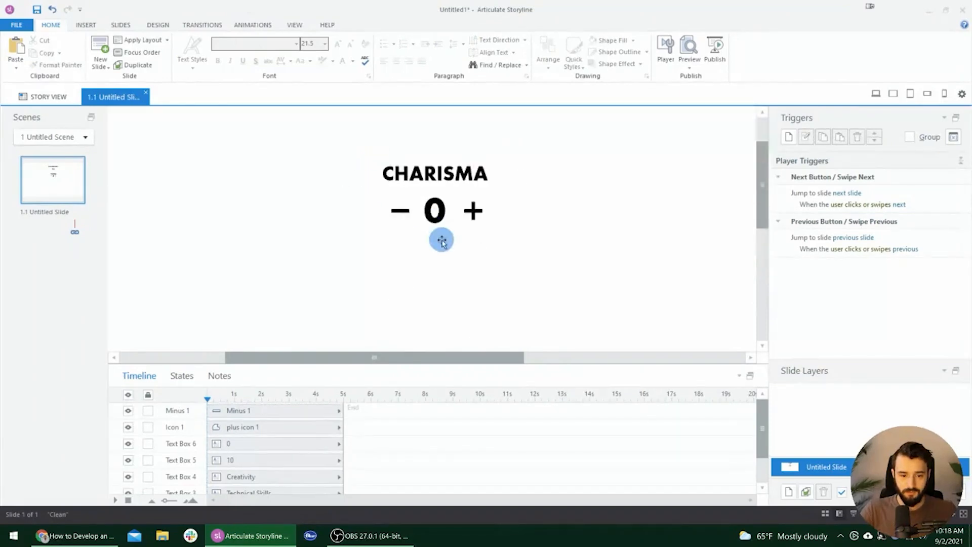
{"action": "scroll", "coordinate": [442, 241], "scroll_direction": "down", "scroll_amount": 3}
{"action": "scroll", "coordinate": [465, 233], "scroll_direction": "down", "scroll_amount": 5}
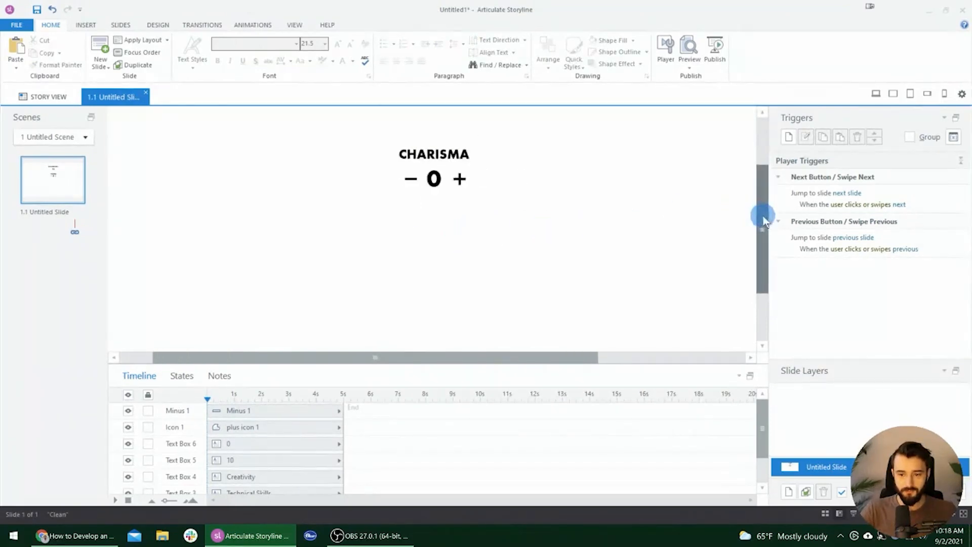
{"action": "left_click_drag", "start_coordinate": [763, 216], "coordinate": [762, 193]}
{"action": "scroll", "coordinate": [618, 197], "scroll_direction": "down", "scroll_amount": 2}
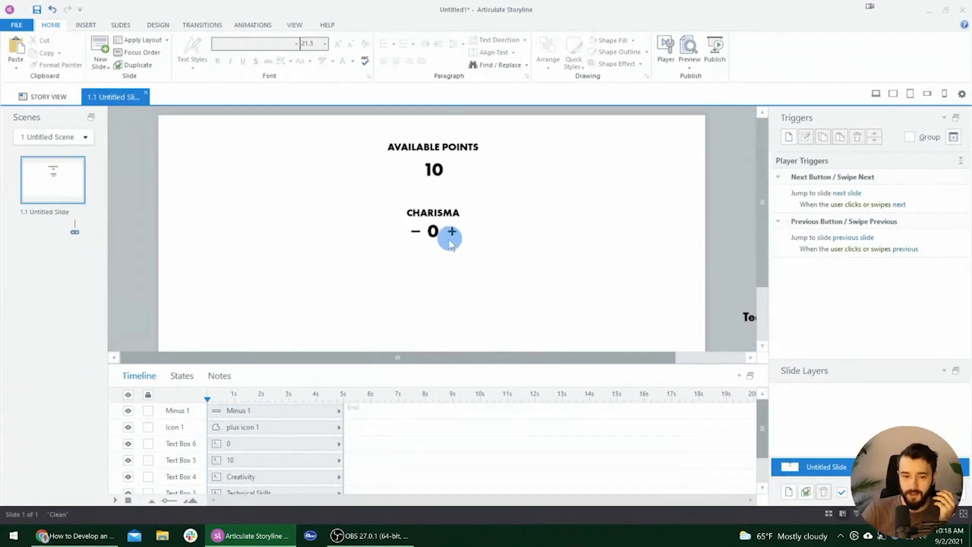
{"action": "scroll", "coordinate": [425, 228], "scroll_direction": "up", "scroll_amount": 2}
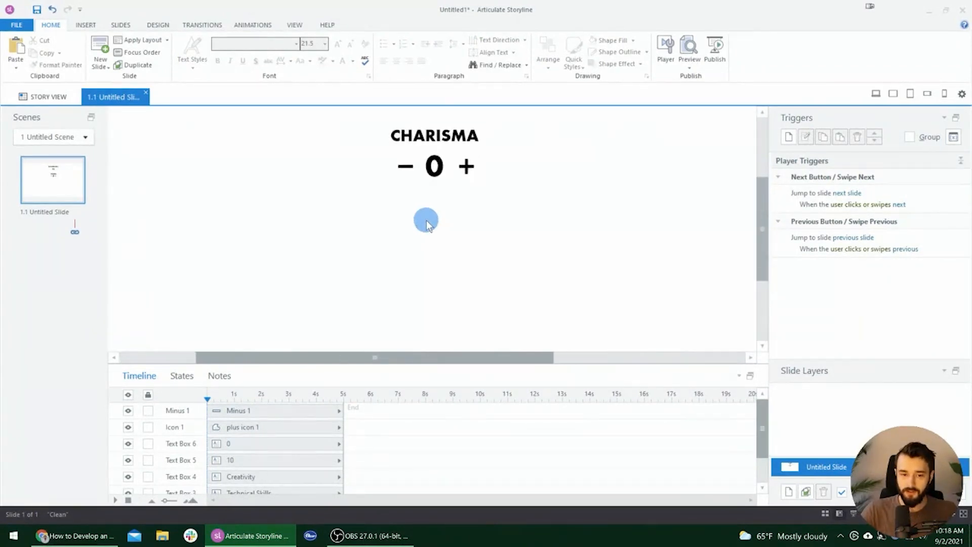
{"action": "scroll", "coordinate": [426, 220], "scroll_direction": "up", "scroll_amount": 3}
{"action": "scroll", "coordinate": [436, 231], "scroll_direction": "down", "scroll_amount": 3}
{"action": "scroll", "coordinate": [447, 230], "scroll_direction": "up", "scroll_amount": 1}
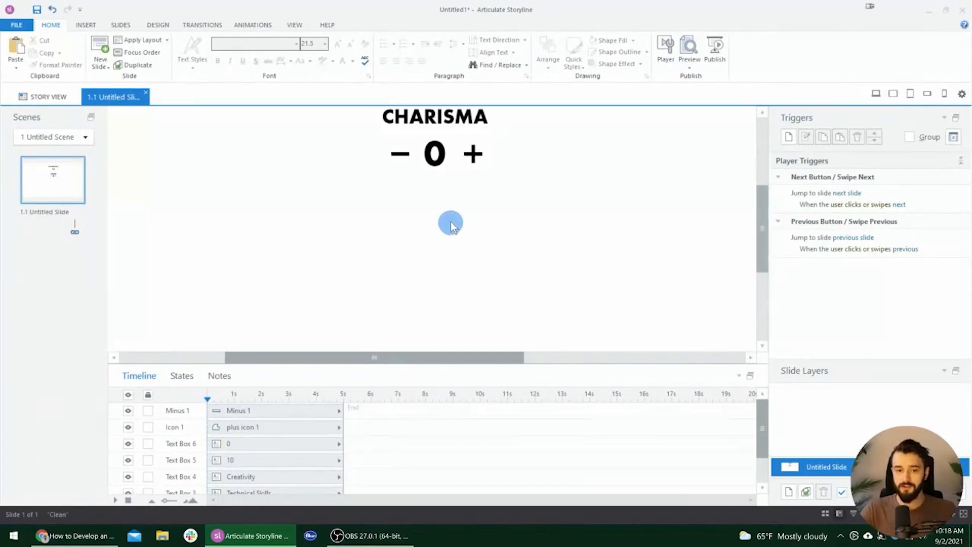
{"action": "left_click_drag", "start_coordinate": [758, 223], "coordinate": [759, 183]}
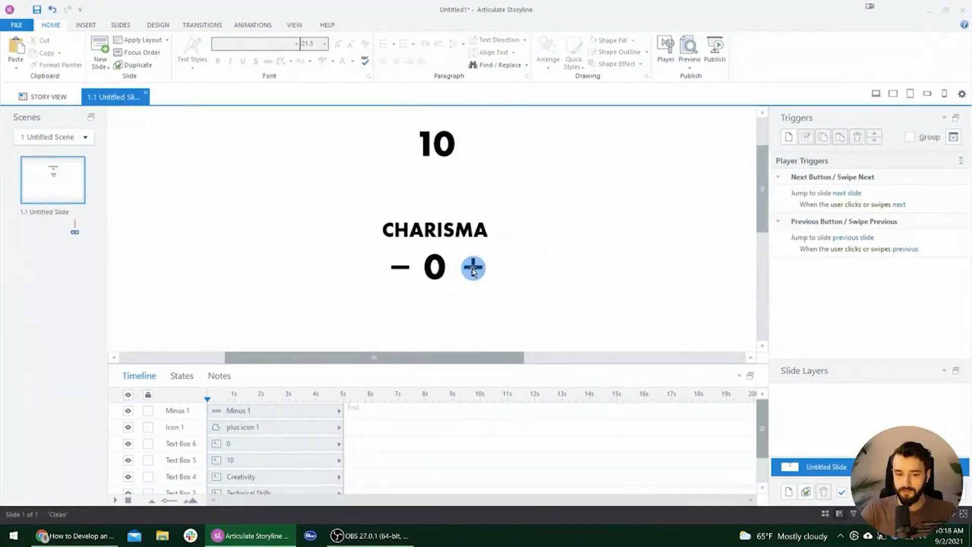
{"action": "left_click", "coordinate": [434, 266]}
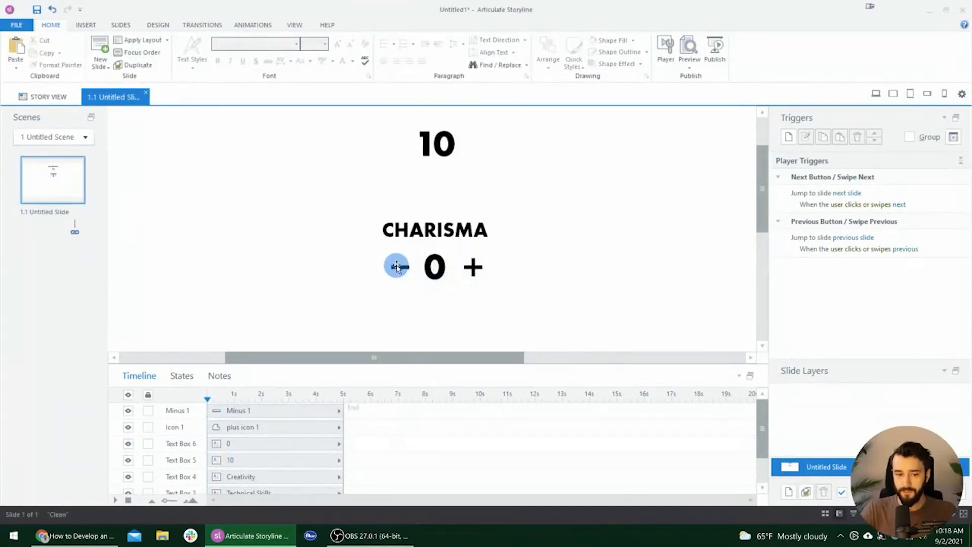
Inspect the selectable area of the plus and minus icons beside the "CHARISMA" score up close
{"action": "scroll", "coordinate": [400, 268], "scroll_direction": "up", "scroll_amount": 2}
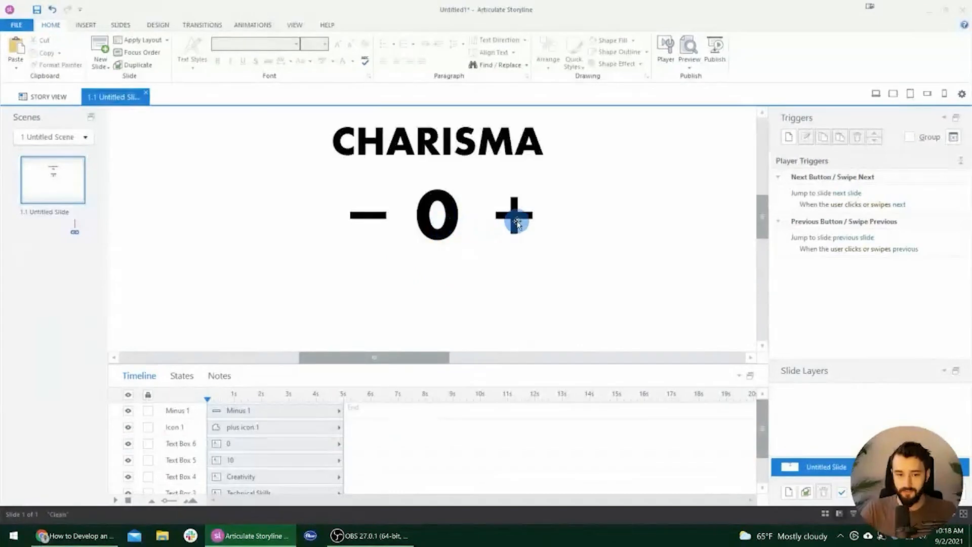
{"action": "left_click", "coordinate": [517, 222]}
{"action": "left_click", "coordinate": [524, 209]}
{"action": "left_click", "coordinate": [512, 220]}
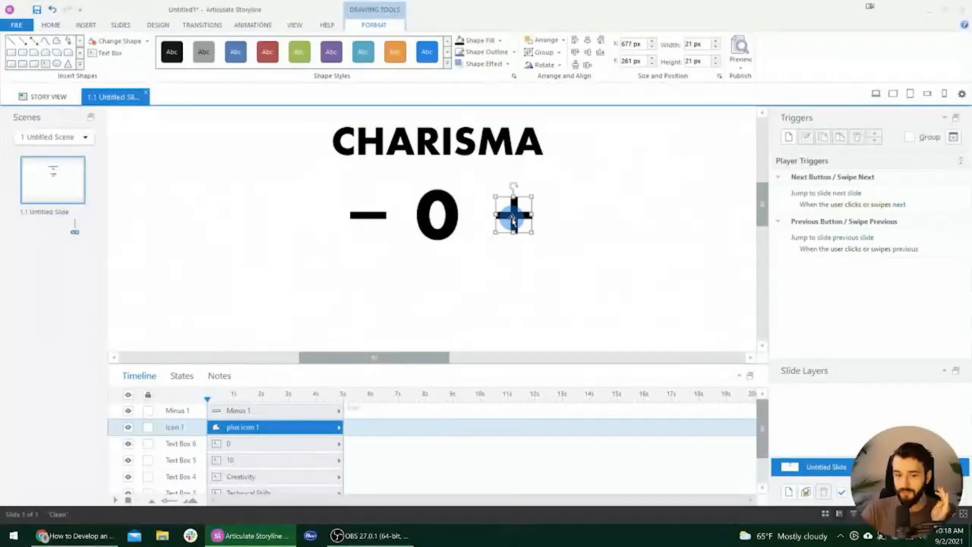
{"action": "scroll", "coordinate": [534, 213], "scroll_direction": "up", "scroll_amount": 2, "text": "ctrl"}
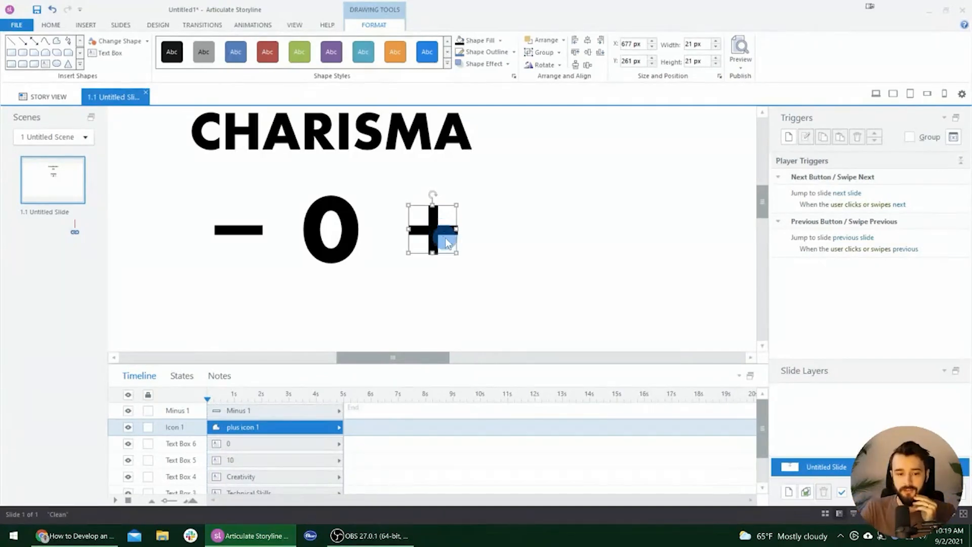
{"action": "left_click", "coordinate": [233, 233]}
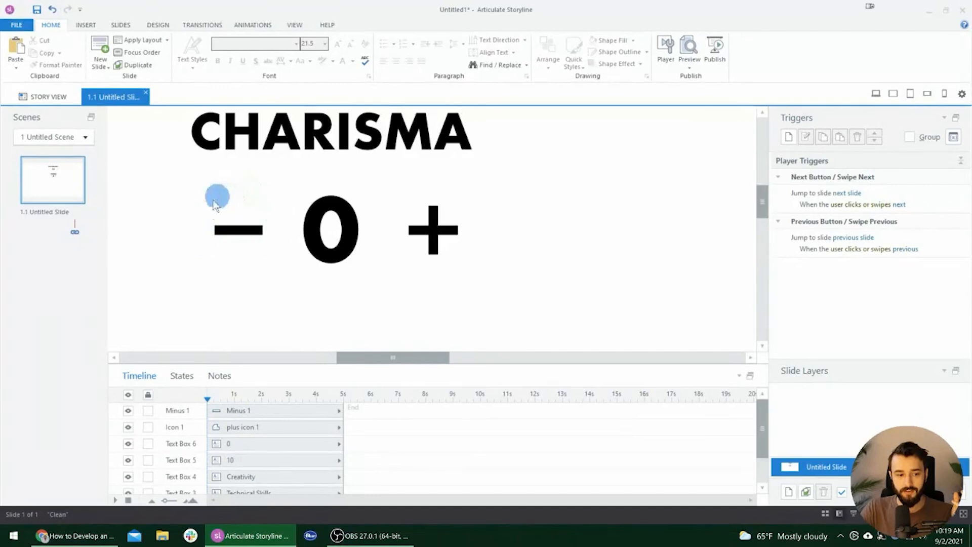
{"action": "left_click", "coordinate": [433, 225]}
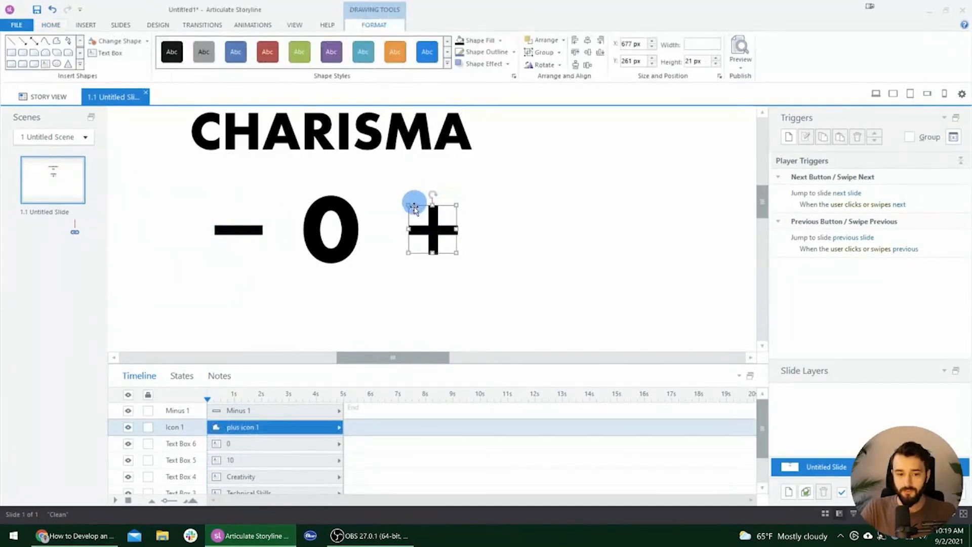
{"action": "left_click", "coordinate": [416, 215]}
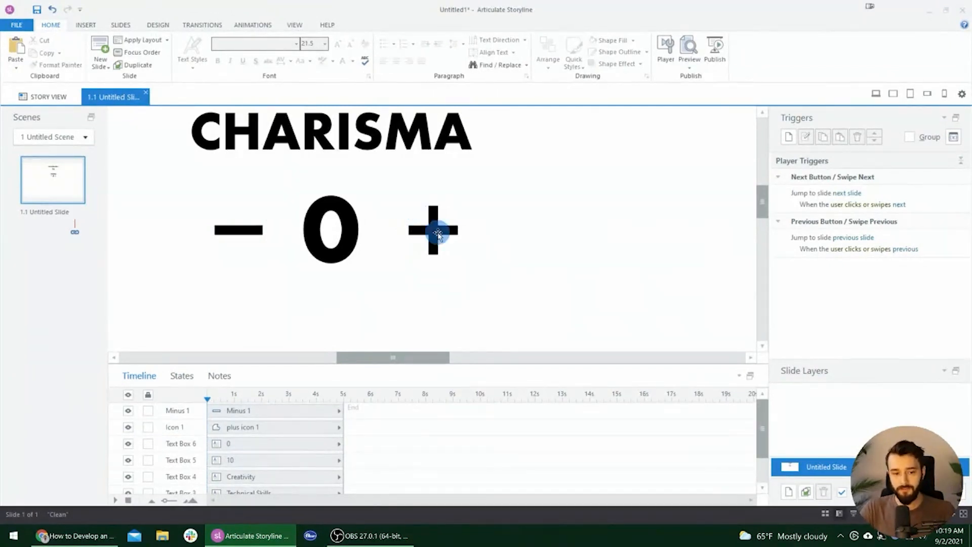
Search the icon library for "x with circle" and "plus sign", select the circled plus, and close the library without inserting it
{"action": "left_click", "coordinate": [87, 27]}
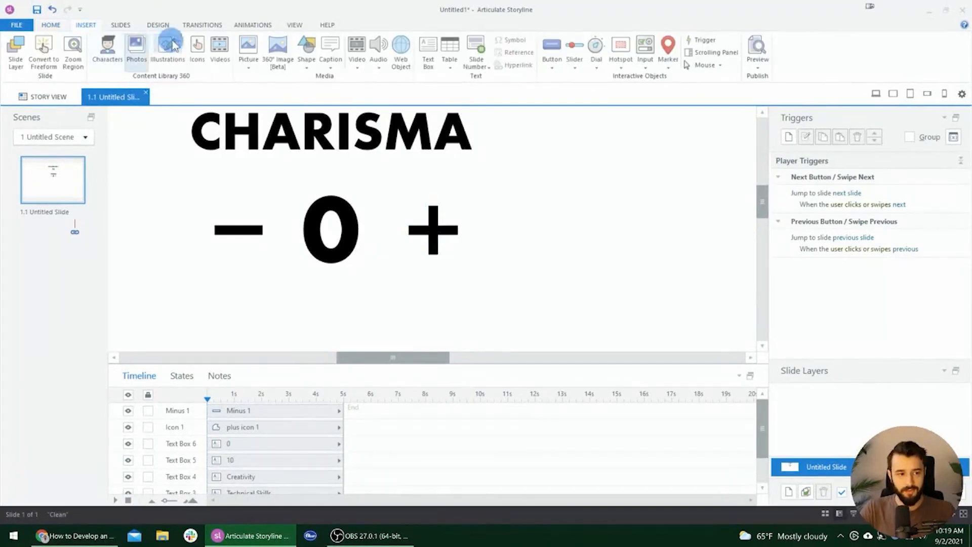
{"action": "left_click", "coordinate": [197, 48]}
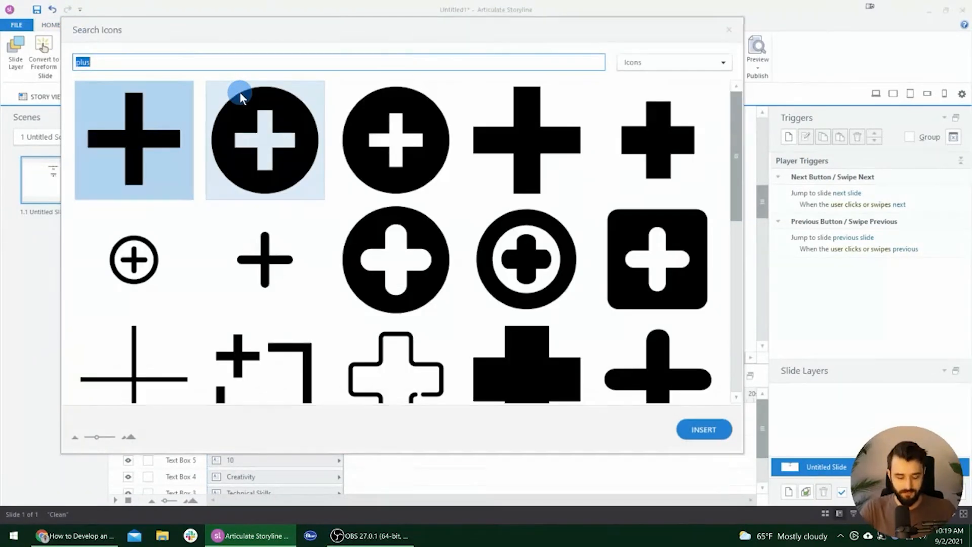
{"action": "key", "text": "Return"}
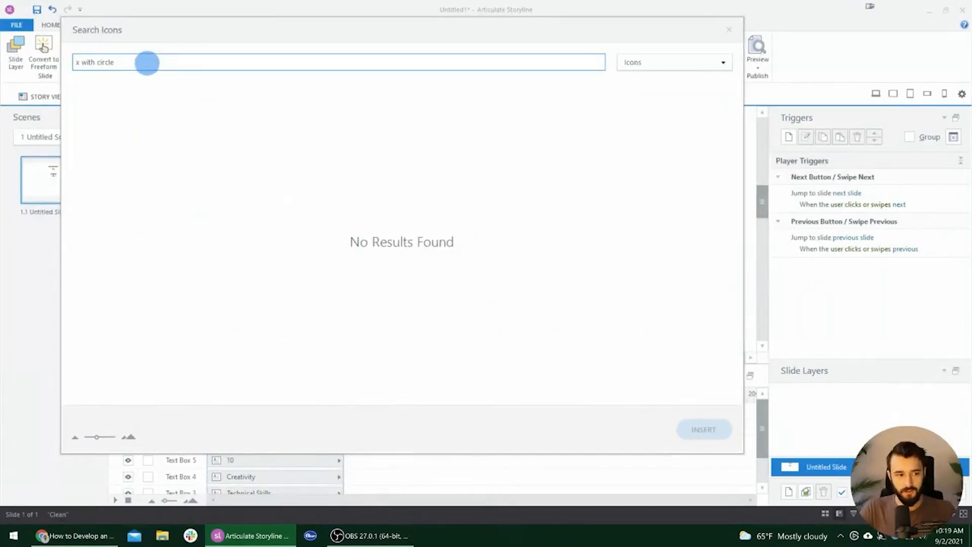
{"action": "triple_click", "coordinate": [147, 62]}
{"action": "type", "text": "plus sign"}
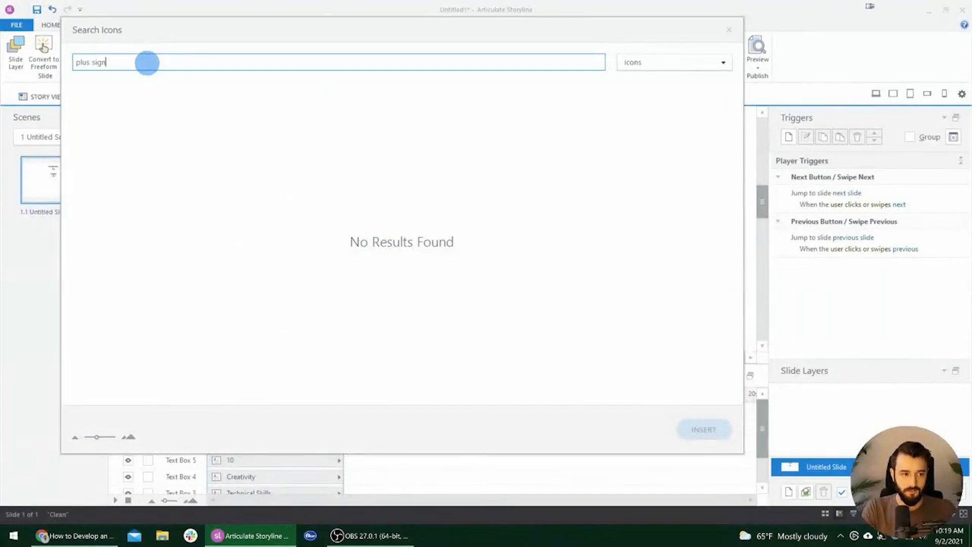
{"action": "key", "text": "Return"}
{"action": "left_click", "coordinate": [282, 163]}
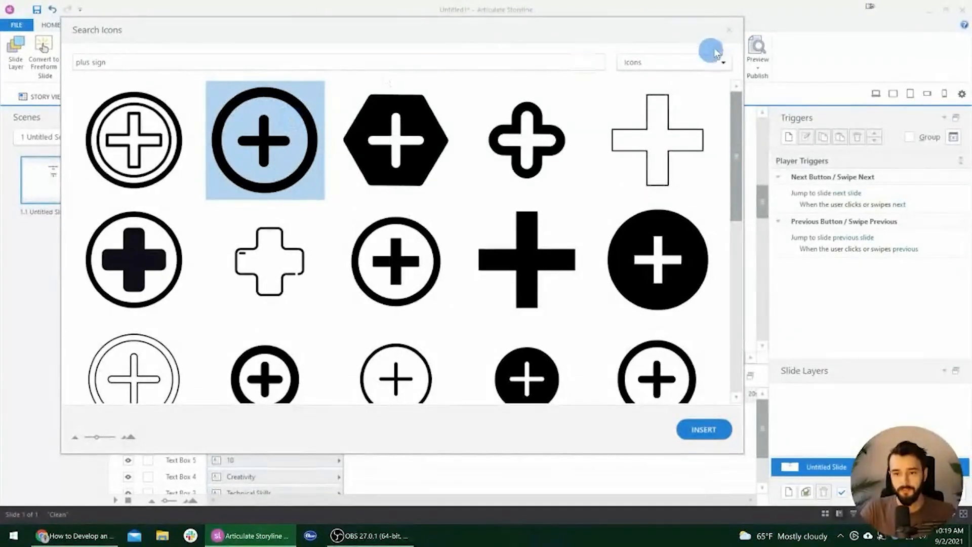
{"action": "left_click", "coordinate": [729, 30]}
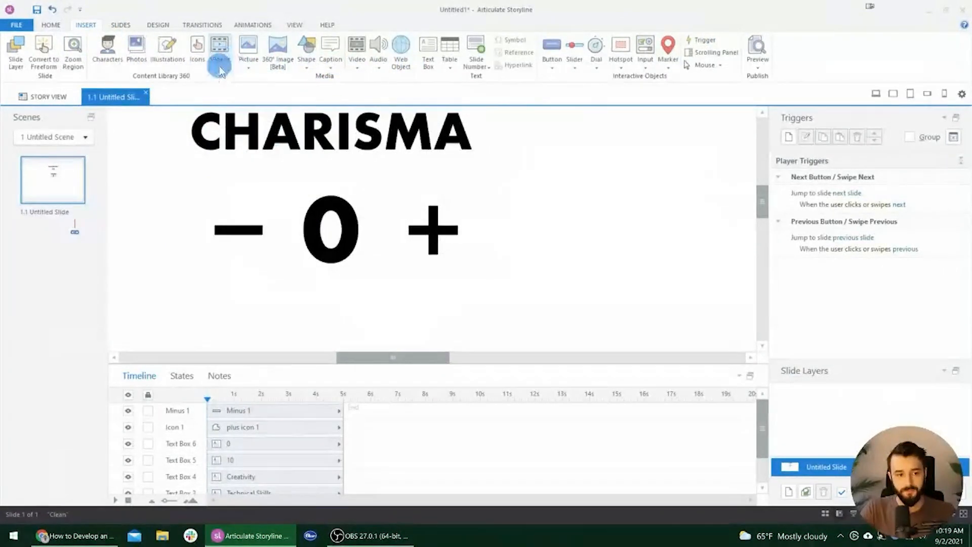
Draw a rectangular hotspot about 31 × 27 px over the plus icon, extending past its edges, and toggle its visibility off and on
{"action": "left_click", "coordinate": [625, 58]}
{"action": "left_click", "coordinate": [664, 96]}
{"action": "left_click_drag", "start_coordinate": [409, 206], "coordinate": [469, 254]}
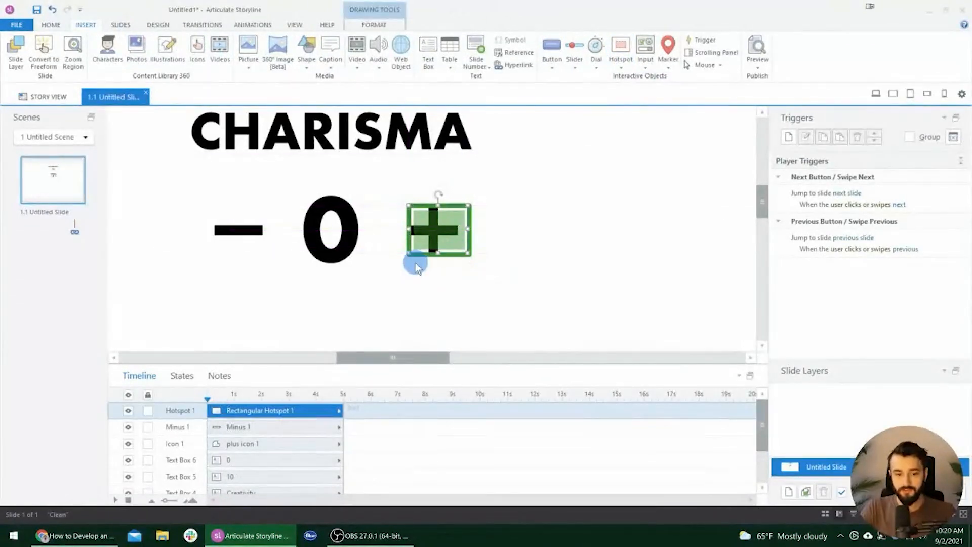
{"action": "left_click_drag", "start_coordinate": [406, 257], "coordinate": [396, 269]}
{"action": "left_click_drag", "start_coordinate": [456, 252], "coordinate": [459, 245]}
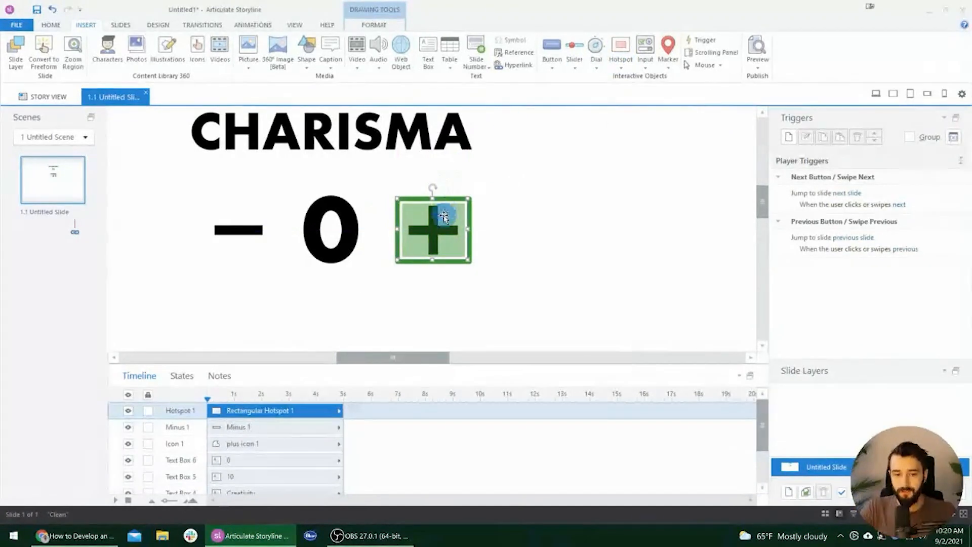
{"action": "left_click", "coordinate": [131, 410]}
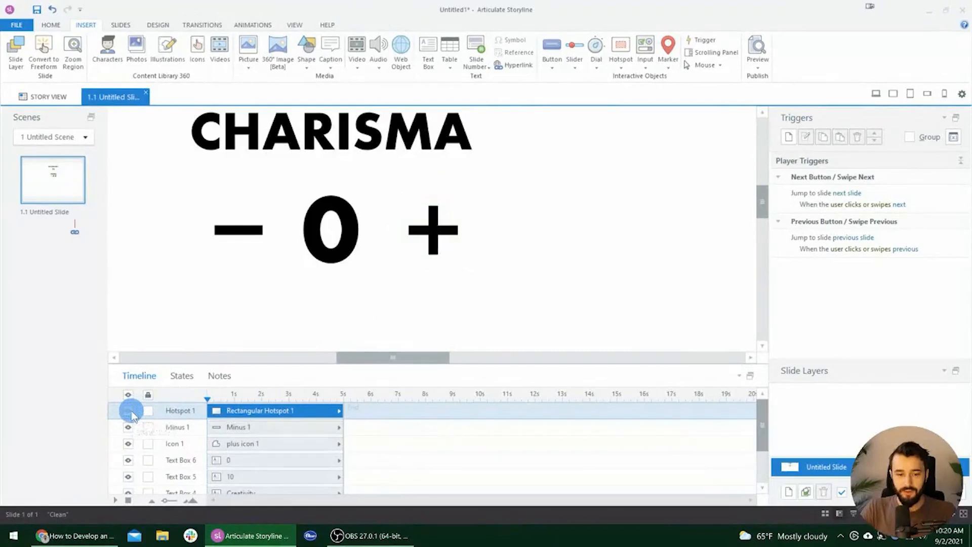
{"action": "left_click", "coordinate": [131, 410]}
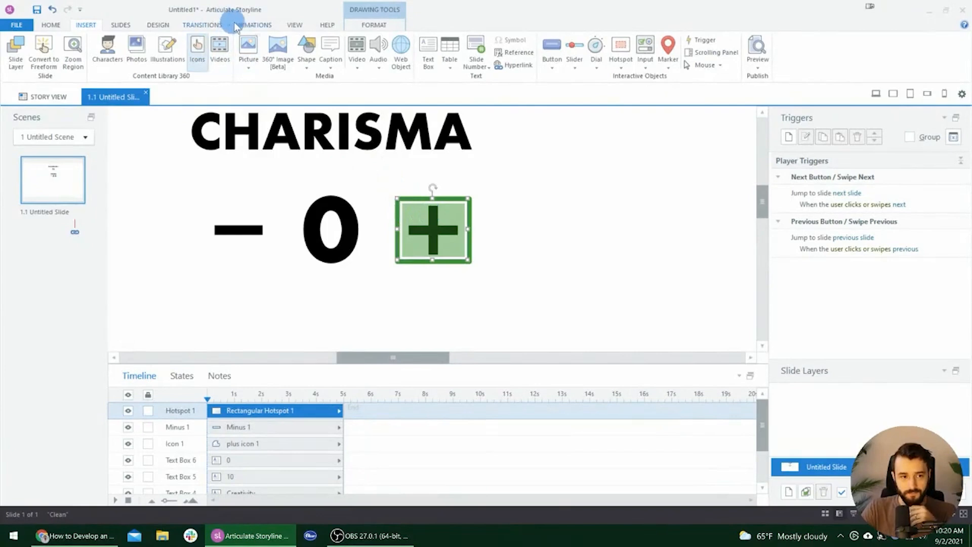
Try a Fade entrance animation on the hotspot and reset it to None
{"action": "left_click", "coordinate": [253, 24]}
{"action": "left_click", "coordinate": [56, 53]}
{"action": "left_click", "coordinate": [126, 96]}
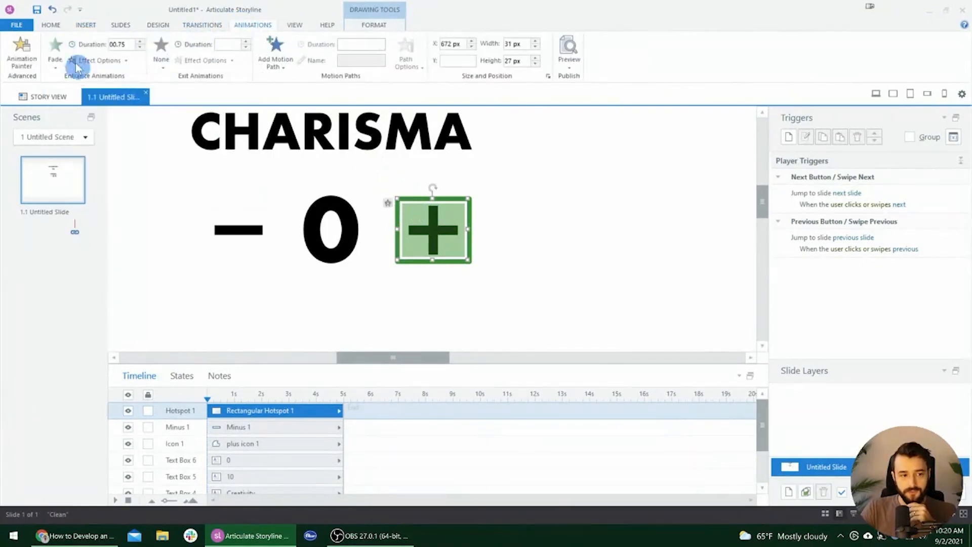
{"action": "left_click", "coordinate": [59, 63]}
{"action": "left_click", "coordinate": [171, 100]}
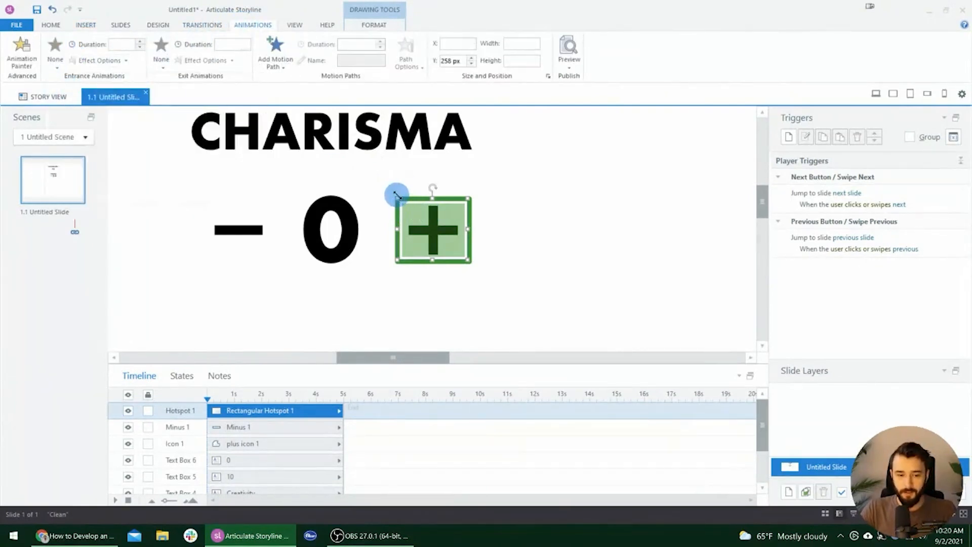
Check the hotspot's accessibility settings and close them without changes
{"action": "scroll", "coordinate": [397, 195], "scroll_direction": "down", "scroll_amount": 5, "text": "ctrl"}
{"action": "scroll", "coordinate": [440, 227], "scroll_direction": "up", "scroll_amount": 3, "text": "ctrl"}
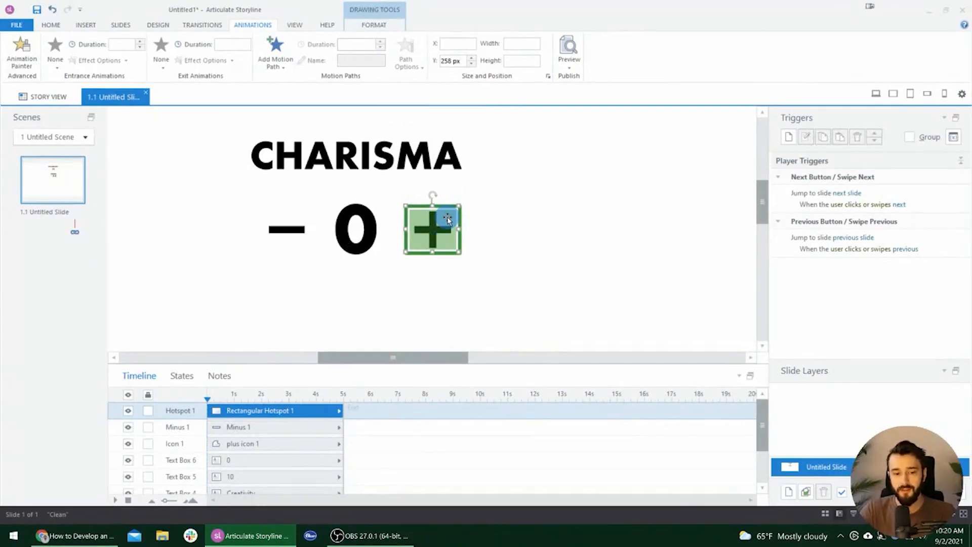
{"action": "right_click", "coordinate": [450, 217]}
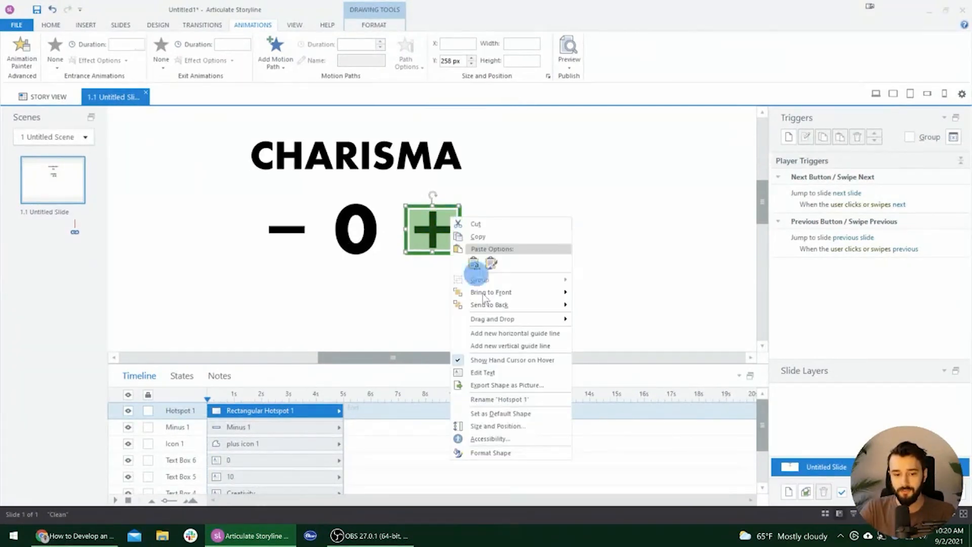
{"action": "left_click", "coordinate": [494, 441]}
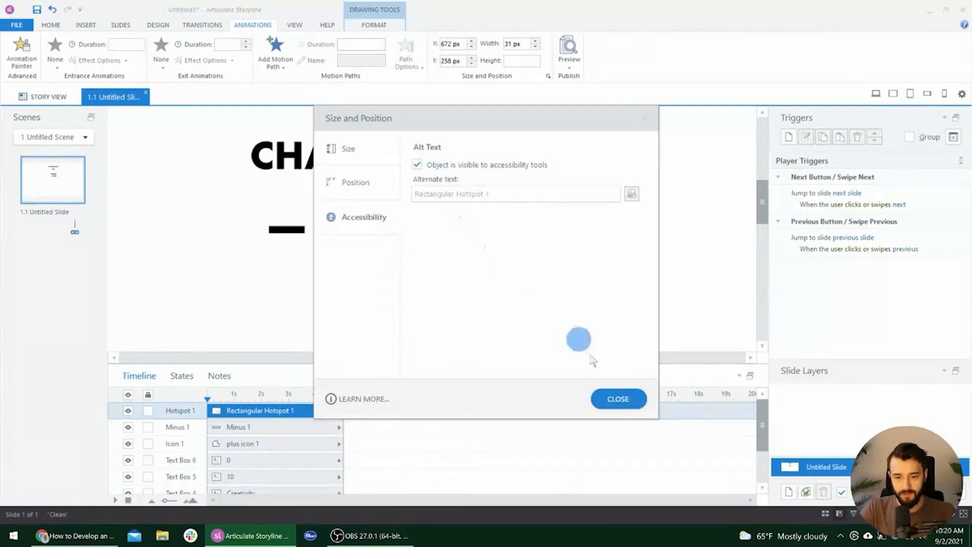
{"action": "left_click", "coordinate": [615, 400]}
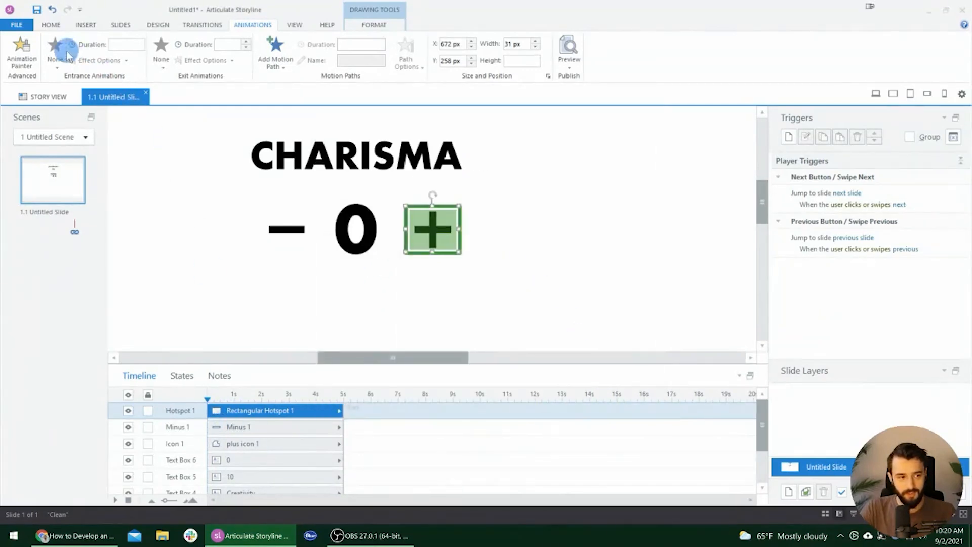
Try an exit animation on the hotspot and reset it to None
{"action": "left_click", "coordinate": [163, 52]}
{"action": "left_click", "coordinate": [234, 93]}
{"action": "left_click", "coordinate": [328, 417]}
{"action": "left_click", "coordinate": [162, 59]}
{"action": "left_click", "coordinate": [175, 92]}
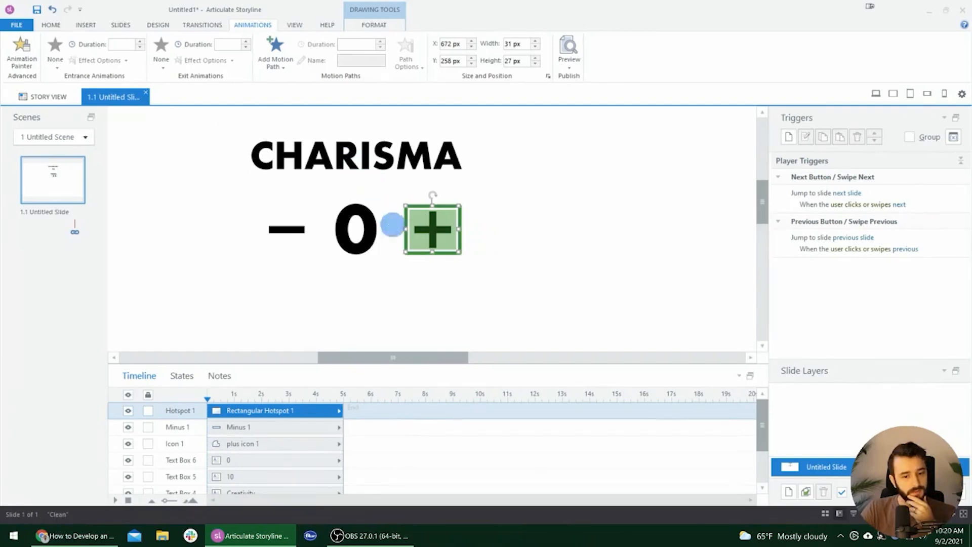
Try adding a line motion path to the hotspot and undo it
{"action": "left_click", "coordinate": [276, 56]}
{"action": "left_click", "coordinate": [281, 96]}
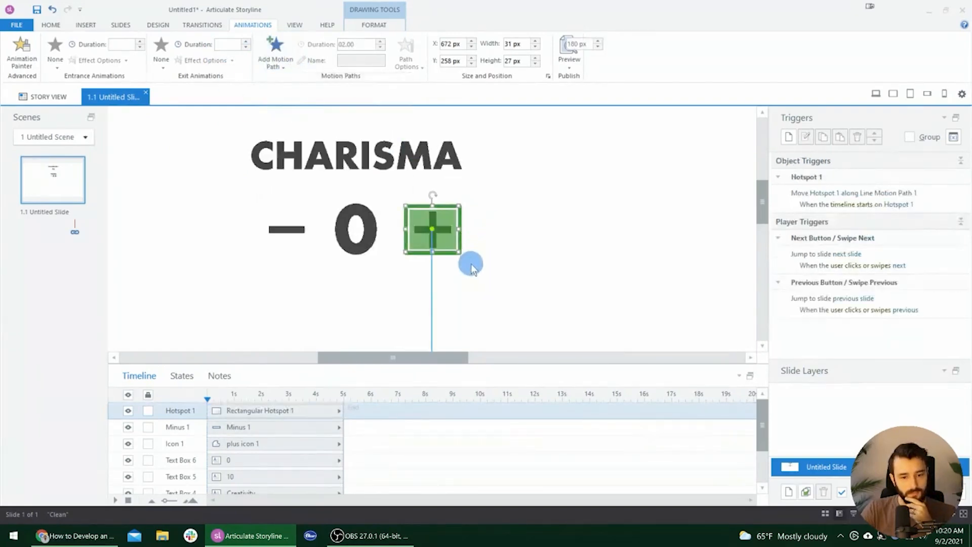
{"action": "key", "text": "ctrl+z"}
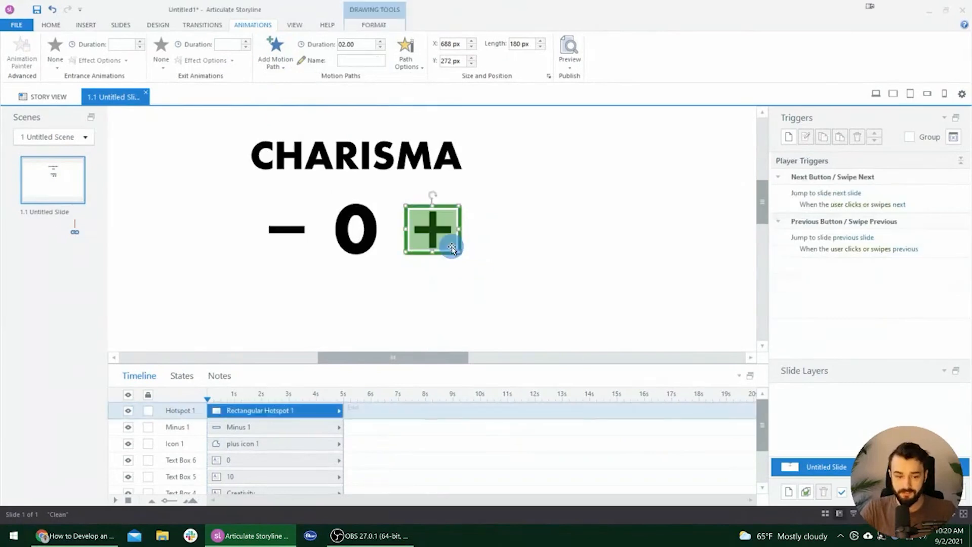
Check whether the hotspot over the plus icon has editable states, and return to the timeline
{"action": "left_click", "coordinate": [180, 377]}
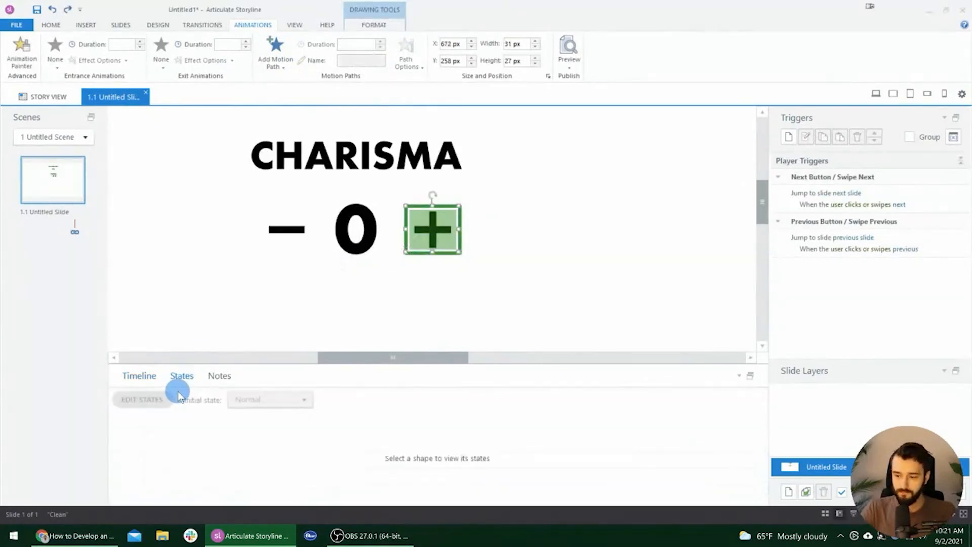
{"action": "left_click", "coordinate": [150, 379]}
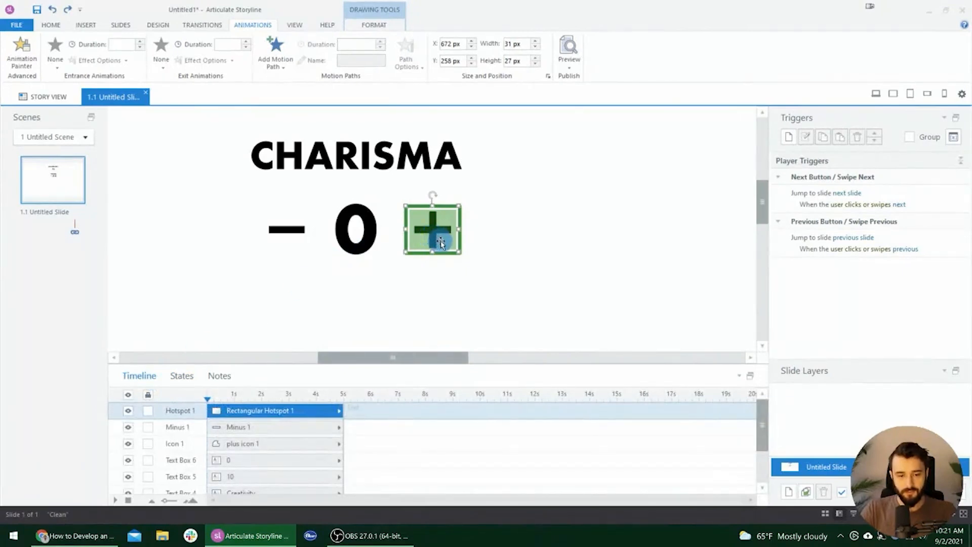
{"action": "left_click_drag", "start_coordinate": [441, 242], "coordinate": [439, 244]}
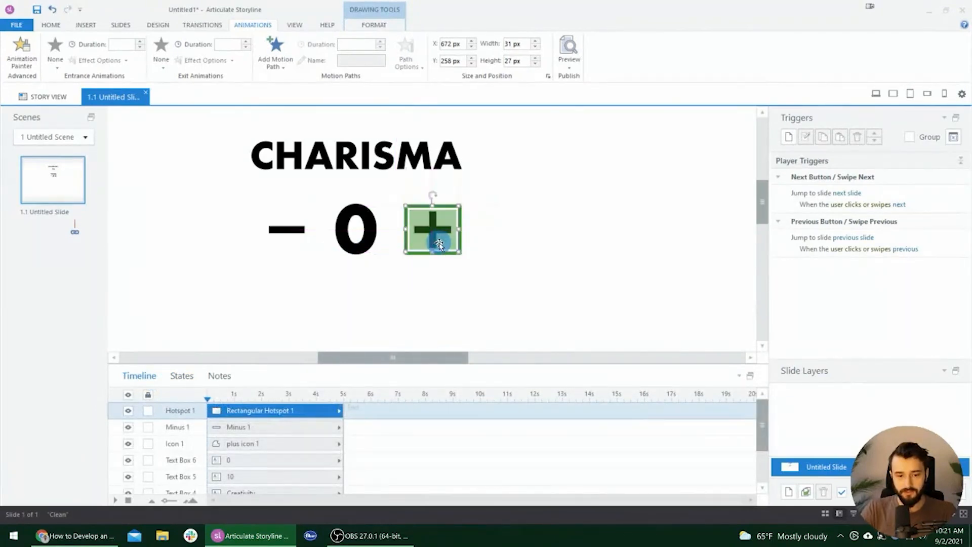
{"action": "left_click", "coordinate": [191, 375]}
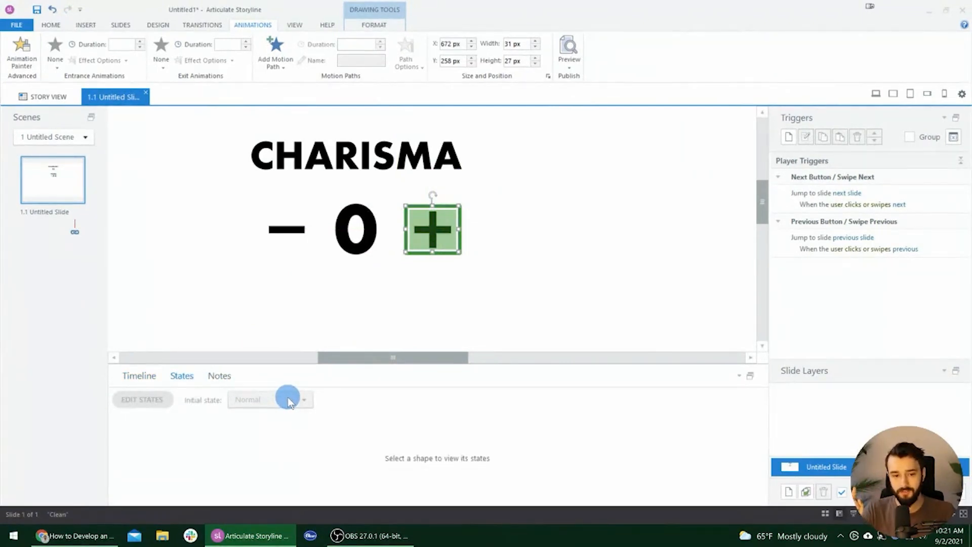
{"action": "left_click", "coordinate": [139, 376]}
Delete the rectangular hotspot over the plus icon
{"action": "left_click", "coordinate": [445, 244]}
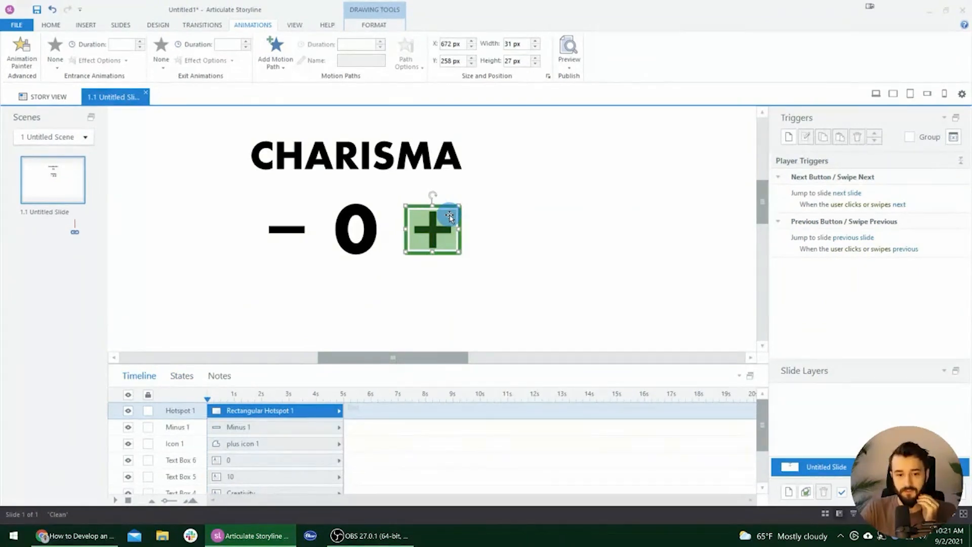
{"action": "key", "text": "Delete"}
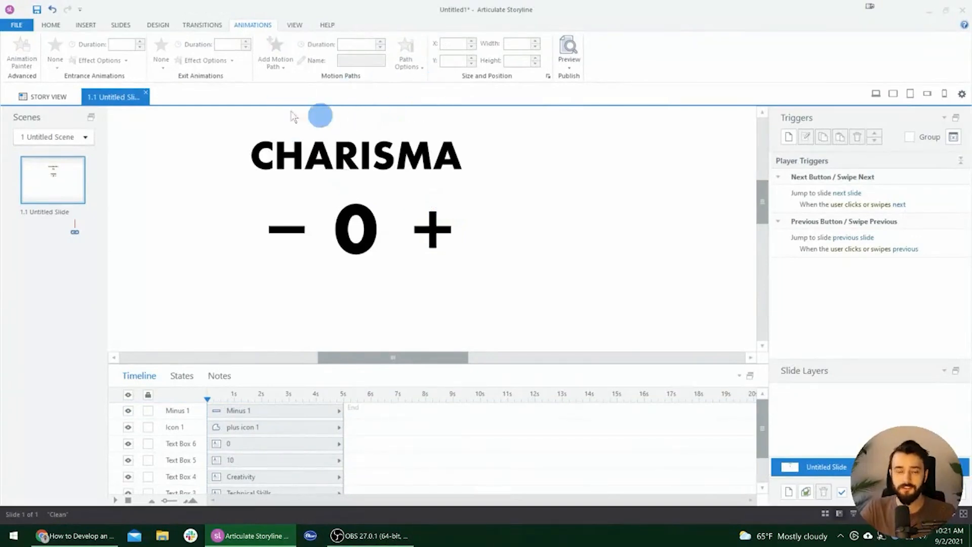
Draw a plain rectangle shape that covers the plus icon with a small margin around it
{"action": "left_click", "coordinate": [86, 27]}
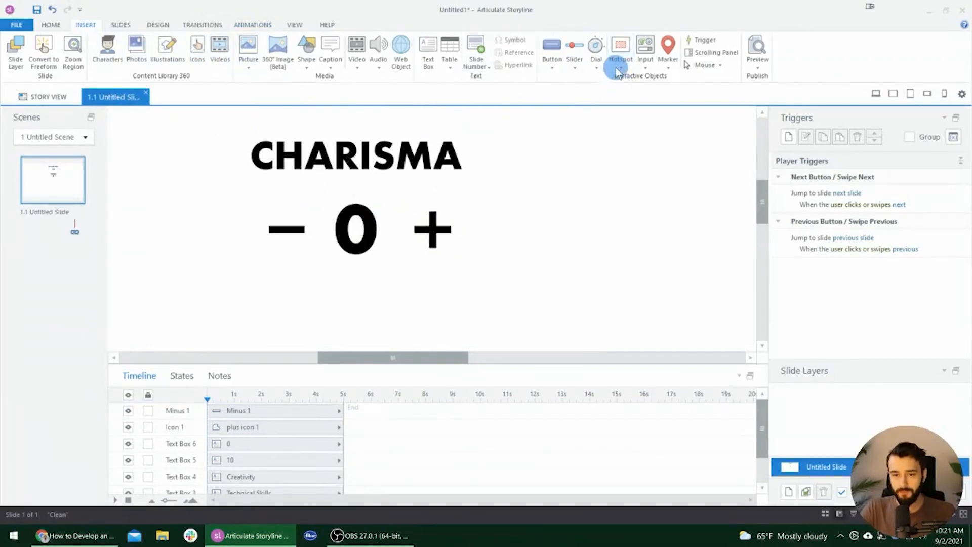
{"action": "left_click", "coordinate": [306, 53]}
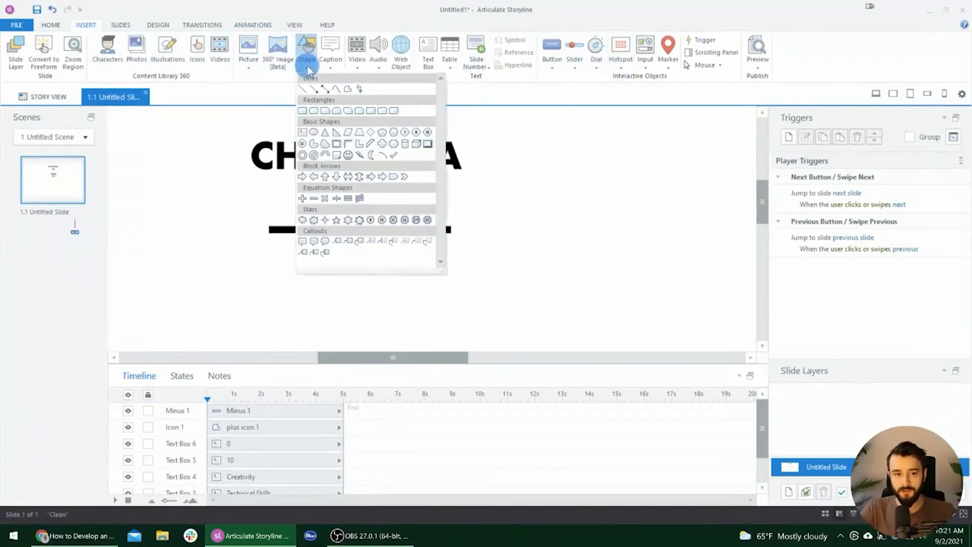
{"action": "left_click", "coordinate": [302, 111]}
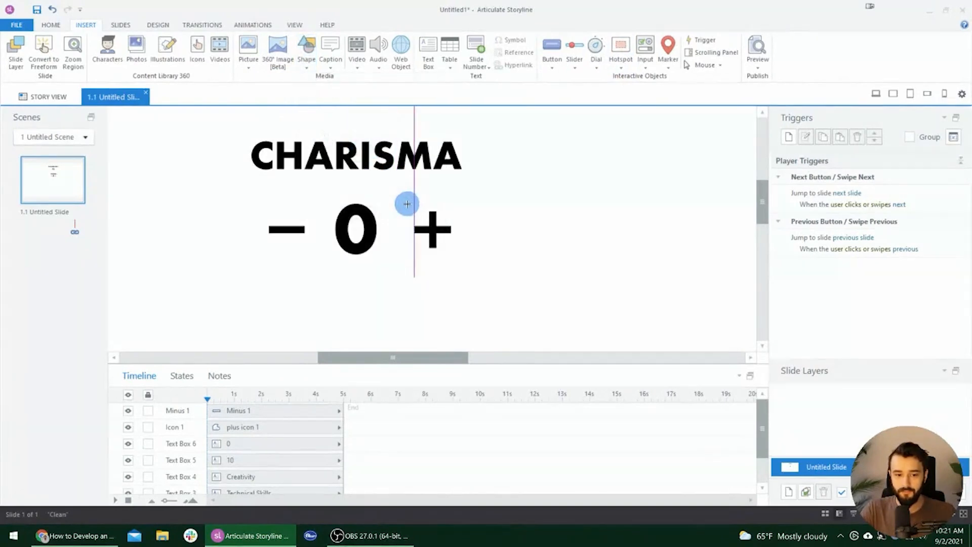
{"action": "left_click_drag", "start_coordinate": [414, 200], "coordinate": [438, 246]}
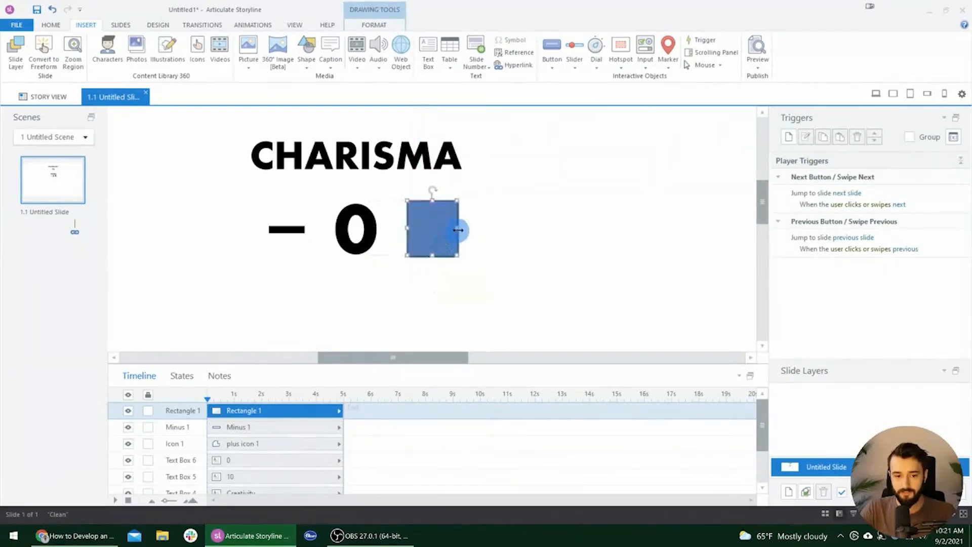
Remove the outline from the rectangle covering the plus icon
{"action": "left_click", "coordinate": [377, 25]}
{"action": "left_click", "coordinate": [515, 53]}
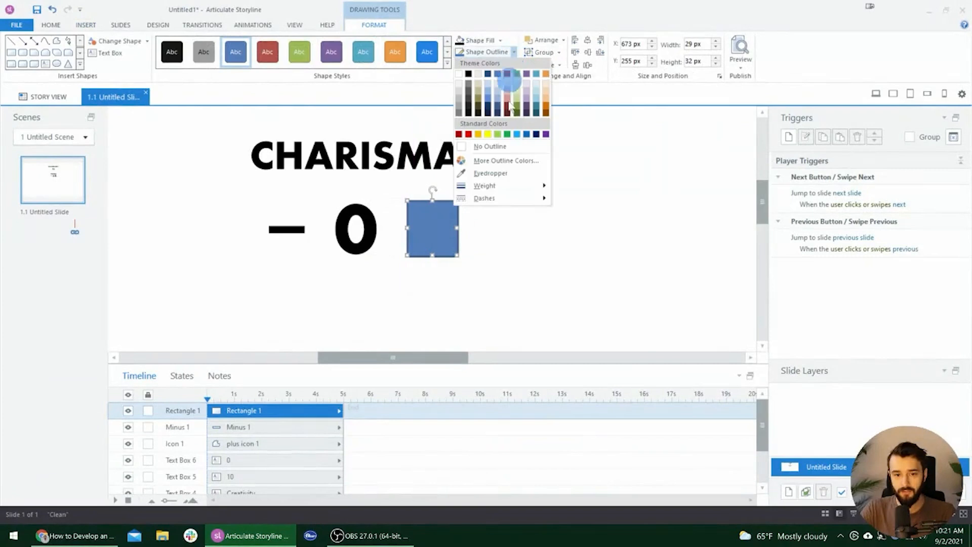
{"action": "left_click", "coordinate": [512, 148]}
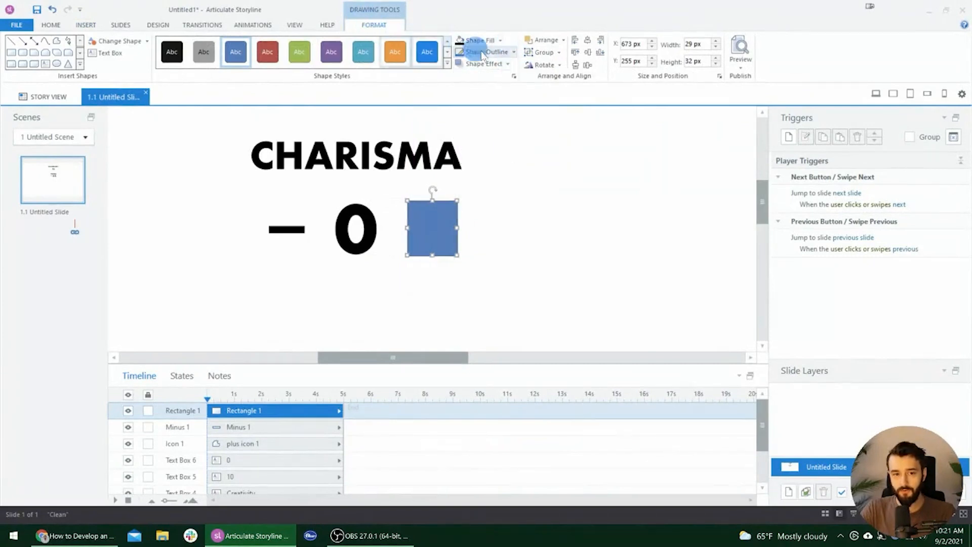
{"action": "left_click", "coordinate": [515, 53]}
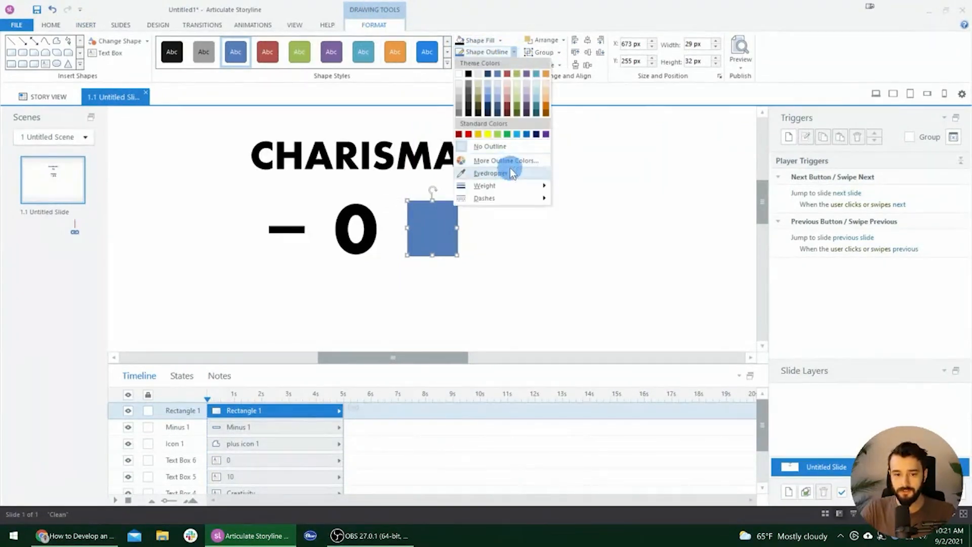
{"action": "left_click", "coordinate": [514, 51]}
Set the solid fill of the rectangle over the plus icon to 100% transparency
{"action": "right_click", "coordinate": [445, 237]}
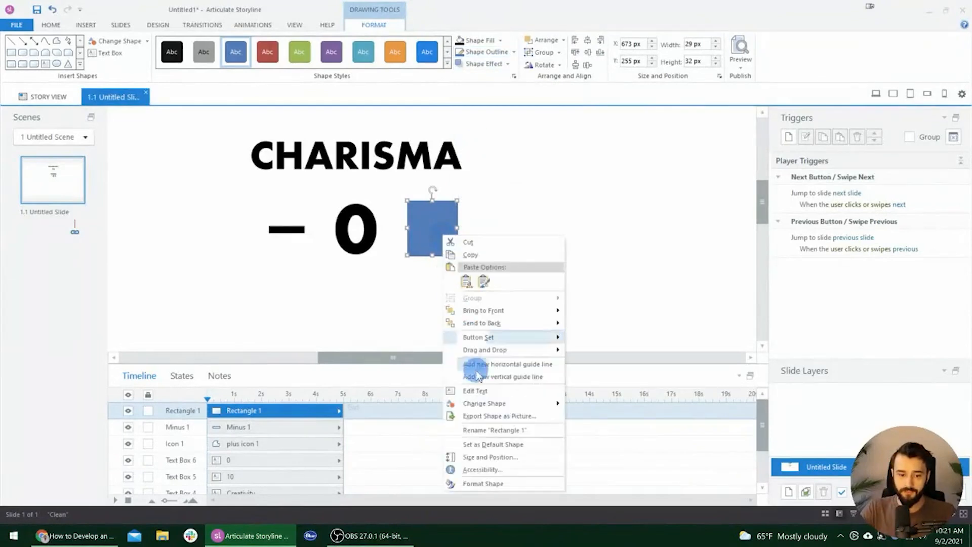
{"action": "left_click", "coordinate": [483, 483]}
{"action": "left_click_drag", "start_coordinate": [488, 258], "coordinate": [653, 260]}
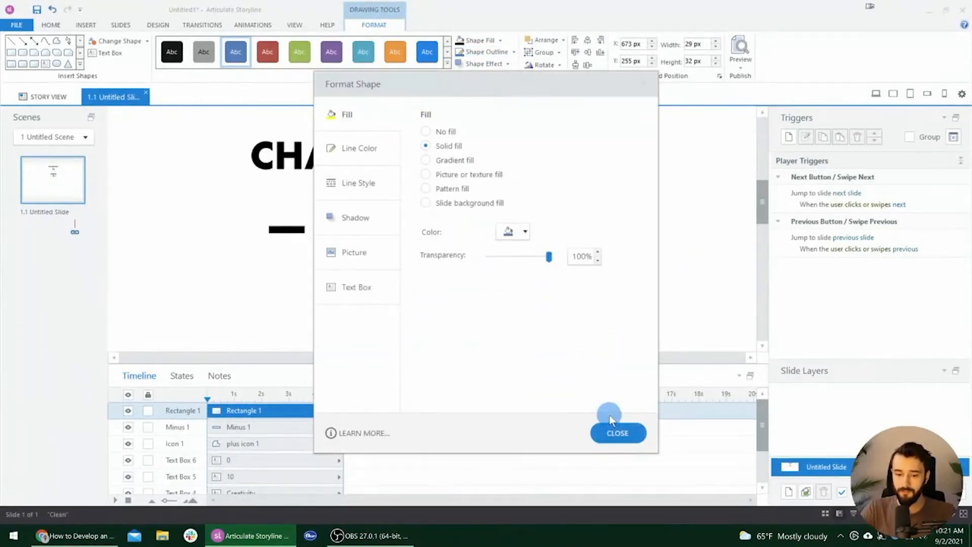
{"action": "left_click", "coordinate": [617, 431]}
{"action": "left_click", "coordinate": [493, 236]}
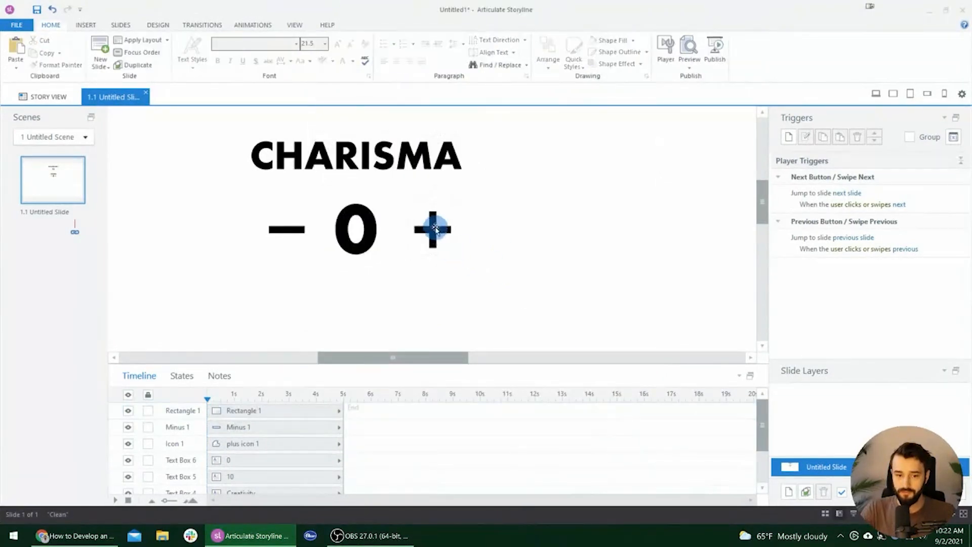
Check which initial states the transparent rectangle over the plus icon offers, and return to the timeline
{"action": "left_click", "coordinate": [440, 217]}
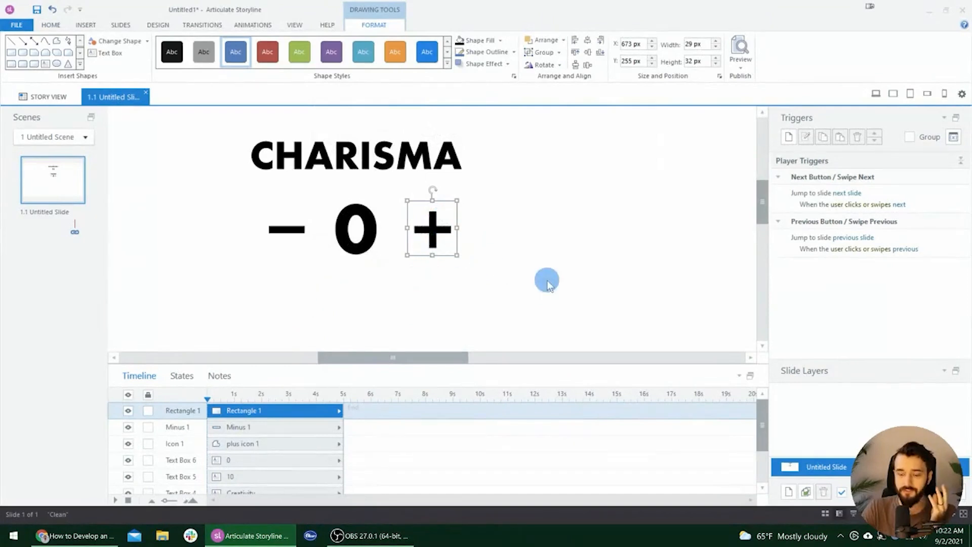
{"action": "left_click", "coordinate": [547, 284]}
{"action": "left_click", "coordinate": [434, 228]}
{"action": "left_click", "coordinate": [183, 375]}
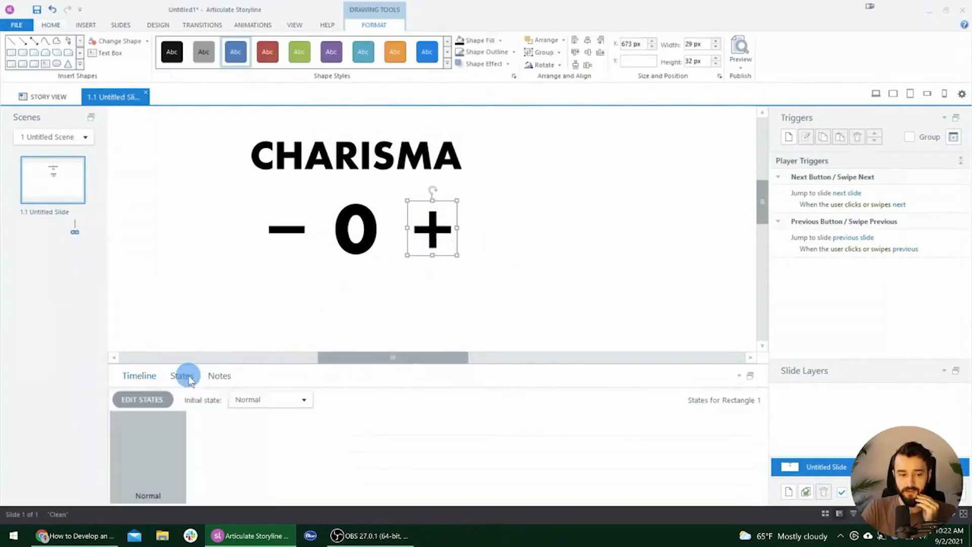
{"action": "left_click", "coordinate": [263, 399]}
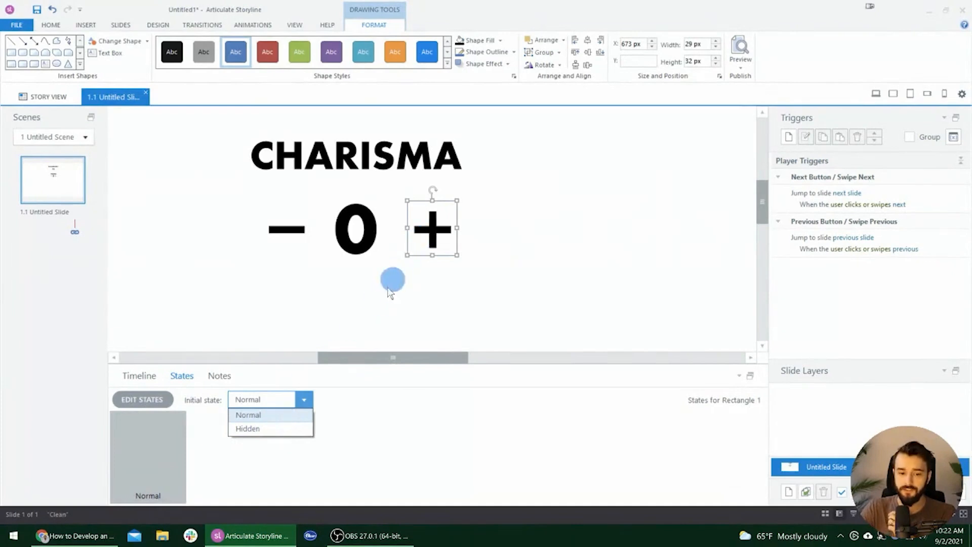
{"action": "left_click", "coordinate": [297, 400]}
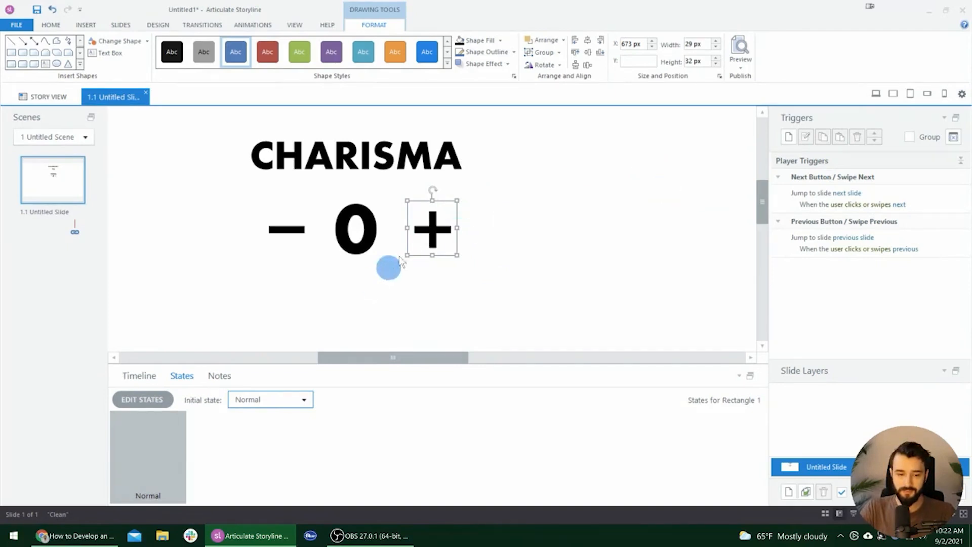
{"action": "left_click", "coordinate": [441, 215]}
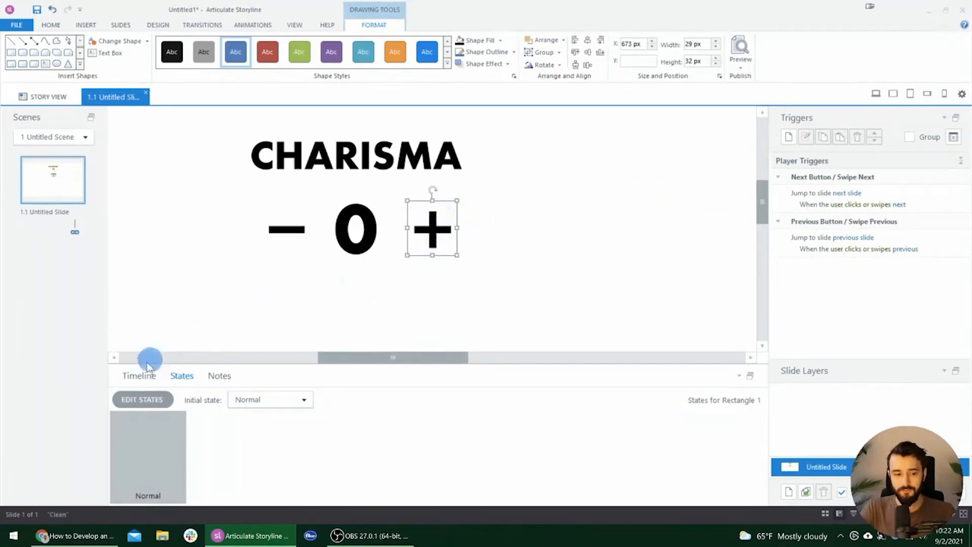
{"action": "left_click", "coordinate": [138, 375]}
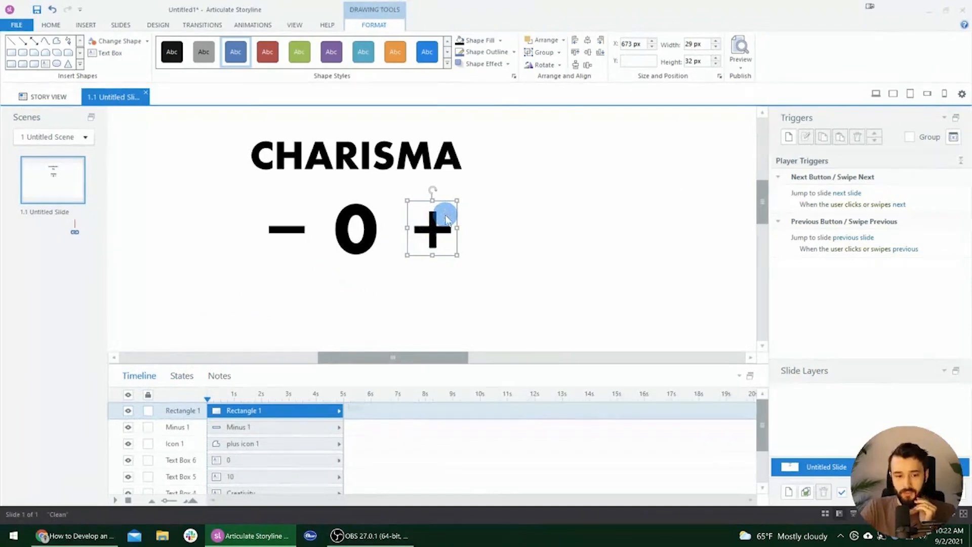
Delete the transparent rectangle and draw a rectangular hotspot over the plus icon with a margin around it
{"action": "key", "text": "Delete"}
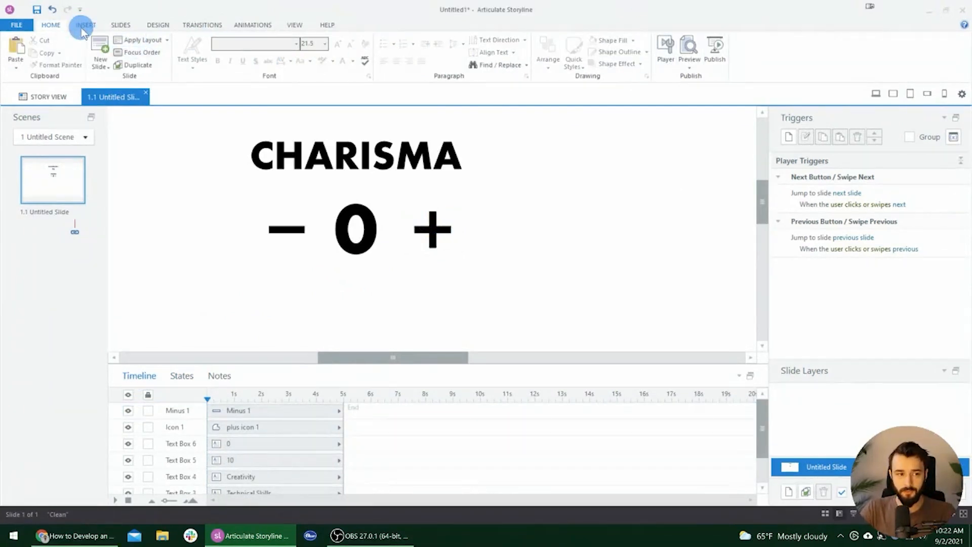
{"action": "left_click", "coordinate": [85, 25]}
{"action": "left_click", "coordinate": [621, 54]}
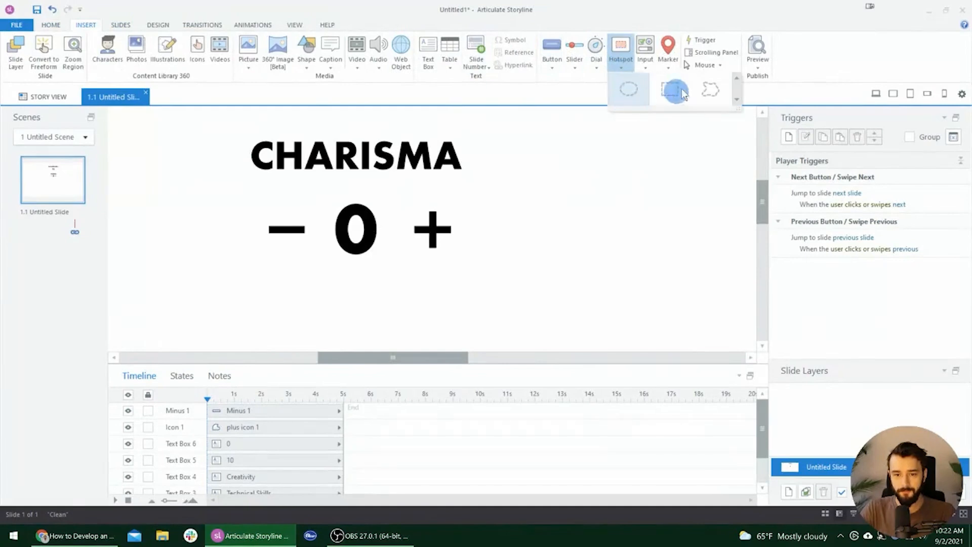
{"action": "left_click", "coordinate": [674, 89]}
{"action": "left_click_drag", "start_coordinate": [415, 202], "coordinate": [442, 238]}
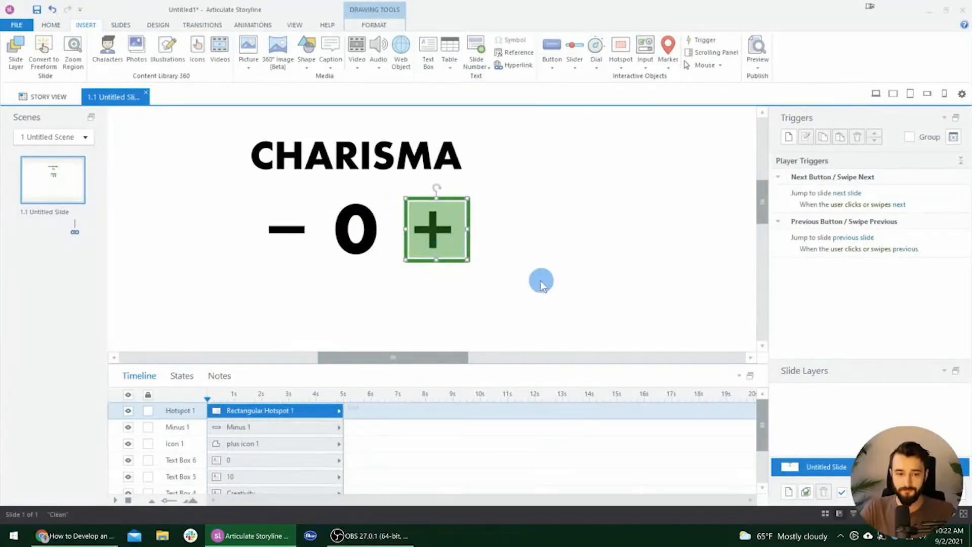
Widen the hotspot slightly toward the 0 to even out its margins around the plus icon
{"action": "scroll", "coordinate": [480, 282], "scroll_direction": "down", "scroll_amount": 2, "text": "ctrl"}
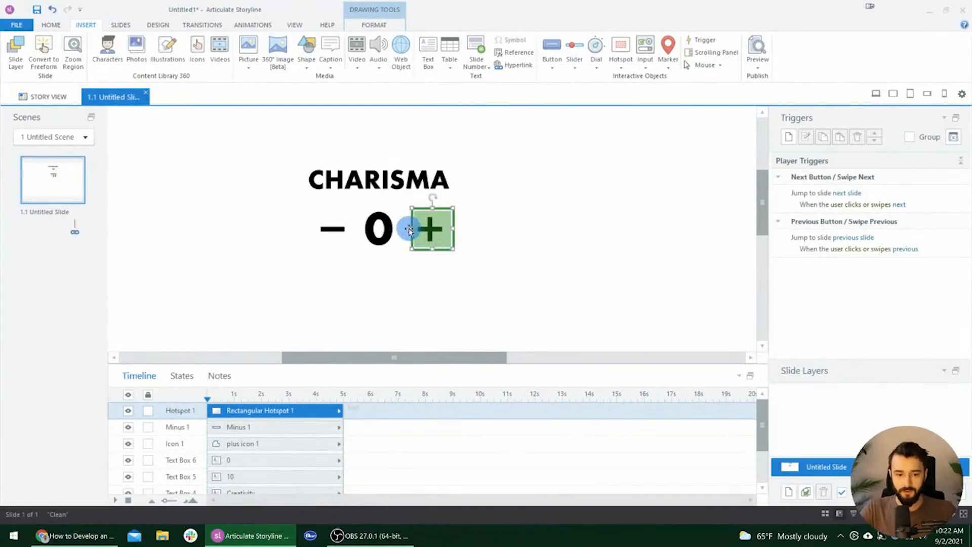
{"action": "left_click_drag", "start_coordinate": [411, 229], "coordinate": [406, 229]}
{"action": "left_click_drag", "start_coordinate": [401, 230], "coordinate": [404, 229]}
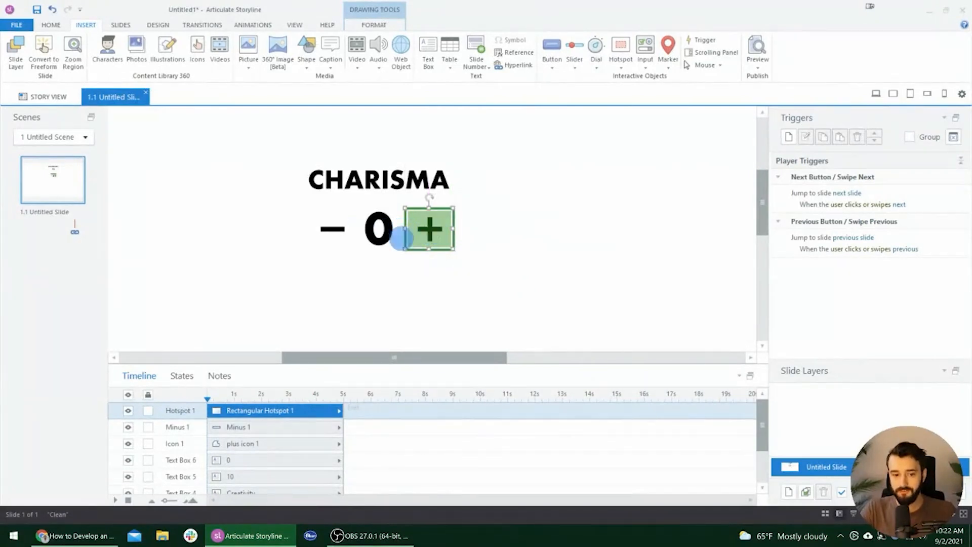
Examine the available points value, the Charisma value and the plus icon's hotspot within the overall slide layout
{"action": "scroll", "coordinate": [362, 203], "scroll_direction": "down", "scroll_amount": 1, "text": "ctrl"}
{"action": "scroll", "coordinate": [362, 203], "scroll_direction": "up", "scroll_amount": 2}
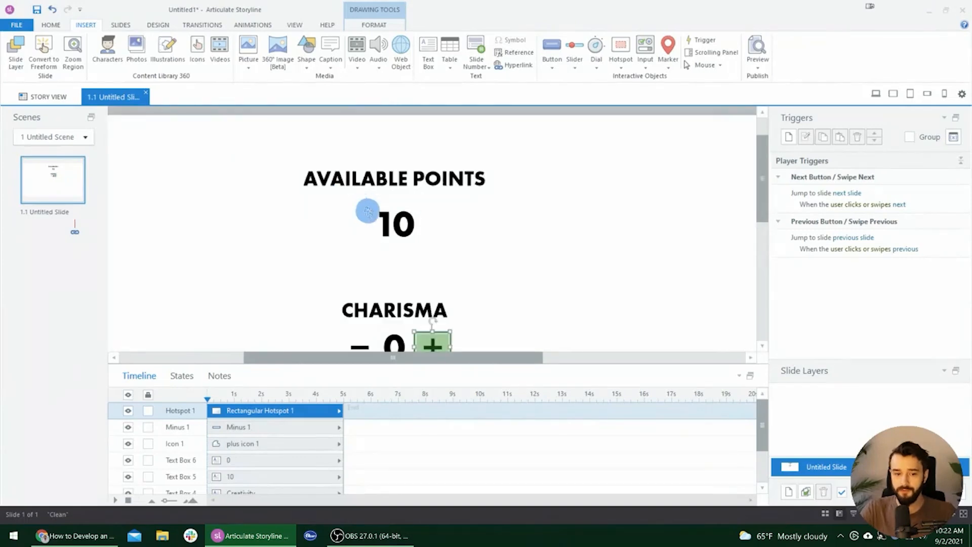
{"action": "scroll", "coordinate": [372, 216], "scroll_direction": "down", "scroll_amount": 1, "text": "ctrl"}
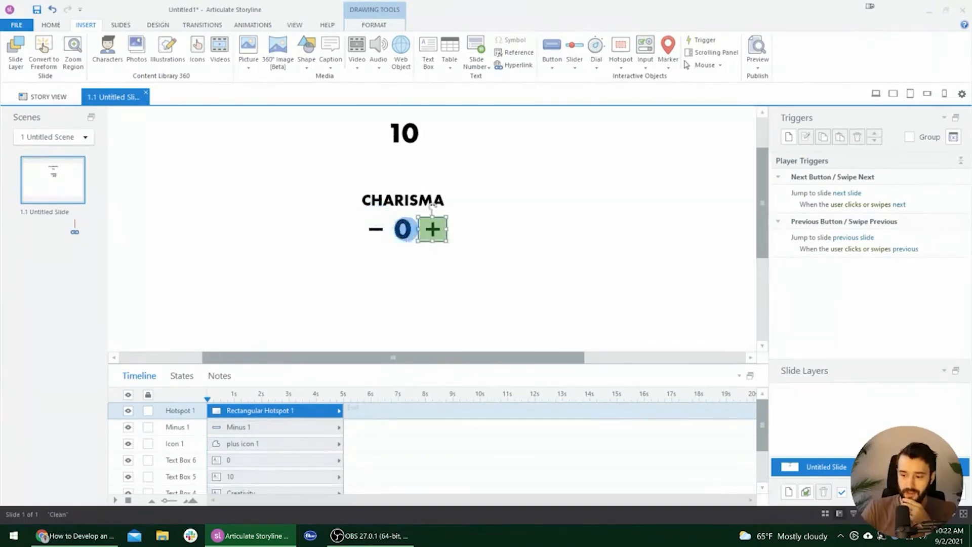
{"action": "scroll", "coordinate": [420, 238], "scroll_direction": "up", "scroll_amount": 2}
{"action": "scroll", "coordinate": [421, 238], "scroll_direction": "down", "scroll_amount": 2}
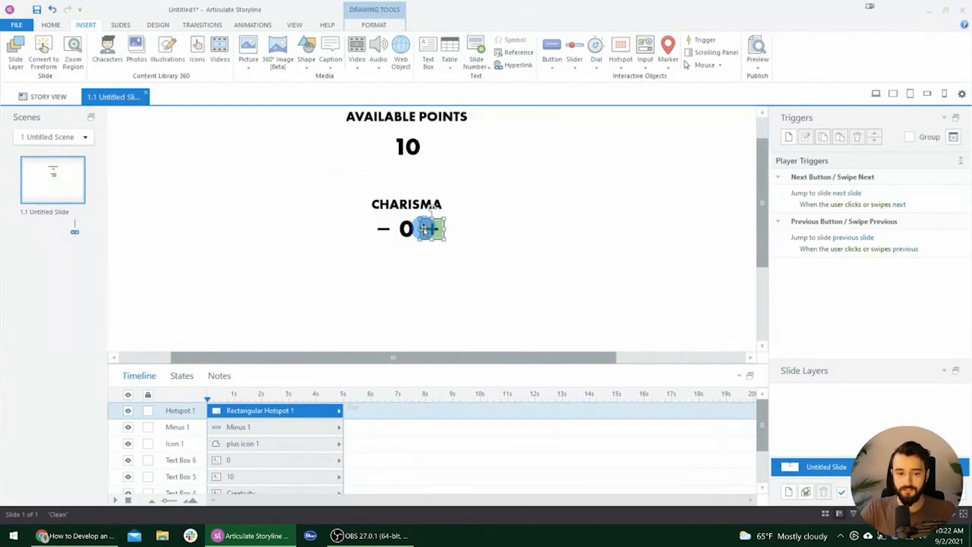
{"action": "scroll", "coordinate": [429, 227], "scroll_direction": "down", "scroll_amount": 1, "text": "ctrl"}
{"action": "left_click", "coordinate": [414, 167]}
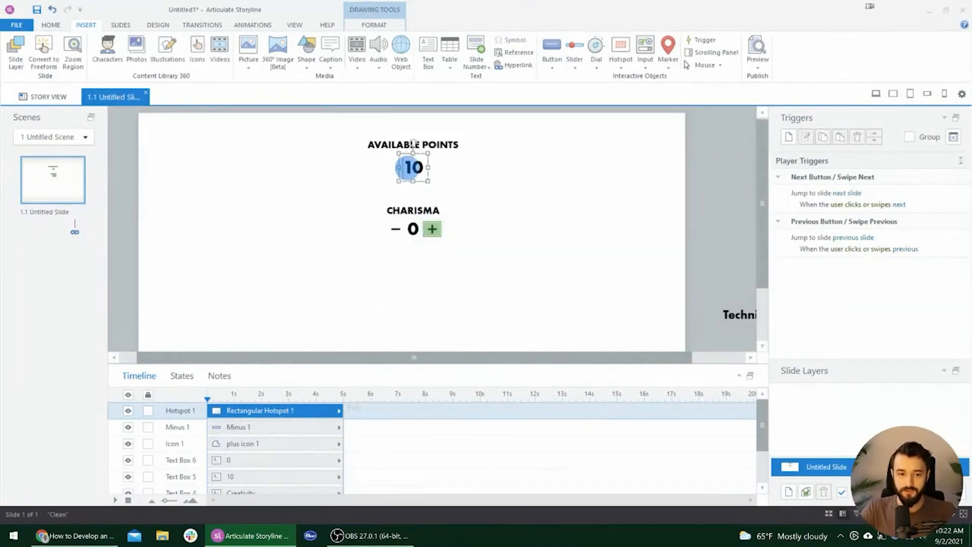
{"action": "left_click", "coordinate": [413, 229]}
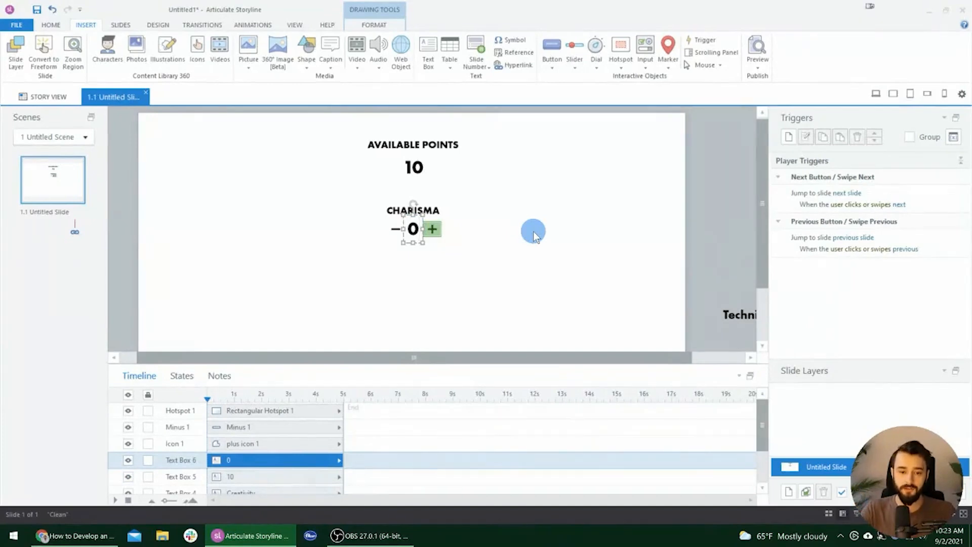
{"action": "left_click", "coordinate": [433, 227]}
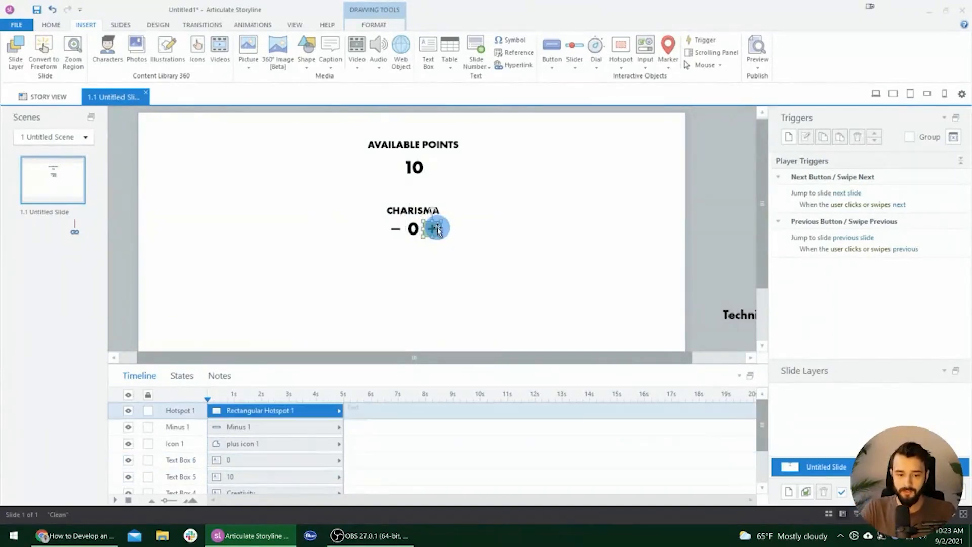
{"action": "left_click", "coordinate": [506, 248]}
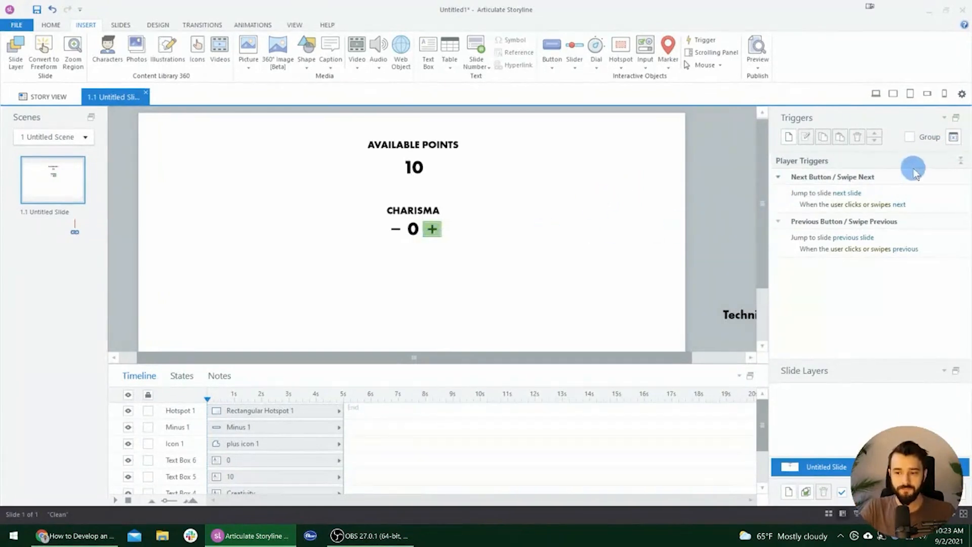
Create a project variable named charisma of type Number with a default value of 0
{"action": "left_click", "coordinate": [956, 138]}
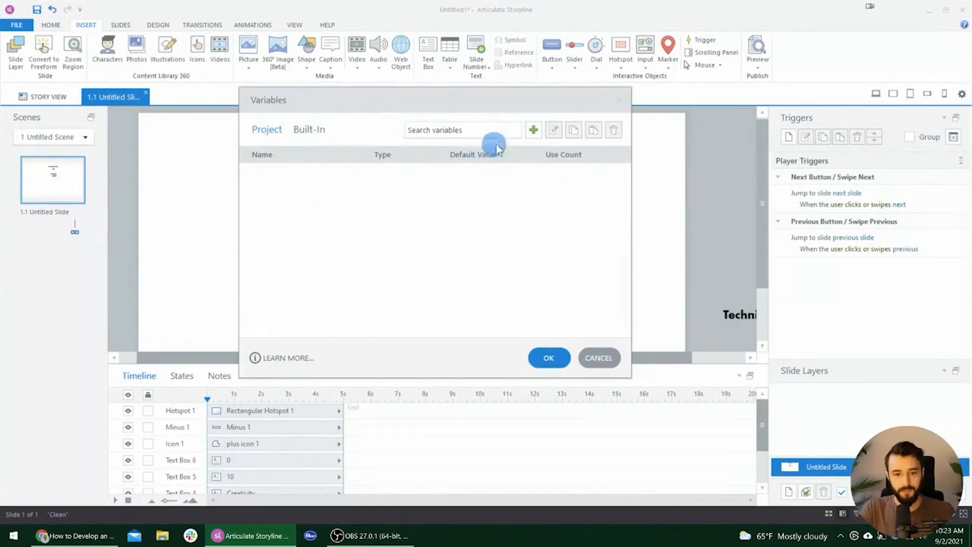
{"action": "left_click", "coordinate": [533, 132]}
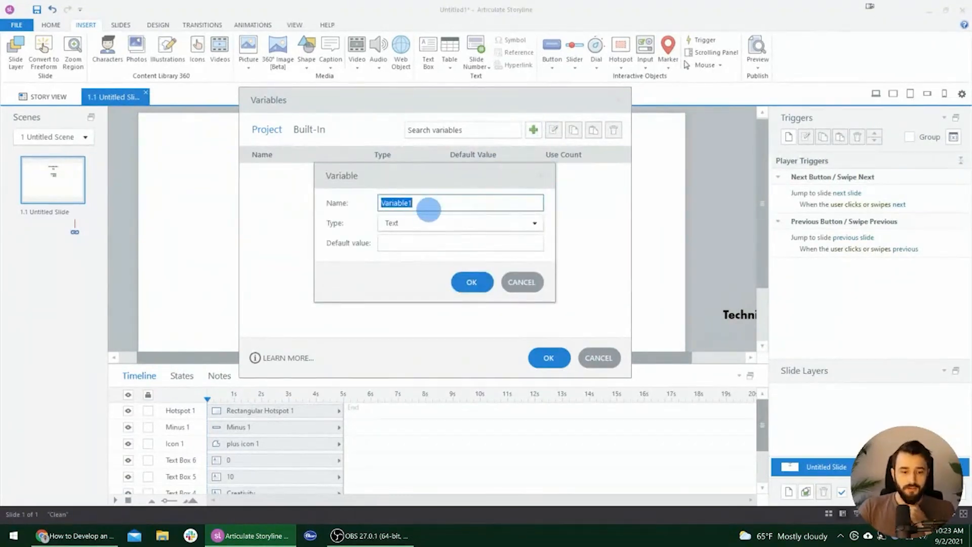
{"action": "left_click", "coordinate": [411, 223]}
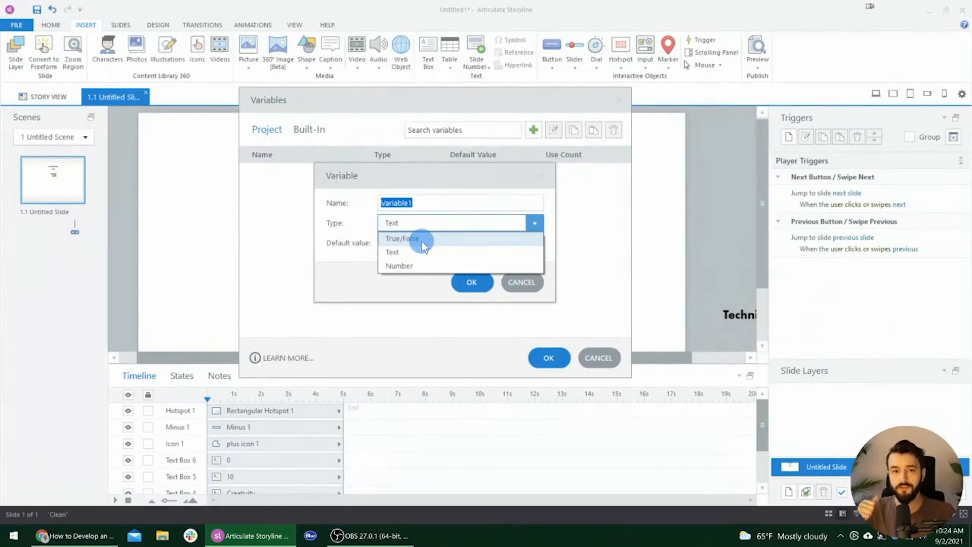
{"action": "left_click", "coordinate": [411, 267]}
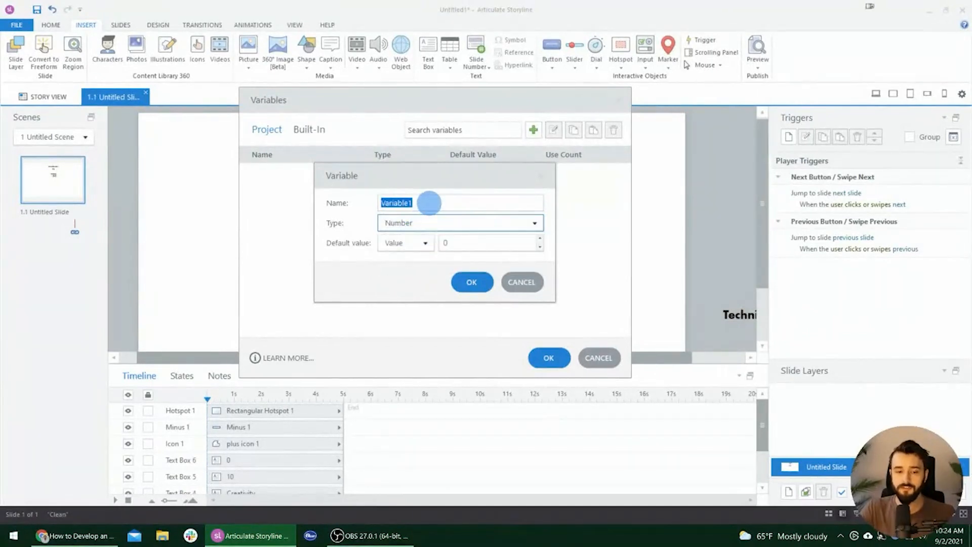
{"action": "left_click", "coordinate": [429, 202]}
{"action": "type", "text": "charisma"}
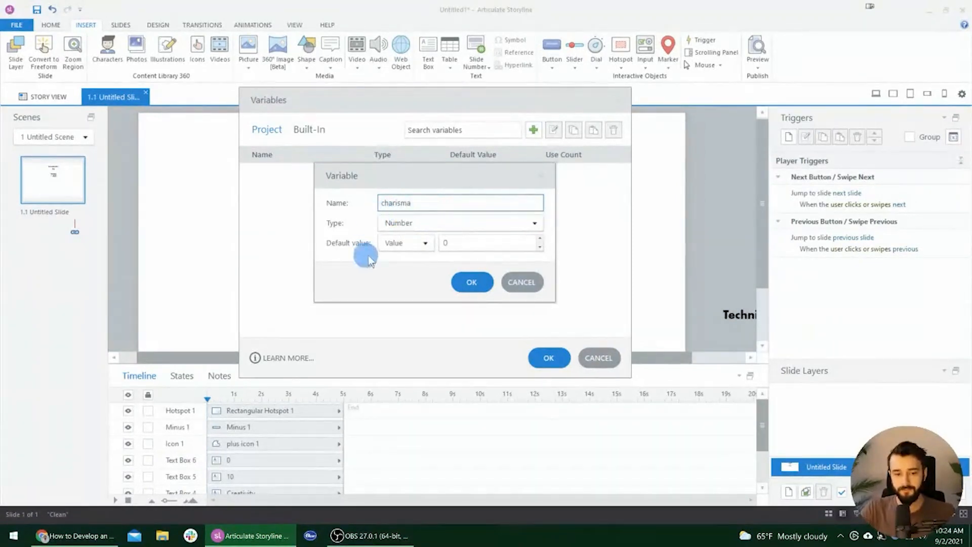
{"action": "left_click", "coordinate": [473, 285]}
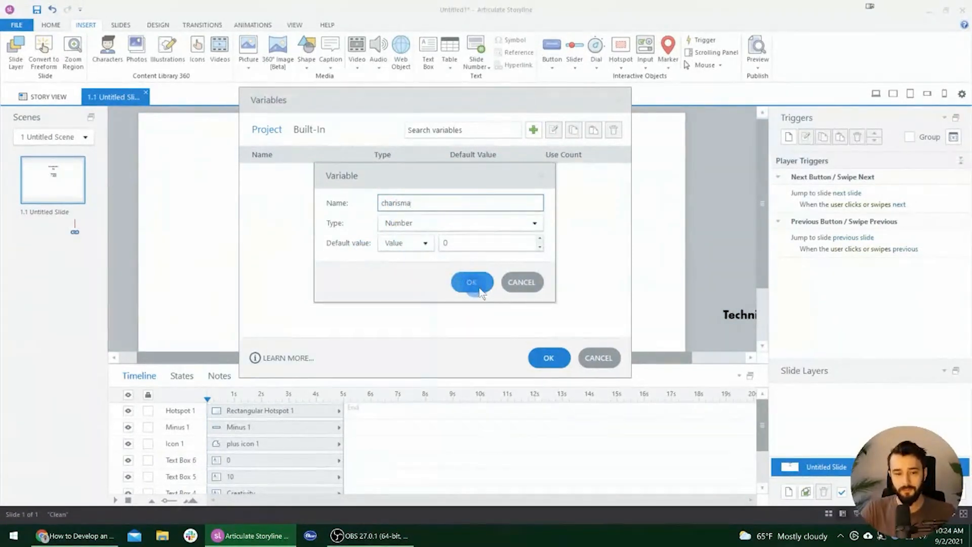
{"action": "left_click", "coordinate": [472, 284]}
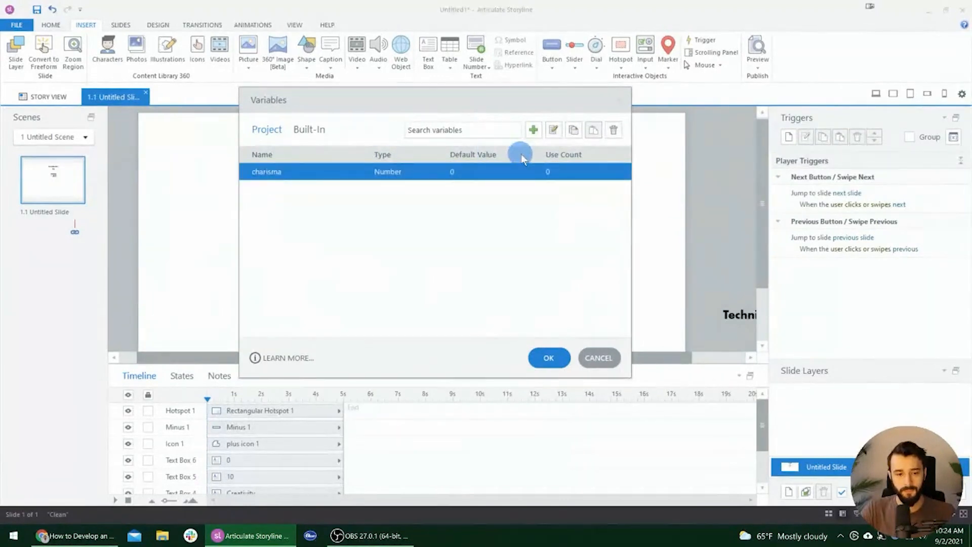
Move the variables list aside to reveal the slide and add a second project variable named totalPoints
{"action": "left_click_drag", "start_coordinate": [475, 104], "coordinate": [736, 93]}
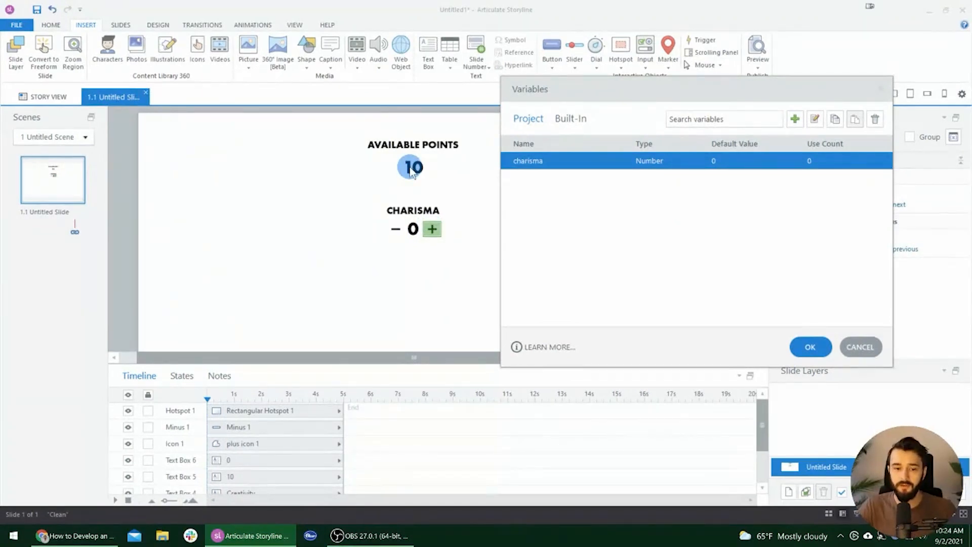
{"action": "left_click", "coordinate": [799, 121]}
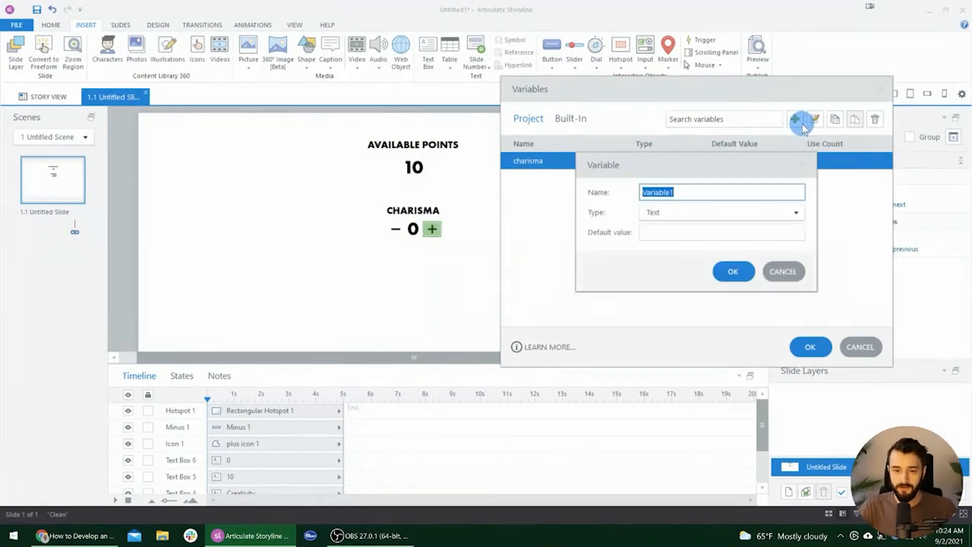
{"action": "type", "text": "totalPoints"}
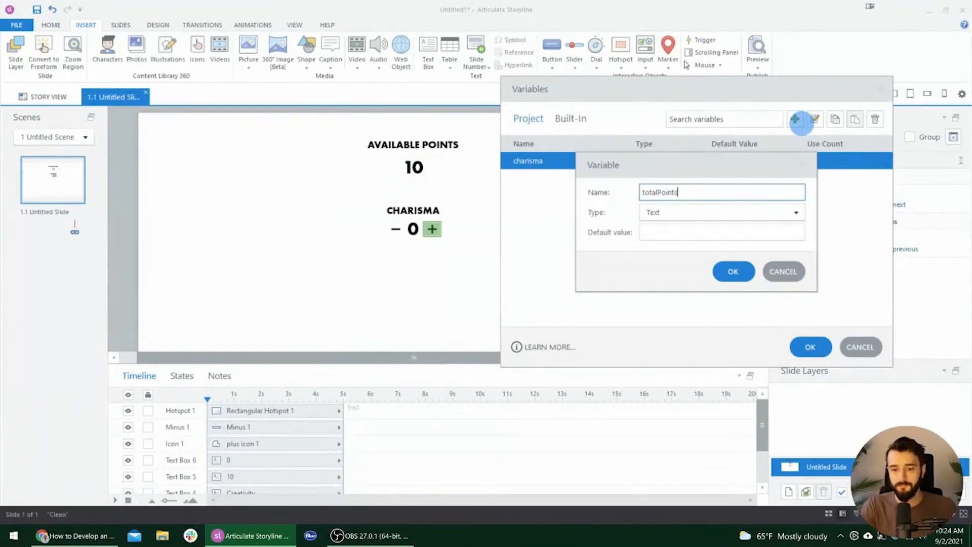
{"action": "double_click", "coordinate": [657, 192]}
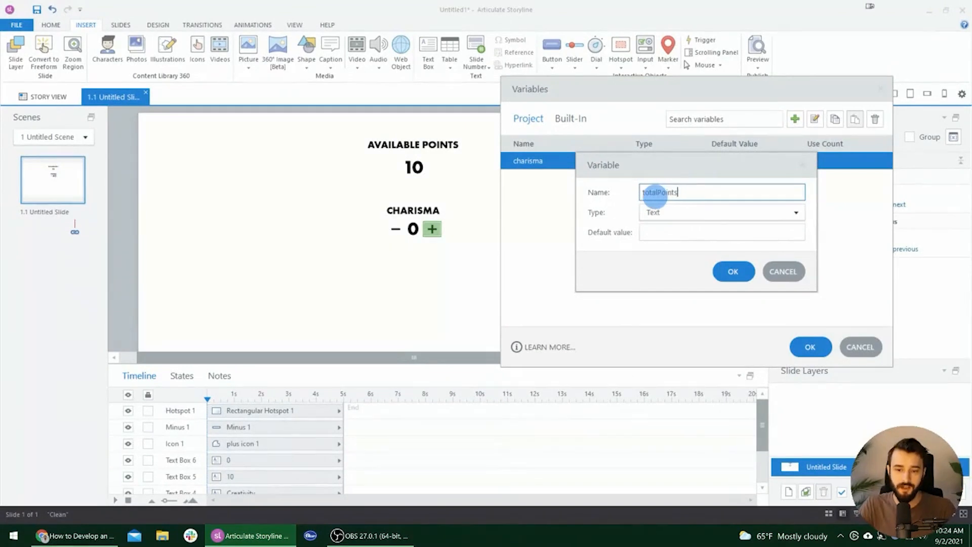
{"action": "left_click", "coordinate": [691, 212]}
{"action": "double_click", "coordinate": [649, 192]}
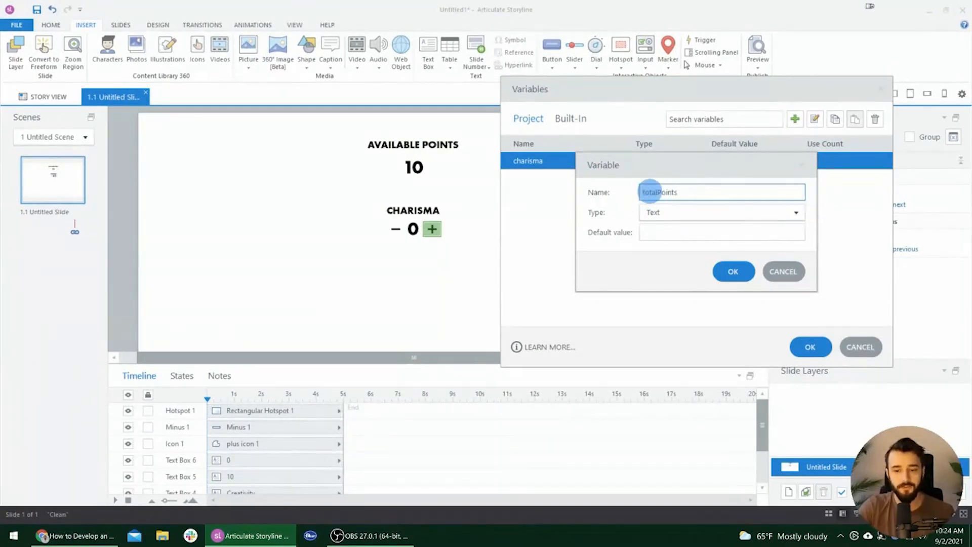
{"action": "left_click_drag", "start_coordinate": [646, 192], "coordinate": [637, 193]}
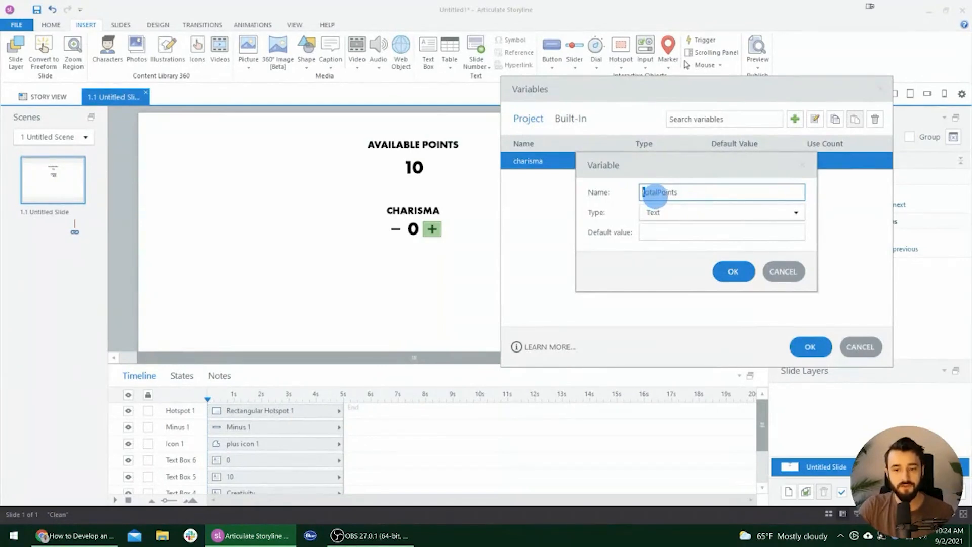
{"action": "left_click_drag", "start_coordinate": [657, 193], "coordinate": [663, 192]}
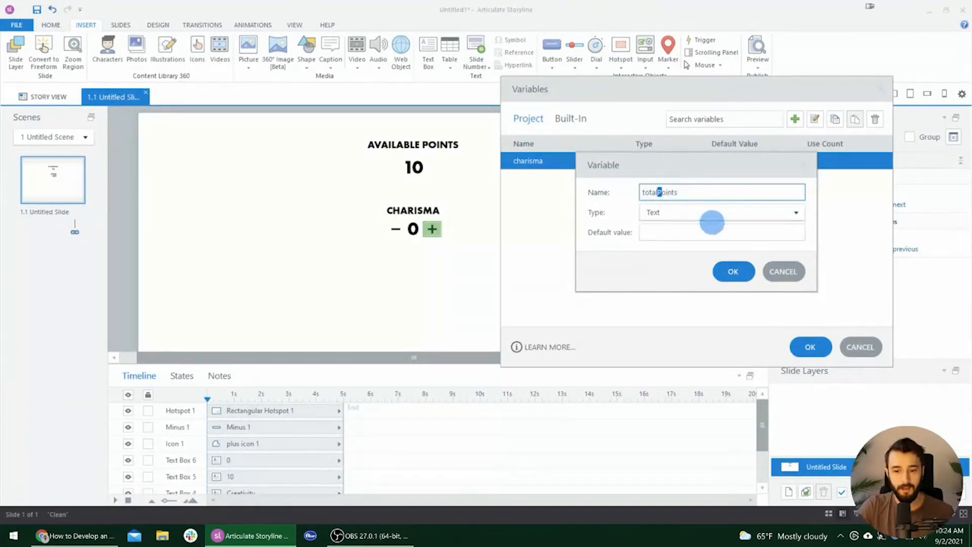
Make the totalPoints variable a Number with a default value of 10, and save the variables list
{"action": "left_click", "coordinate": [684, 213]}
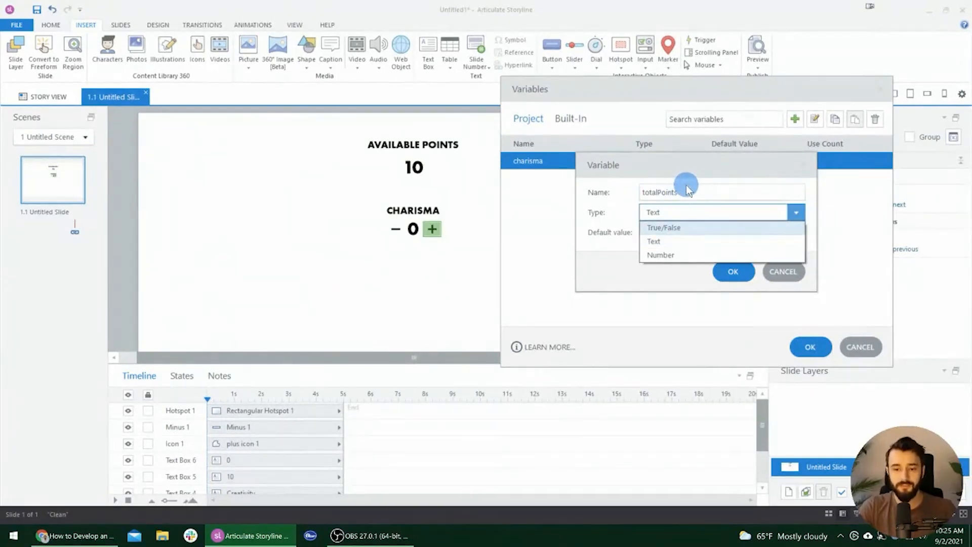
{"action": "left_click", "coordinate": [677, 257]}
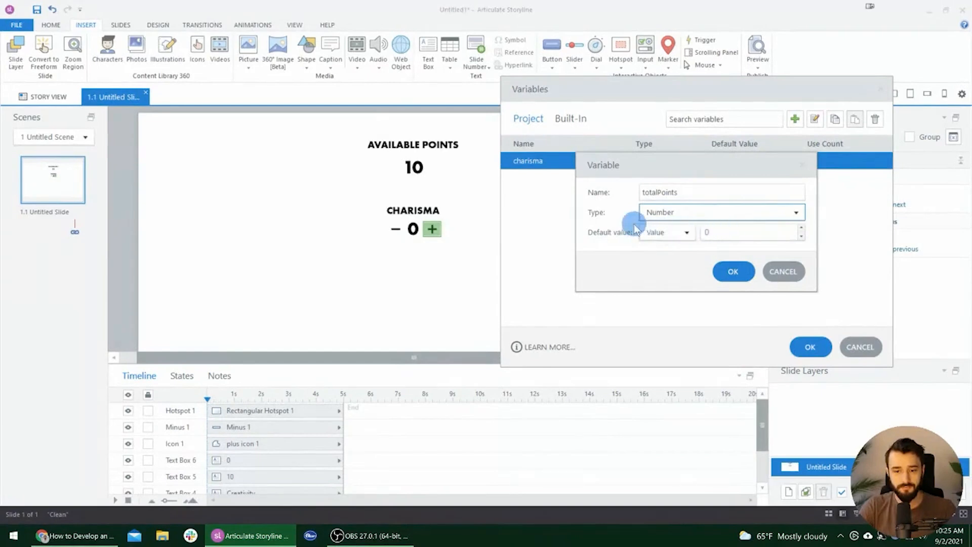
{"action": "left_click", "coordinate": [725, 232]}
{"action": "type", "text": "10"}
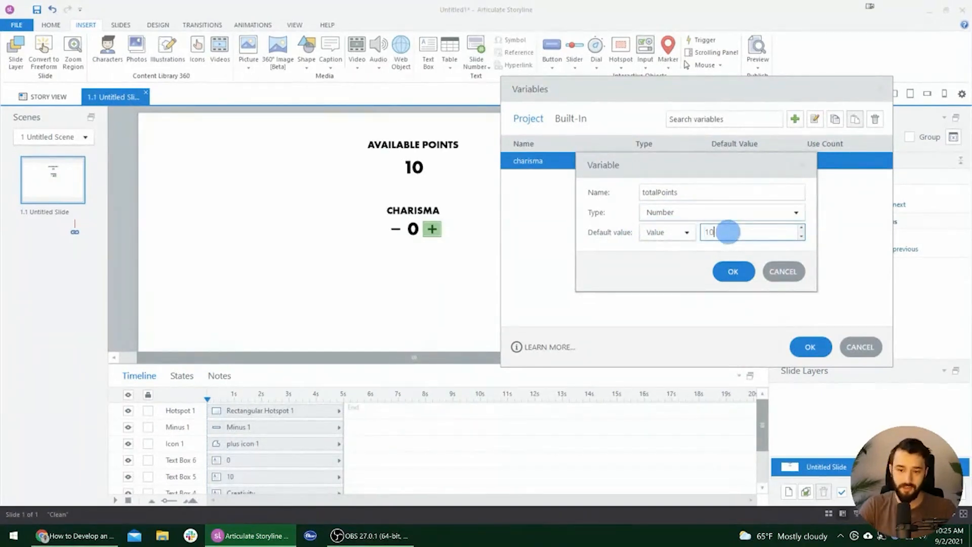
{"action": "left_click", "coordinate": [724, 273]}
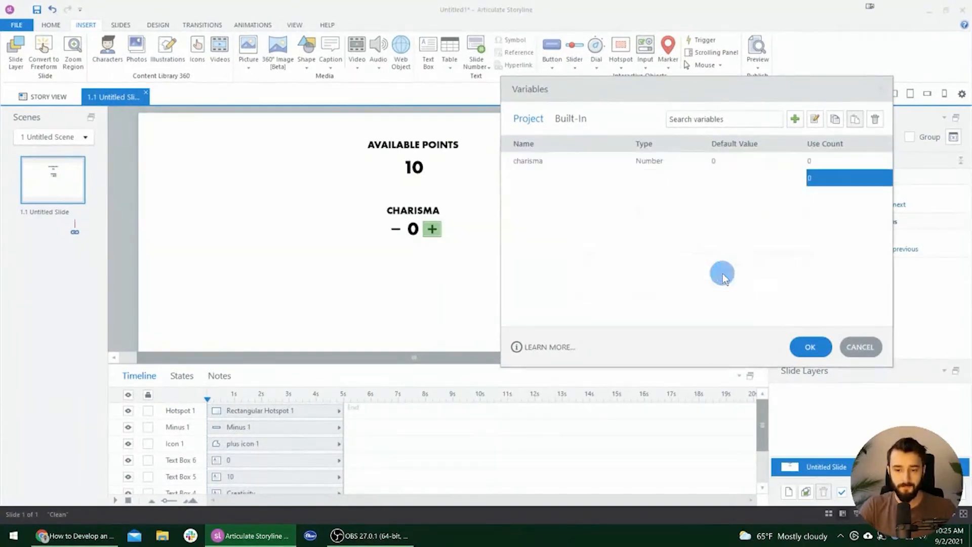
{"action": "left_click", "coordinate": [681, 186]}
{"action": "left_click", "coordinate": [719, 187]}
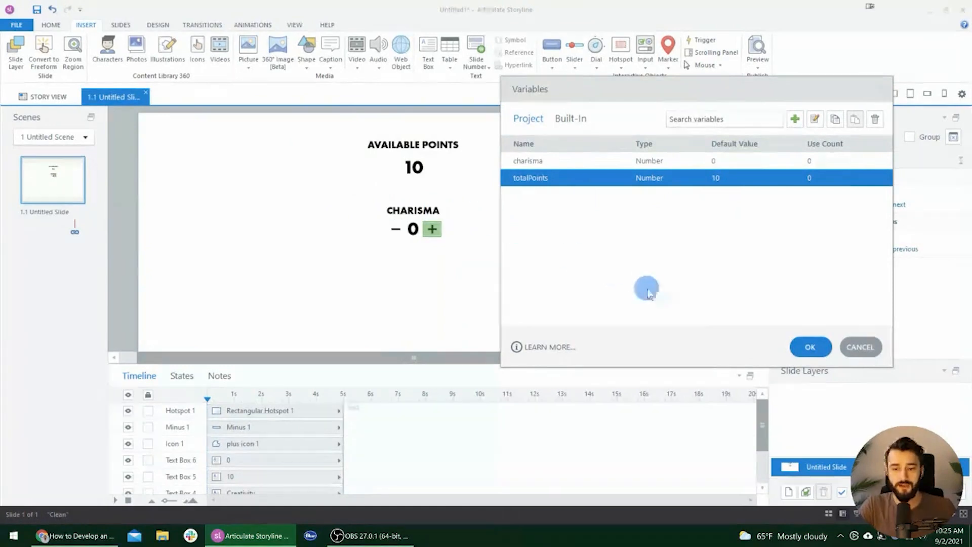
{"action": "left_click", "coordinate": [811, 348]}
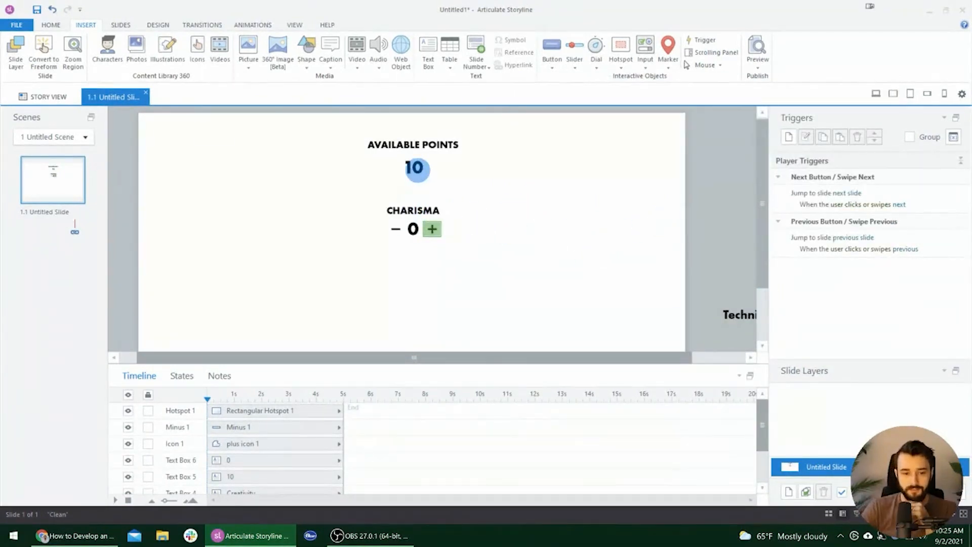
Replace the 10 below Available Points with the manually written variable reference %totalPoints%
{"action": "left_click", "coordinate": [414, 167]}
{"action": "left_click", "coordinate": [416, 171]}
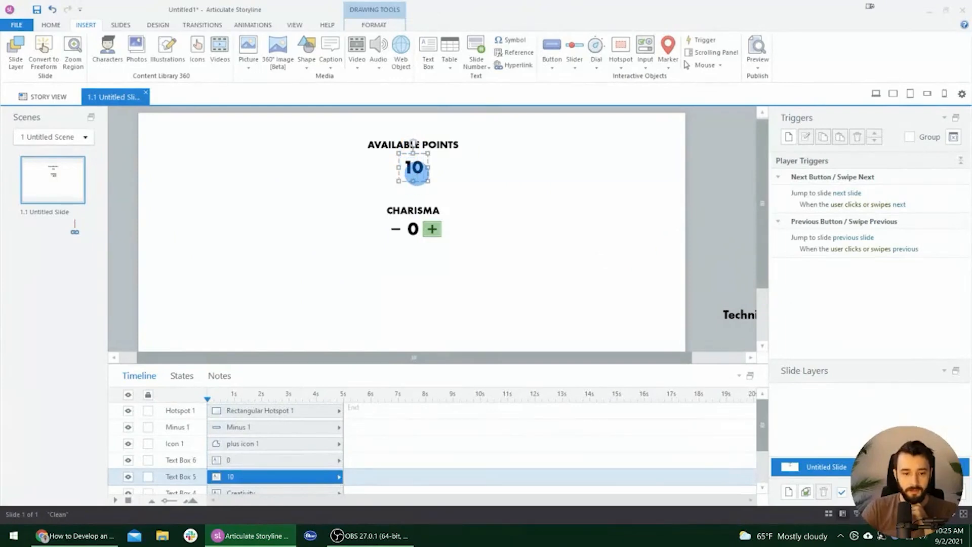
{"action": "left_click_drag", "start_coordinate": [422, 172], "coordinate": [416, 171]}
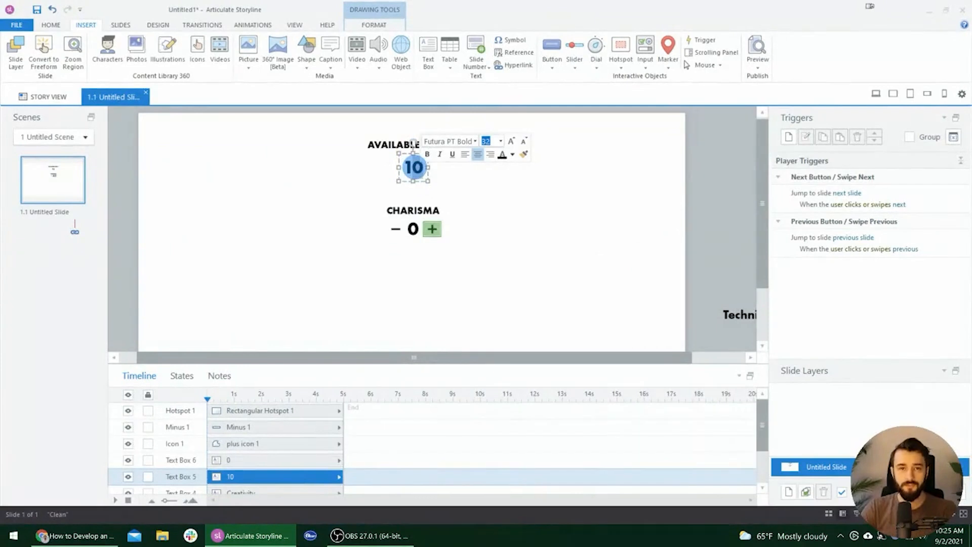
{"action": "left_click_drag", "start_coordinate": [415, 168], "coordinate": [412, 168]}
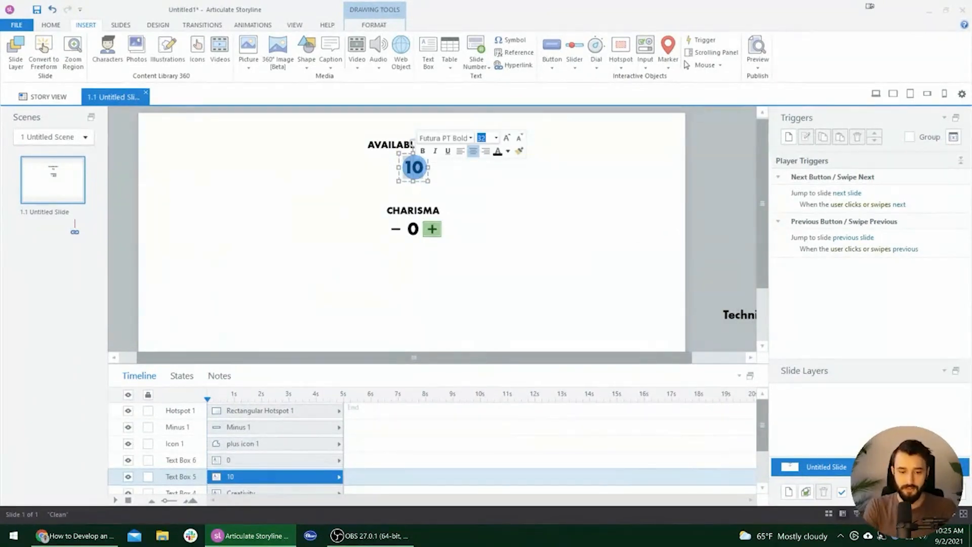
{"action": "type", "text": "%"}
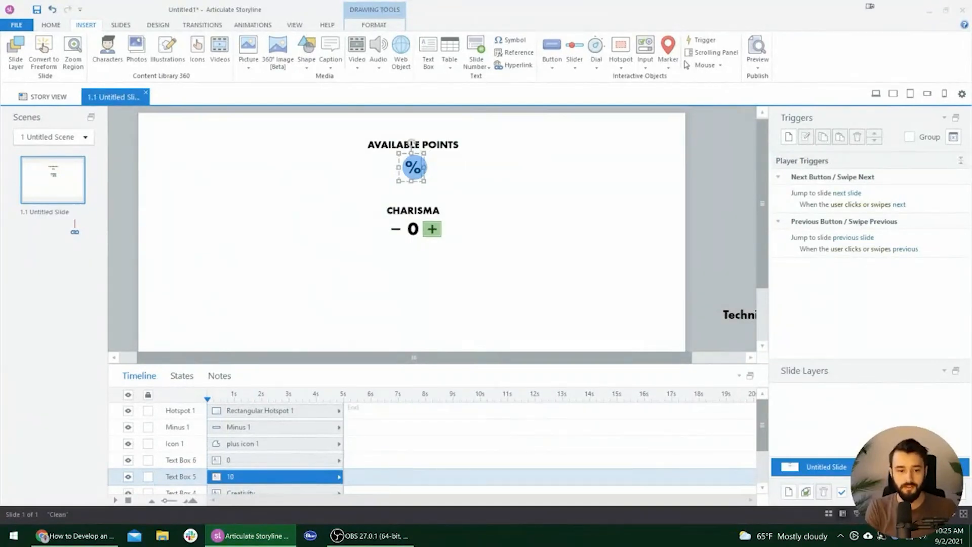
{"action": "type", "text": "totalPoints%"}
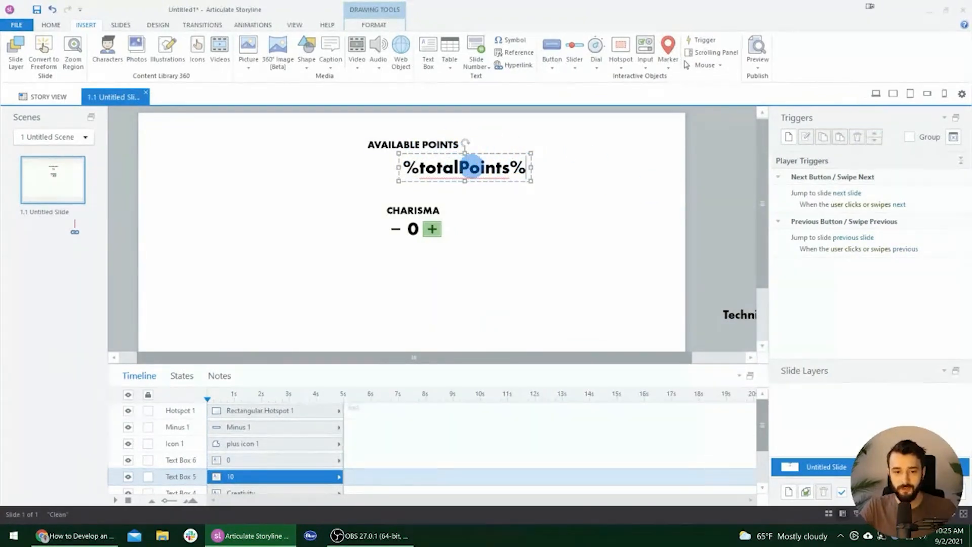
Clear the text below Available Points and insert a reference to the totalPoints variable with the Reference command
{"action": "double_click", "coordinate": [471, 168]}
{"action": "key", "text": "BackSpace"}
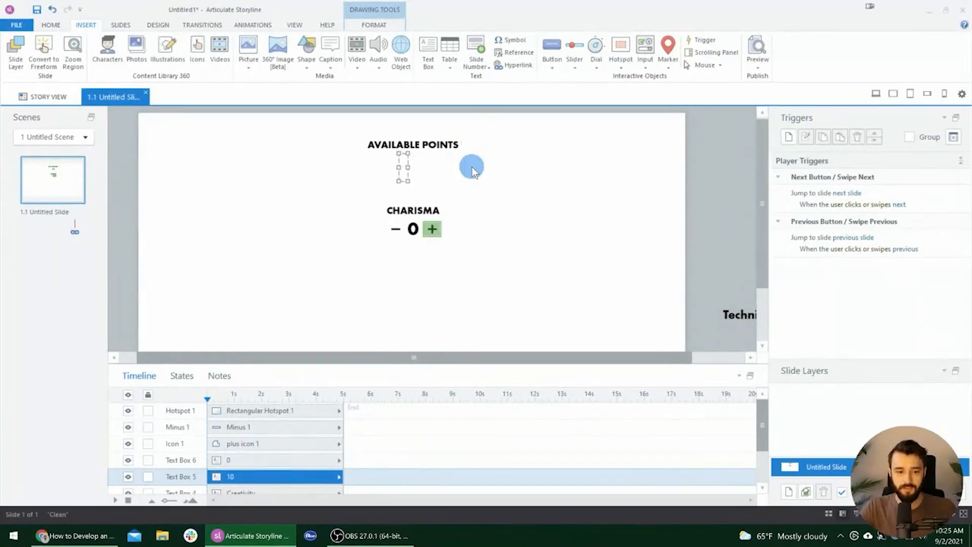
{"action": "type", "text": "f"}
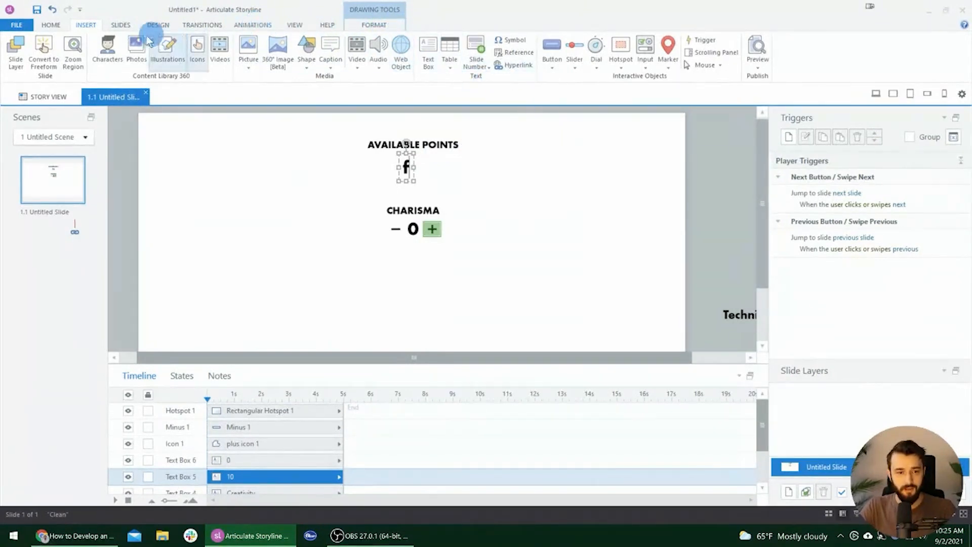
{"action": "left_click", "coordinate": [525, 54]}
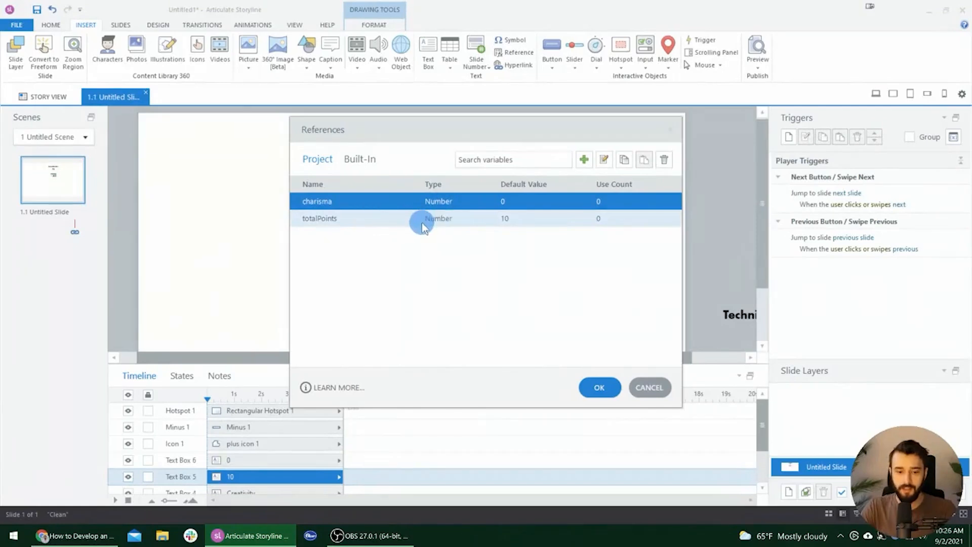
{"action": "double_click", "coordinate": [344, 221]}
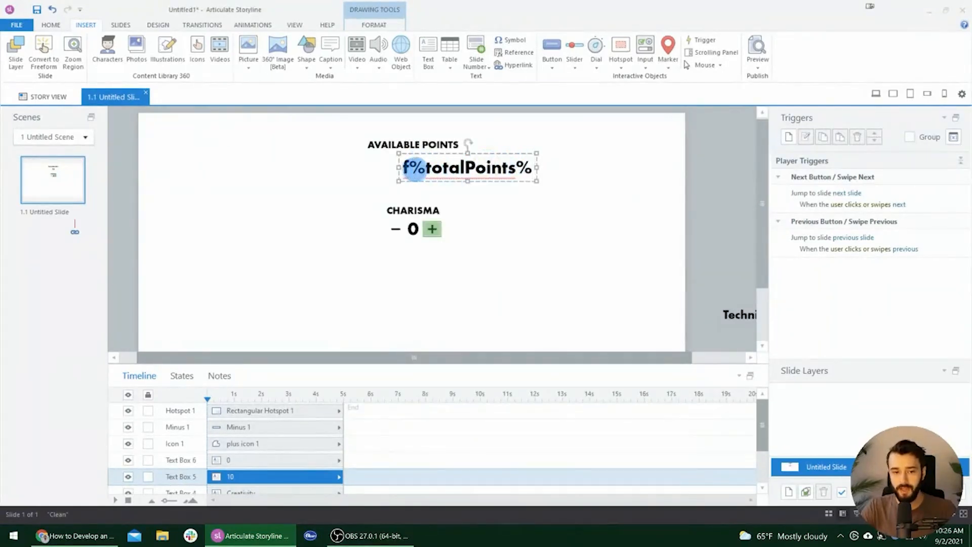
{"action": "key", "text": "BackSpace"}
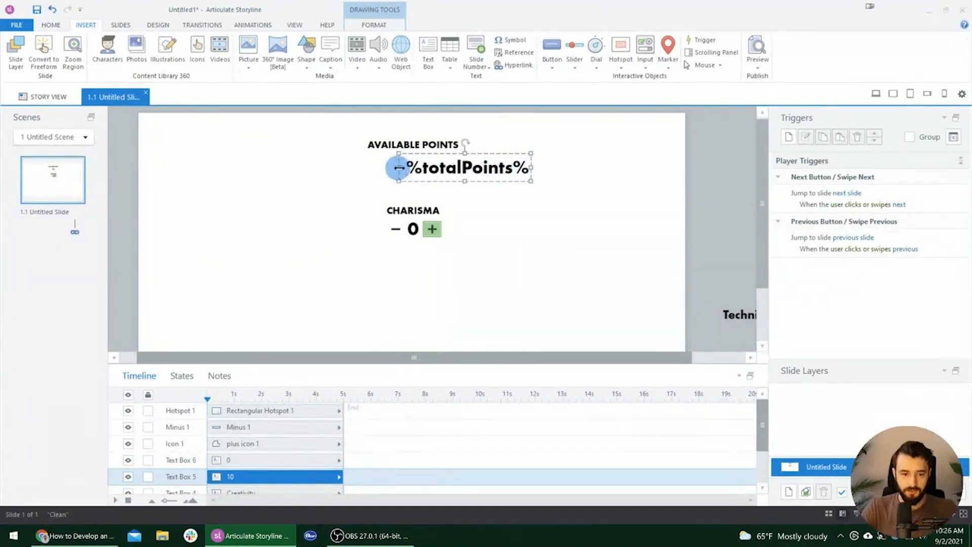
Stretch the centered %totalPoints% text box from one slide edge to the other, about 1275 px wide
{"action": "left_click_drag", "start_coordinate": [398, 168], "coordinate": [139, 170]}
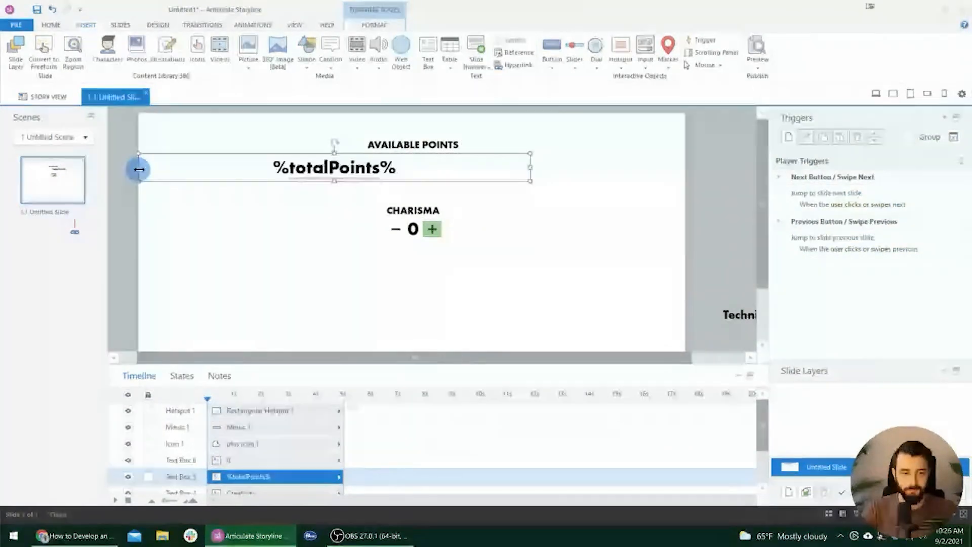
{"action": "left_click_drag", "start_coordinate": [528, 168], "coordinate": [684, 174]}
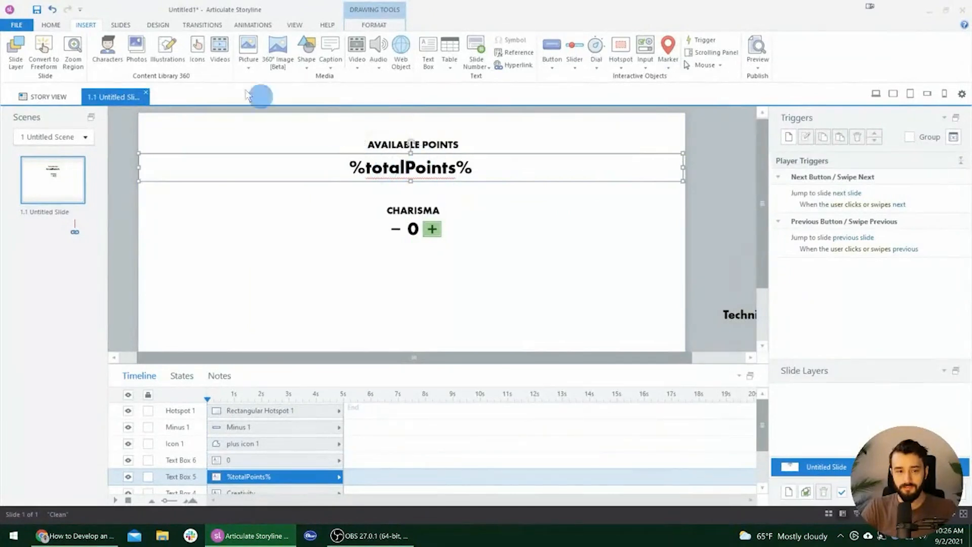
{"action": "left_click", "coordinate": [50, 25]}
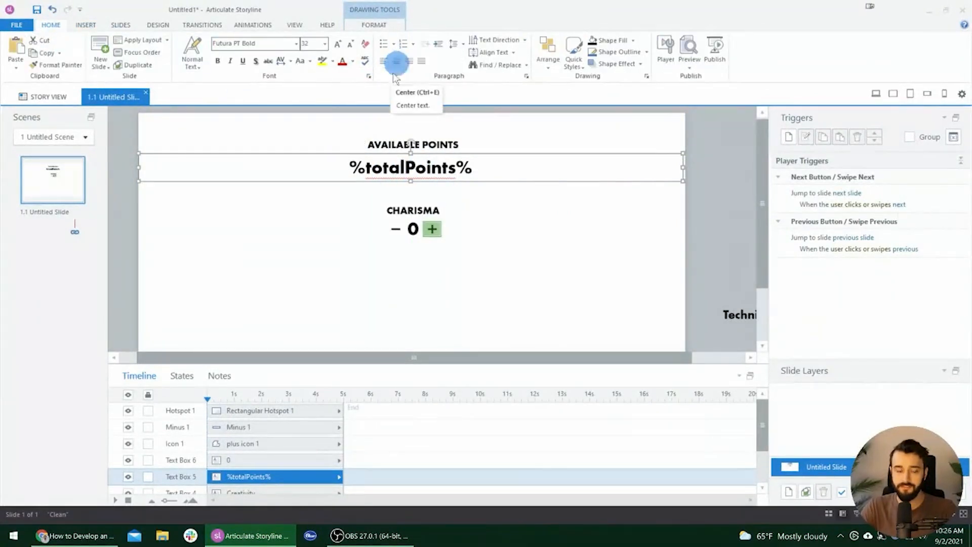
{"action": "left_click_drag", "start_coordinate": [351, 167], "coordinate": [494, 169]}
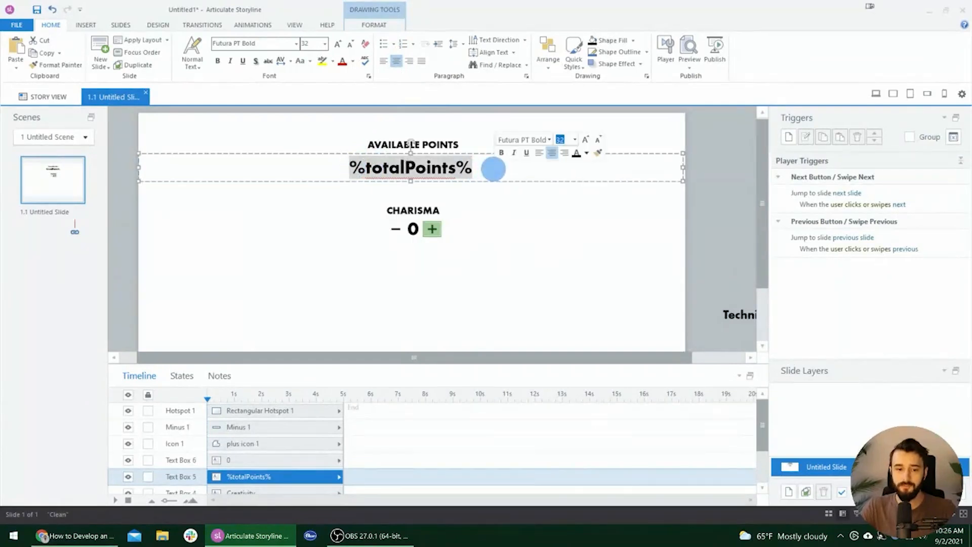
{"action": "left_click_drag", "start_coordinate": [680, 166], "coordinate": [684, 166]}
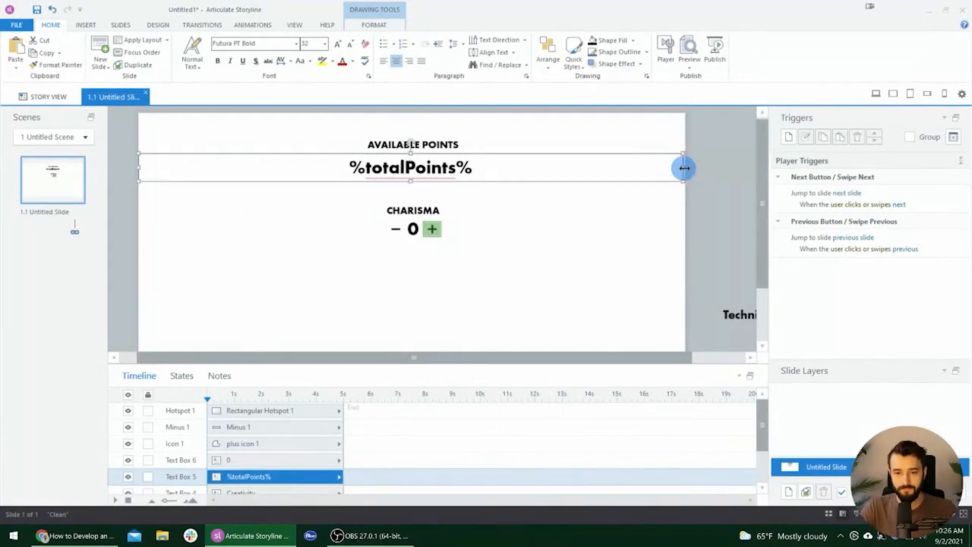
Set the %totalPoints% text box's width to 1280 px and its X position to 0
{"action": "left_click", "coordinate": [390, 31]}
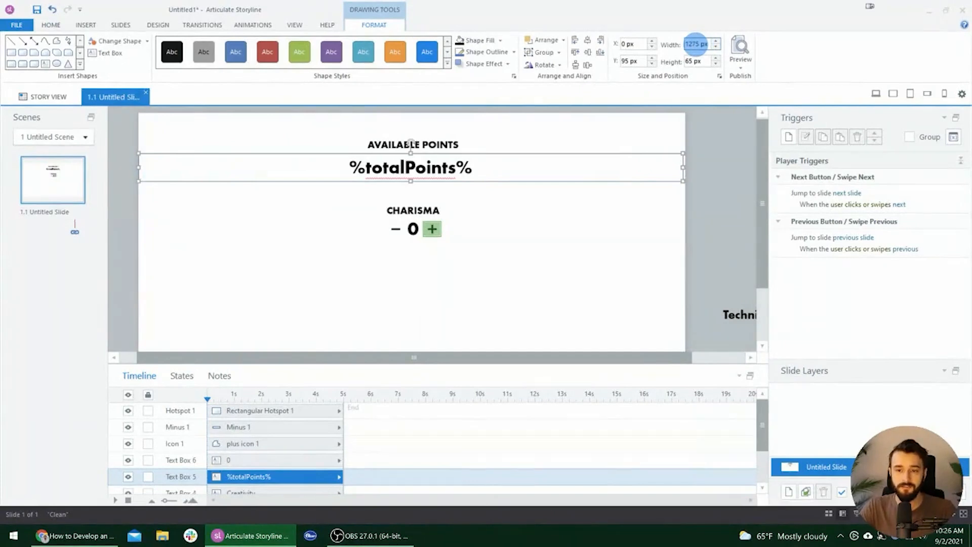
{"action": "key", "text": "BackSpace"}
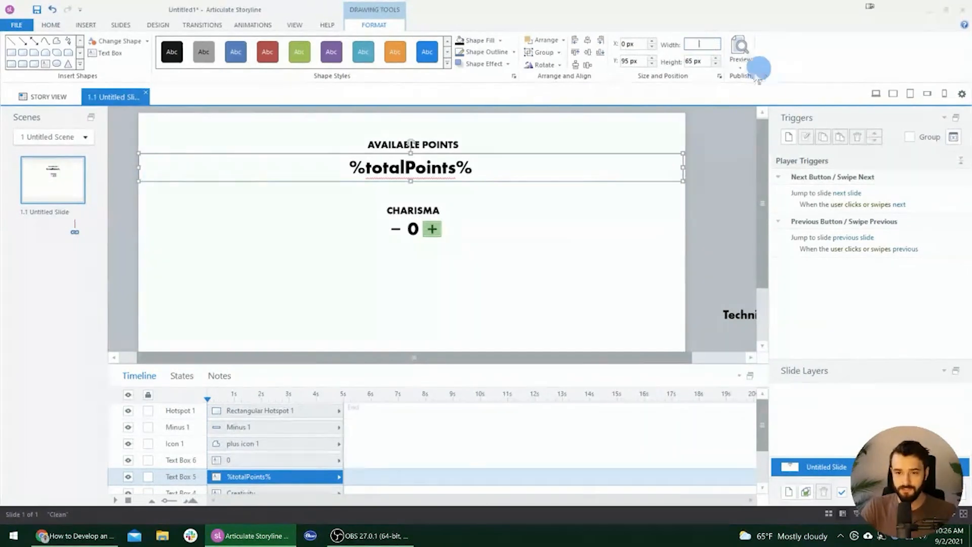
{"action": "key", "text": "Tab"}
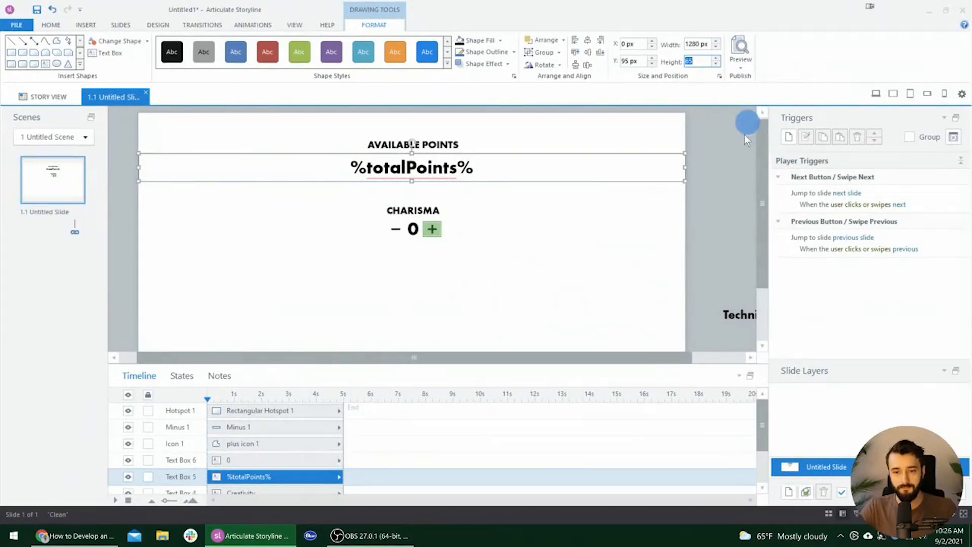
{"action": "left_click", "coordinate": [636, 44]}
{"action": "type", "text": "0"}
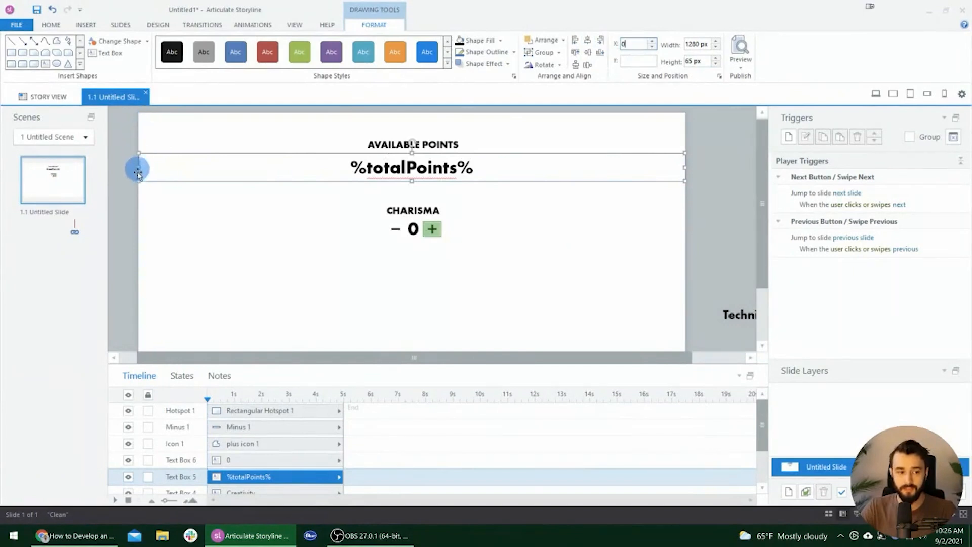
{"action": "left_click", "coordinate": [630, 43]}
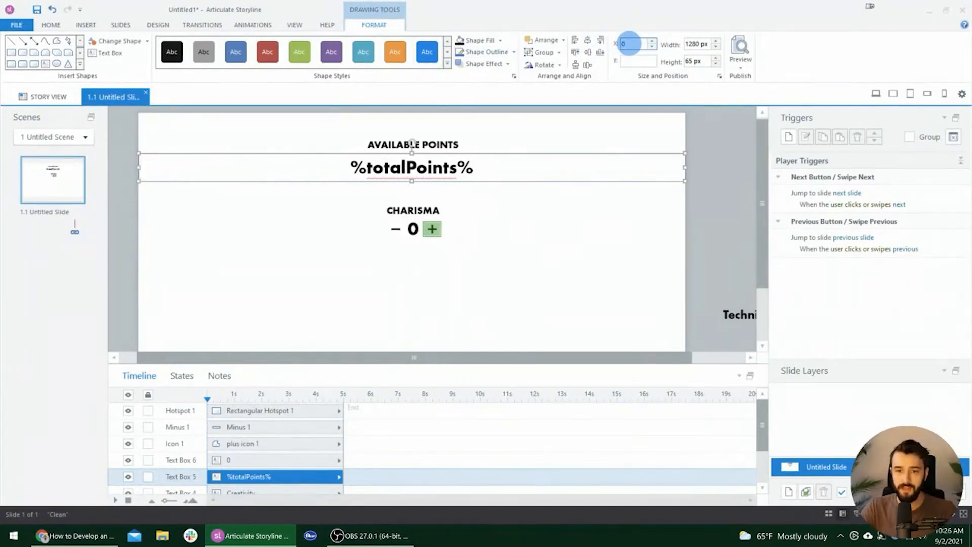
{"action": "left_click", "coordinate": [144, 188]}
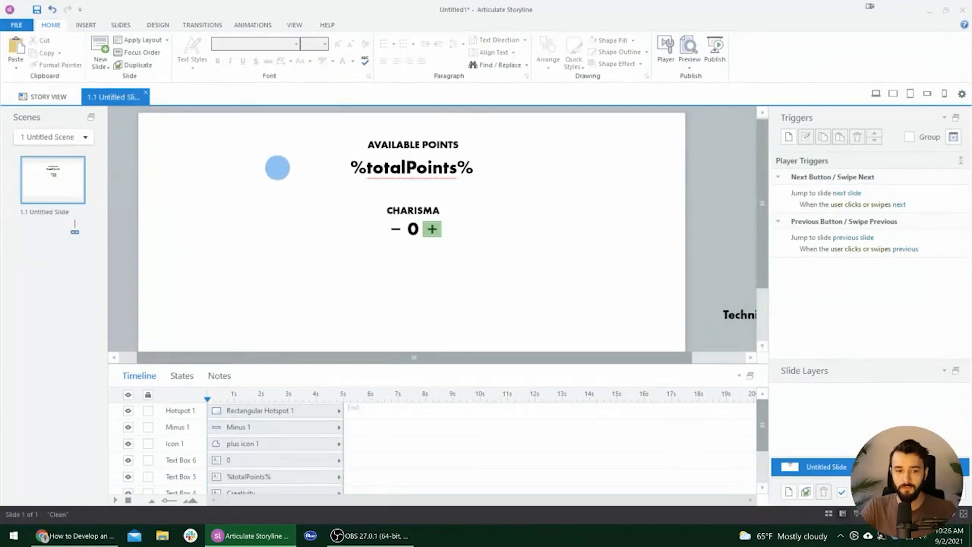
{"action": "left_click", "coordinate": [271, 177]}
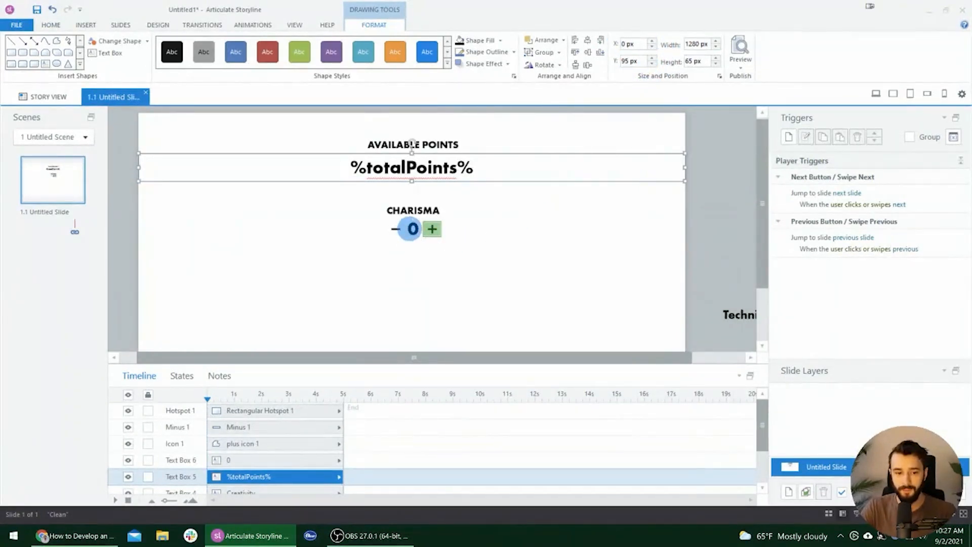
Set the X position of the Charisma value's text box to 0 px and open its width for editing
{"action": "left_click", "coordinate": [413, 229]}
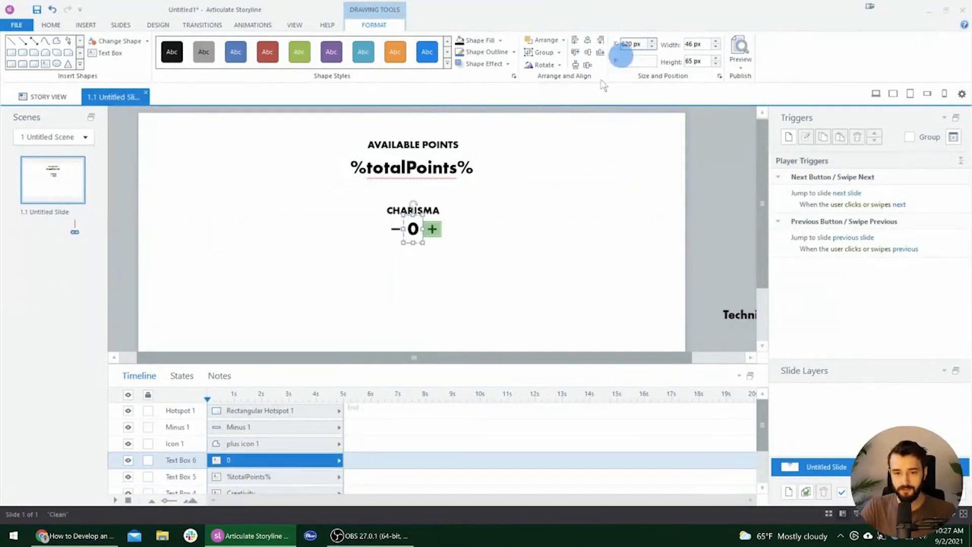
{"action": "left_click", "coordinate": [632, 44]}
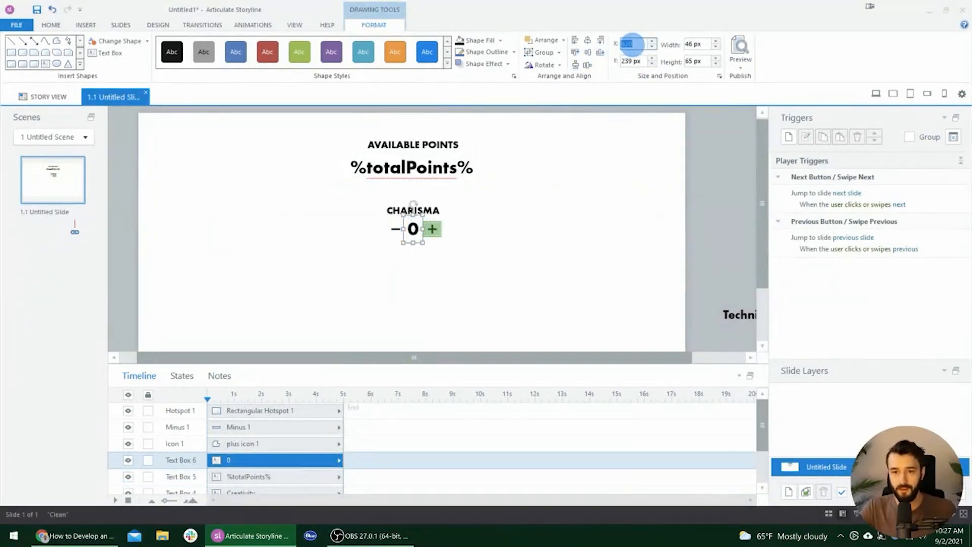
{"action": "type", "text": "0"}
{"action": "key", "text": "Tab"}
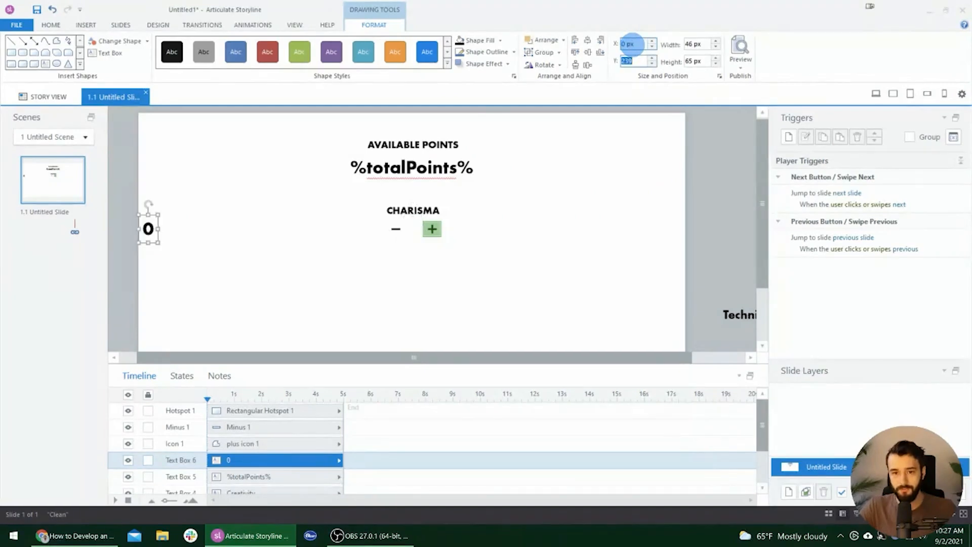
{"action": "left_click", "coordinate": [698, 44]}
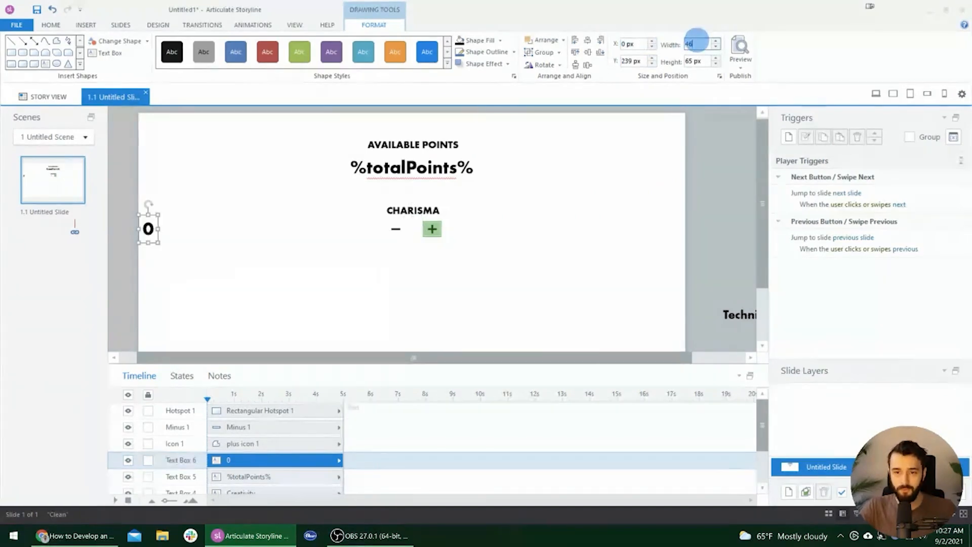
Set the width of the 0 text box under CHARISMA to 1280 px and replace its text with the variable reference %charisma%
{"action": "type", "text": "1280"}
{"action": "key", "text": "Tab"}
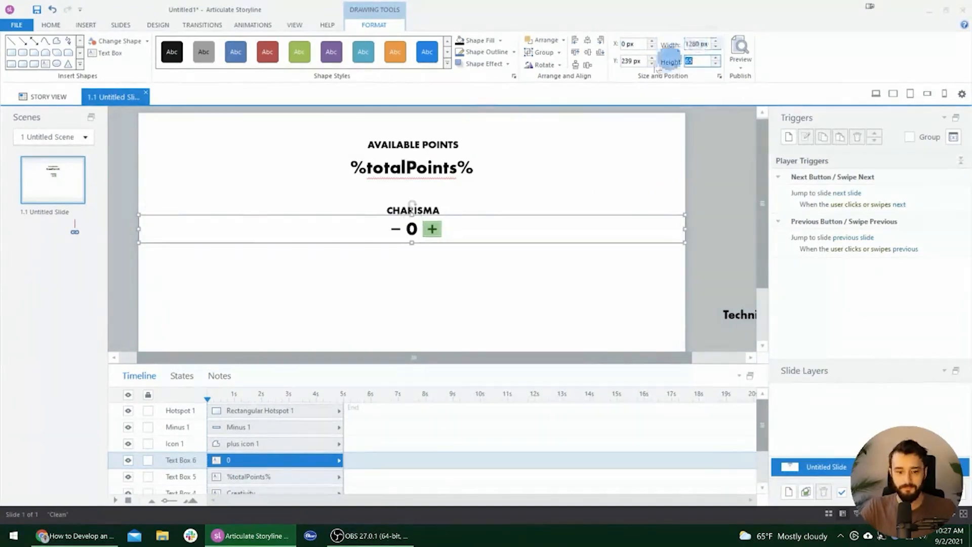
{"action": "left_click", "coordinate": [415, 228]}
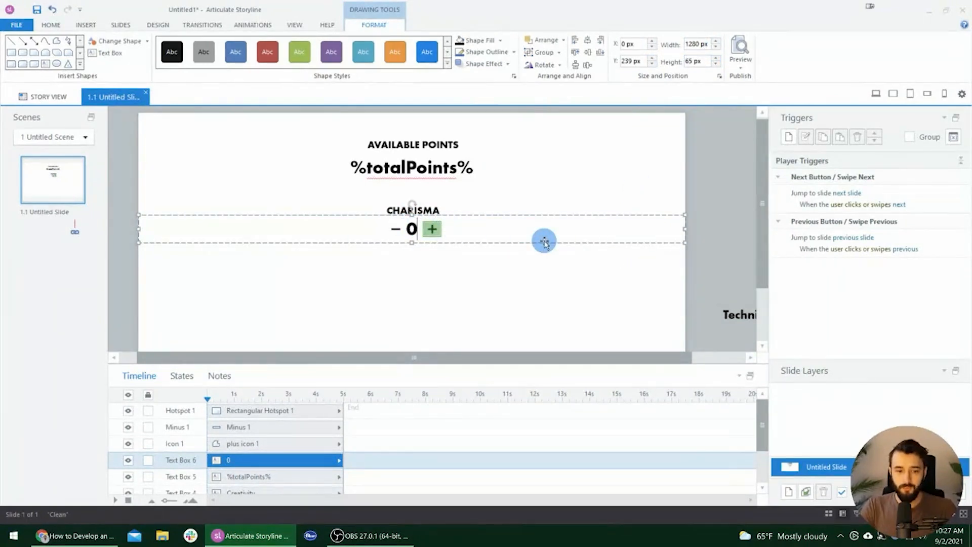
{"action": "type", "text": "%charisma%"}
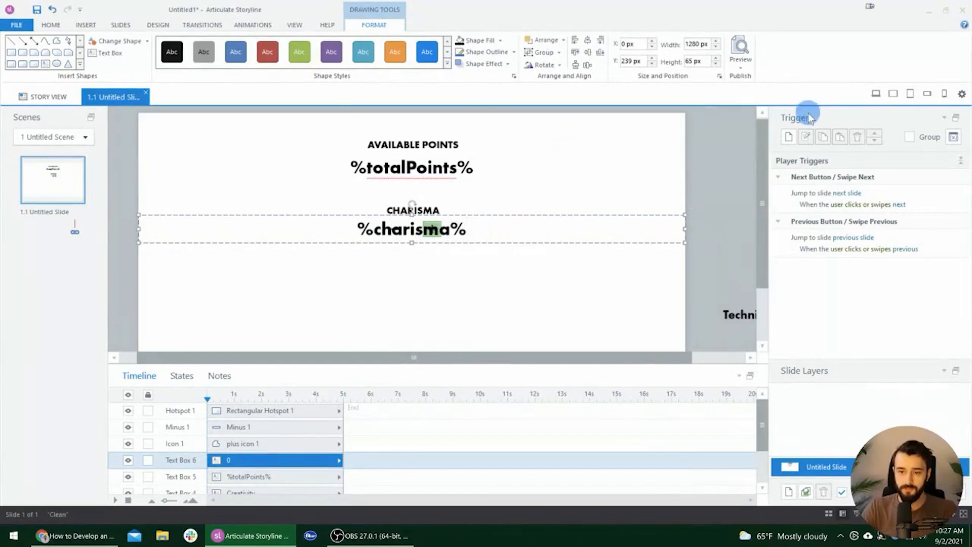
Preview the slide to check how the charisma value sits between the minus and plus icons, and return to editing
{"action": "left_click", "coordinate": [876, 94]}
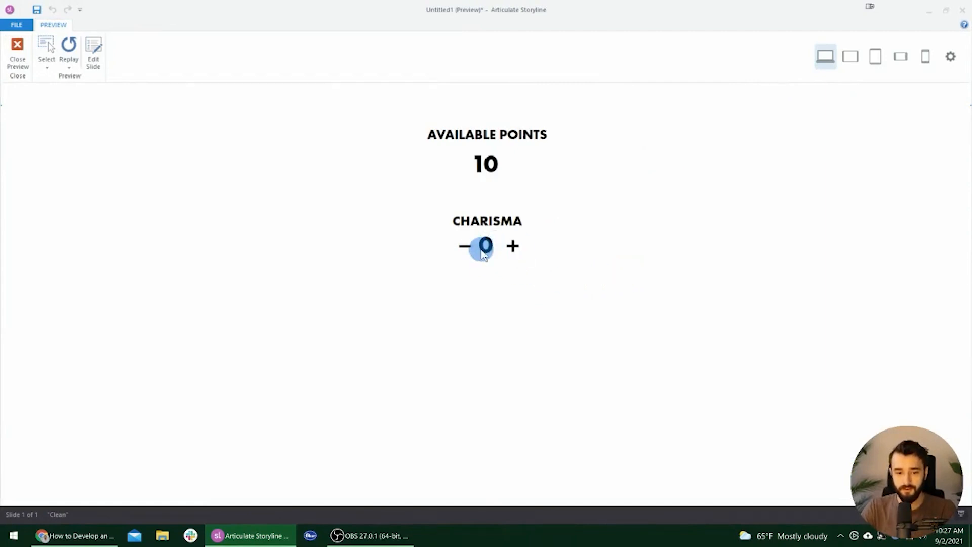
{"action": "left_click", "coordinate": [15, 59]}
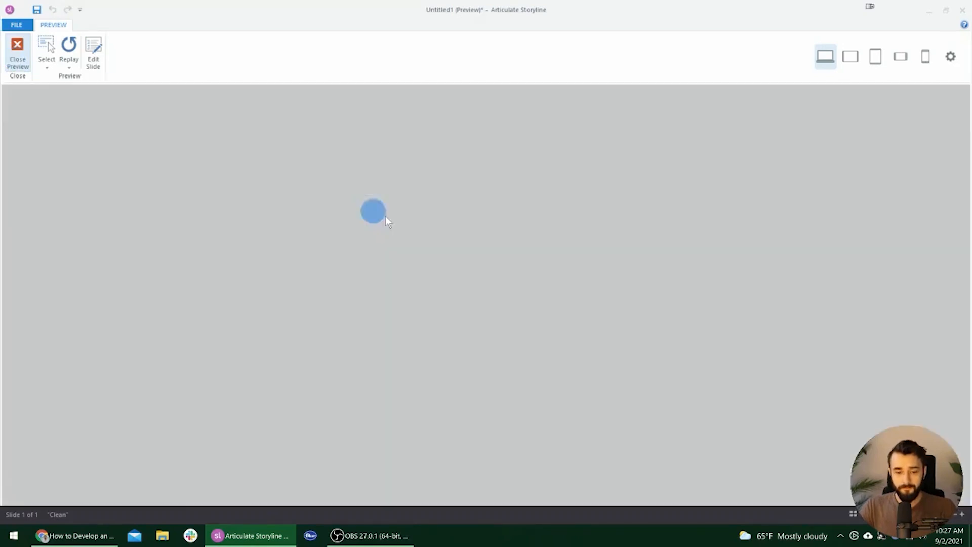
{"action": "scroll", "coordinate": [453, 230], "scroll_direction": "up", "scroll_amount": 2, "text": "ctrl"}
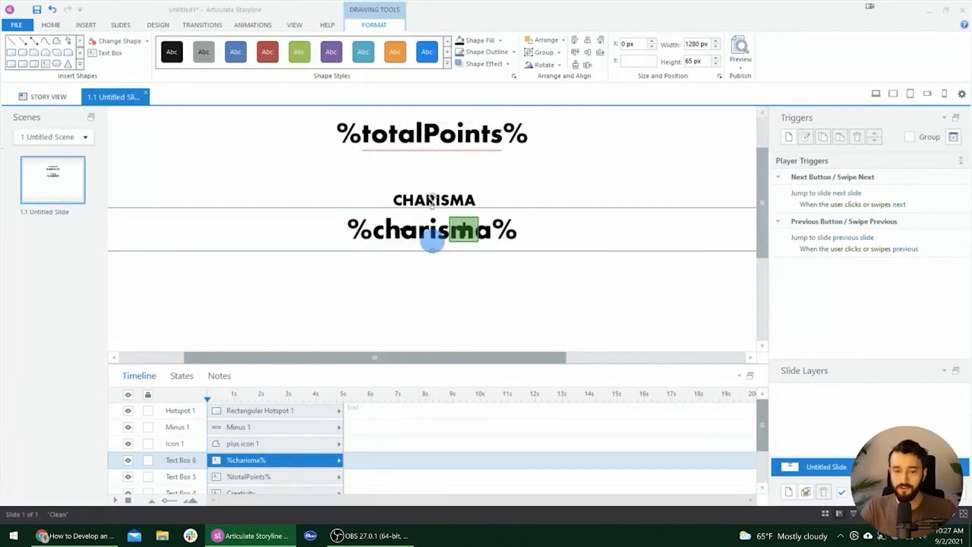
{"action": "left_click", "coordinate": [180, 460]}
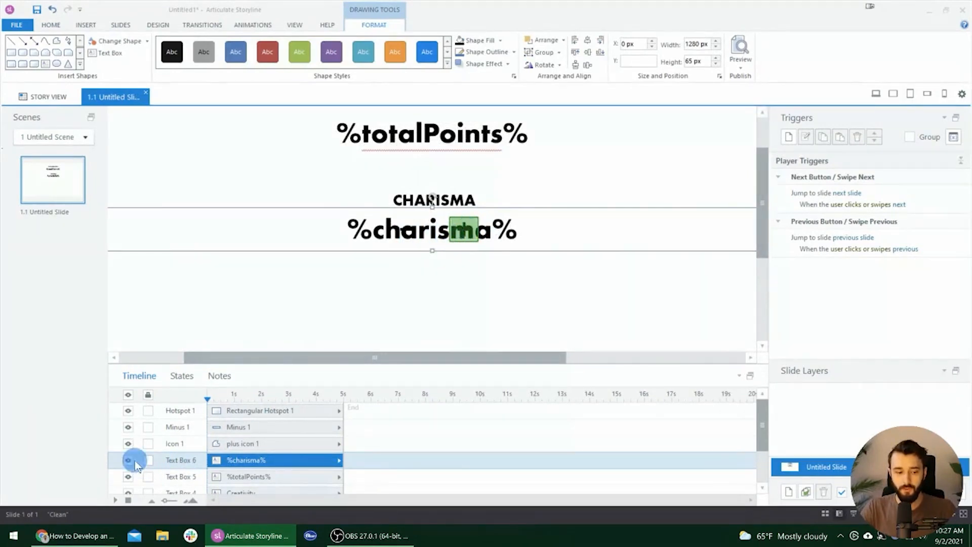
{"action": "scroll", "coordinate": [367, 237], "scroll_direction": "down", "scroll_amount": 1}
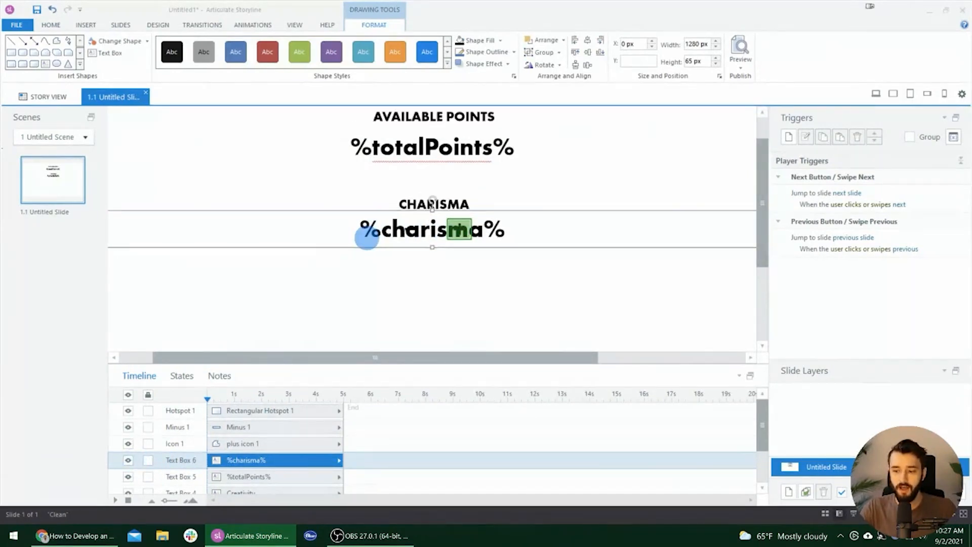
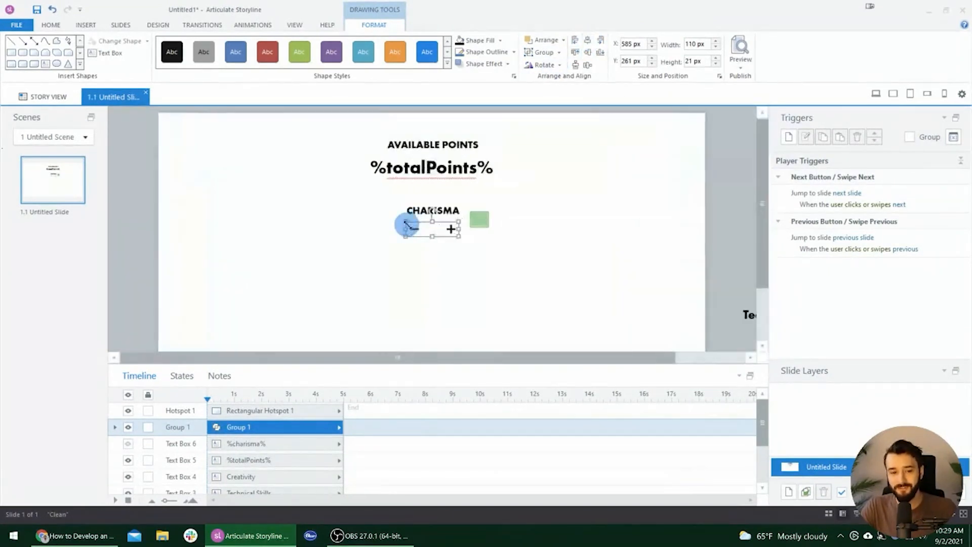
Ungroup the minus and plus icons and show the hidden %charisma% text box again
{"action": "scroll", "coordinate": [421, 216], "scroll_direction": "up", "scroll_amount": 3}
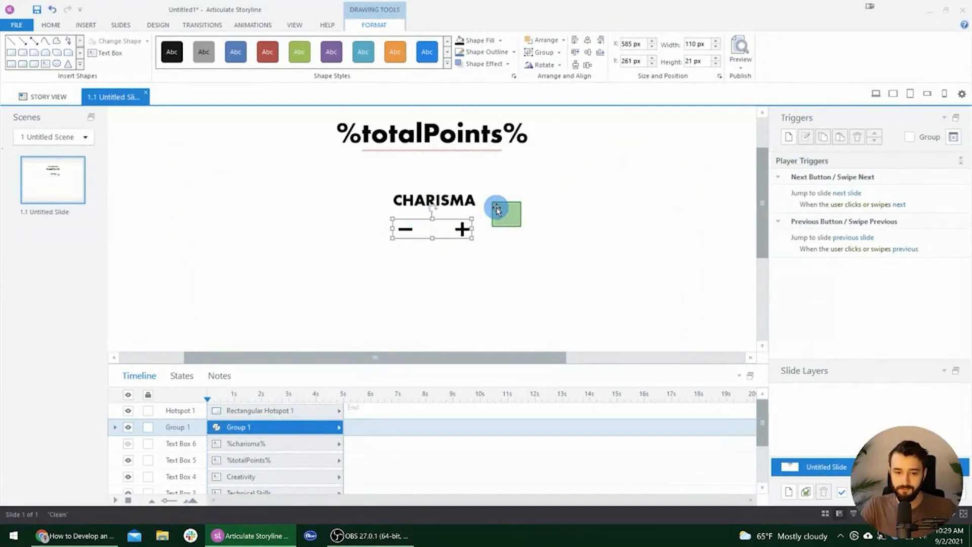
{"action": "key", "text": "ctrl+shift+g"}
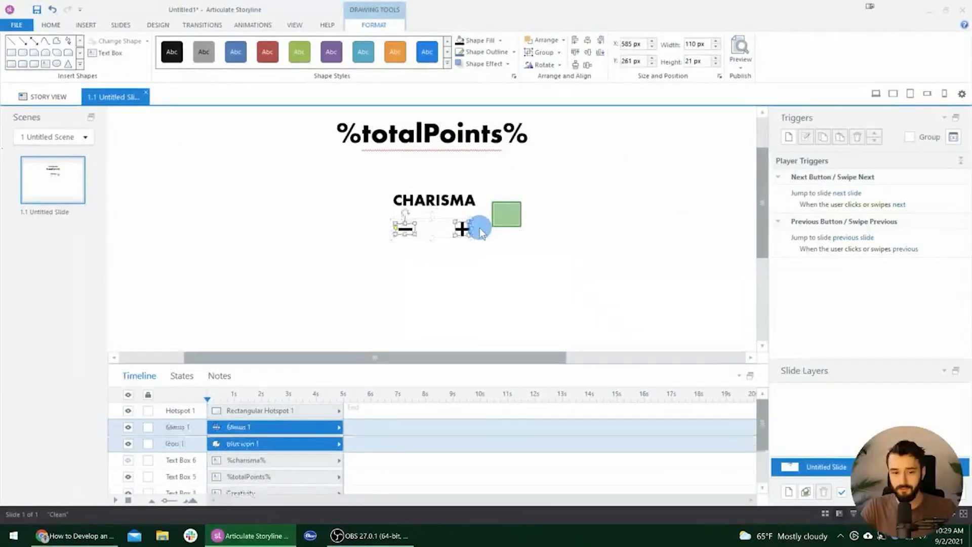
{"action": "scroll", "coordinate": [463, 274], "scroll_direction": "down", "scroll_amount": 3}
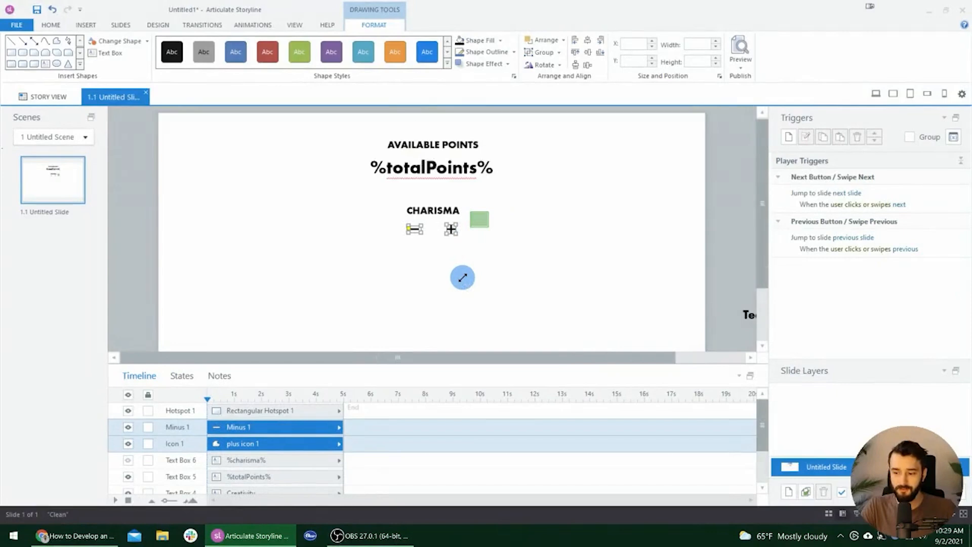
{"action": "scroll", "coordinate": [462, 277], "scroll_direction": "up", "scroll_amount": 1}
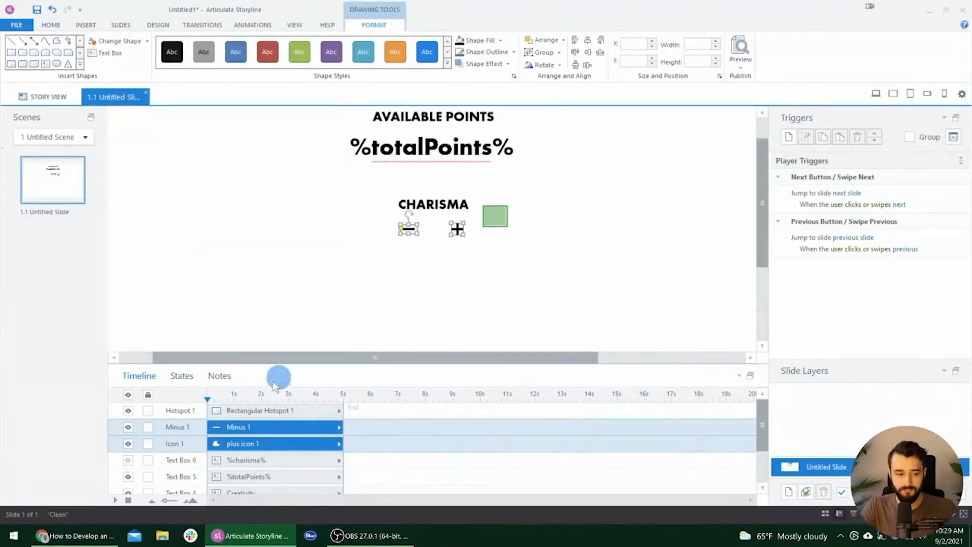
{"action": "left_click", "coordinate": [127, 463]}
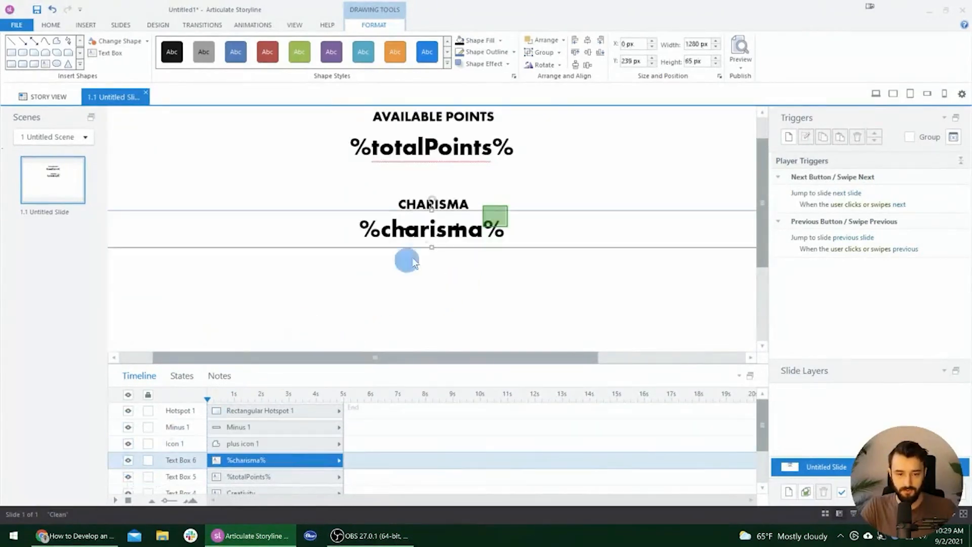
Nudge the %charisma% text box 4 px to the right, checking its spacing between the icons in the slide preview
{"action": "left_click", "coordinate": [874, 97]}
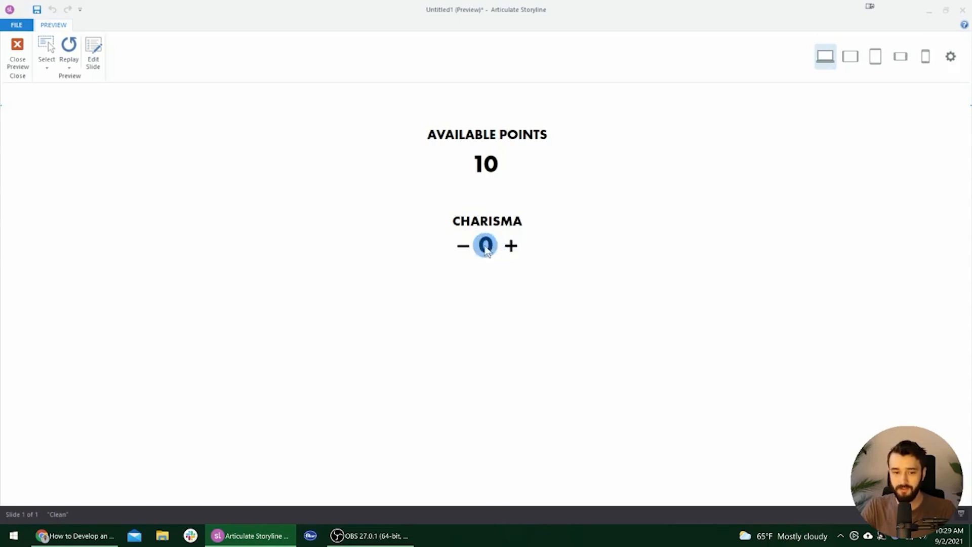
{"action": "left_click", "coordinate": [20, 49]}
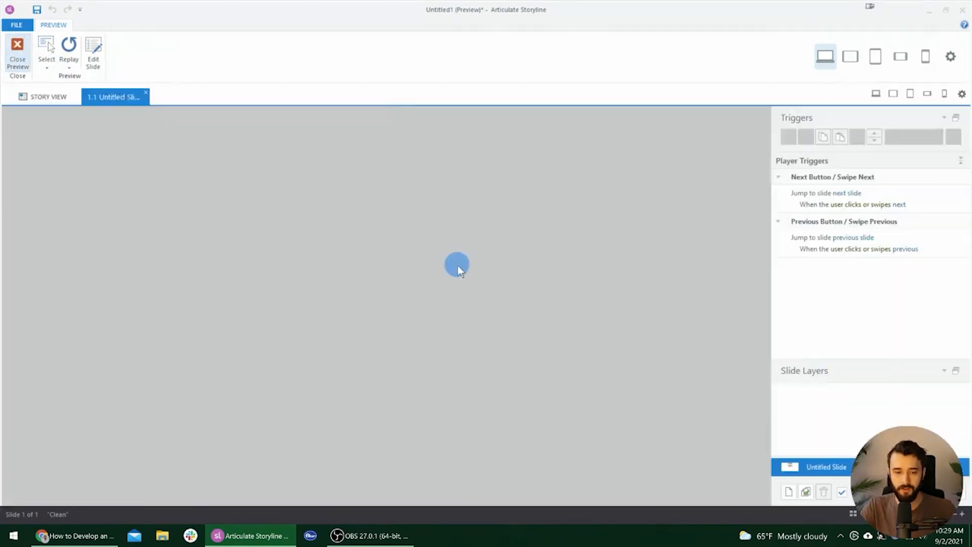
{"action": "key", "text": "Escape"}
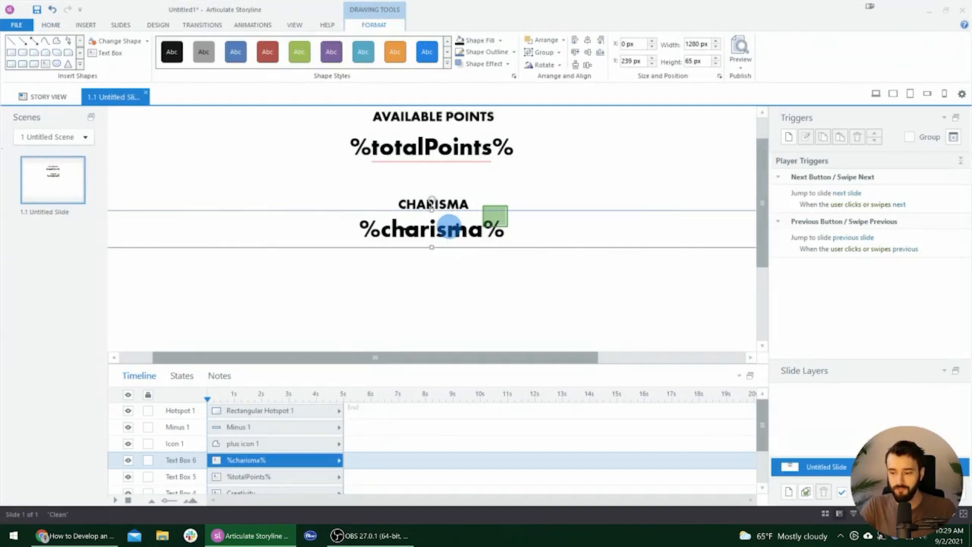
{"action": "key", "text": "ctrl+Right"}
{"action": "key", "text": "ctrl+Right"}
{"action": "key", "text": "ctrl+Right"}
{"action": "key", "text": "ctrl+Right"}
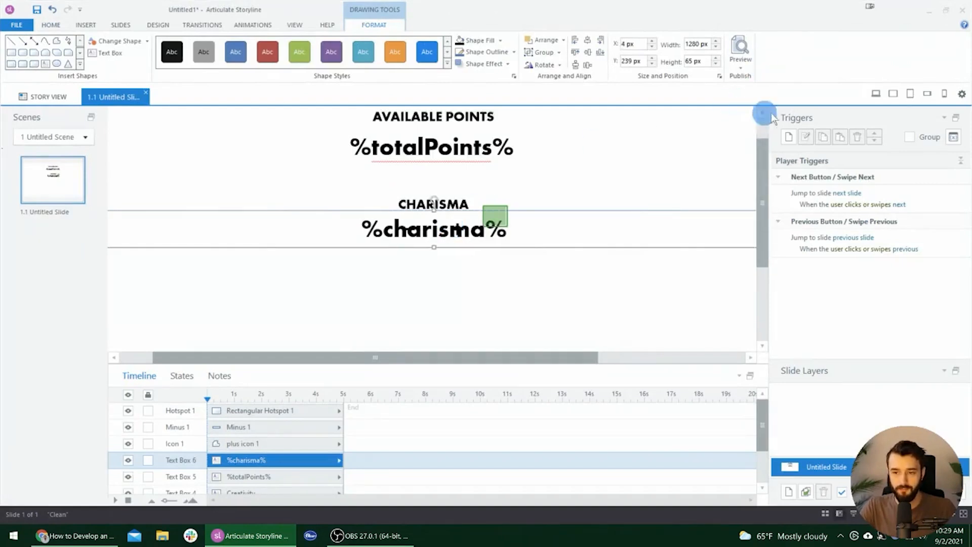
{"action": "left_click", "coordinate": [871, 97]}
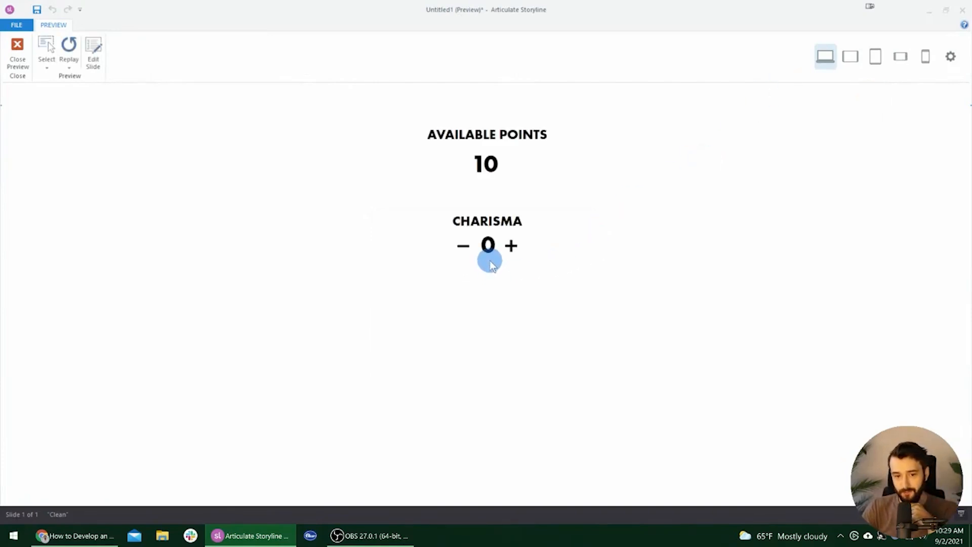
{"action": "left_click", "coordinate": [17, 50]}
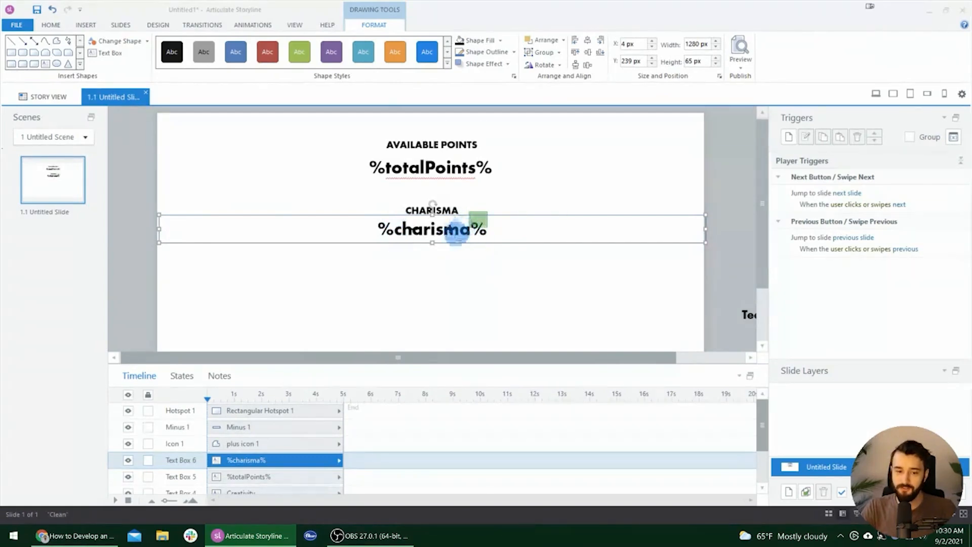
Review the default values of the project variables charisma and totalPoints without changing them
{"action": "left_click", "coordinate": [439, 230]}
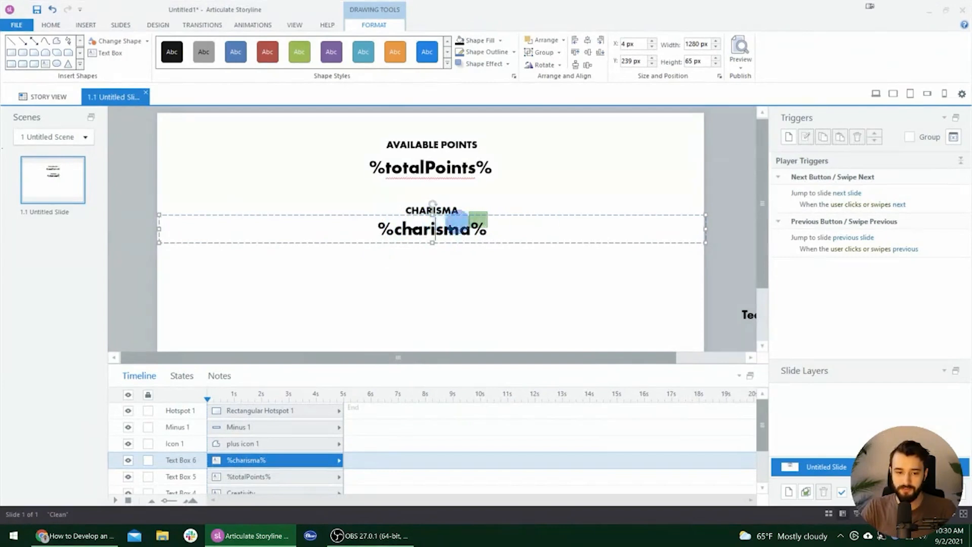
{"action": "left_click", "coordinate": [954, 137]}
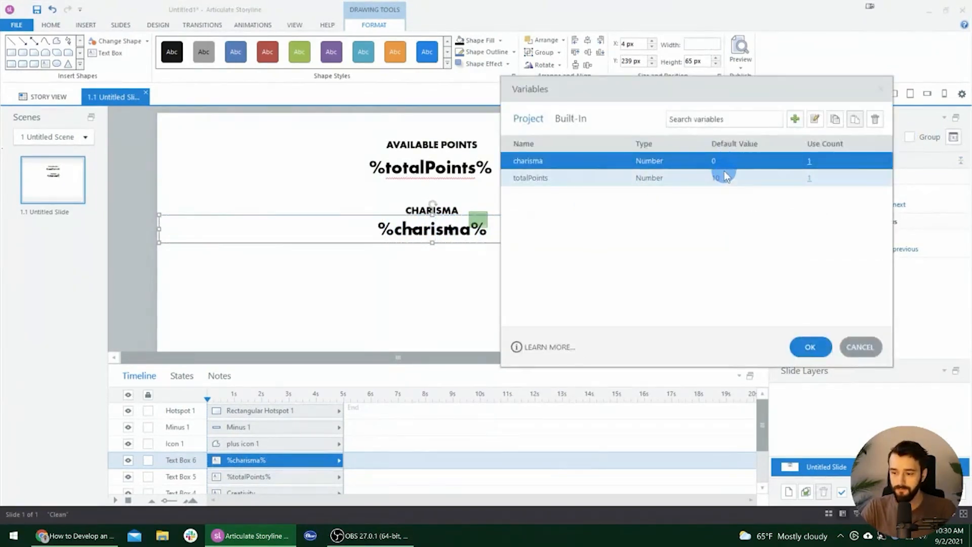
{"action": "left_click", "coordinate": [861, 347]}
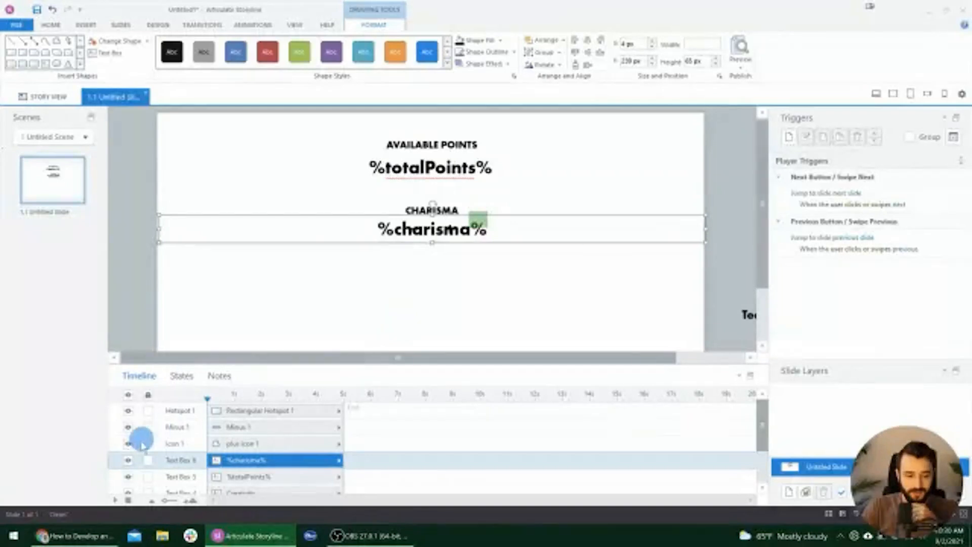
Hide the %charisma% text box and move the green hotspot over the plus icon, at X 664 px and Y 253 px
{"action": "left_click", "coordinate": [128, 460]}
{"action": "left_click_drag", "start_coordinate": [479, 224], "coordinate": [450, 228]}
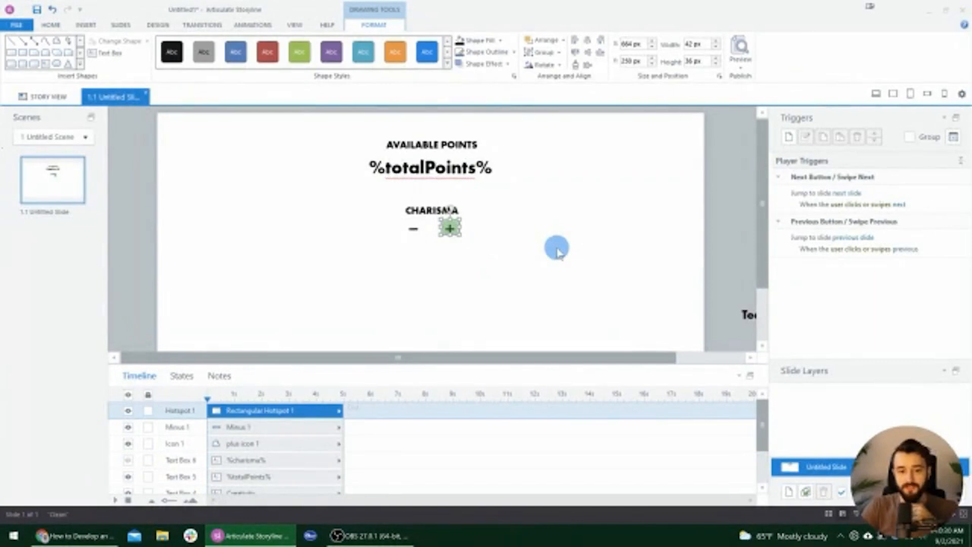
{"action": "key", "text": "Down"}
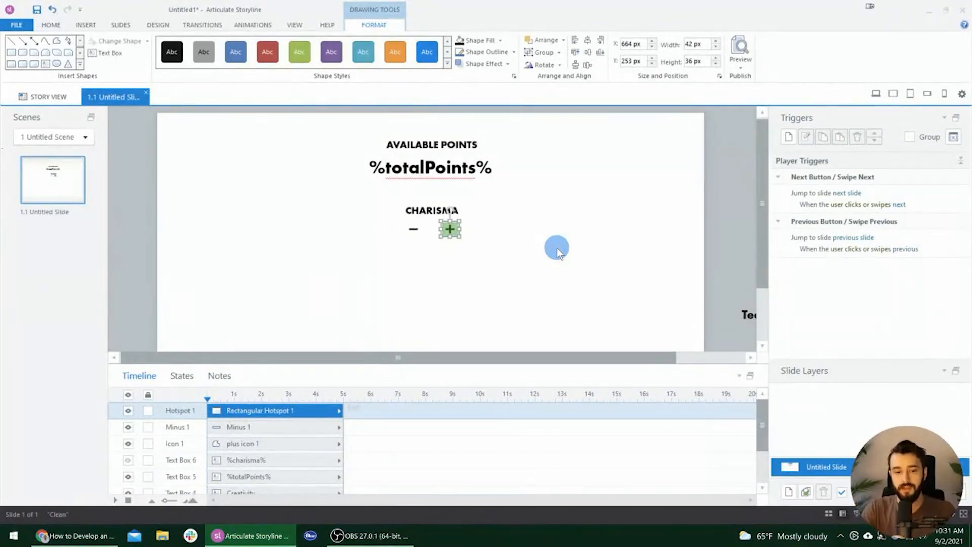
{"action": "scroll", "coordinate": [540, 230], "scroll_direction": "up", "scroll_amount": 2}
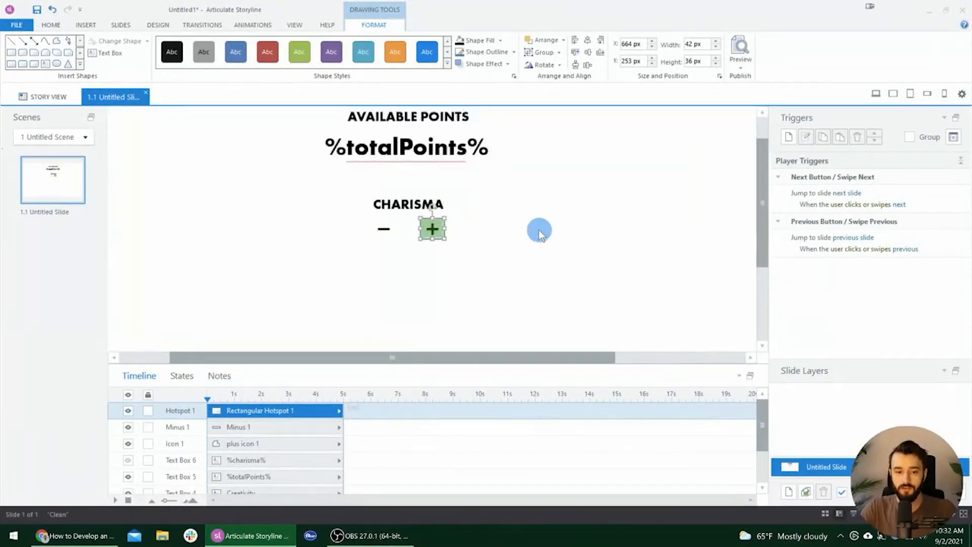
{"action": "scroll", "coordinate": [540, 234], "scroll_direction": "down", "scroll_amount": 2}
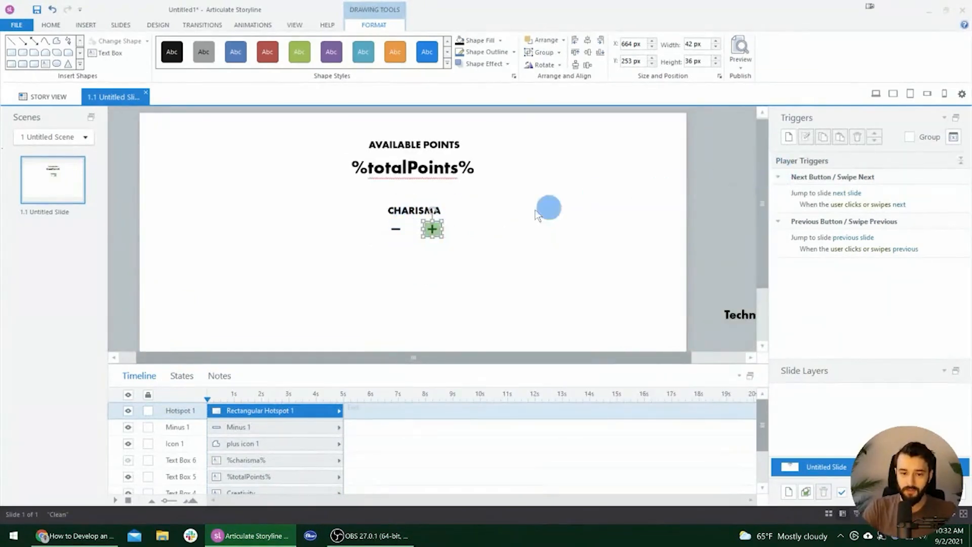
Start a new trigger that fires when the user clicks Hotspot 1 over the plus icon
{"action": "left_click", "coordinate": [448, 234]}
{"action": "left_click", "coordinate": [431, 229]}
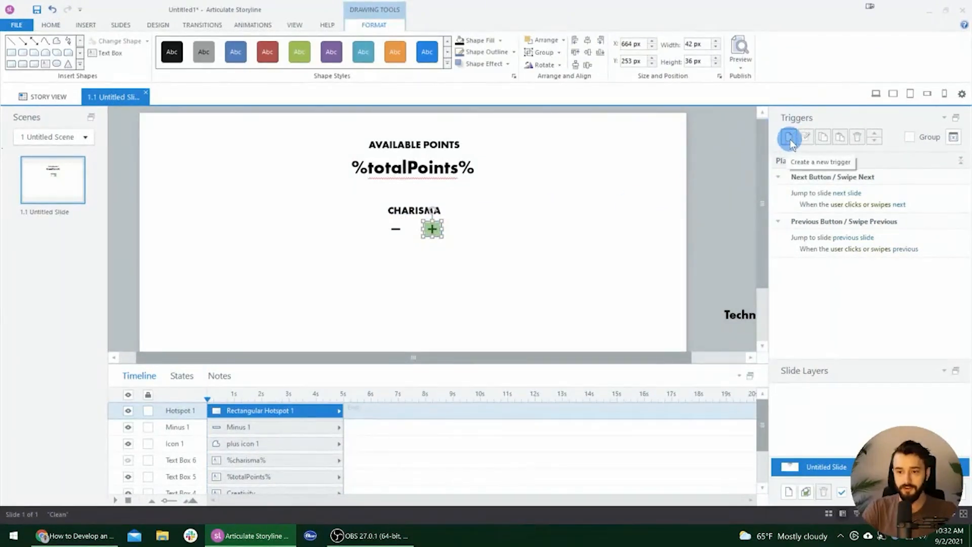
{"action": "left_click", "coordinate": [789, 140]}
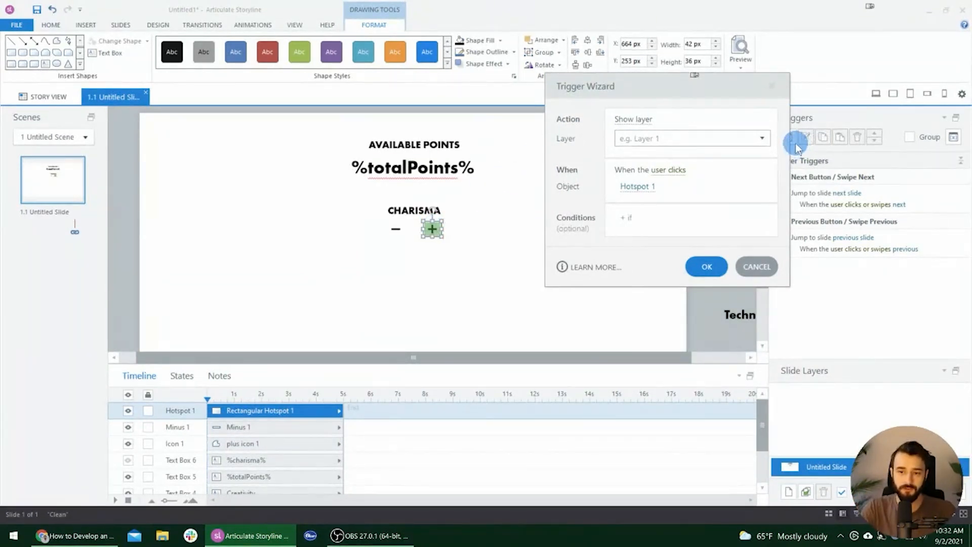
{"action": "left_click", "coordinate": [648, 185]}
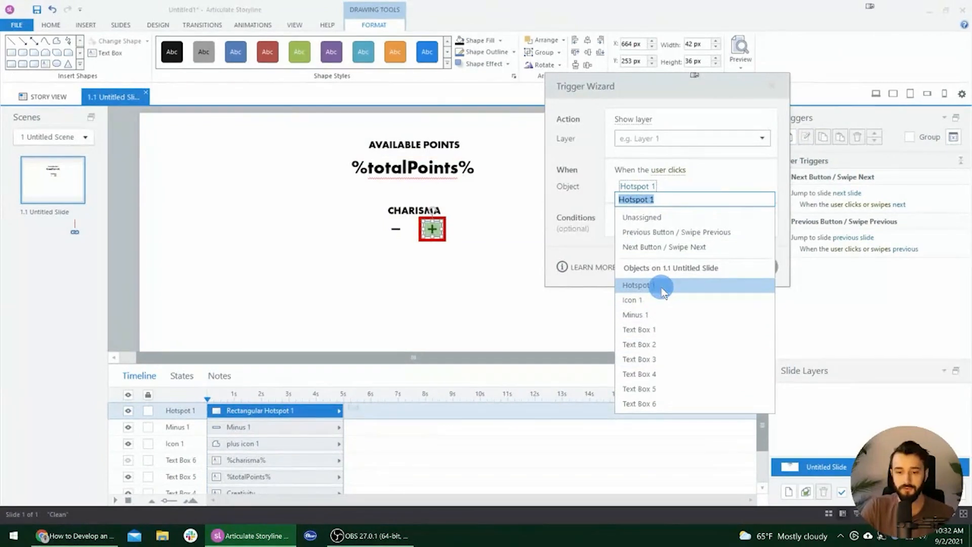
{"action": "left_click", "coordinate": [639, 285]}
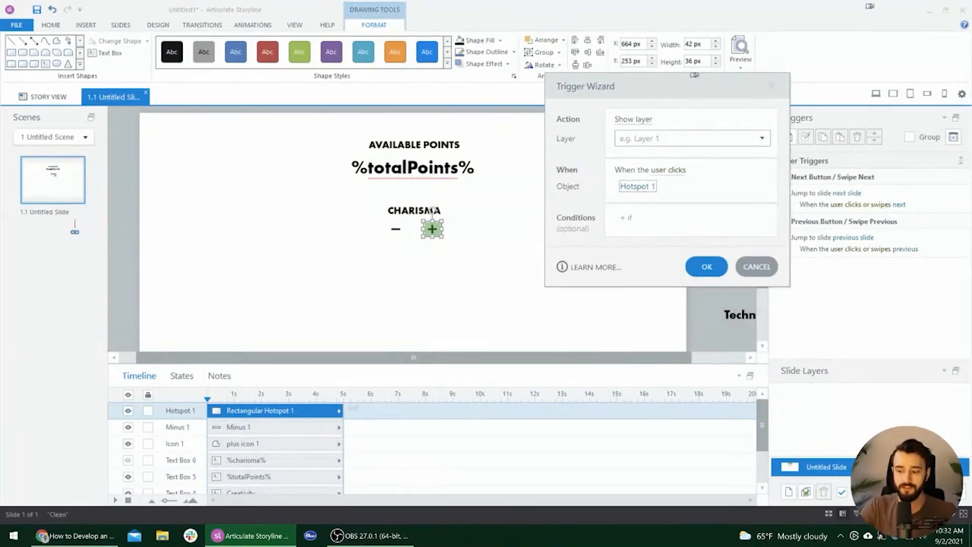
Change the new trigger's action from showing a layer to Adjust variable
{"action": "left_click", "coordinate": [633, 121]}
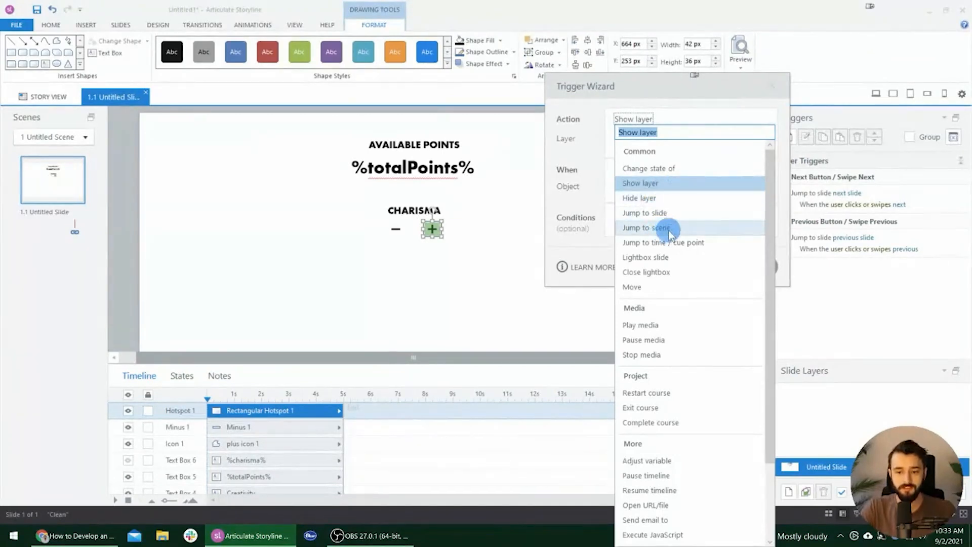
{"action": "scroll", "coordinate": [671, 234], "scroll_direction": "down", "scroll_amount": 1}
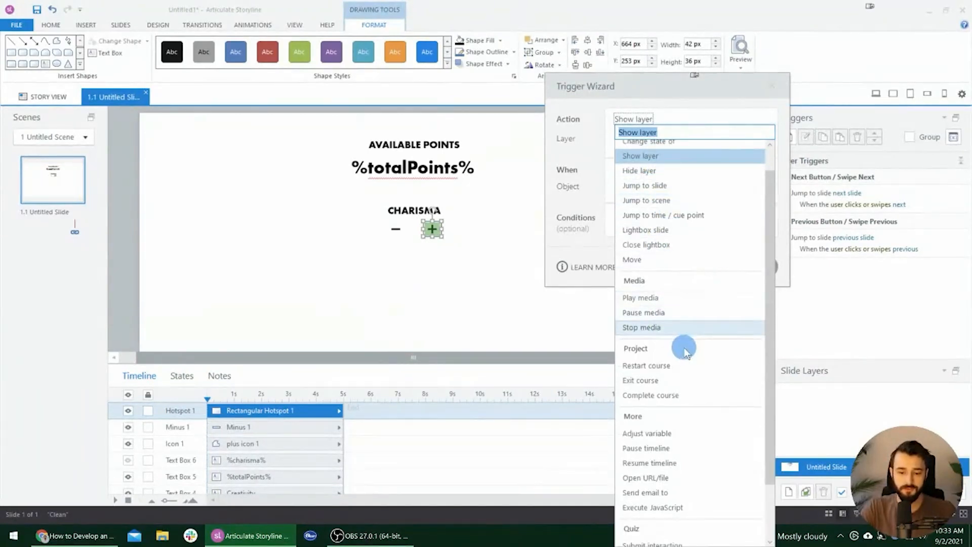
{"action": "scroll", "coordinate": [685, 350], "scroll_direction": "down", "scroll_amount": 1}
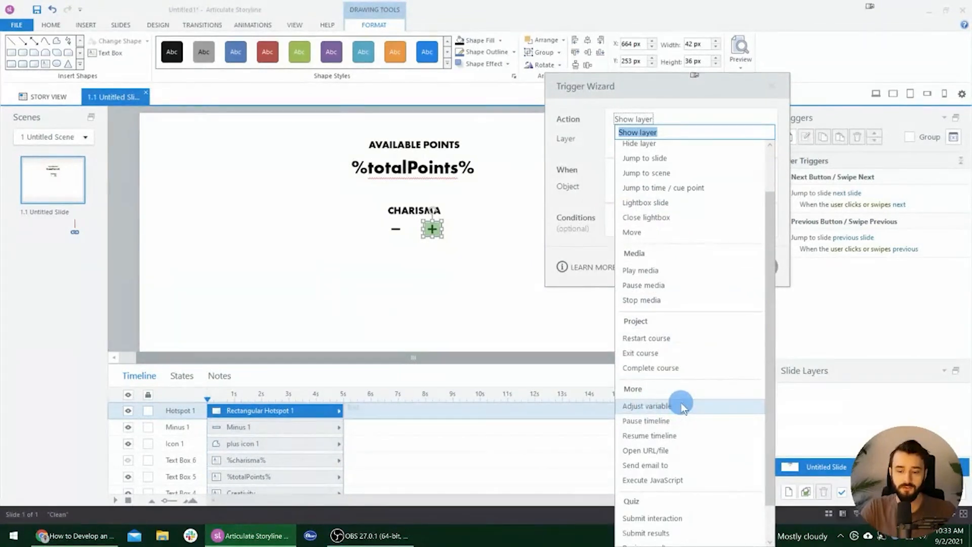
{"action": "left_click", "coordinate": [682, 403]}
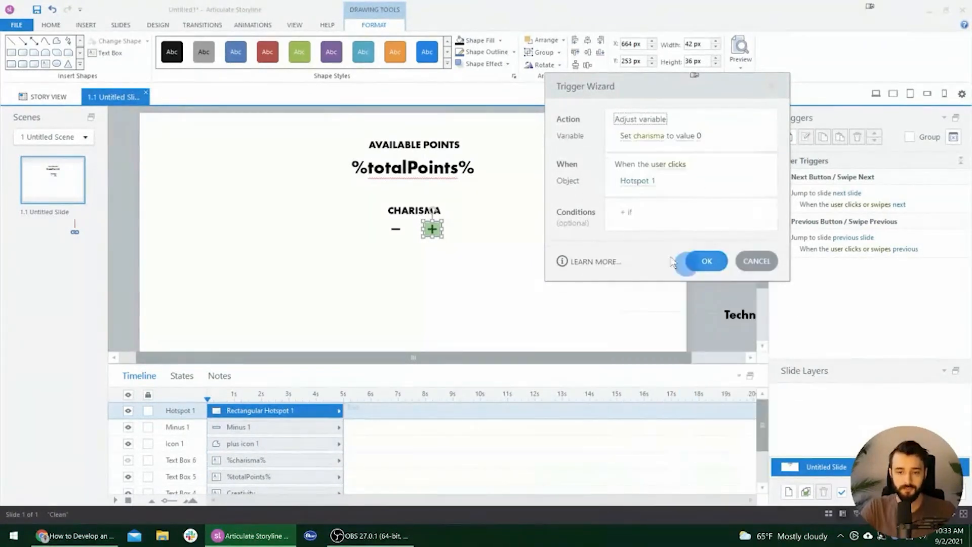
Make the Hotspot 1 trigger add value 1 to the charisma variable and save the trigger
{"action": "left_click", "coordinate": [628, 137]}
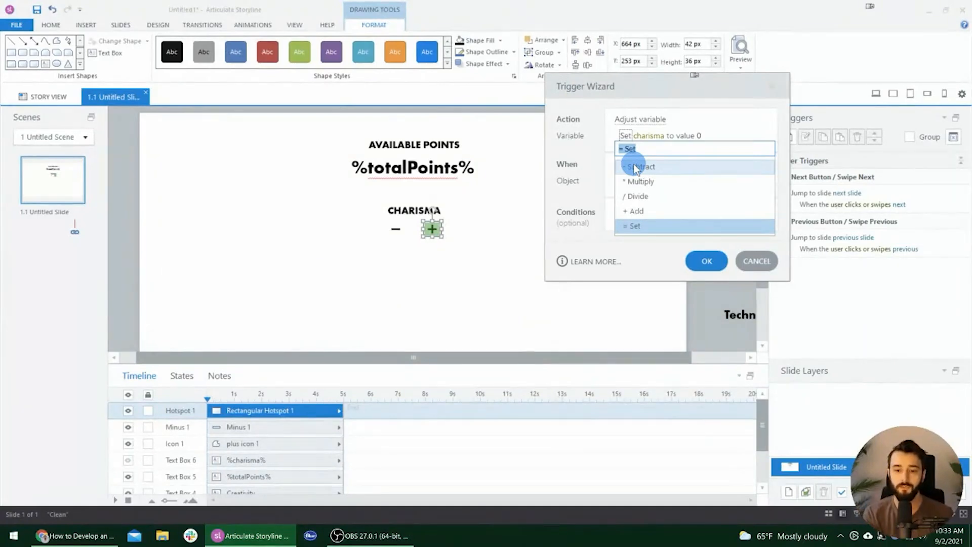
{"action": "left_click", "coordinate": [644, 213]}
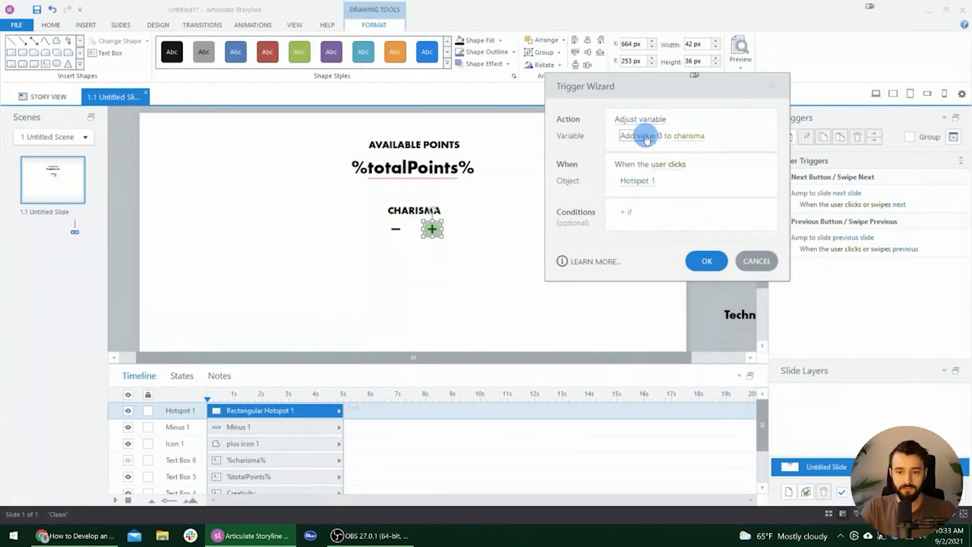
{"action": "left_click", "coordinate": [648, 136]}
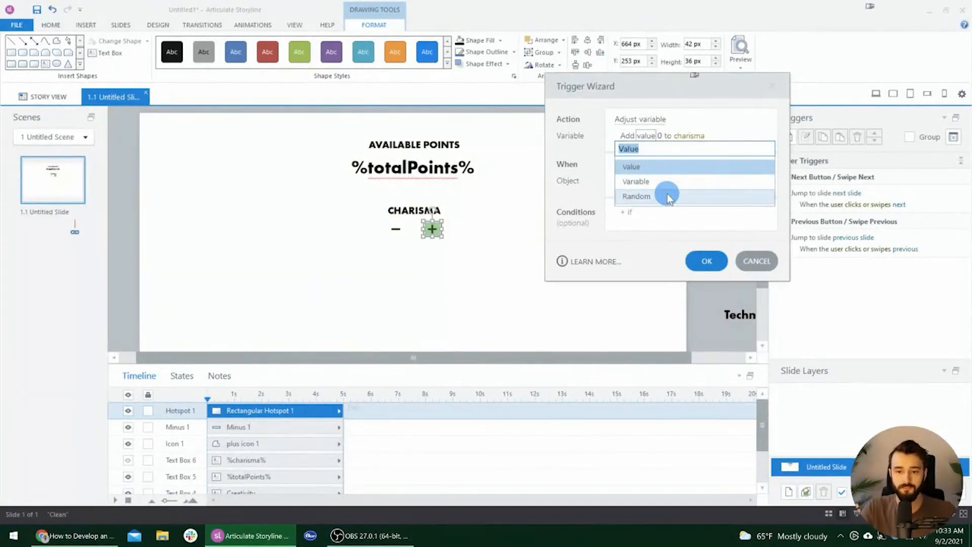
{"action": "left_click", "coordinate": [697, 117]}
{"action": "left_click", "coordinate": [661, 136]}
{"action": "type", "text": "1"}
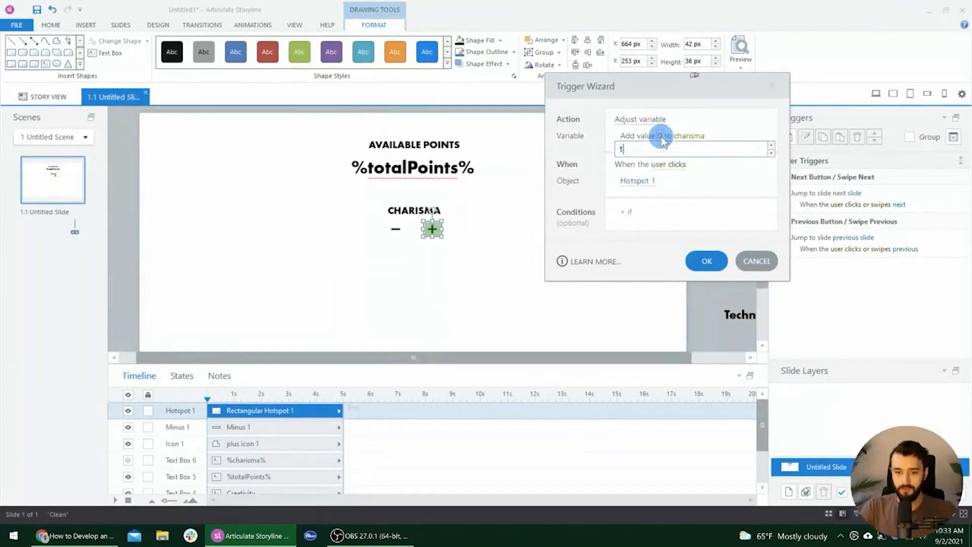
{"action": "key", "text": "Return"}
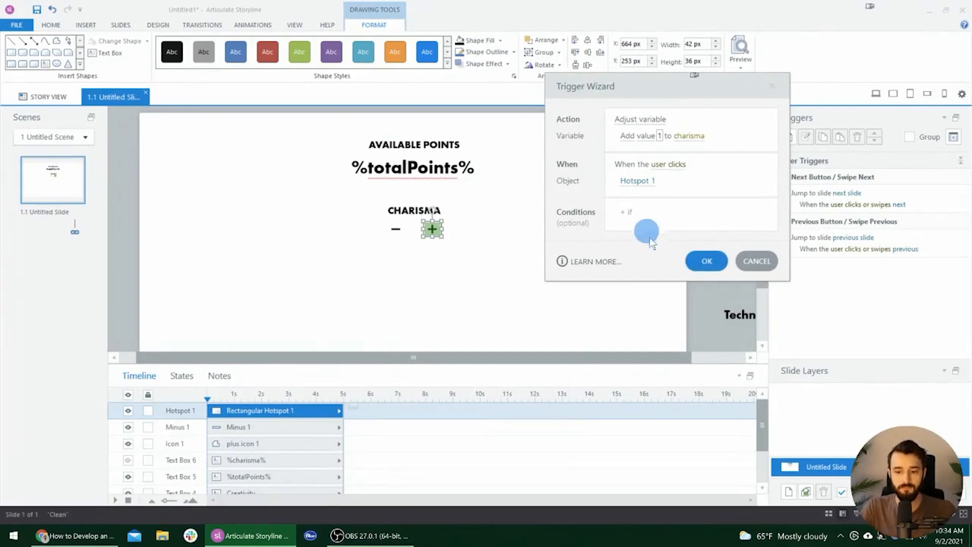
{"action": "left_click", "coordinate": [707, 260]}
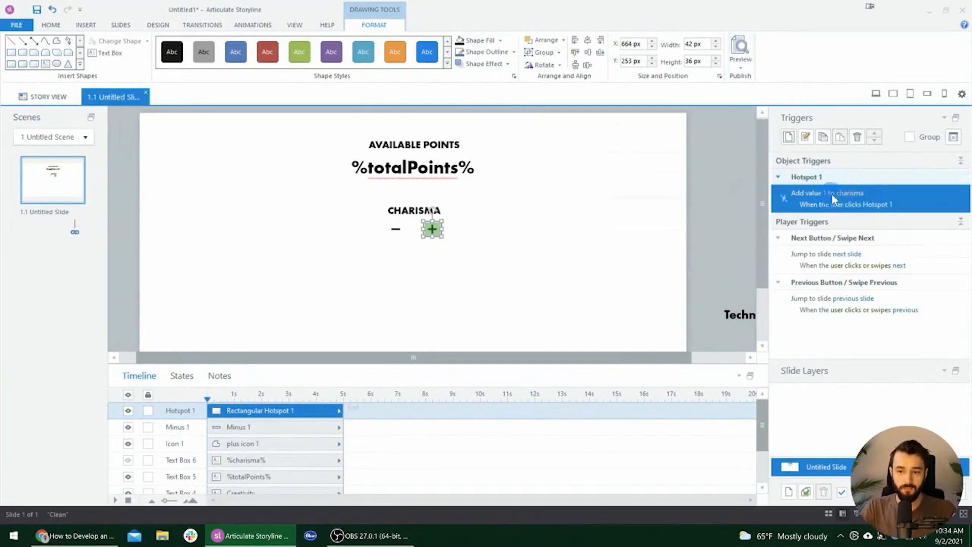
Check the add-to-charisma trigger's settings without changing them, and duplicate that trigger on Hotspot 1
{"action": "double_click", "coordinate": [886, 192]}
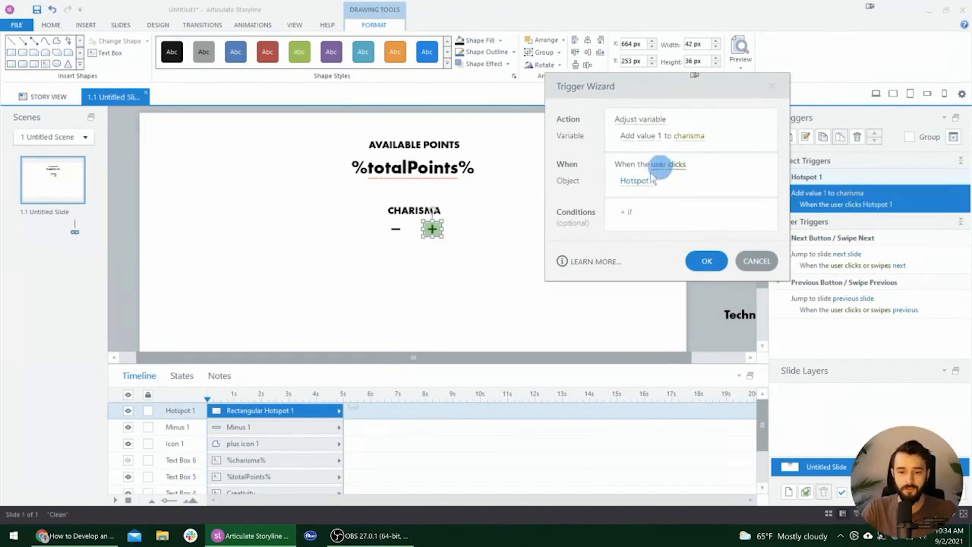
{"action": "left_click", "coordinate": [753, 258]}
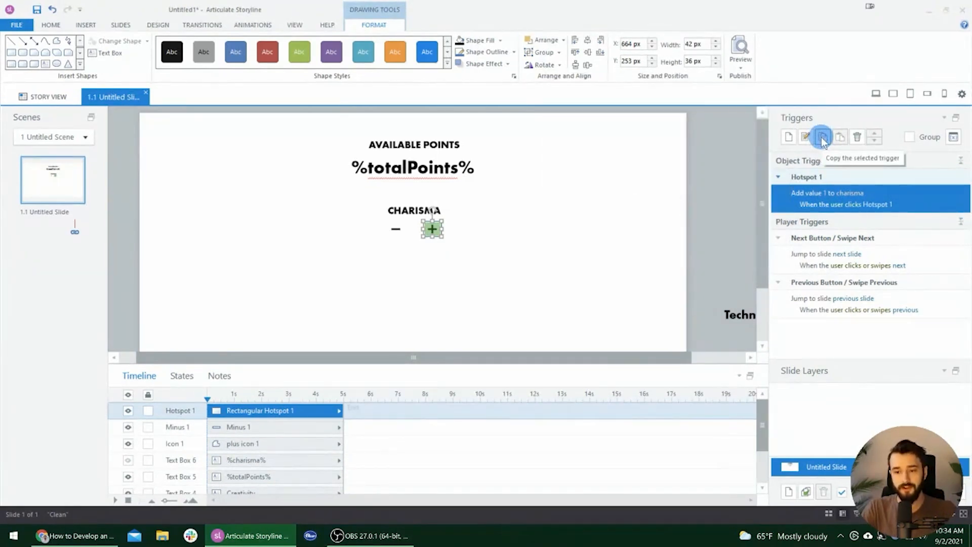
{"action": "left_click", "coordinate": [824, 140]}
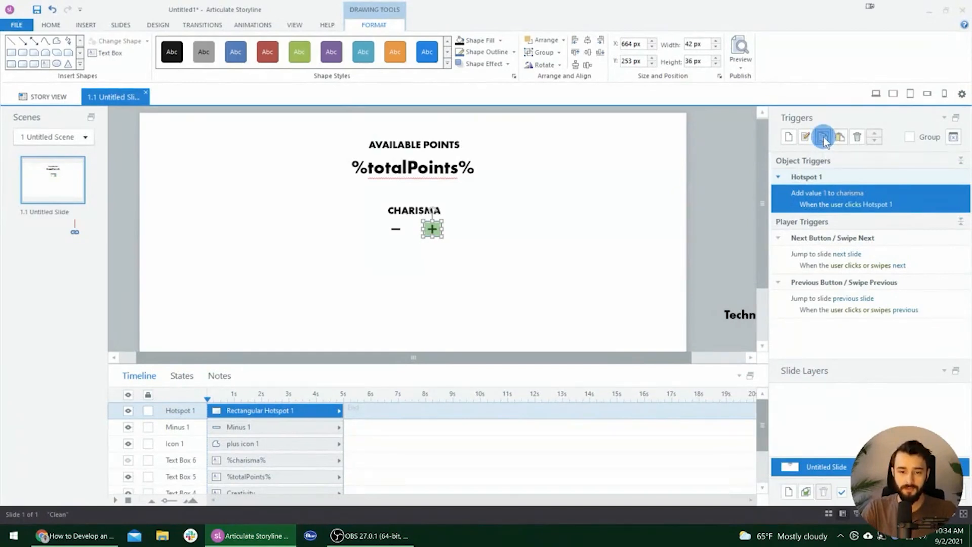
{"action": "left_click", "coordinate": [516, 213]}
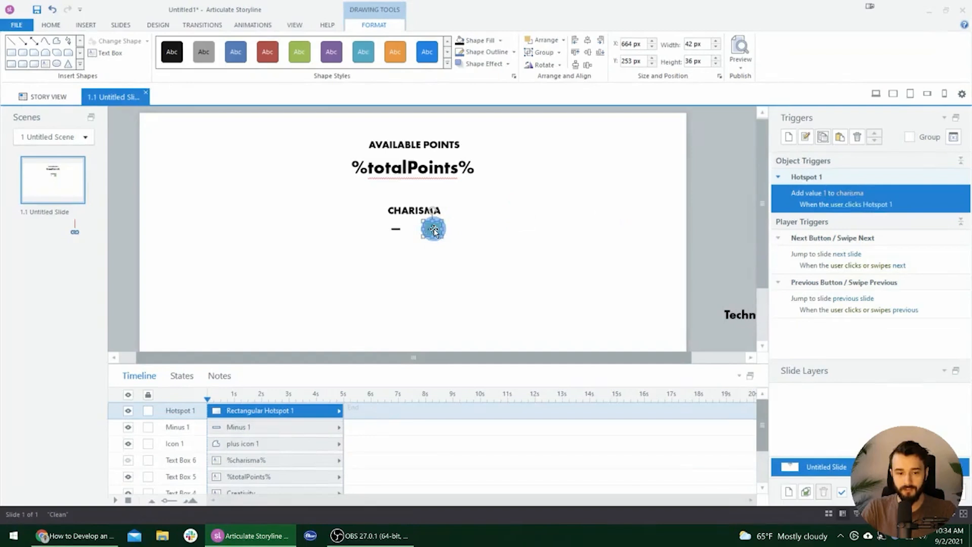
{"action": "left_click", "coordinate": [840, 138]}
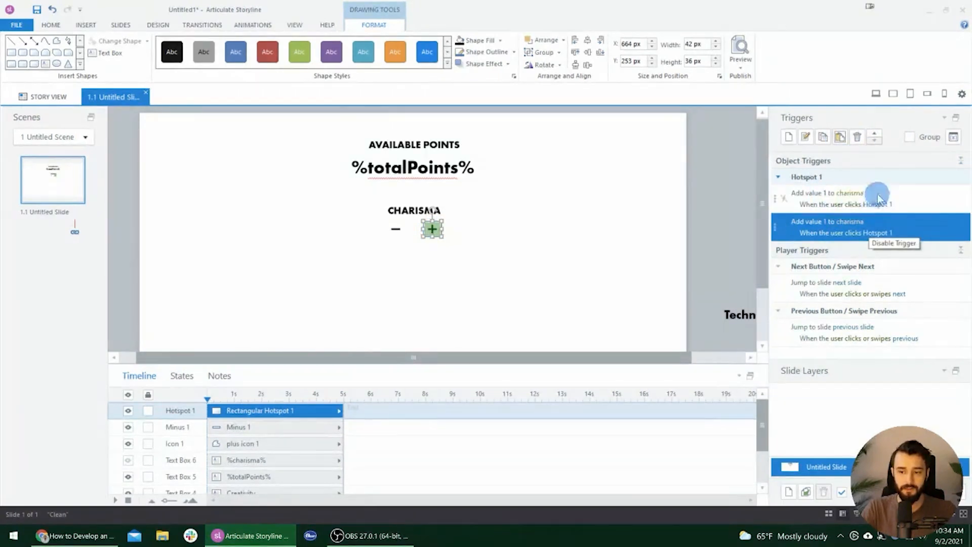
Change the duplicated Hotspot 1 trigger to subtract value 1 from totalPoints
{"action": "double_click", "coordinate": [926, 225]}
{"action": "left_click", "coordinate": [659, 122]}
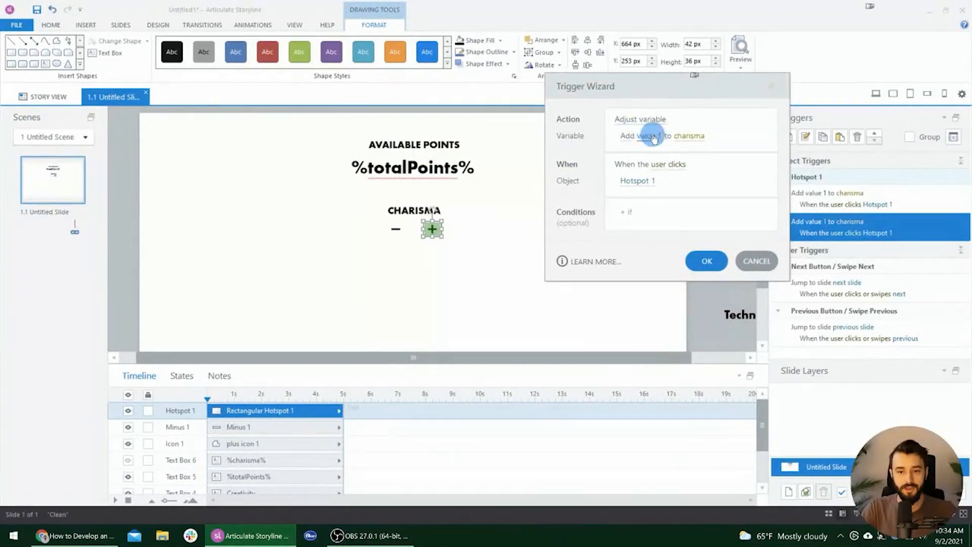
{"action": "left_click", "coordinate": [628, 136]}
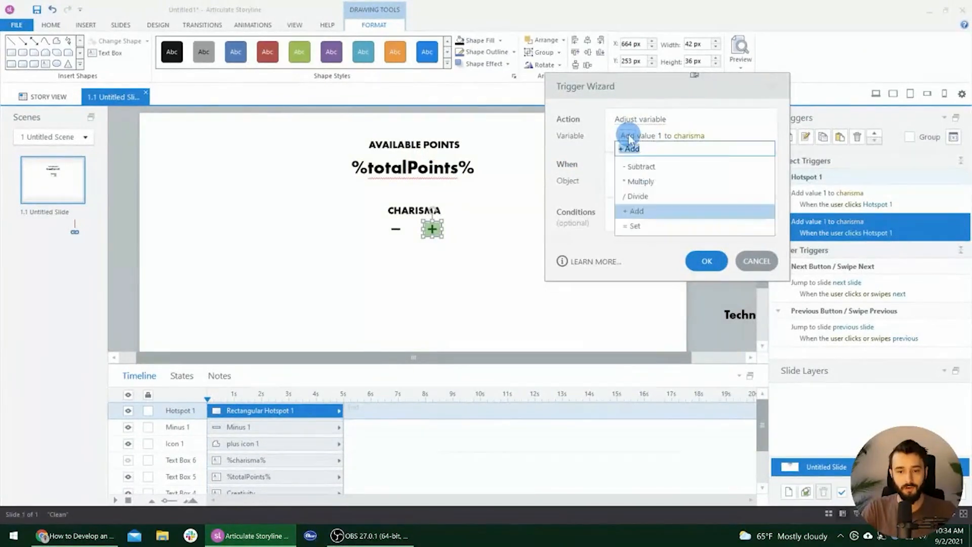
{"action": "left_click", "coordinate": [642, 167]}
{"action": "left_click", "coordinate": [722, 141]}
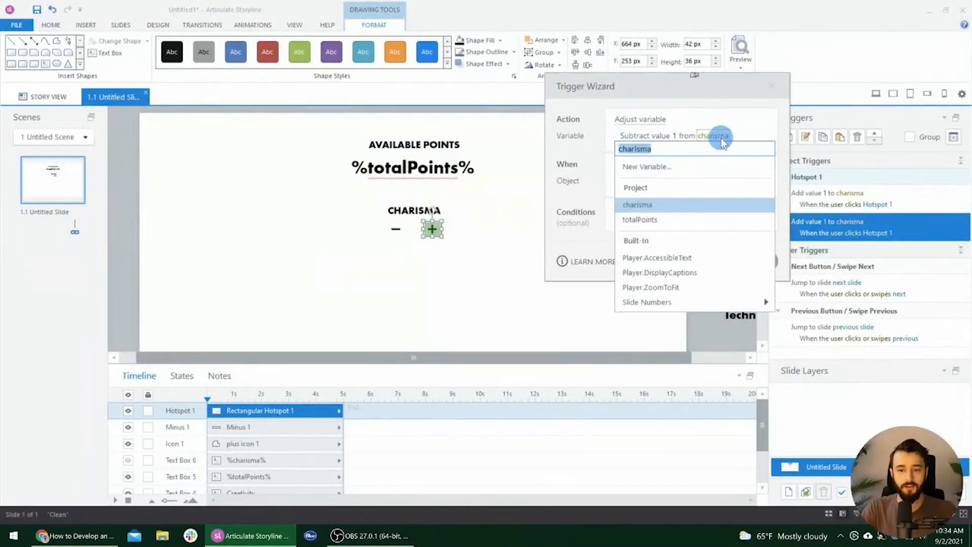
{"action": "left_click", "coordinate": [670, 221]}
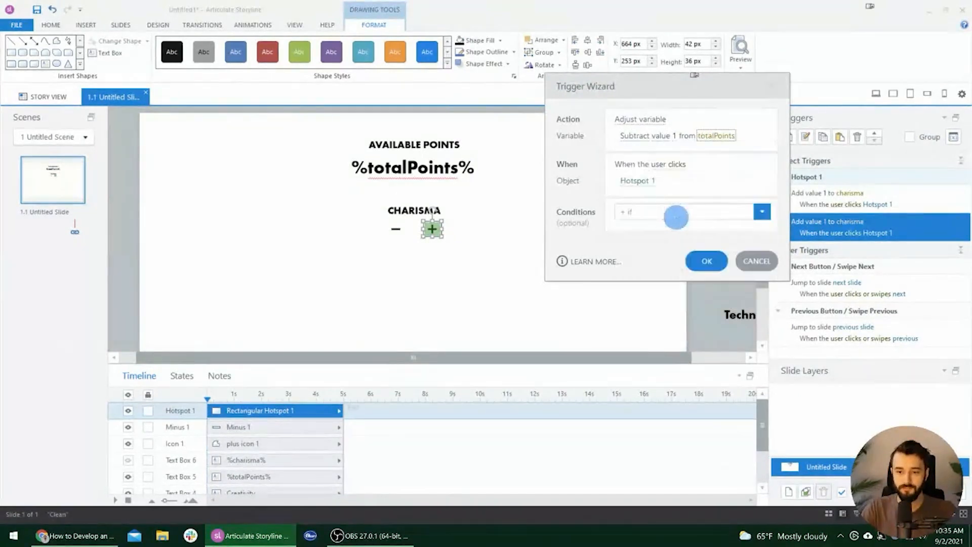
{"action": "left_click", "coordinate": [712, 248]}
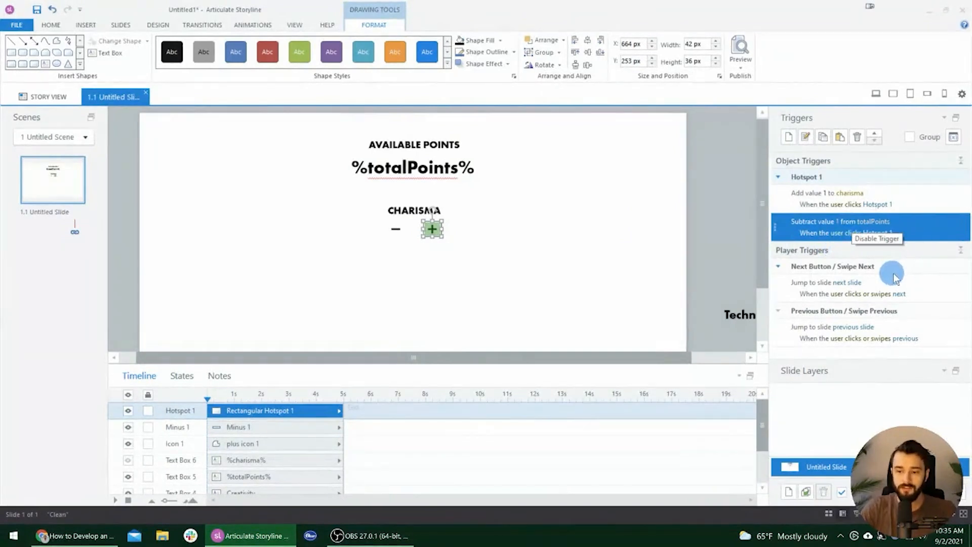
Rename the hotspot over the plus icon as hs_addToCharisma
{"action": "left_click", "coordinate": [908, 194]}
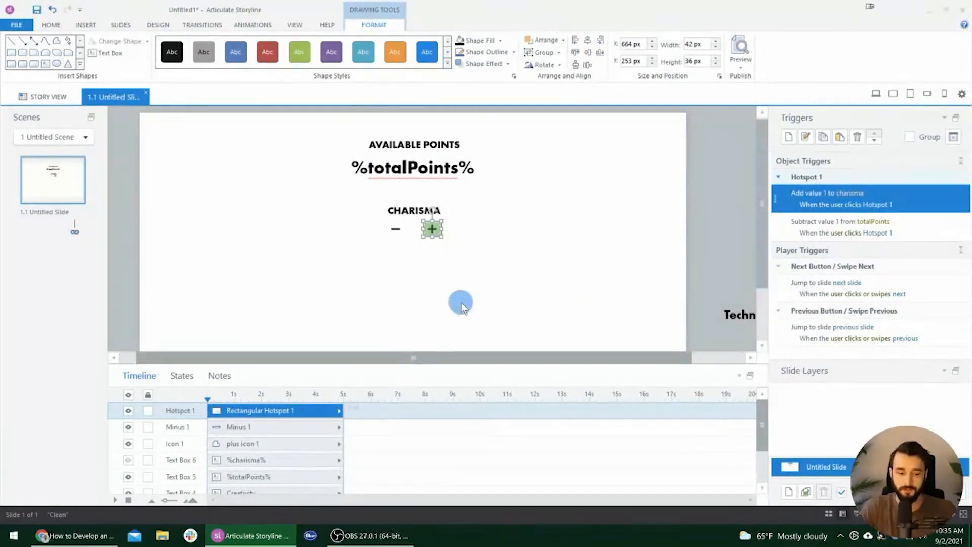
{"action": "left_click", "coordinate": [181, 412]}
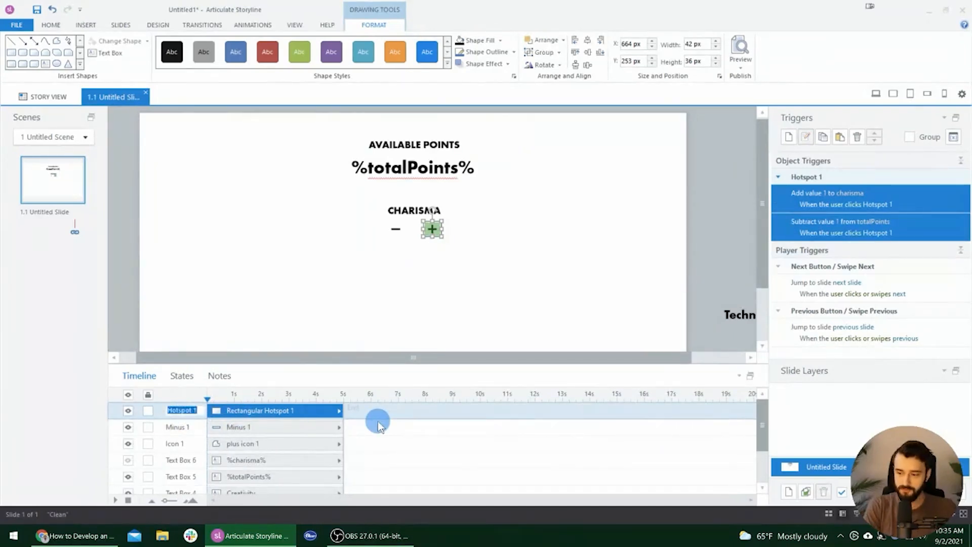
{"action": "type", "text": "hs"}
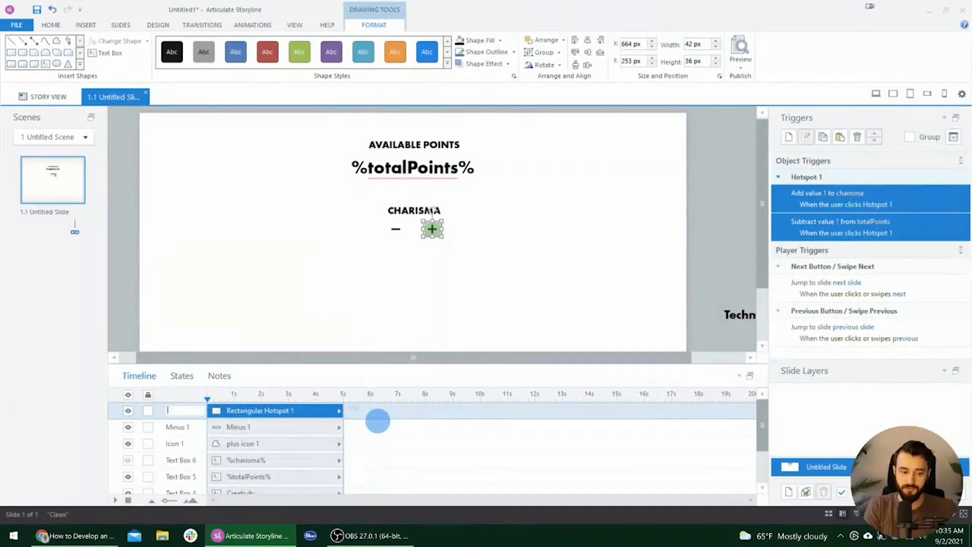
{"action": "type", "text": "_"}
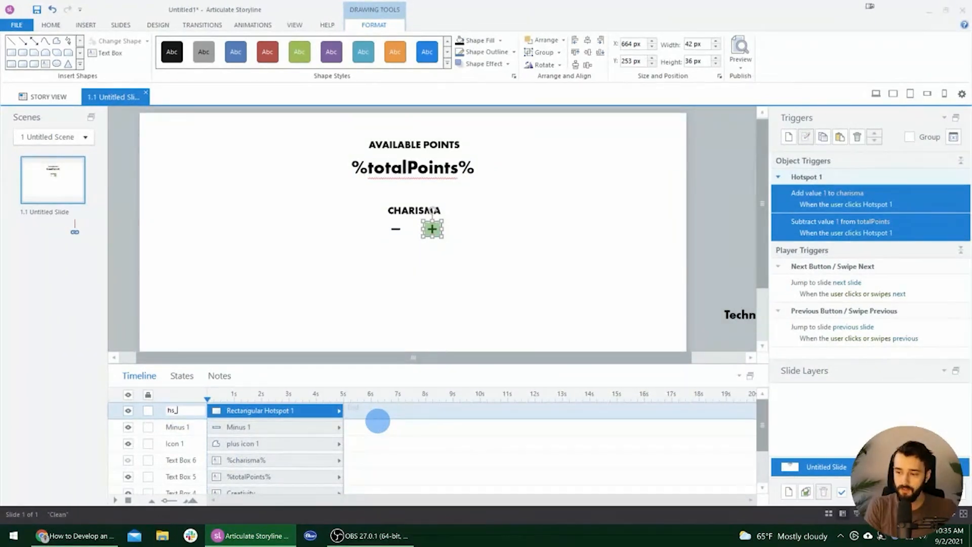
{"action": "type", "text": "PLu"}
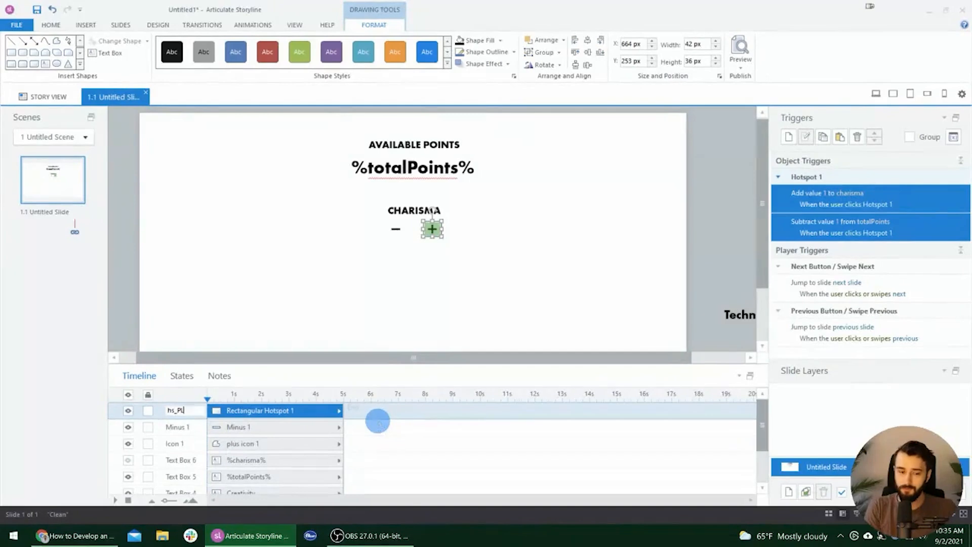
{"action": "key", "text": "BackSpace"}
{"action": "key", "text": "BackSpace"}
{"action": "type", "text": "lusSign"}
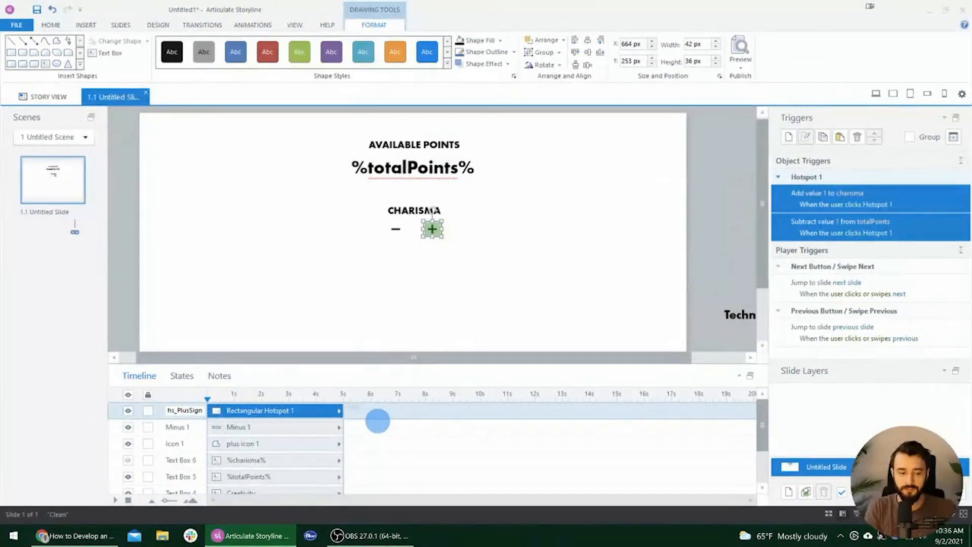
{"action": "key", "text": "ctrl+a"}
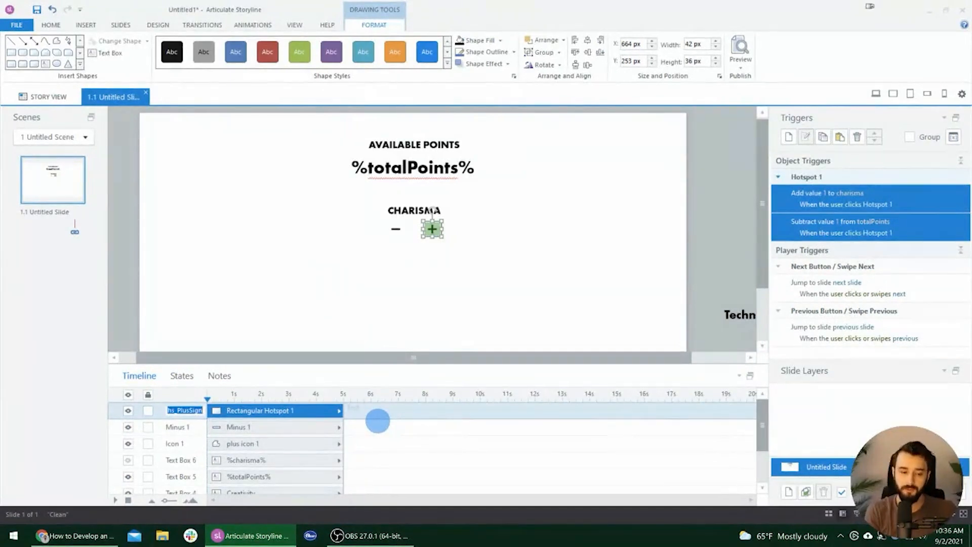
{"action": "key", "text": "End"}
{"action": "key", "text": "BackSpace"}
{"action": "key", "text": "BackSpace"}
{"action": "key", "text": "BackSpace"}
{"action": "key", "text": "BackSpace"}
{"action": "key", "text": "BackSpace"}
{"action": "key", "text": "BackSpace"}
{"action": "key", "text": "BackSpace"}
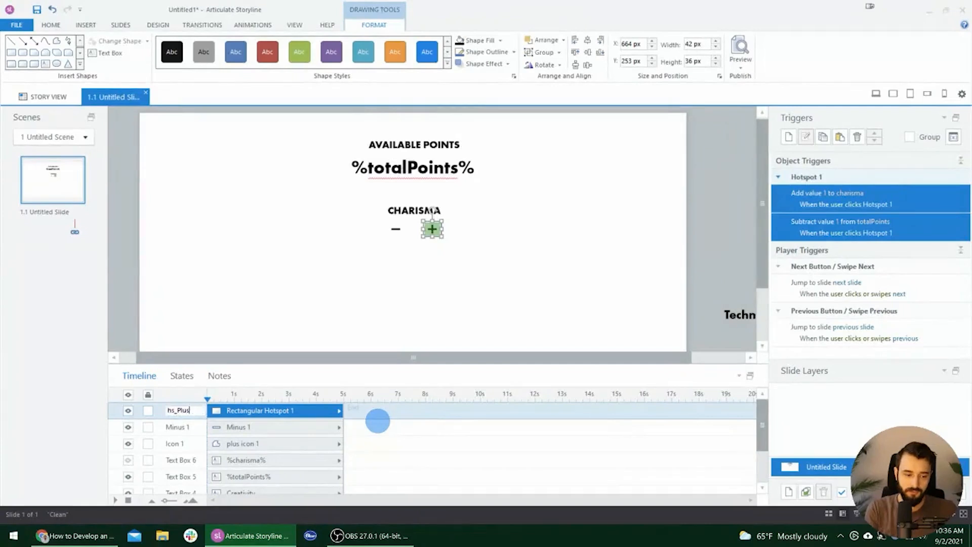
{"action": "key", "text": "BackSpace"}
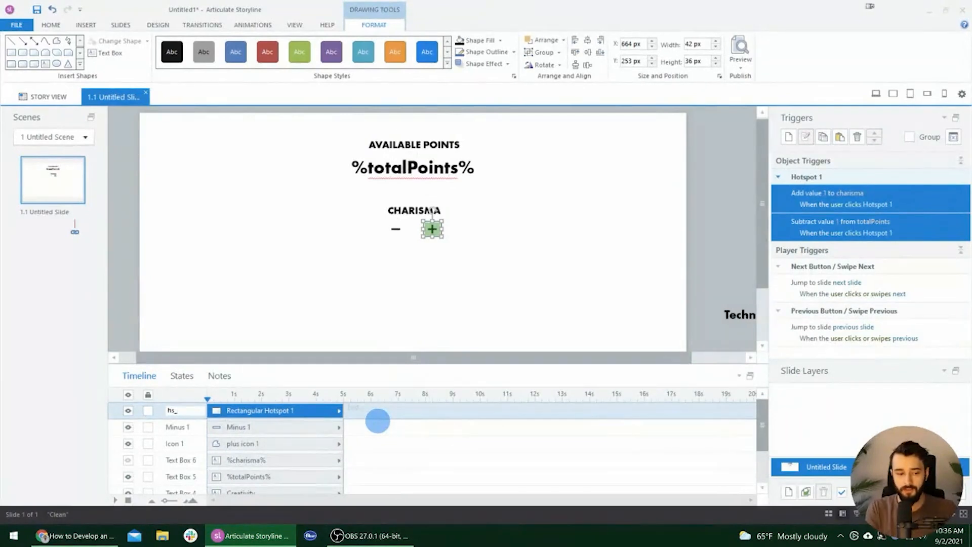
{"action": "type", "text": "charism"}
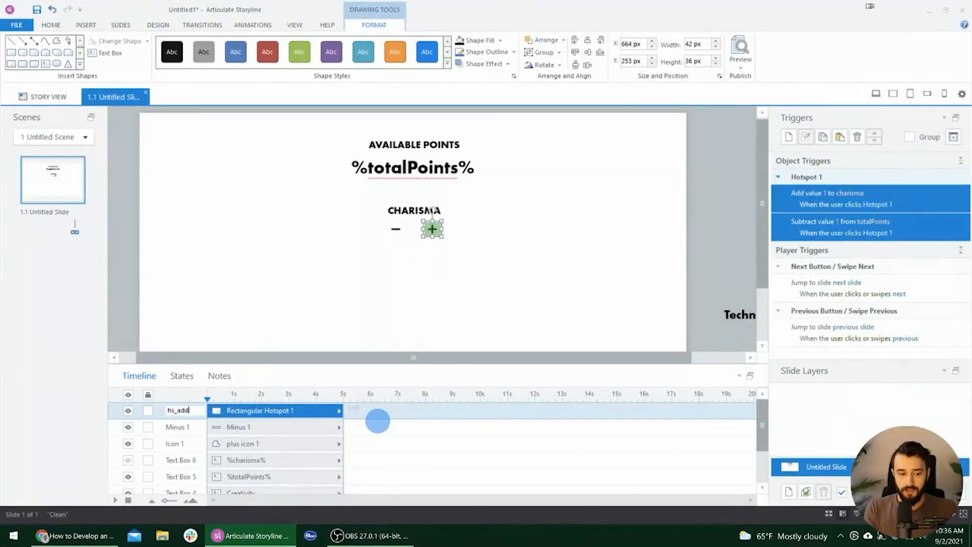
{"action": "type", "text": "arisma"}
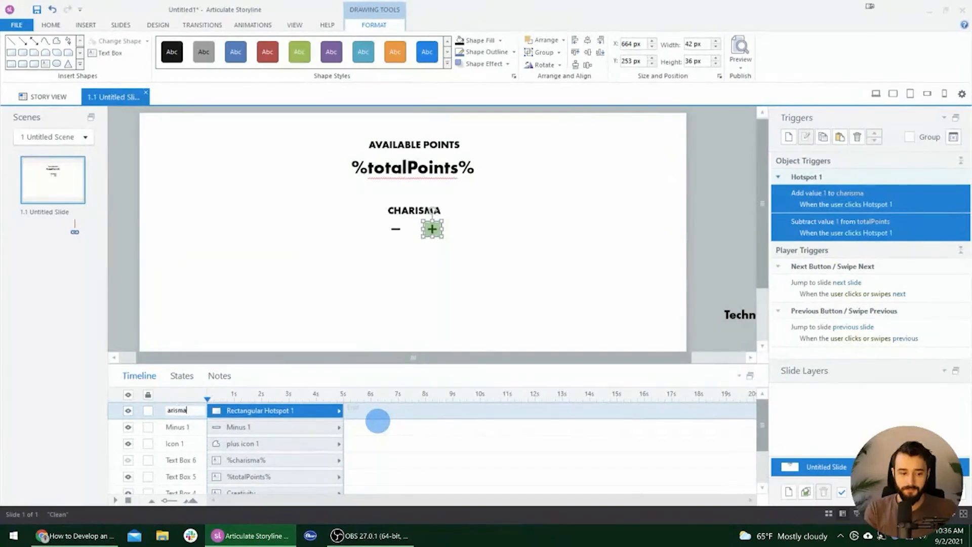
{"action": "key", "text": "Return"}
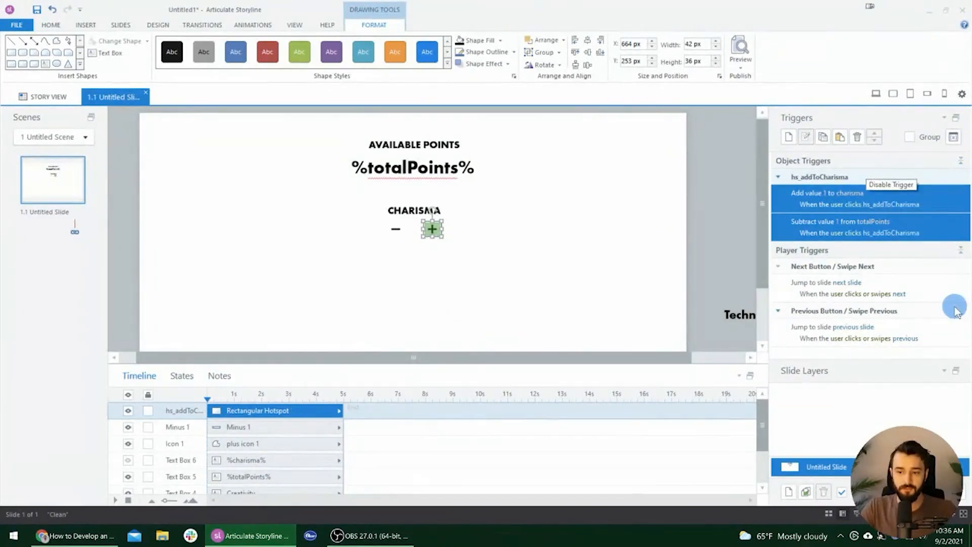
Show the hidden %charisma% text box on the slide again
{"action": "left_click", "coordinate": [894, 186]}
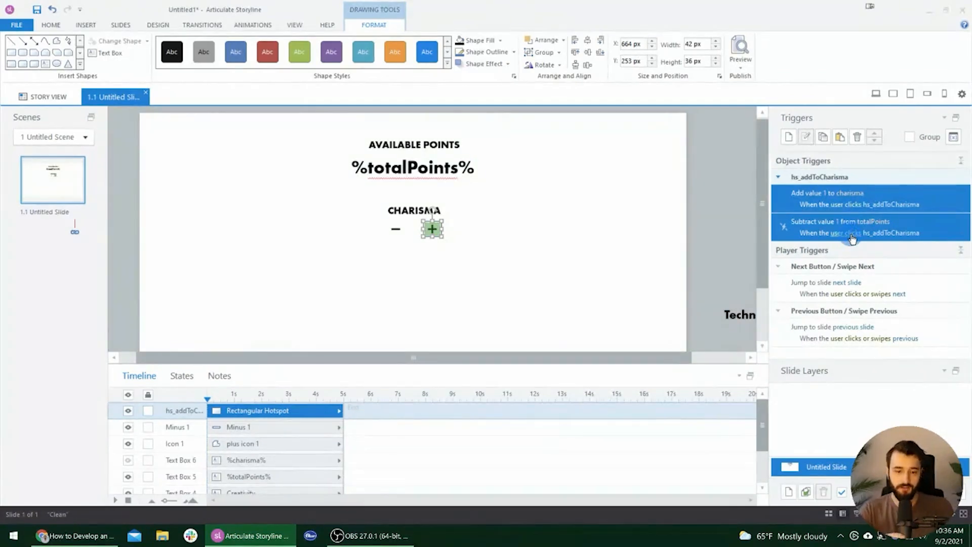
{"action": "left_click", "coordinate": [127, 460]}
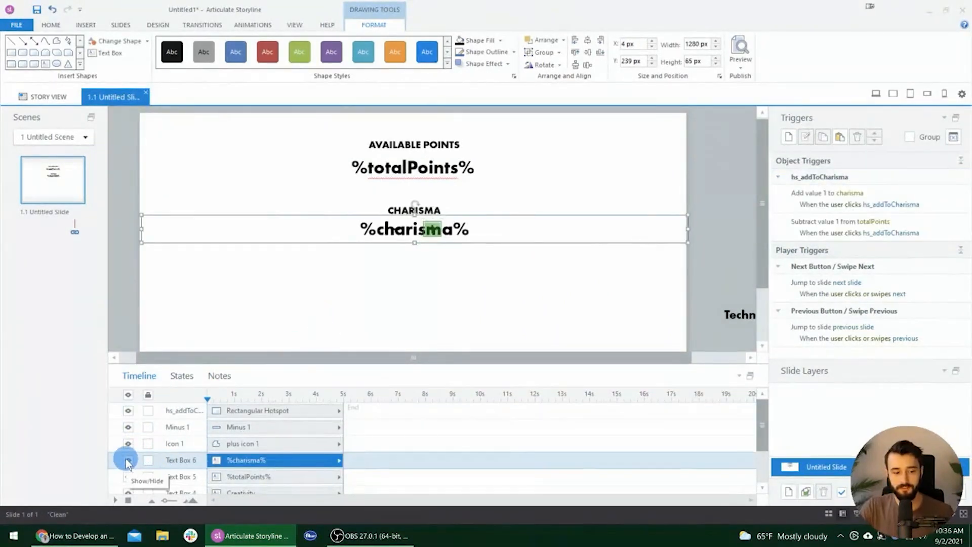
{"action": "left_click", "coordinate": [126, 458]}
{"action": "left_click", "coordinate": [125, 458]}
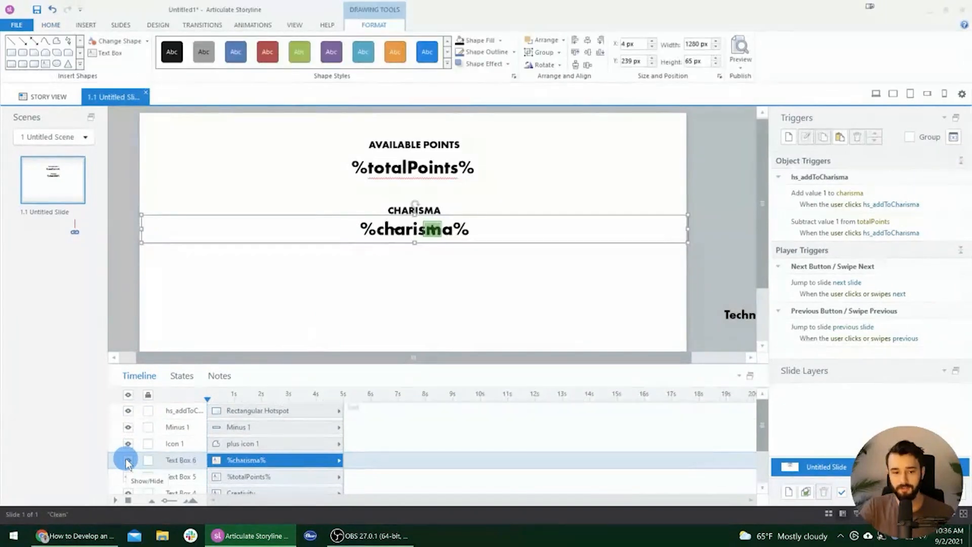
Preview the slide and test the plus control by adding four points to charisma
{"action": "left_click", "coordinate": [877, 92]}
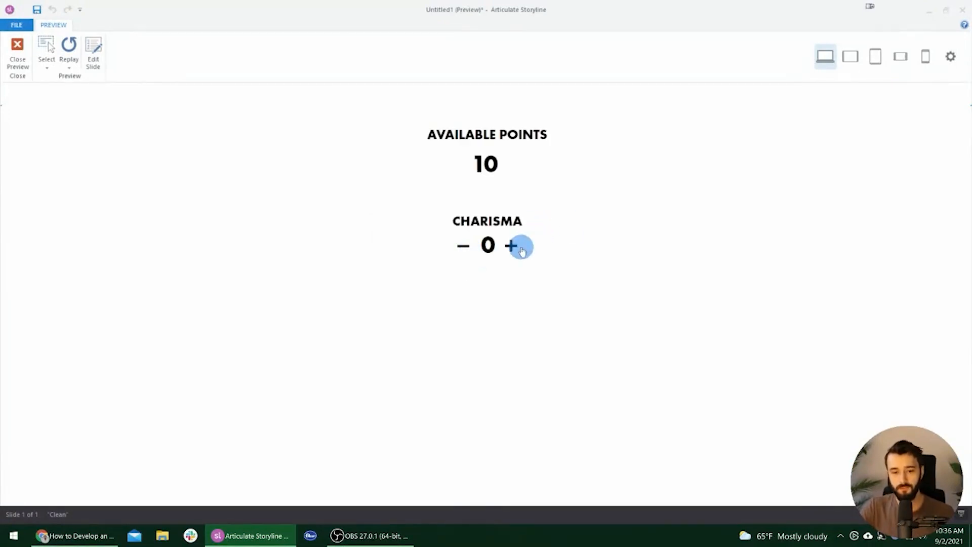
{"action": "left_click", "coordinate": [517, 248]}
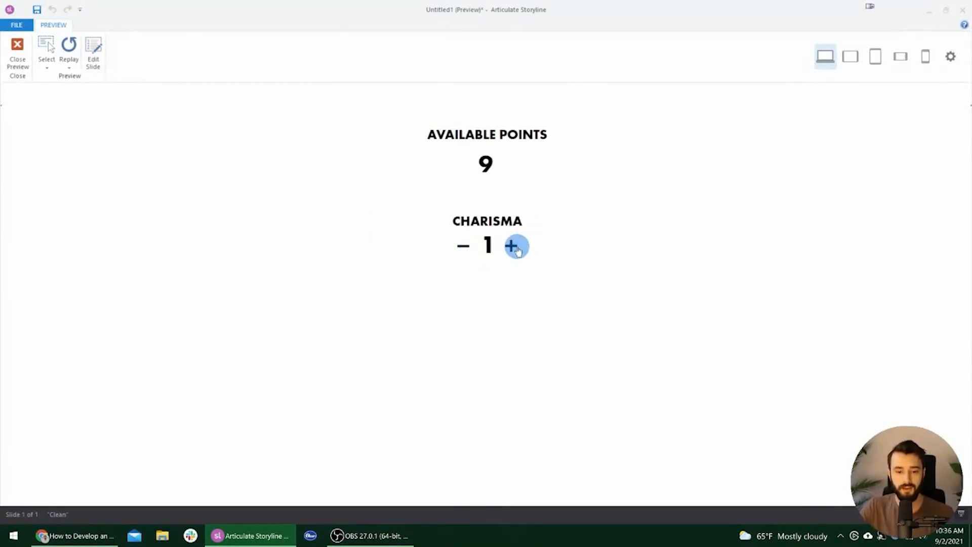
{"action": "left_click", "coordinate": [517, 248]}
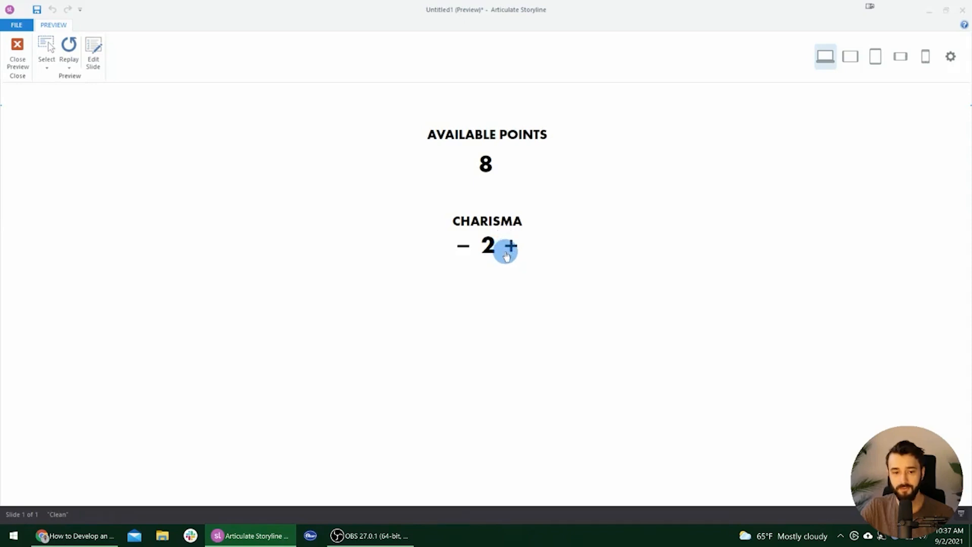
{"action": "left_click", "coordinate": [507, 256]}
{"action": "left_click", "coordinate": [509, 257]}
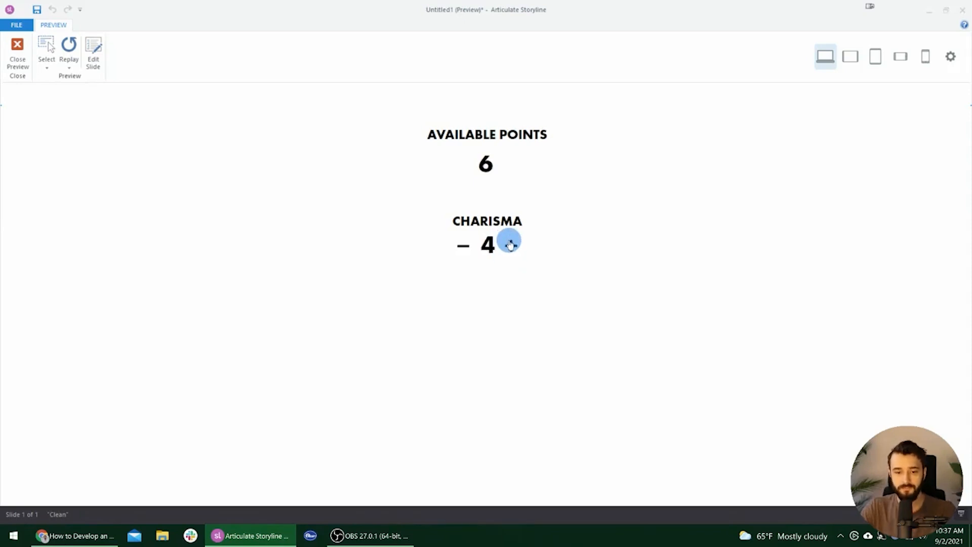
Keep adding charisma points in the preview until the available points pool is overspent, and close the preview
{"action": "left_click", "coordinate": [510, 251]}
{"action": "left_click", "coordinate": [512, 248]}
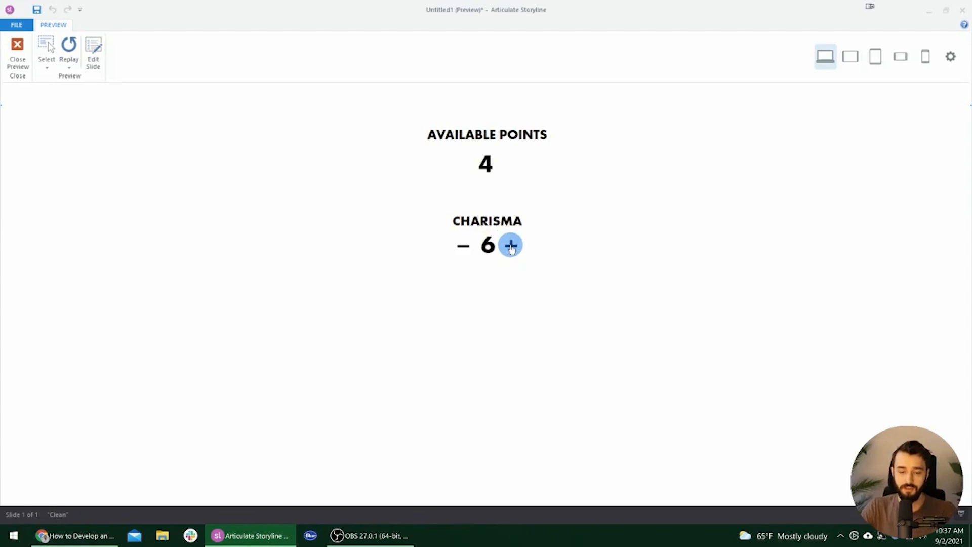
{"action": "left_click", "coordinate": [511, 248]}
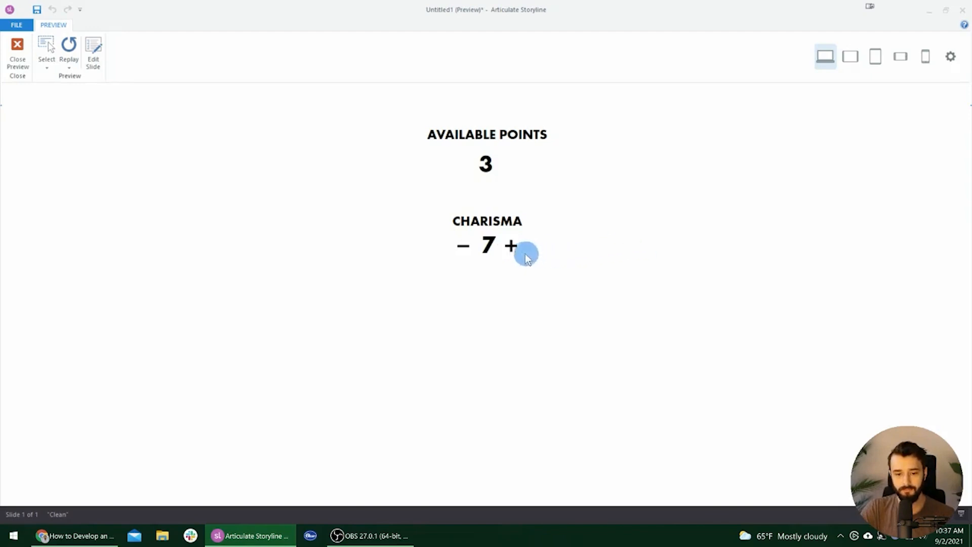
{"action": "left_click", "coordinate": [512, 246]}
{"action": "left_click", "coordinate": [515, 247]}
{"action": "left_click", "coordinate": [515, 248]}
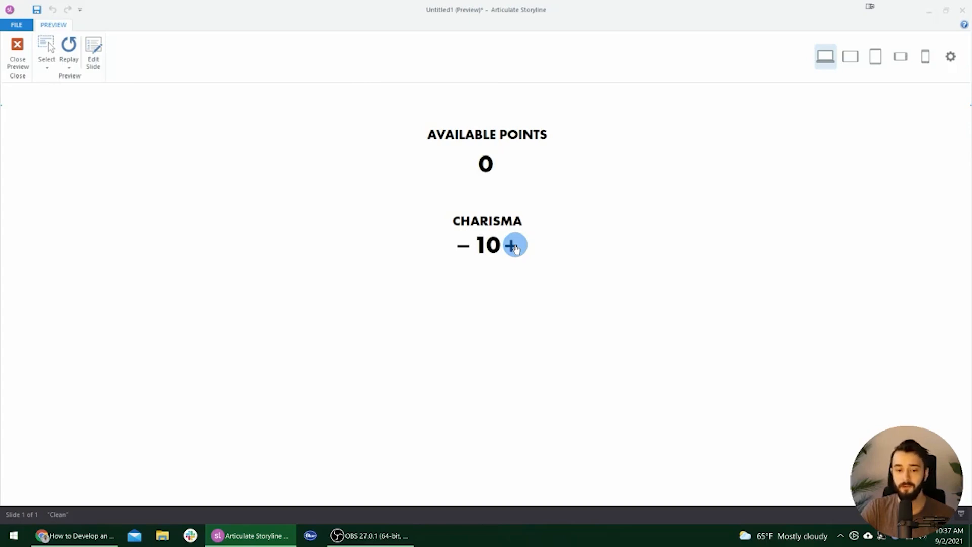
{"action": "left_click", "coordinate": [512, 247]}
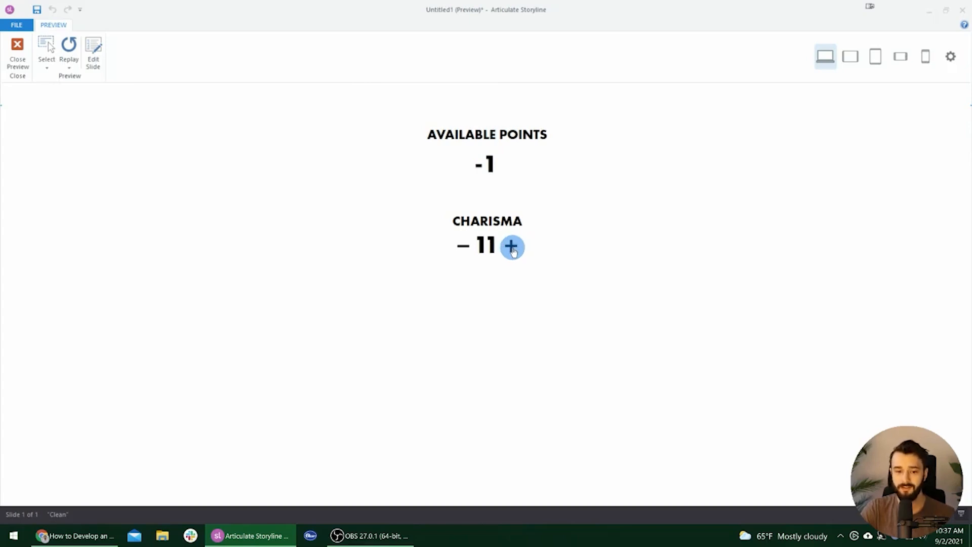
{"action": "left_click", "coordinate": [512, 248]}
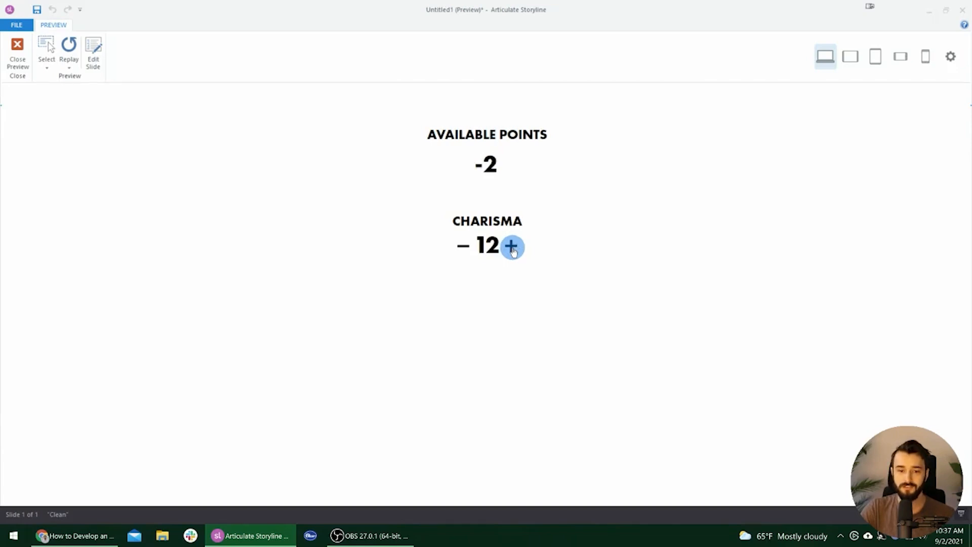
{"action": "triple_click", "coordinate": [512, 248]}
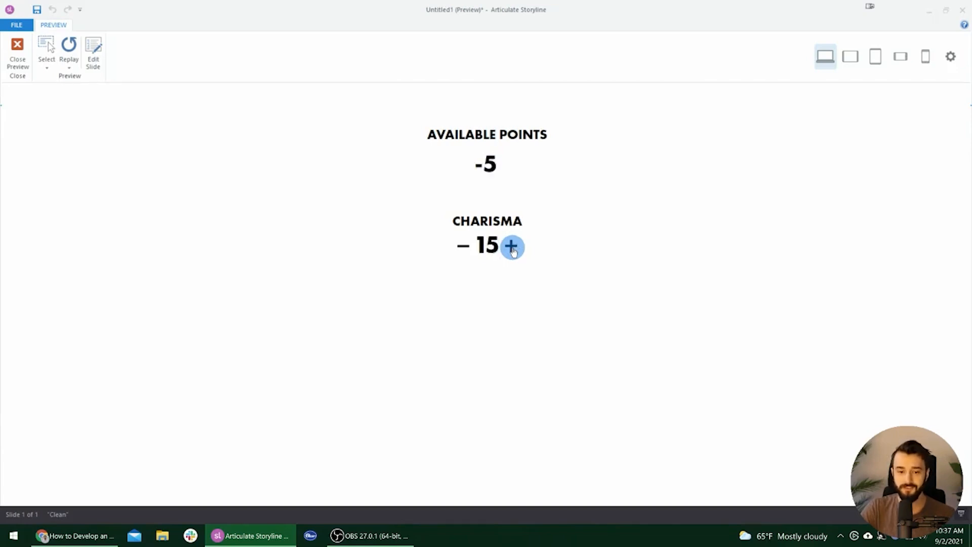
{"action": "double_click", "coordinate": [512, 247]}
{"action": "double_click", "coordinate": [512, 248]}
{"action": "double_click", "coordinate": [512, 247]}
{"action": "double_click", "coordinate": [513, 248]}
{"action": "double_click", "coordinate": [512, 247]}
{"action": "double_click", "coordinate": [512, 247]}
{"action": "double_click", "coordinate": [513, 247]}
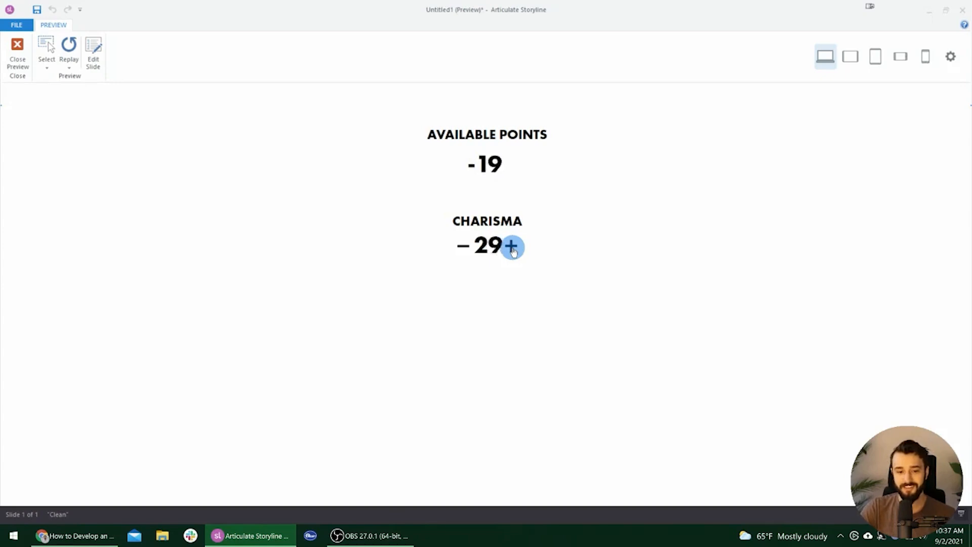
{"action": "double_click", "coordinate": [513, 247]}
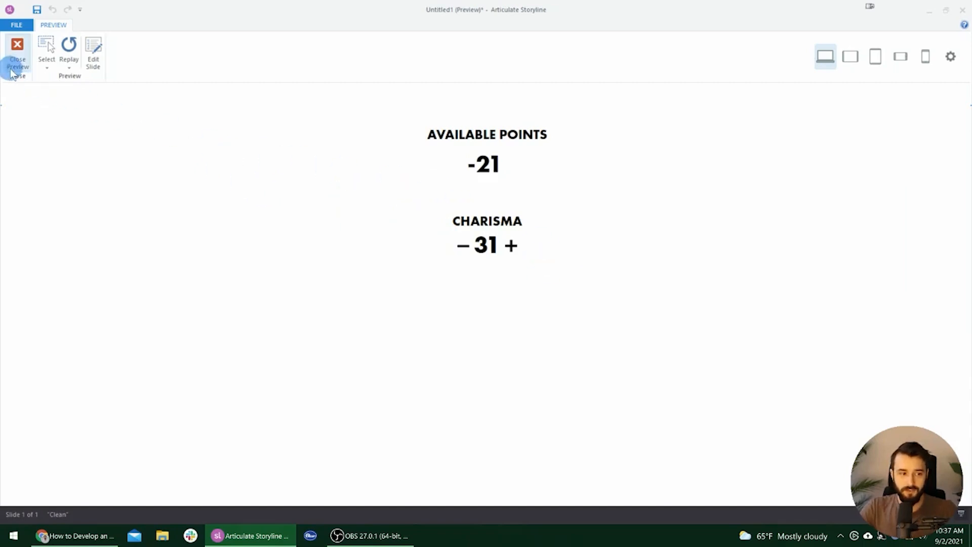
{"action": "left_click", "coordinate": [17, 56]}
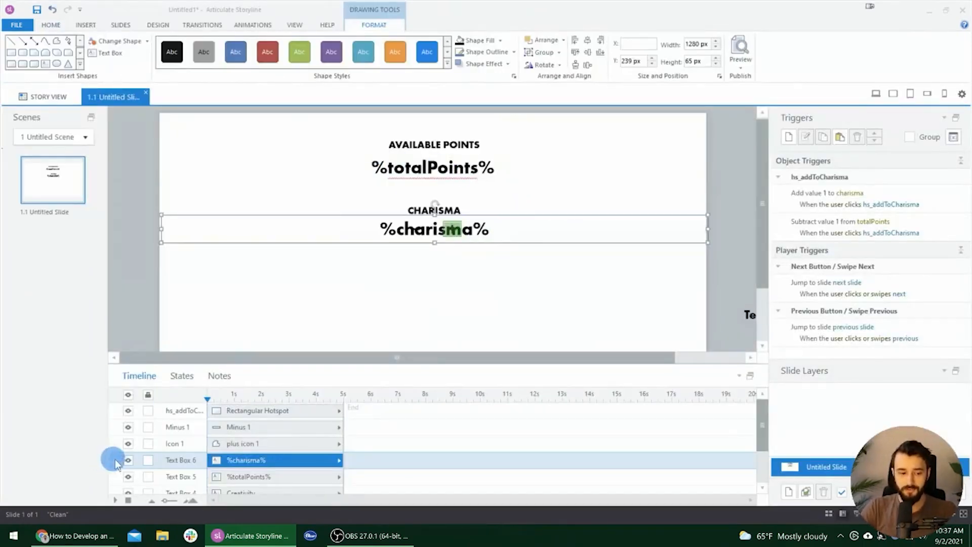
Hide the %charisma% text box on the slide and select the hotspot over the plus icon
{"action": "left_click", "coordinate": [128, 460]}
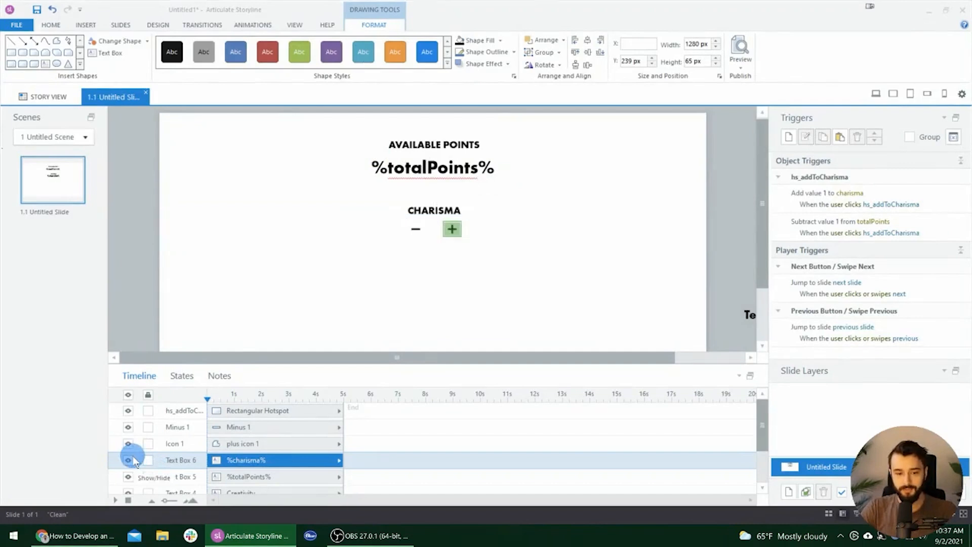
{"action": "left_click", "coordinate": [452, 234]}
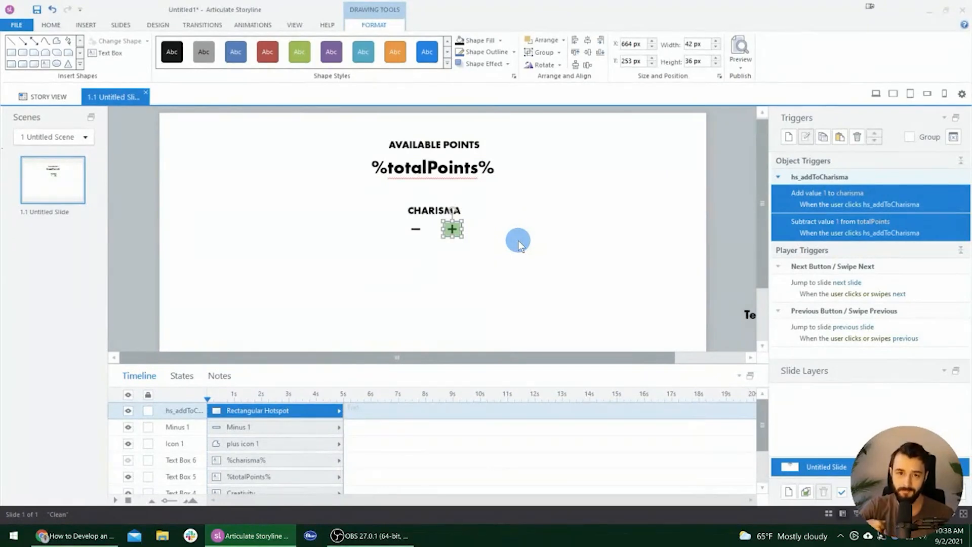
{"action": "left_click", "coordinate": [447, 163]}
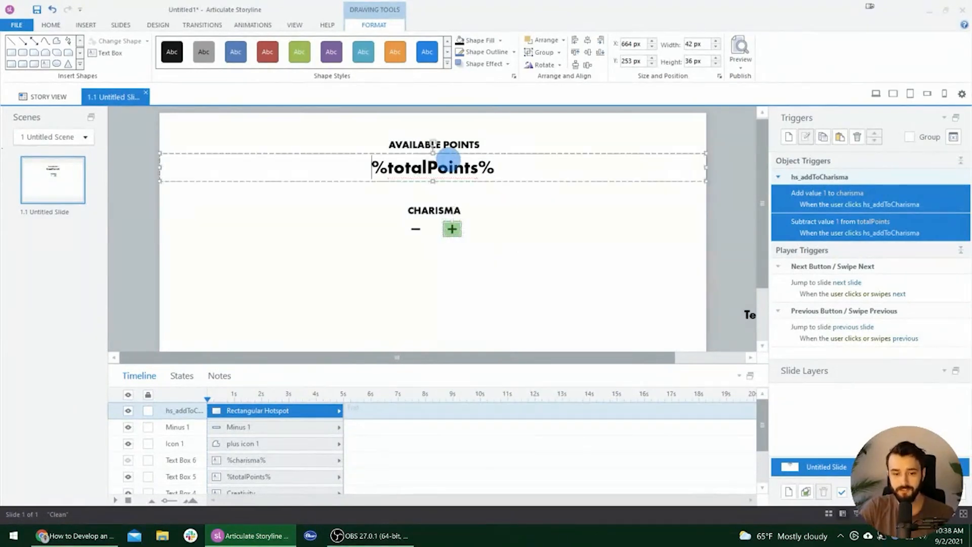
{"action": "left_click", "coordinate": [453, 229]}
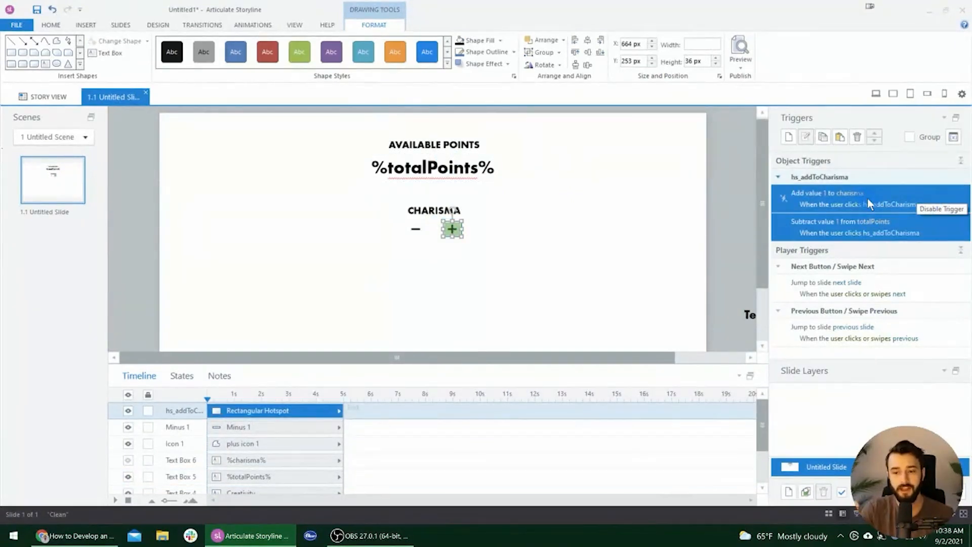
Add a condition based on the totalPoints variable to the hs_addToCharisma trigger that adds value 1 to charisma
{"action": "double_click", "coordinate": [949, 199]}
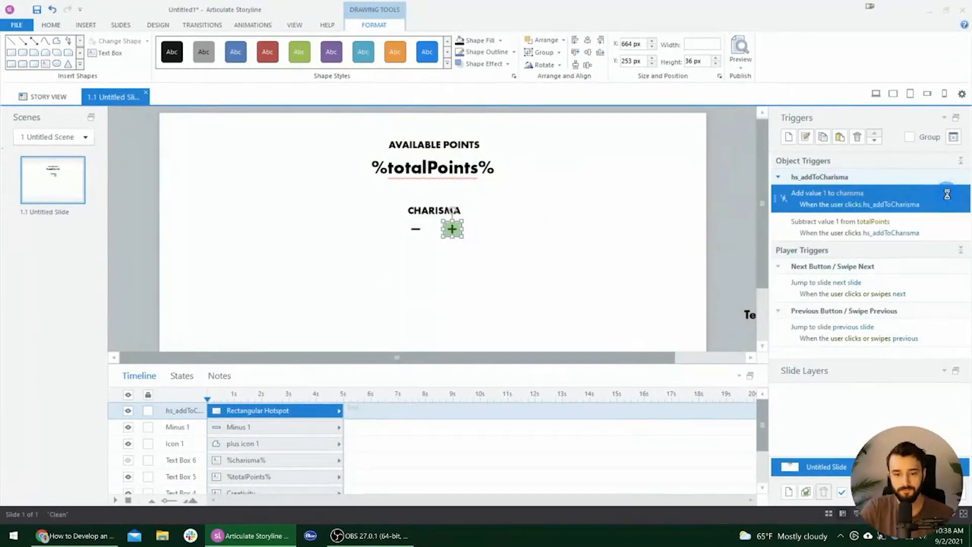
{"action": "left_click", "coordinate": [762, 256]}
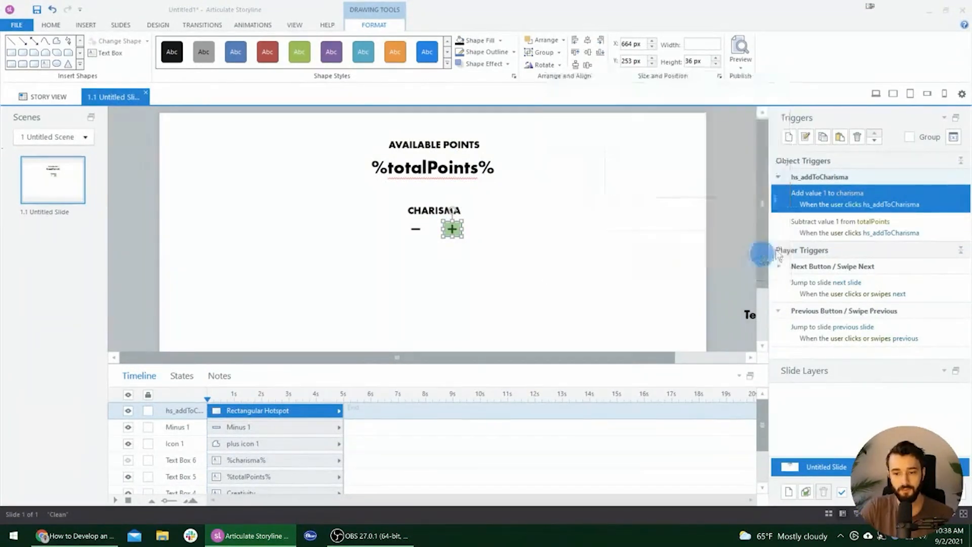
{"action": "double_click", "coordinate": [943, 193]}
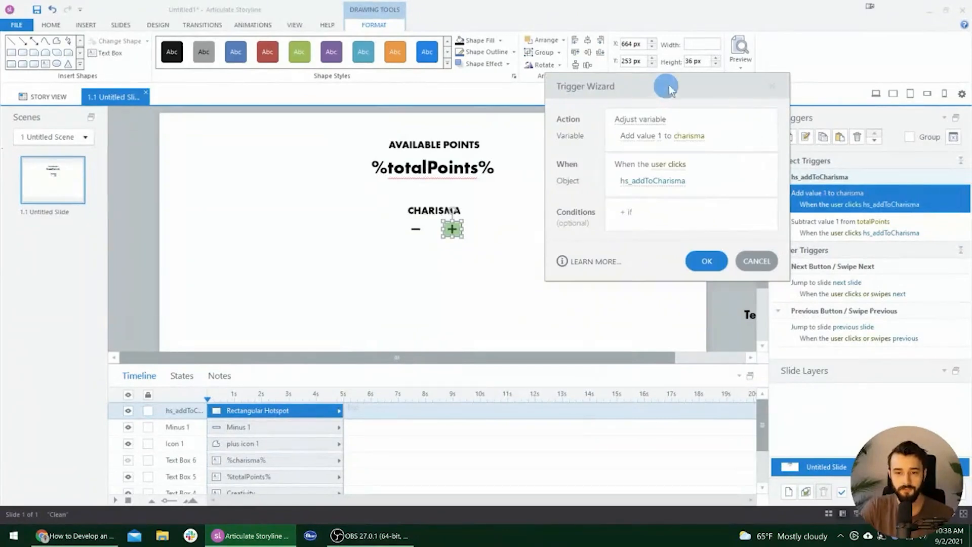
{"action": "left_click", "coordinate": [628, 216]}
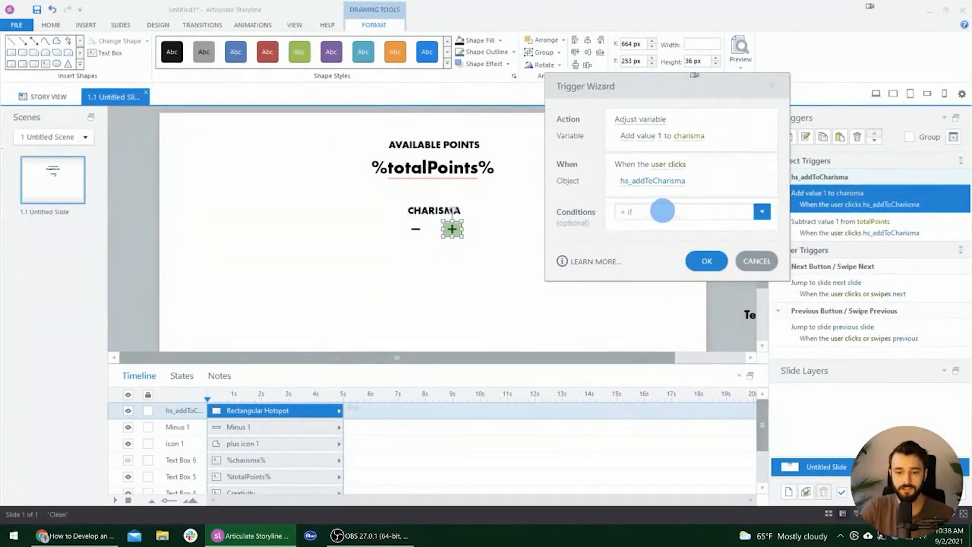
{"action": "left_click", "coordinate": [651, 212]}
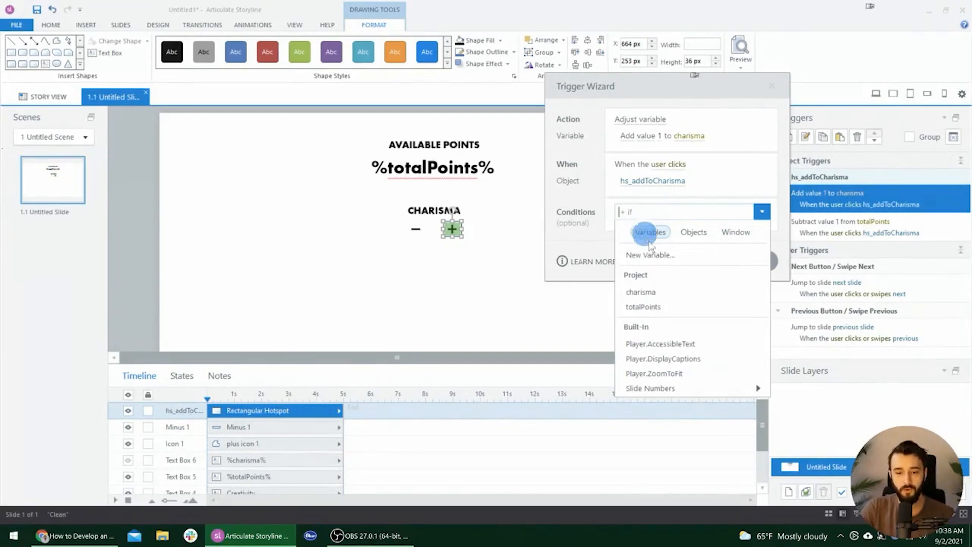
{"action": "left_click", "coordinate": [656, 313]}
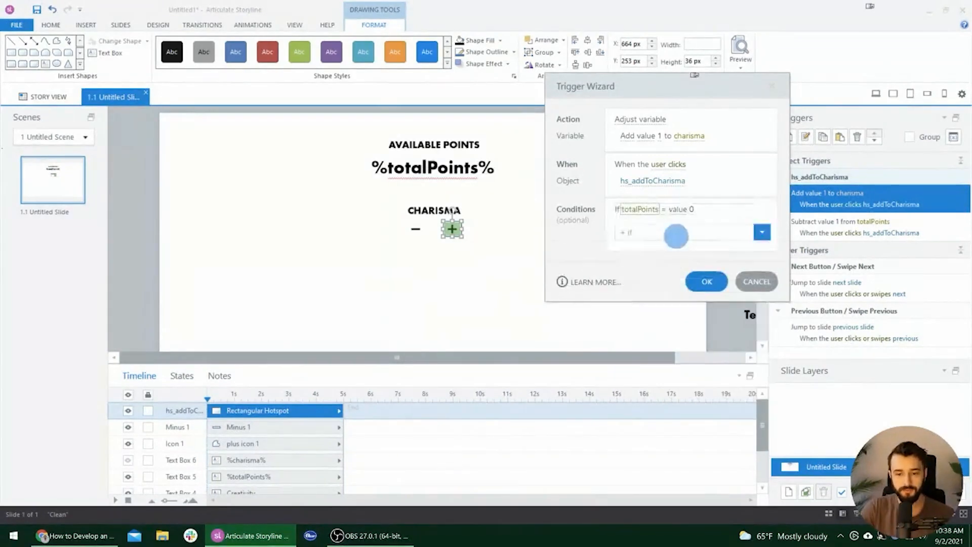
Set the charisma trigger's condition to totalPoints less than or equal to 10
{"action": "left_click", "coordinate": [665, 211]}
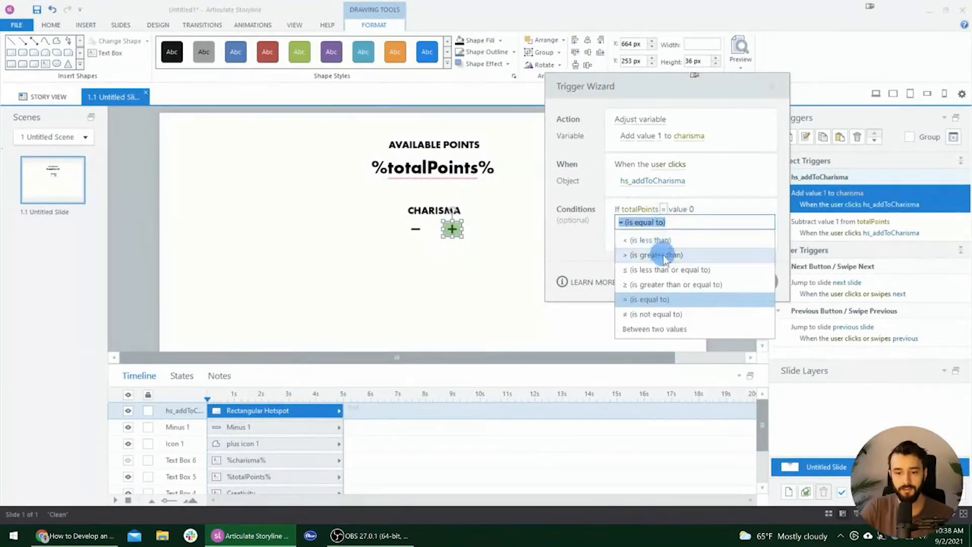
{"action": "left_click", "coordinate": [696, 270]}
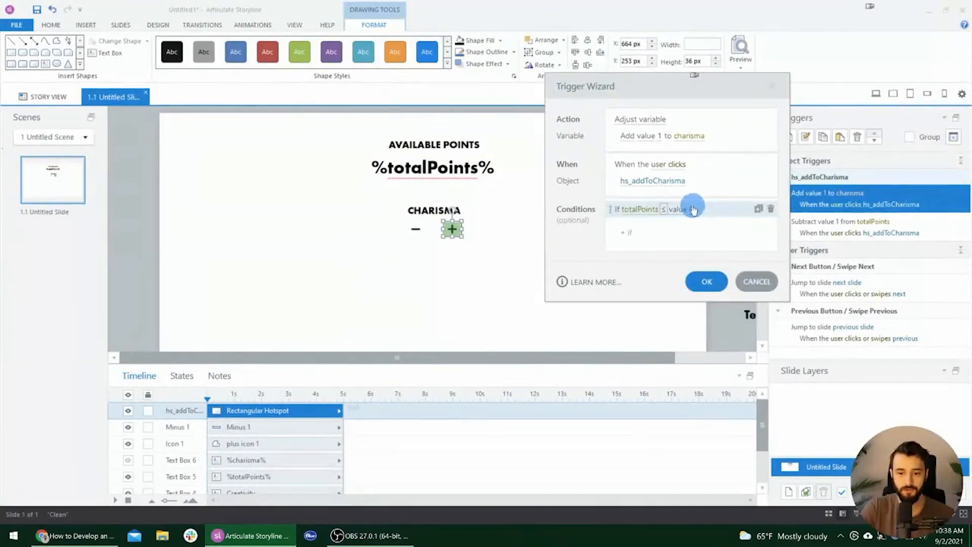
{"action": "left_click", "coordinate": [692, 208]}
{"action": "type", "text": "1"}
{"action": "key", "text": "Return"}
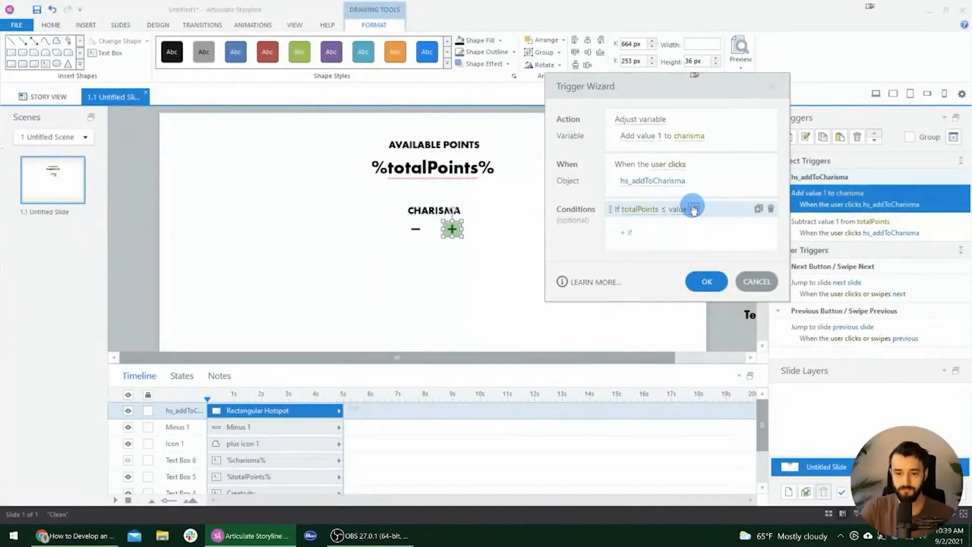
{"action": "left_click", "coordinate": [694, 212]}
{"action": "type", "text": "10"}
{"action": "left_click", "coordinate": [709, 248]}
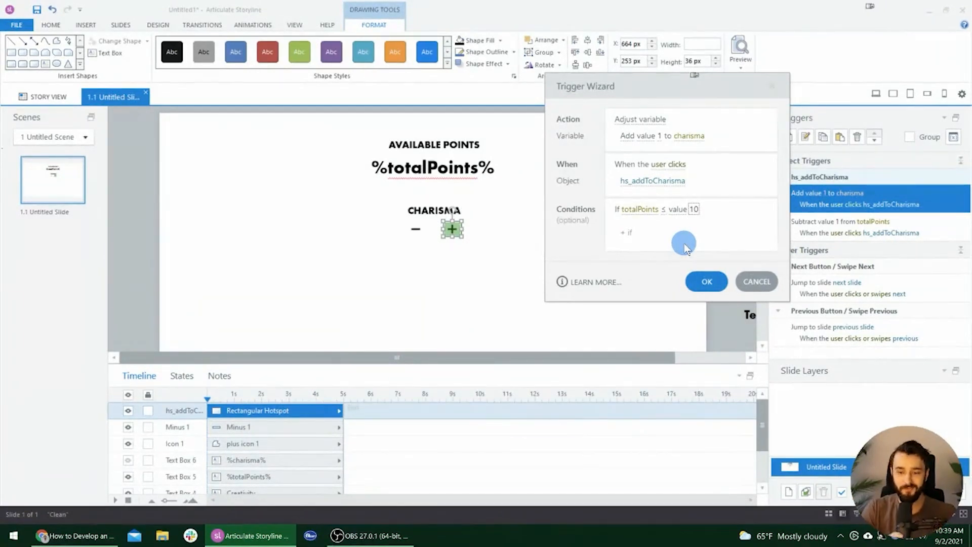
Change the charisma trigger's condition to totalPoints greater than or equal to 0
{"action": "left_click", "coordinate": [664, 210]}
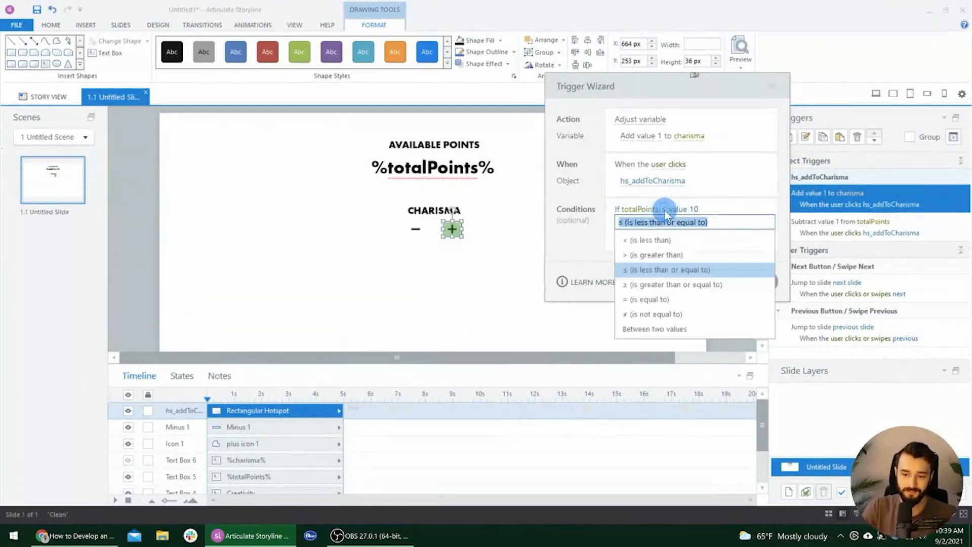
{"action": "left_click", "coordinate": [696, 283]}
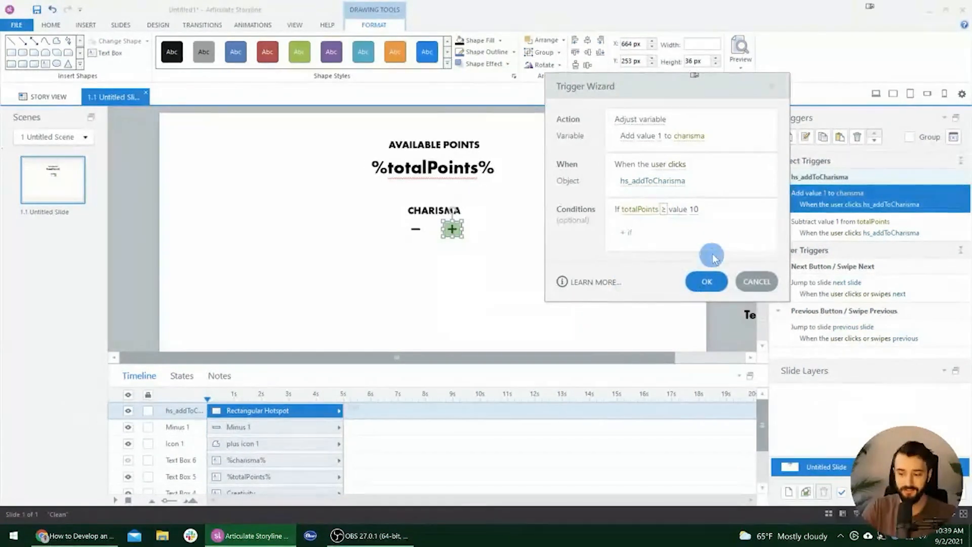
{"action": "left_click", "coordinate": [695, 210]}
{"action": "type", "text": "0"}
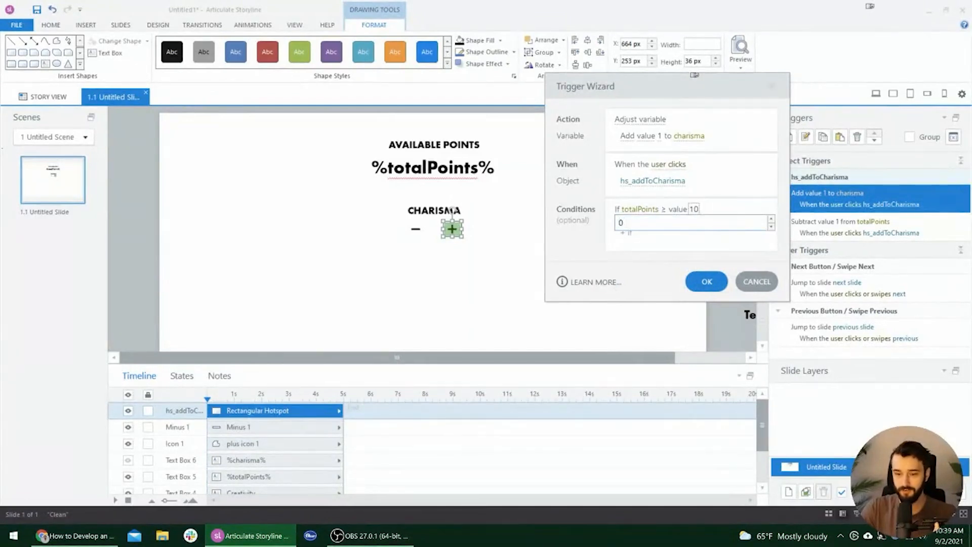
{"action": "key", "text": "Return"}
{"action": "left_click", "coordinate": [814, 312]}
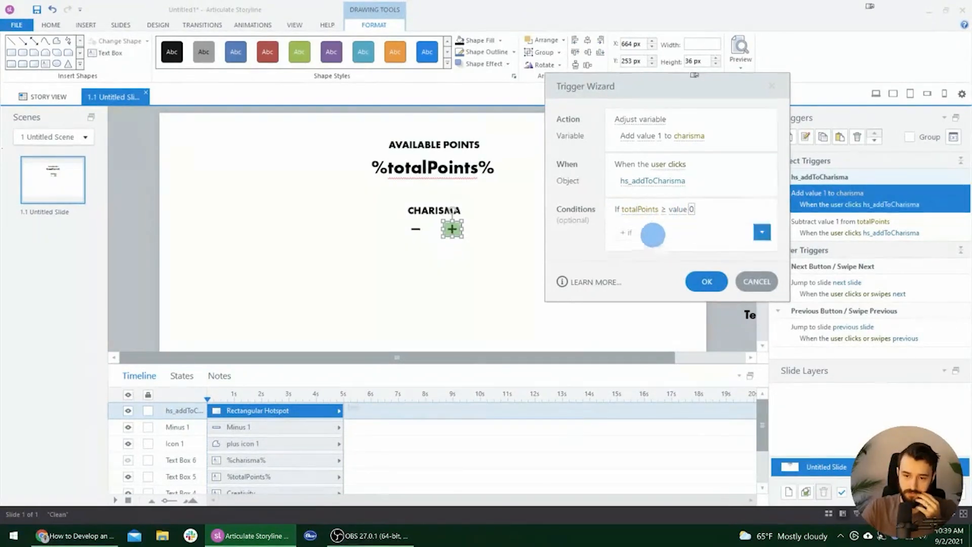
Change the charisma trigger's comparison to totalPoints is greater than 0 and save the trigger
{"action": "left_click", "coordinate": [665, 212]}
{"action": "left_click", "coordinate": [666, 255]}
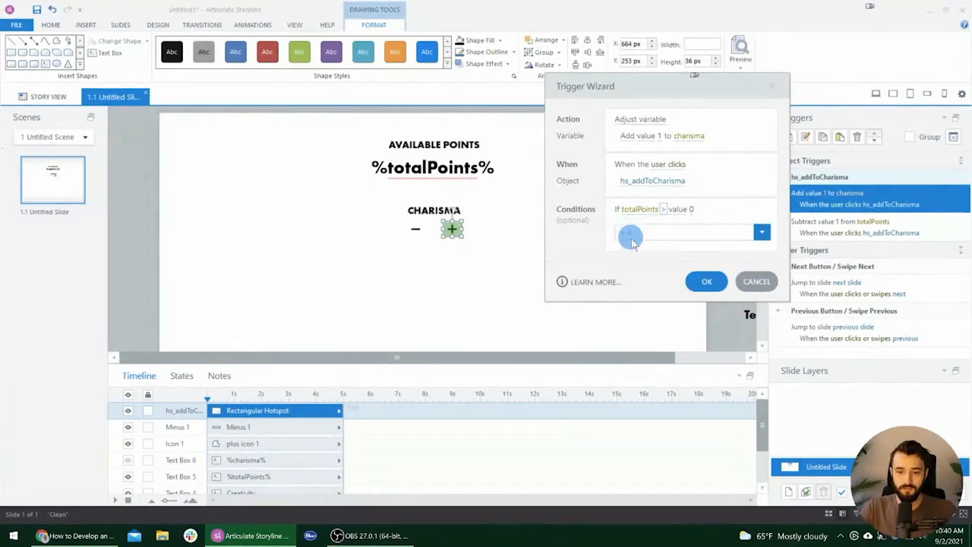
{"action": "left_click", "coordinate": [709, 283]}
Add the condition totalPoints is not equal to 0 to the trigger that subtracts value 1 from totalPoints
{"action": "double_click", "coordinate": [936, 243]}
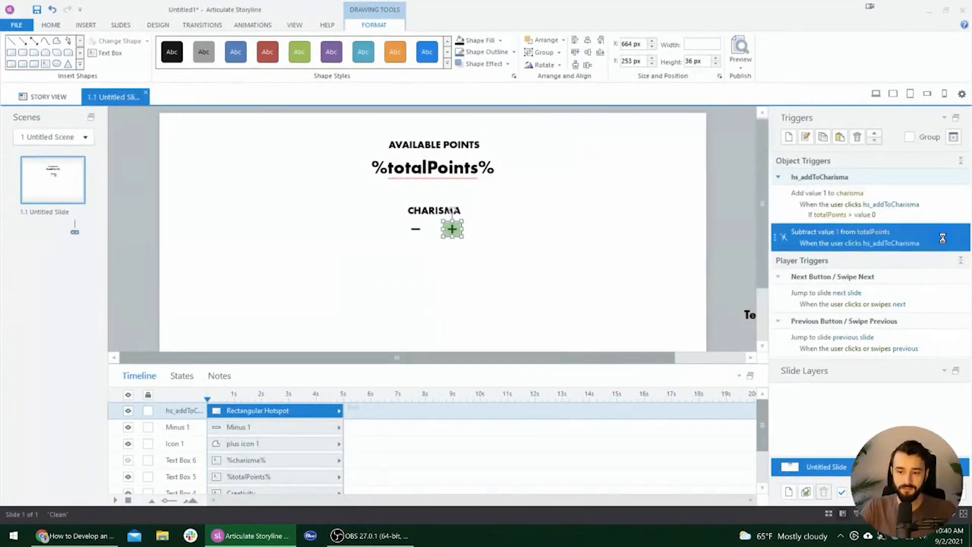
{"action": "left_click", "coordinate": [628, 209]}
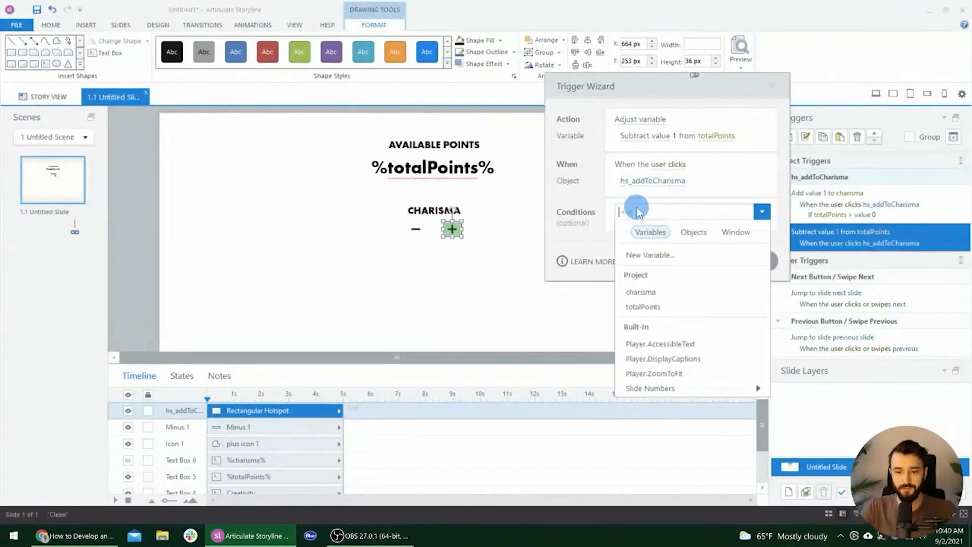
{"action": "left_click", "coordinate": [667, 306]}
{"action": "left_click", "coordinate": [664, 211]}
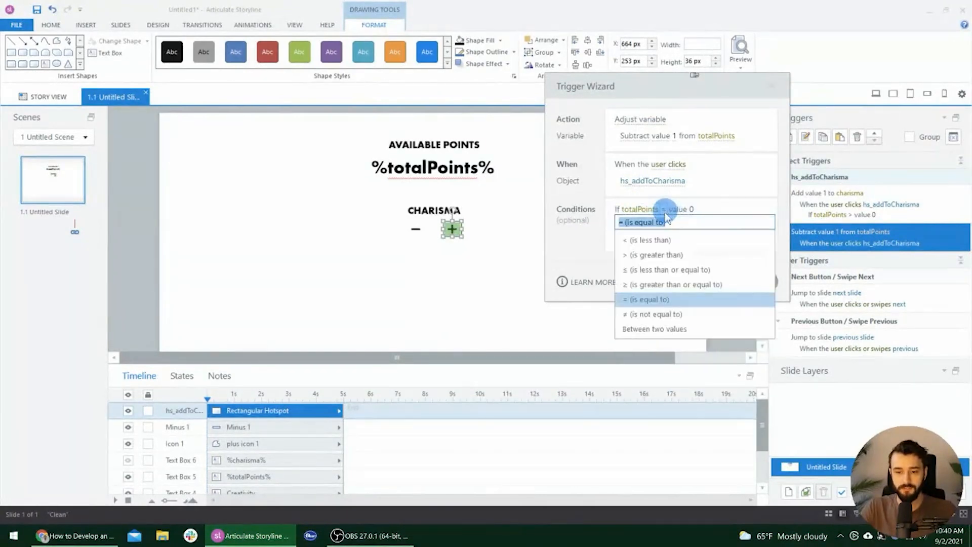
{"action": "left_click", "coordinate": [685, 314]}
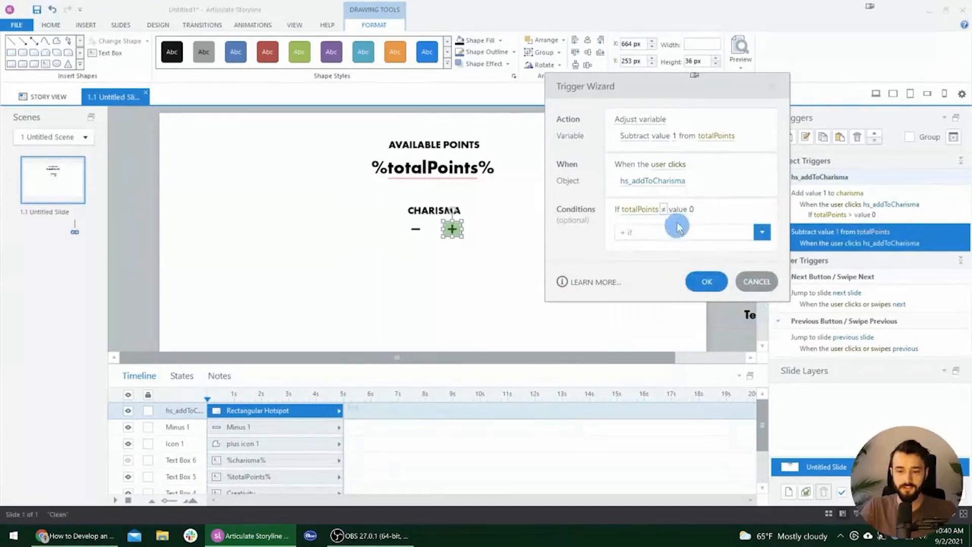
{"action": "left_click", "coordinate": [709, 258]}
{"action": "left_click", "coordinate": [704, 286]}
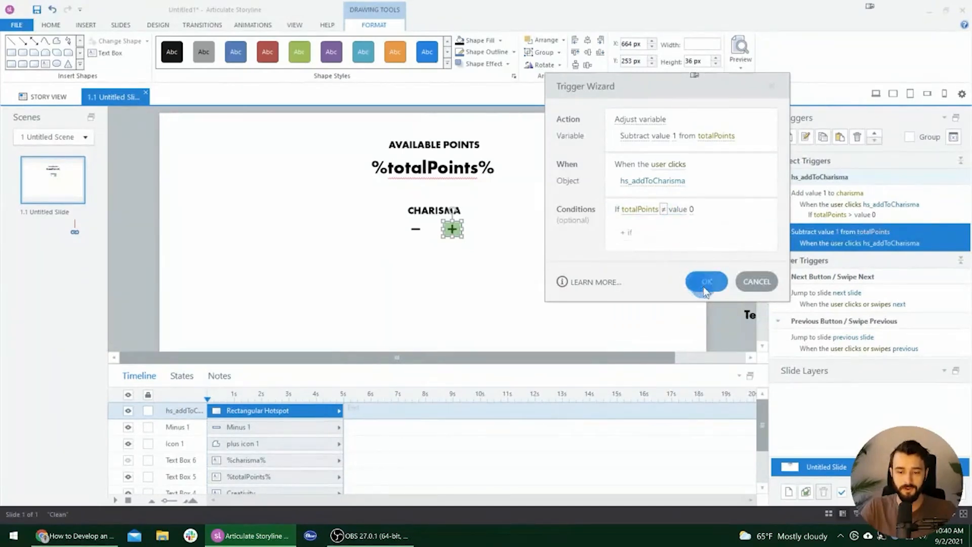
{"action": "left_click", "coordinate": [679, 212]}
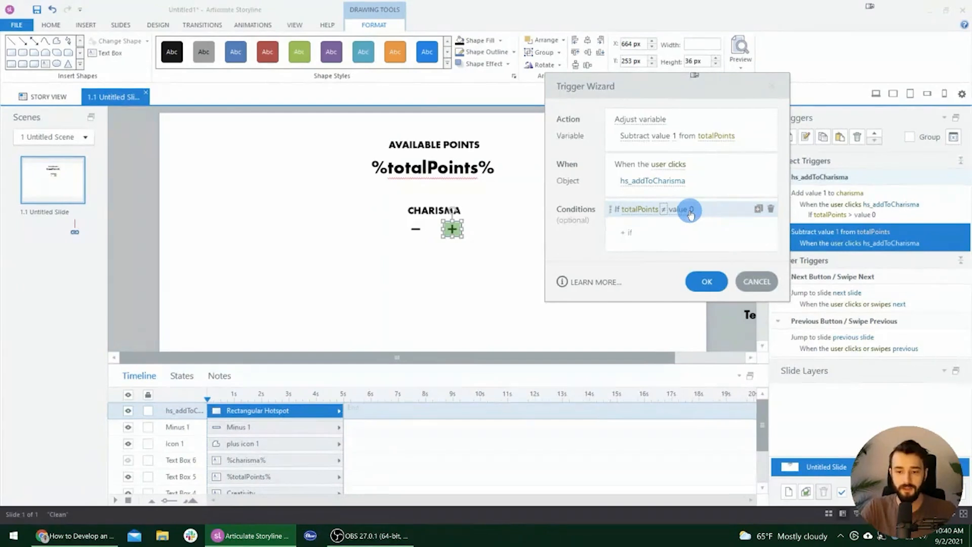
{"action": "left_click", "coordinate": [707, 282]}
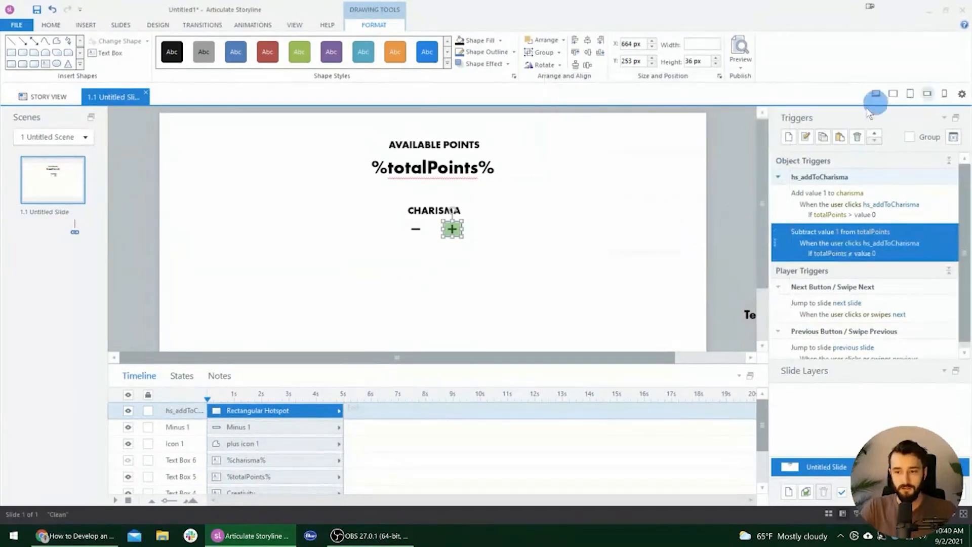
Preview the slide with the %charisma% text box shown and test spending all ten available points with the charisma plus
{"action": "left_click", "coordinate": [152, 460]}
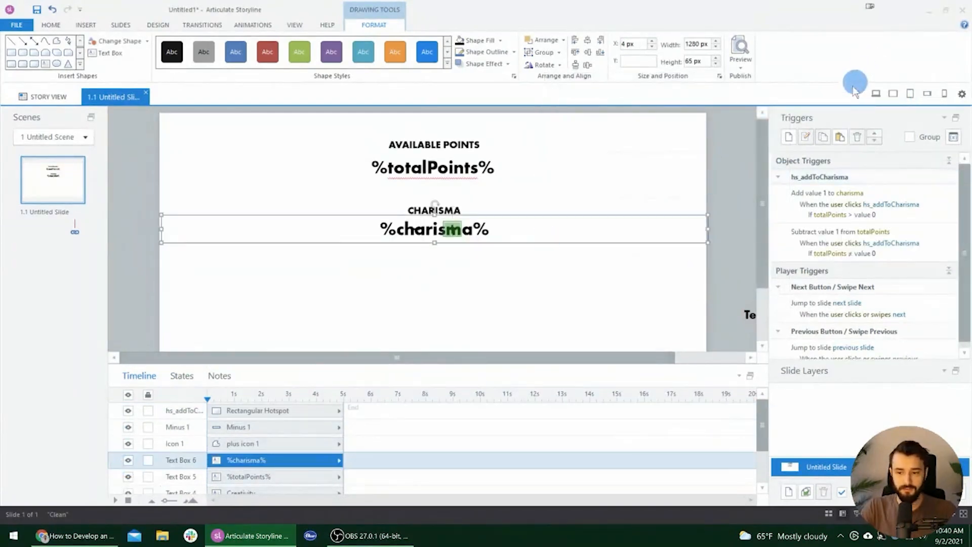
{"action": "left_click", "coordinate": [877, 94]}
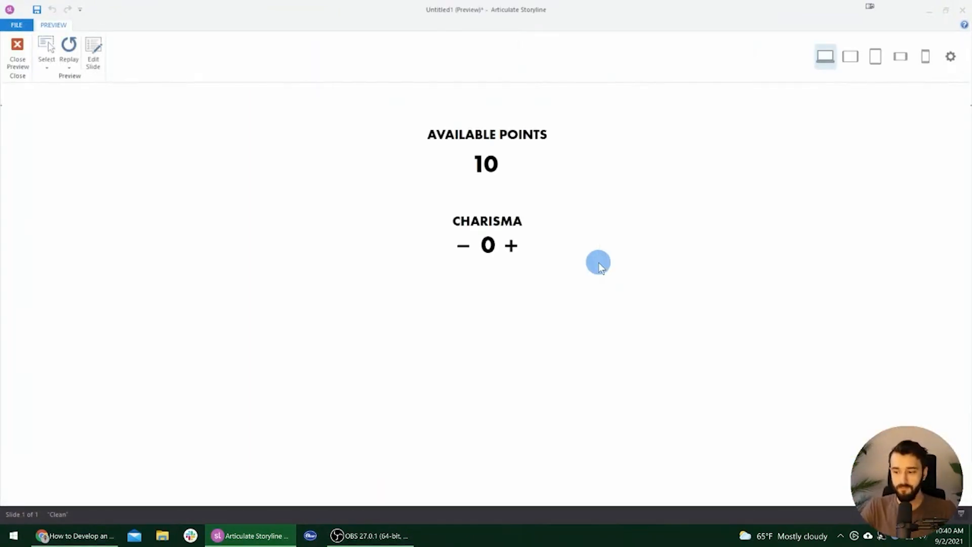
{"action": "left_click", "coordinate": [512, 249]}
{"action": "left_click", "coordinate": [512, 248]}
{"action": "left_click", "coordinate": [512, 248]}
{"action": "left_click", "coordinate": [511, 248]}
{"action": "left_click", "coordinate": [512, 248]}
{"action": "left_click", "coordinate": [512, 248]}
{"action": "left_click", "coordinate": [512, 248]}
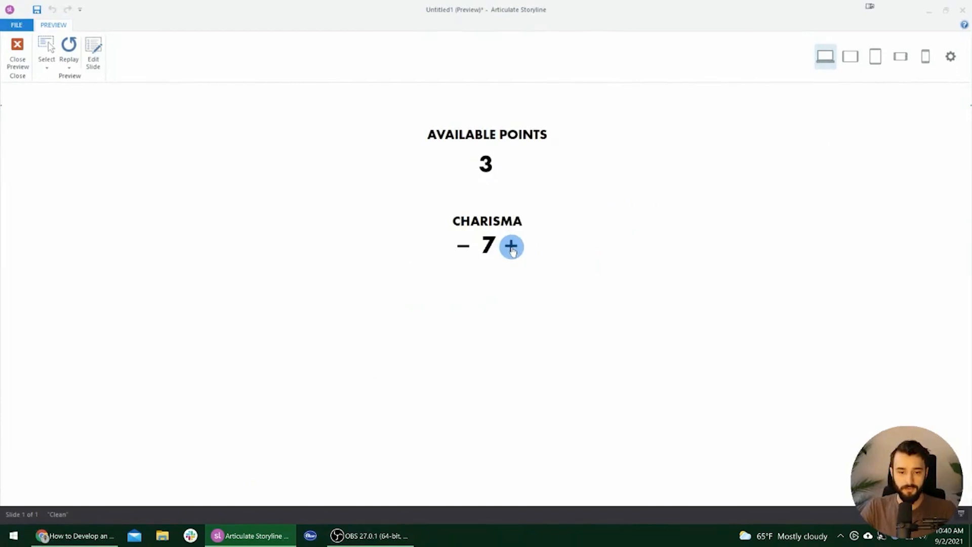
{"action": "left_click", "coordinate": [511, 249]}
{"action": "left_click", "coordinate": [511, 248]}
{"action": "left_click", "coordinate": [512, 248]}
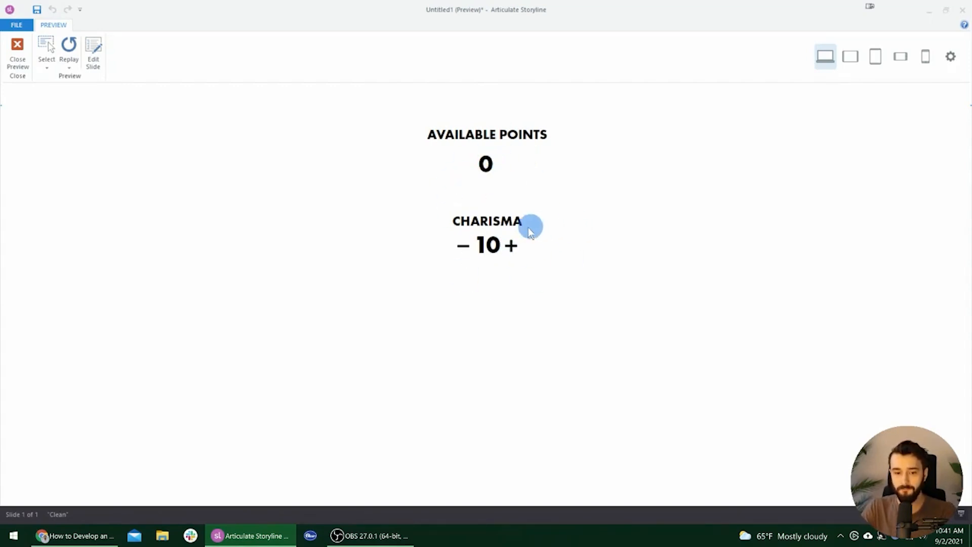
{"action": "left_click", "coordinate": [16, 50]}
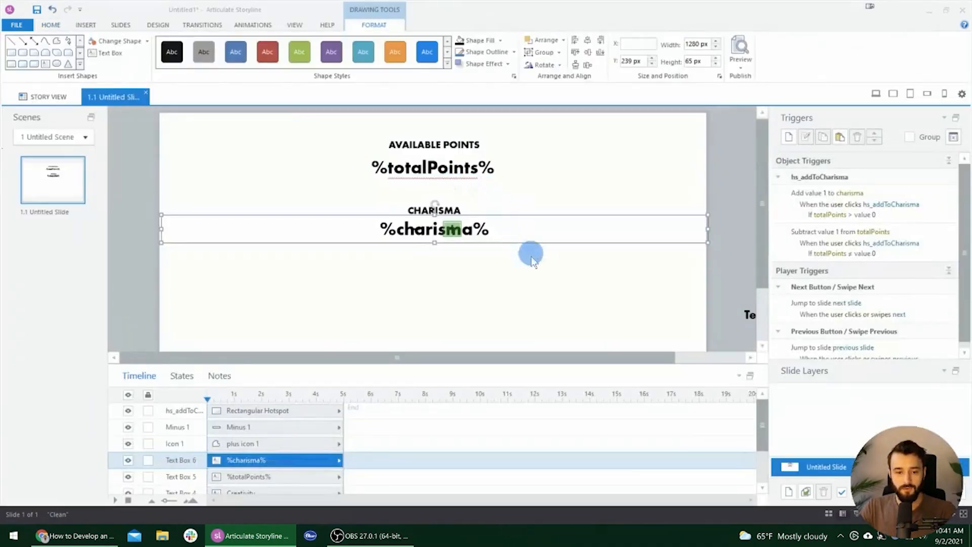
Hide the %charisma% text box so the plus and minus icons are unobstructed on the slide
{"action": "left_click", "coordinate": [413, 232]}
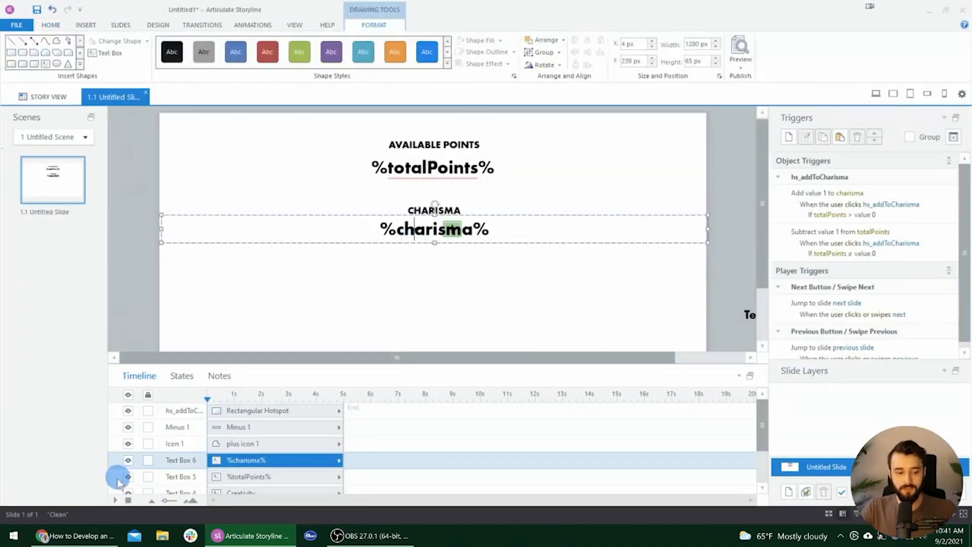
{"action": "left_click", "coordinate": [128, 461]}
{"action": "left_click", "coordinate": [417, 228]}
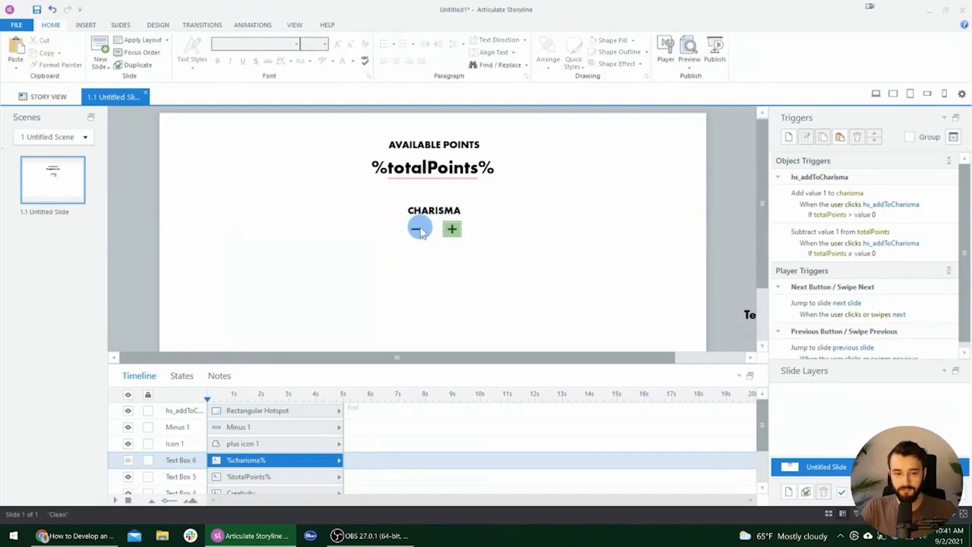
{"action": "left_click", "coordinate": [414, 228]}
{"action": "left_click", "coordinate": [519, 254]}
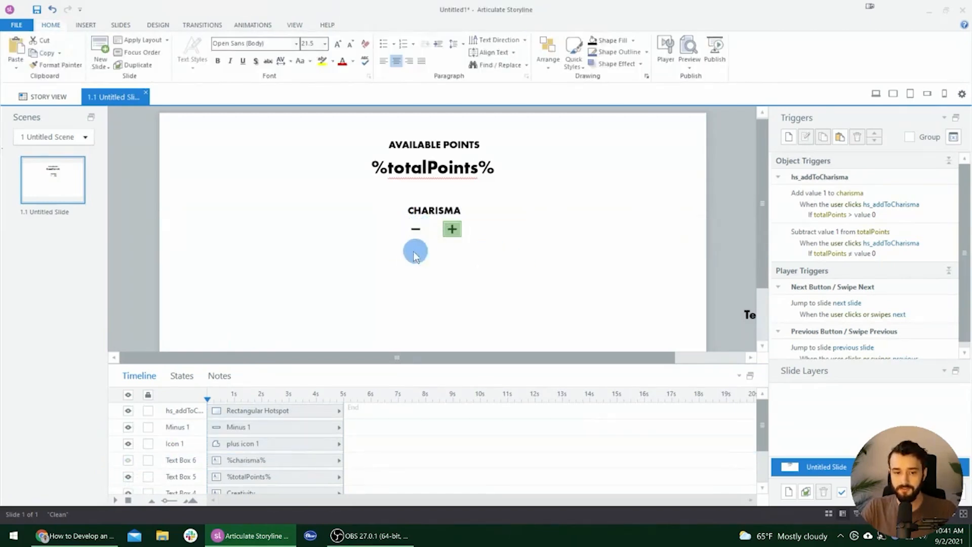
Duplicate the plus hotspot with its triggers and place the copy over the charisma minus icon
{"action": "scroll", "coordinate": [405, 251], "scroll_direction": "up", "scroll_amount": 2}
{"action": "scroll", "coordinate": [403, 255], "scroll_direction": "down", "scroll_amount": 1}
{"action": "scroll", "coordinate": [618, 227], "scroll_direction": "down", "scroll_amount": 1}
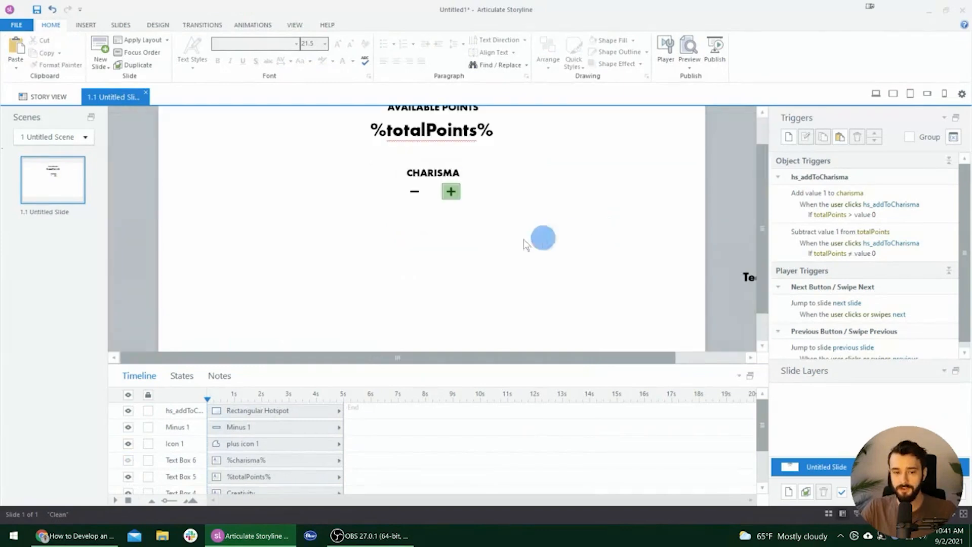
{"action": "left_click", "coordinate": [451, 234]}
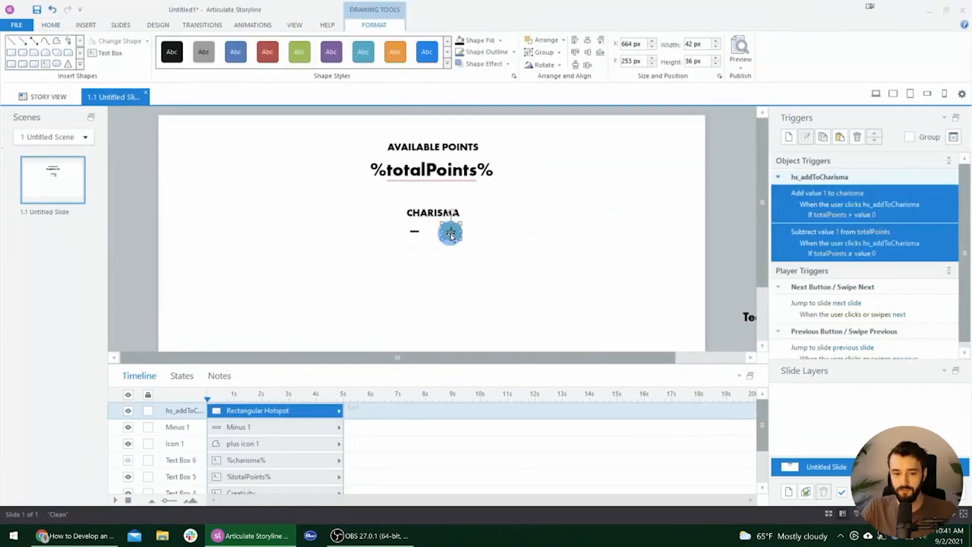
{"action": "left_click_drag", "start_coordinate": [451, 234], "coordinate": [415, 236]}
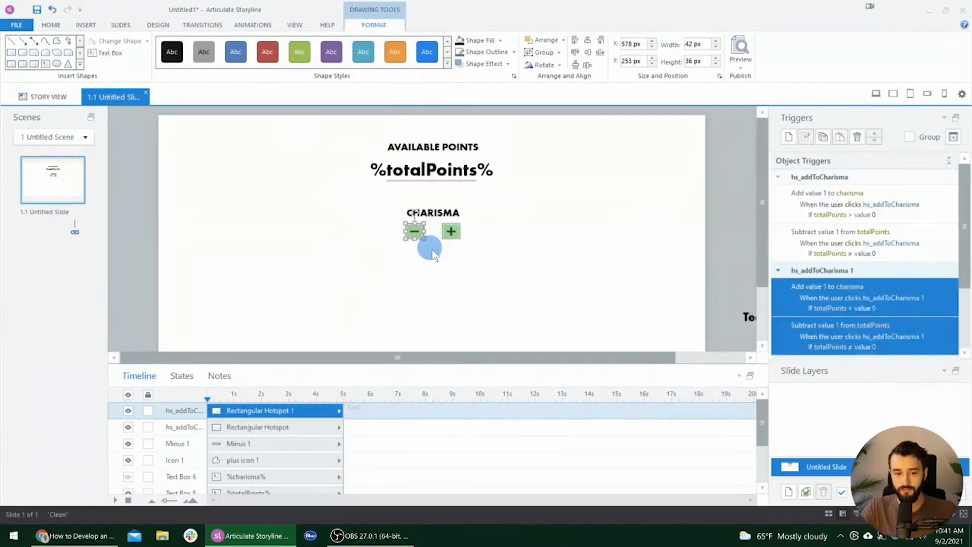
Change the minus hotspot's charisma trigger to subtract value 1 from charisma if charisma is greater than 0
{"action": "double_click", "coordinate": [937, 302]}
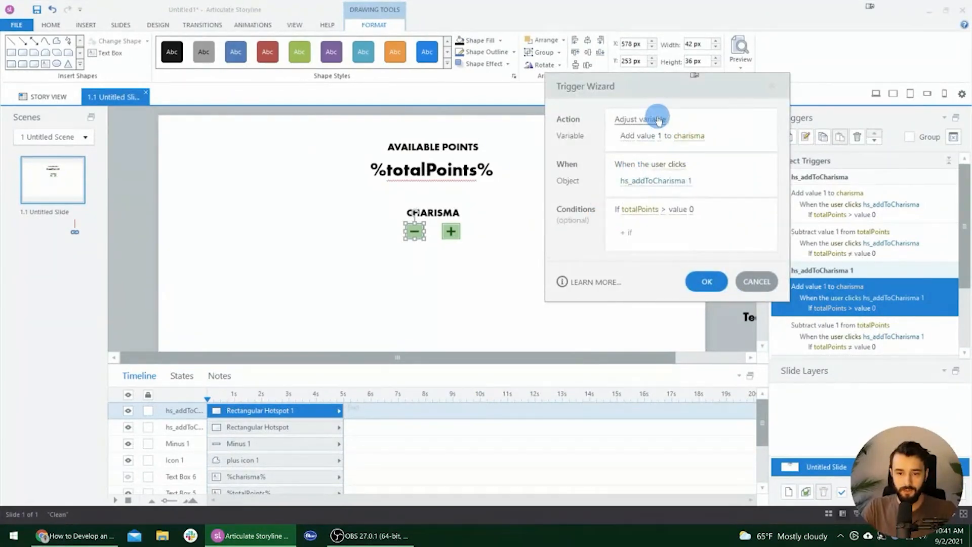
{"action": "left_click", "coordinate": [628, 136]}
{"action": "left_click", "coordinate": [641, 167]}
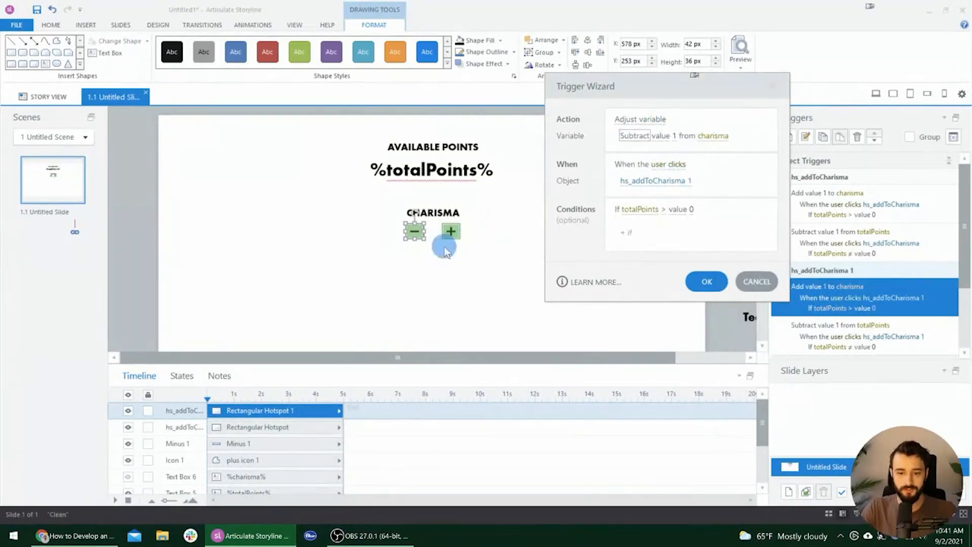
{"action": "left_click", "coordinate": [661, 215]}
{"action": "left_click", "coordinate": [641, 209]}
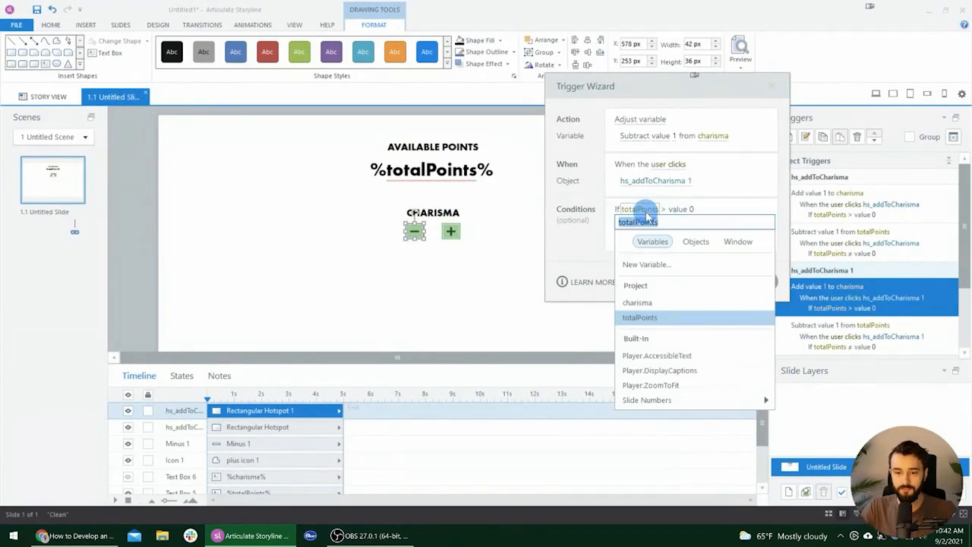
{"action": "left_click", "coordinate": [652, 302]}
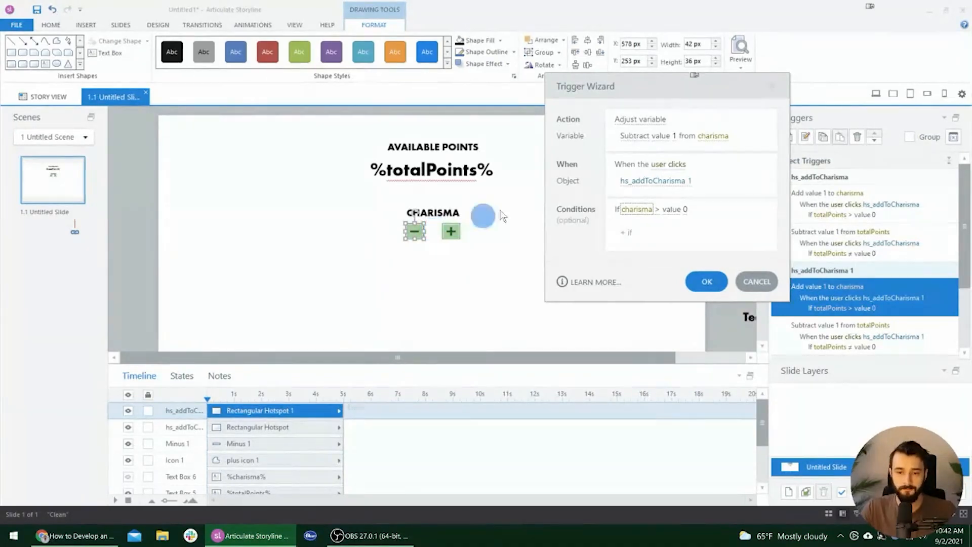
{"action": "left_click", "coordinate": [708, 283]}
Change the minus hotspot's totalPoints trigger to add value 1 to totalPoints if charisma is not equal to 0
{"action": "left_click", "coordinate": [936, 333]}
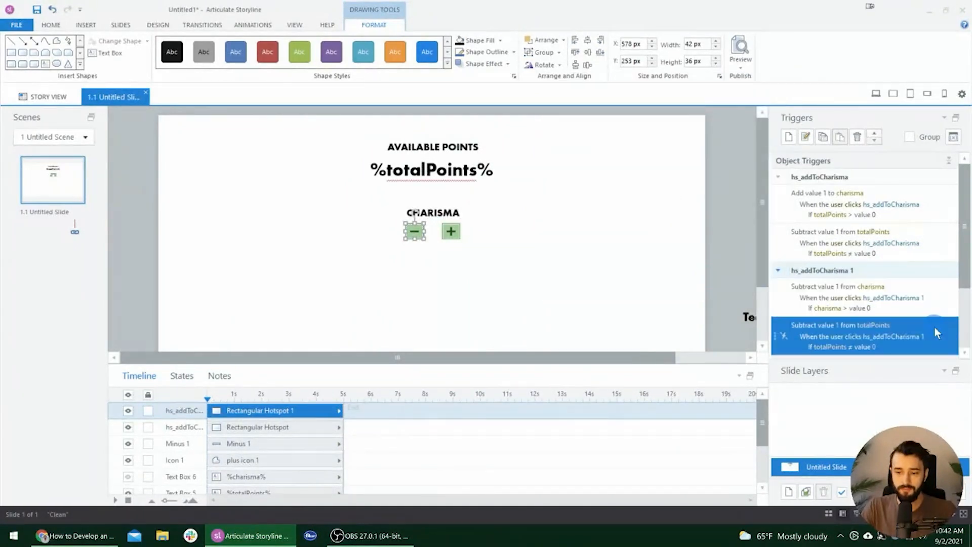
{"action": "double_click", "coordinate": [932, 332]}
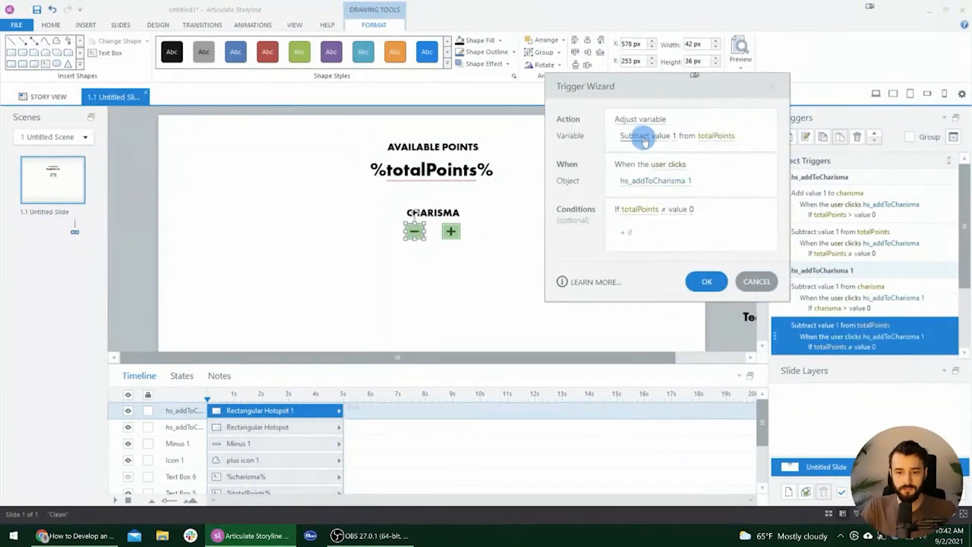
{"action": "left_click", "coordinate": [643, 138]}
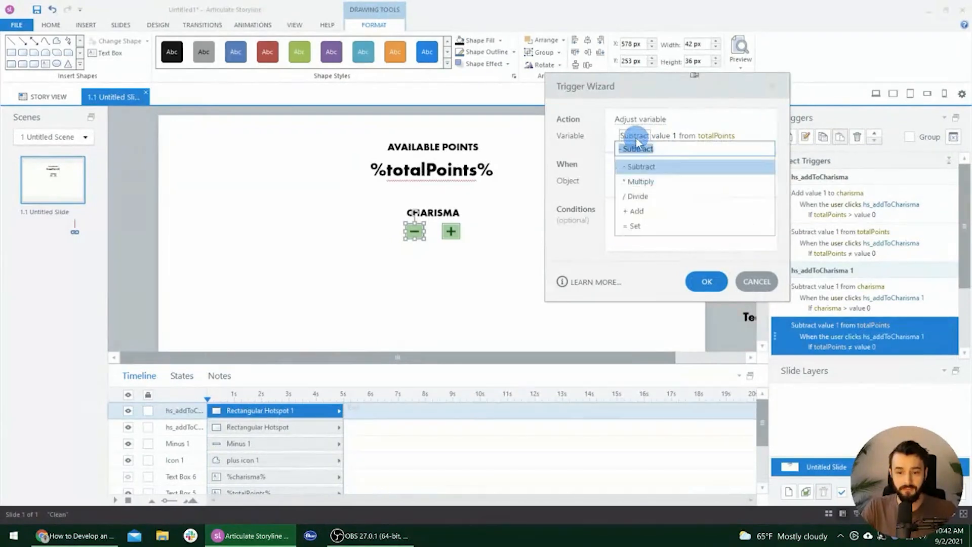
{"action": "left_click", "coordinate": [644, 212]}
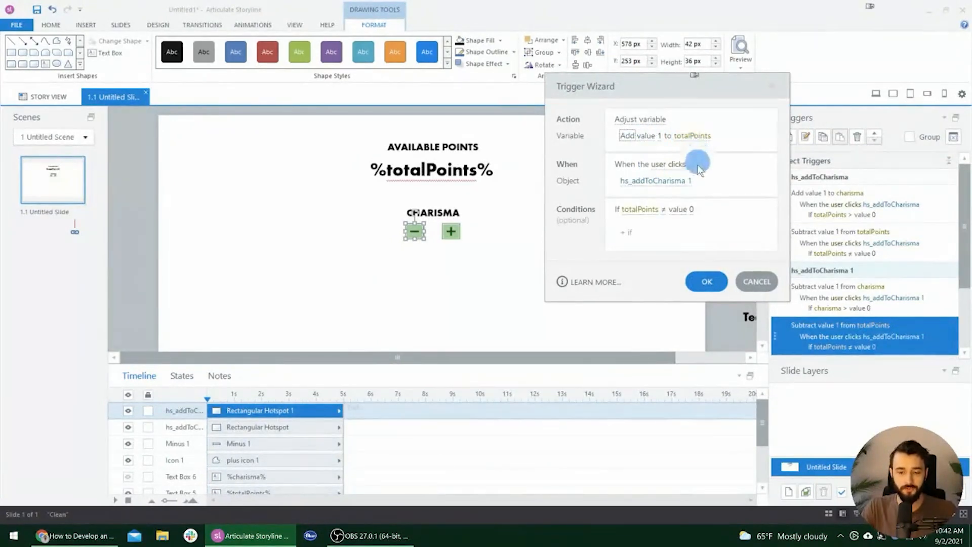
{"action": "left_click", "coordinate": [648, 212]}
{"action": "left_click", "coordinate": [650, 284]}
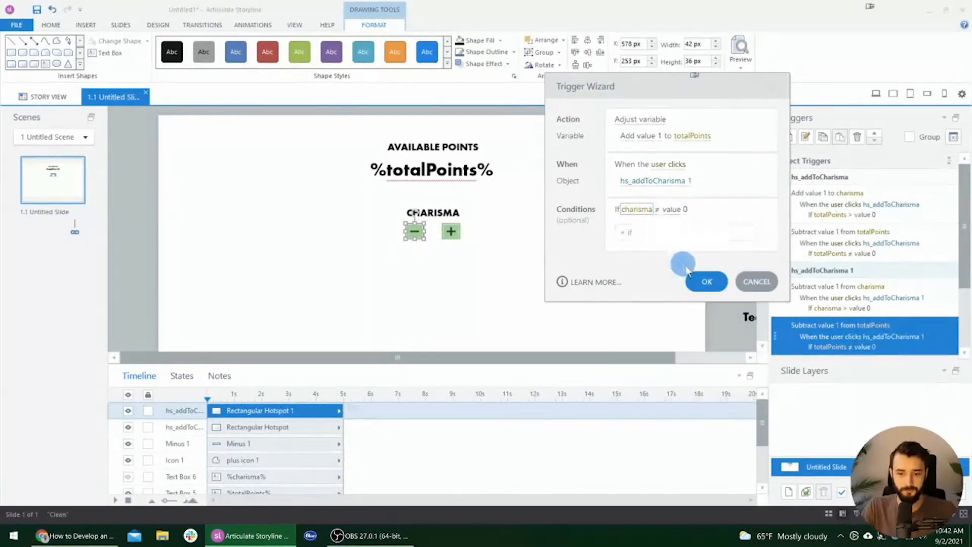
{"action": "left_click", "coordinate": [707, 283]}
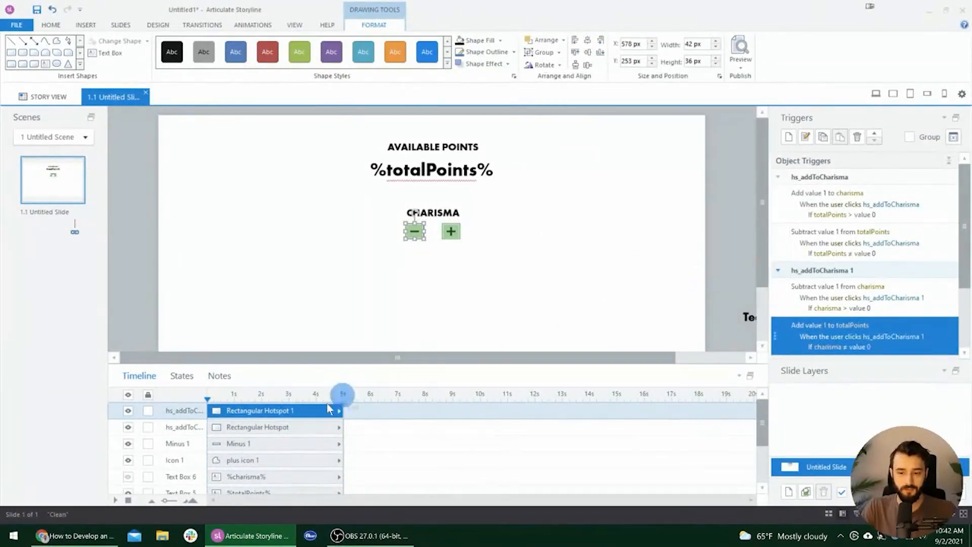
Show the %charisma% text box, preview the slide and add ten points to charisma with the plus
{"action": "left_click", "coordinate": [133, 477]}
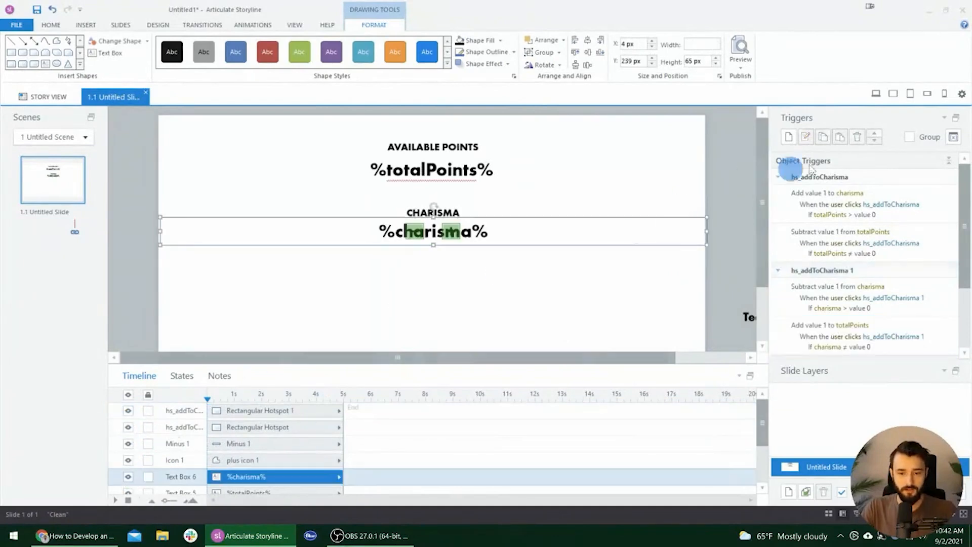
{"action": "left_click", "coordinate": [877, 94]}
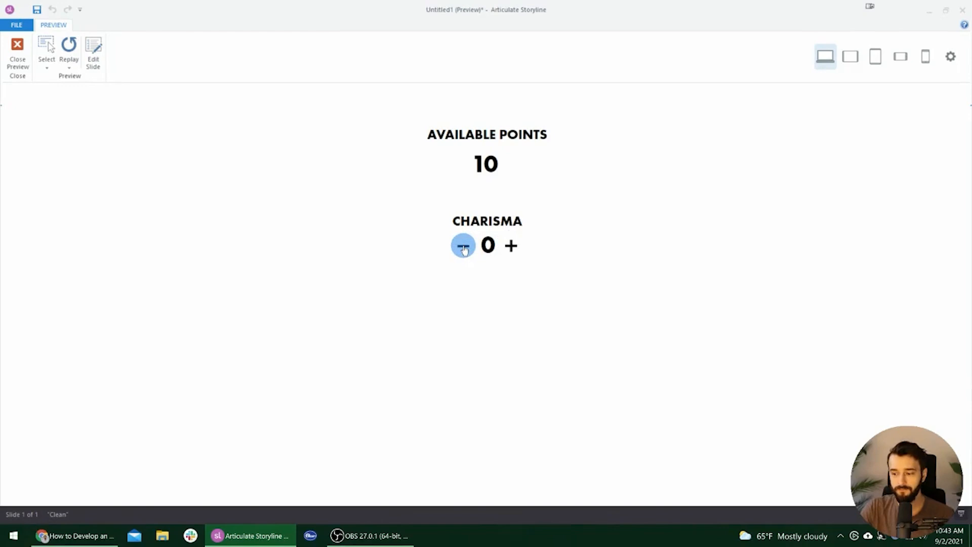
{"action": "left_click", "coordinate": [513, 247]}
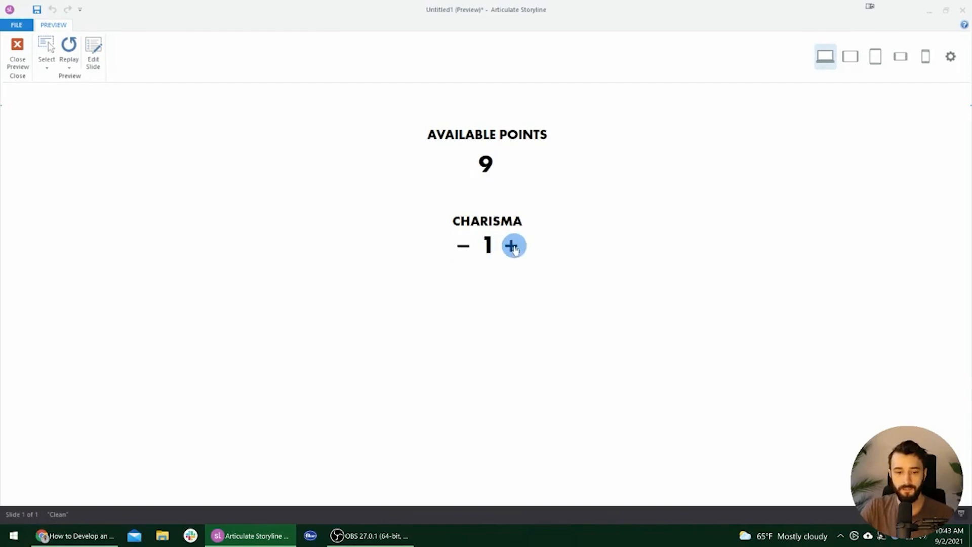
{"action": "left_click", "coordinate": [512, 247]}
{"action": "left_click", "coordinate": [513, 247]}
{"action": "left_click", "coordinate": [512, 248]}
{"action": "left_click", "coordinate": [512, 247]}
{"action": "left_click", "coordinate": [513, 247]}
{"action": "left_click", "coordinate": [513, 247]}
{"action": "left_click", "coordinate": [512, 247]}
{"action": "left_click", "coordinate": [513, 247]}
{"action": "left_click", "coordinate": [512, 247]}
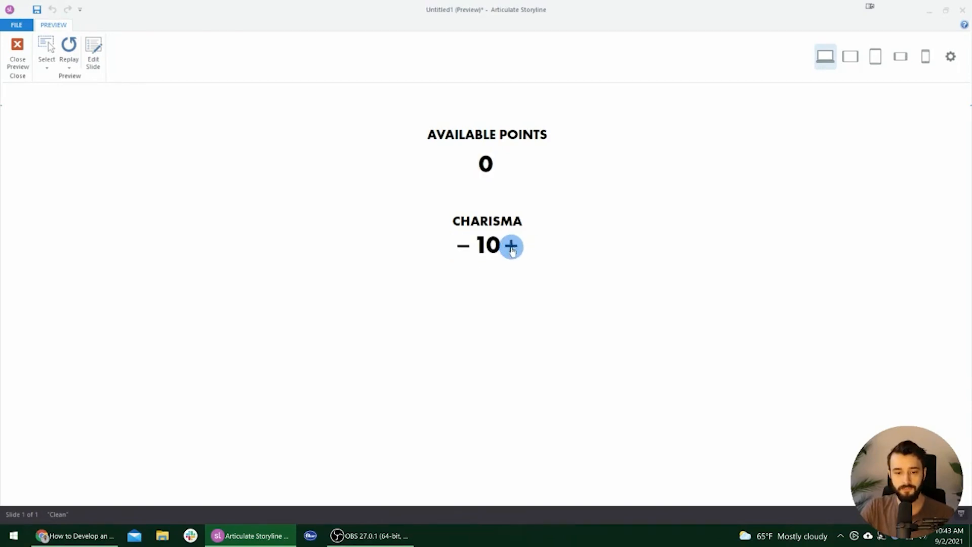
Test the charisma minus in the preview by taking back all ten allocated points
{"action": "double_click", "coordinate": [463, 248]}
{"action": "double_click", "coordinate": [463, 248]}
{"action": "double_click", "coordinate": [462, 248]}
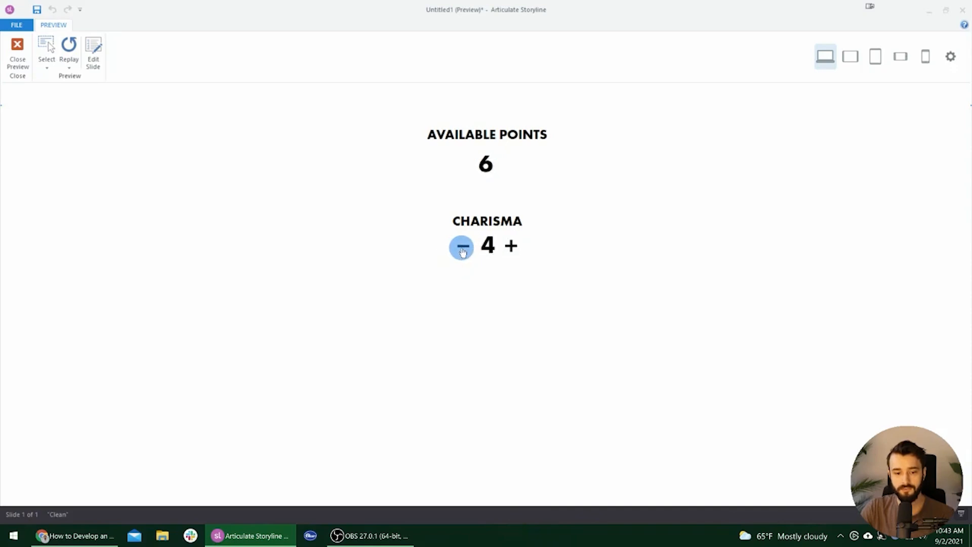
{"action": "double_click", "coordinate": [462, 248]}
{"action": "double_click", "coordinate": [463, 248]}
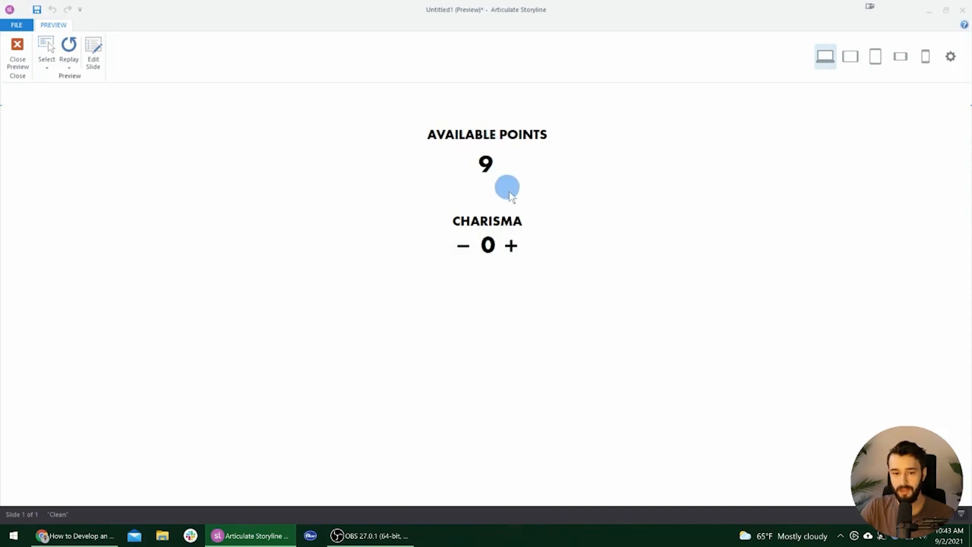
Test adding and removing a single charisma point three times in a row, and close the preview
{"action": "left_click", "coordinate": [512, 245]}
{"action": "left_click", "coordinate": [465, 248]}
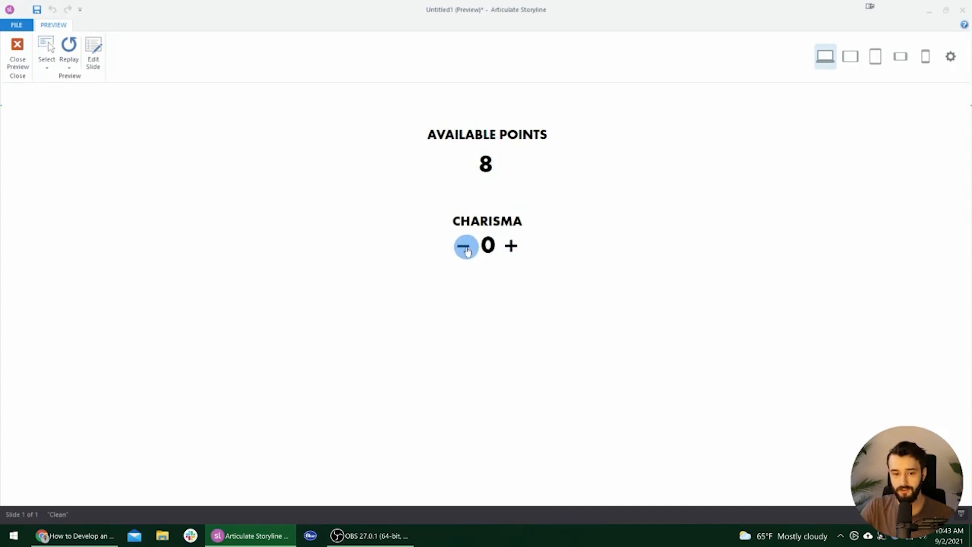
{"action": "left_click", "coordinate": [512, 246]}
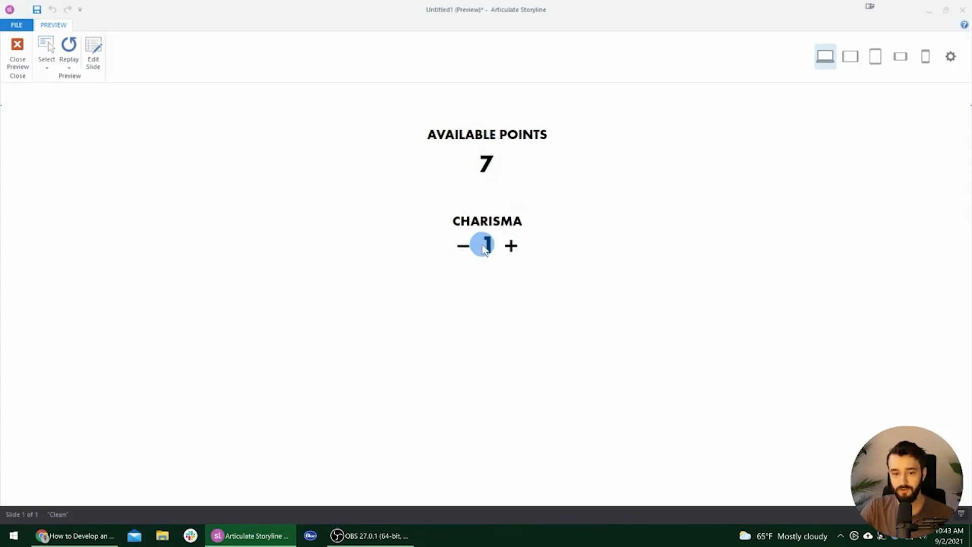
{"action": "left_click", "coordinate": [462, 246]}
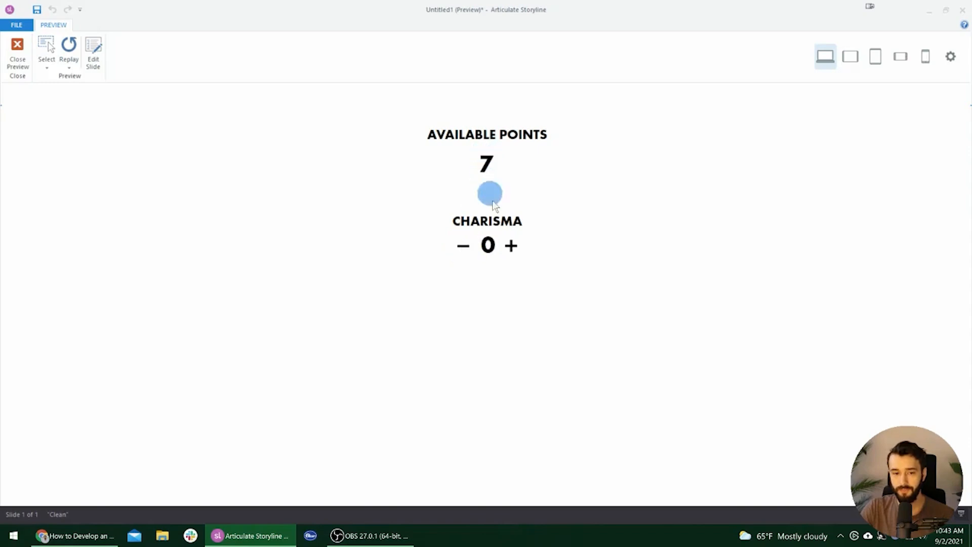
{"action": "left_click", "coordinate": [511, 245]}
{"action": "left_click", "coordinate": [464, 247]}
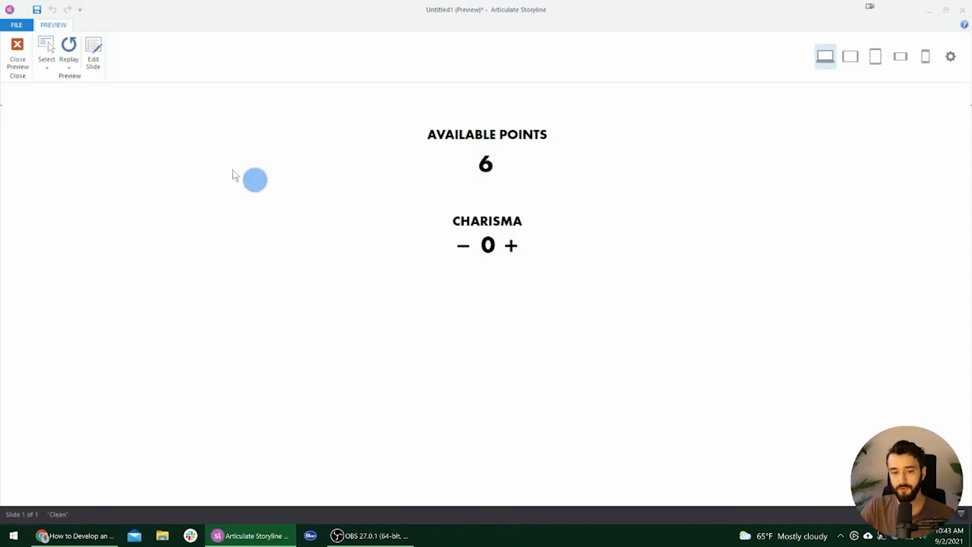
{"action": "left_click", "coordinate": [11, 53]}
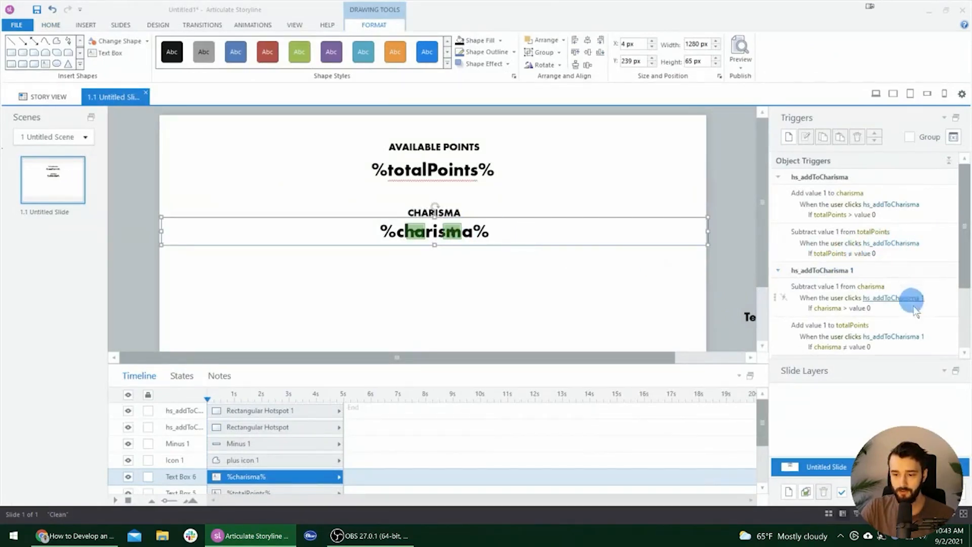
Review the condition on the minus hotspot's trigger that adds value 1 to totalPoints, leaving the trigger as it is
{"action": "left_click", "coordinate": [936, 325]}
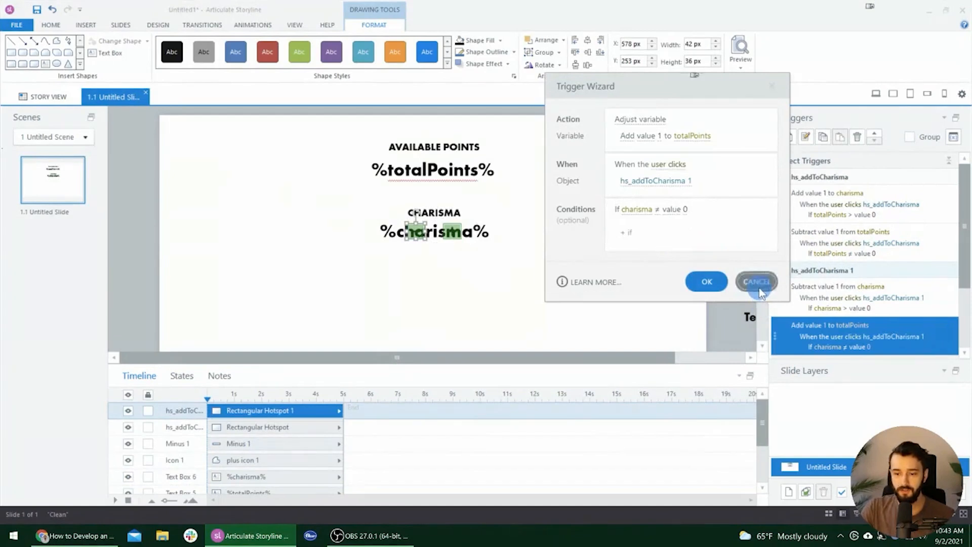
{"action": "left_click", "coordinate": [759, 287]}
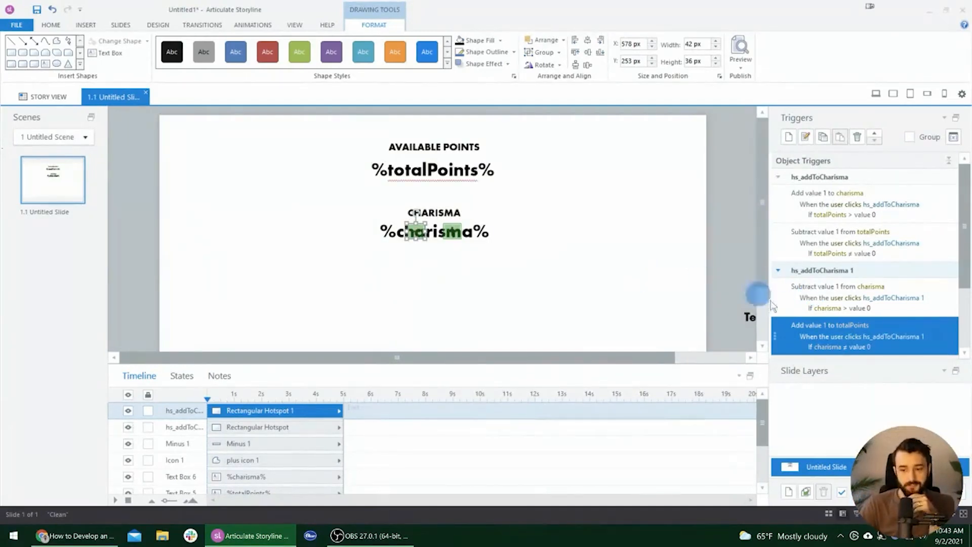
{"action": "double_click", "coordinate": [914, 329]}
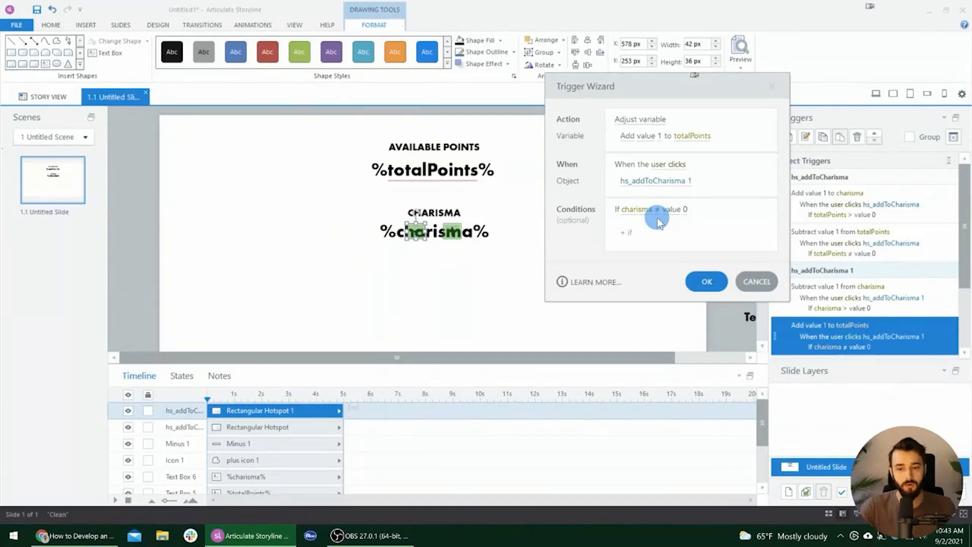
{"action": "left_click", "coordinate": [753, 283]}
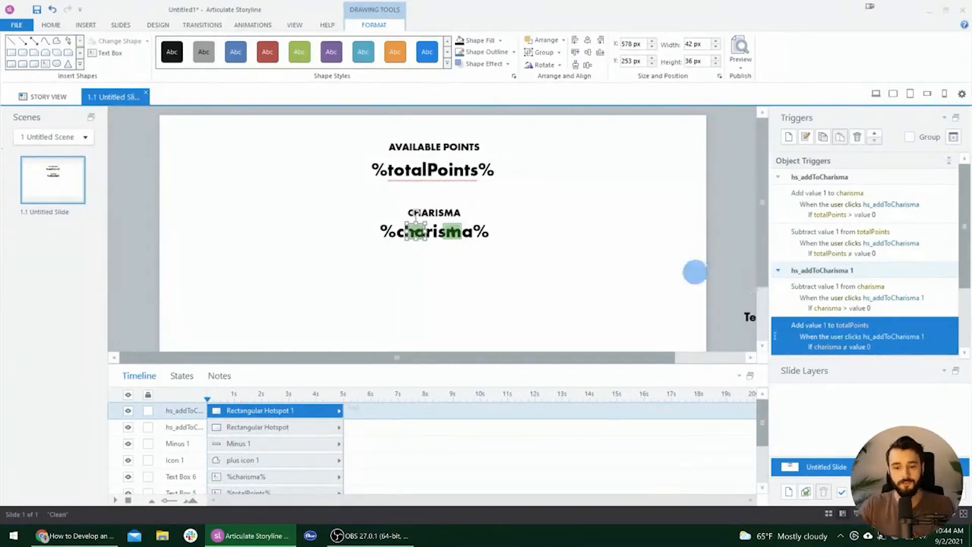
{"action": "scroll", "coordinate": [677, 235], "scroll_direction": "down", "scroll_amount": 3}
{"action": "left_click_drag", "start_coordinate": [658, 356], "coordinate": [715, 359]}
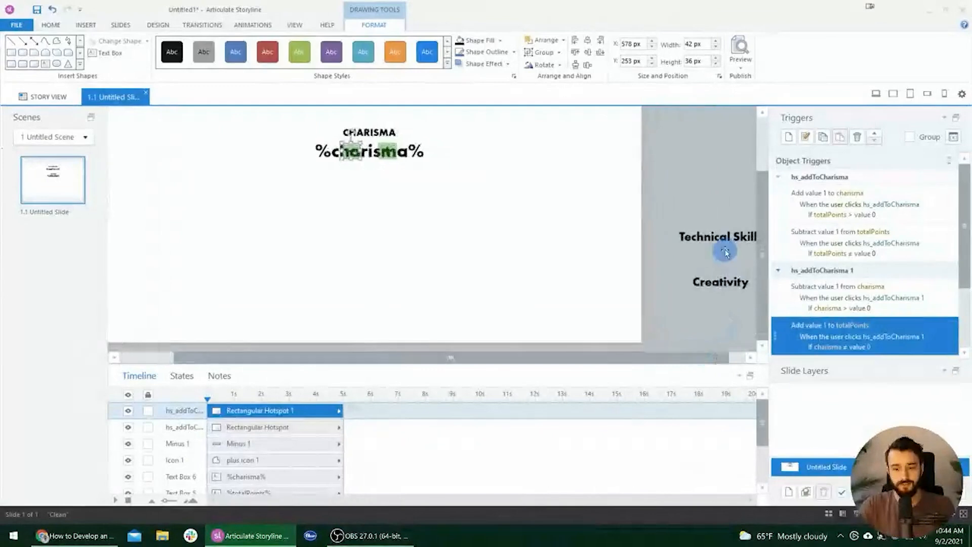
{"action": "scroll", "coordinate": [712, 289], "scroll_direction": "up", "scroll_amount": 3}
{"action": "scroll", "coordinate": [719, 310], "scroll_direction": "down", "scroll_amount": 3}
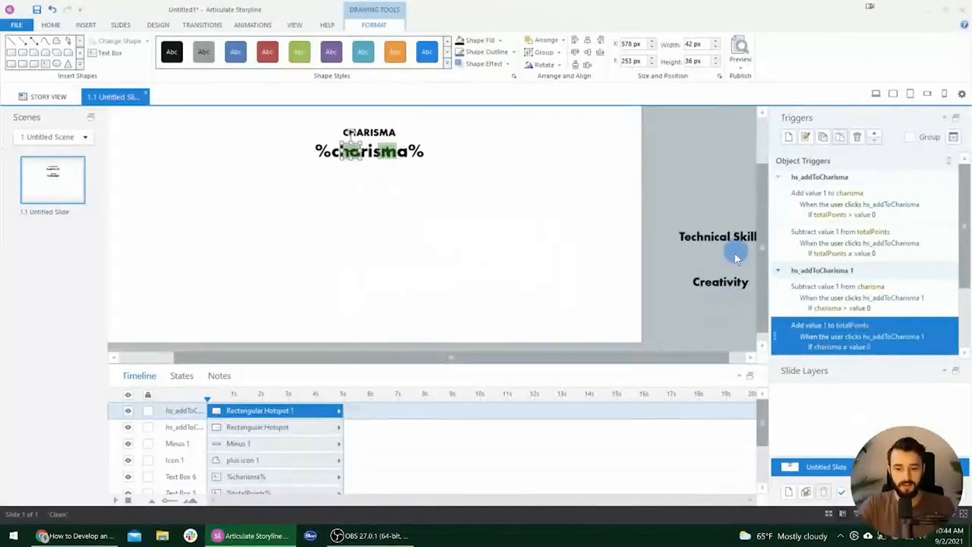
{"action": "scroll", "coordinate": [438, 204], "scroll_direction": "up", "scroll_amount": 3}
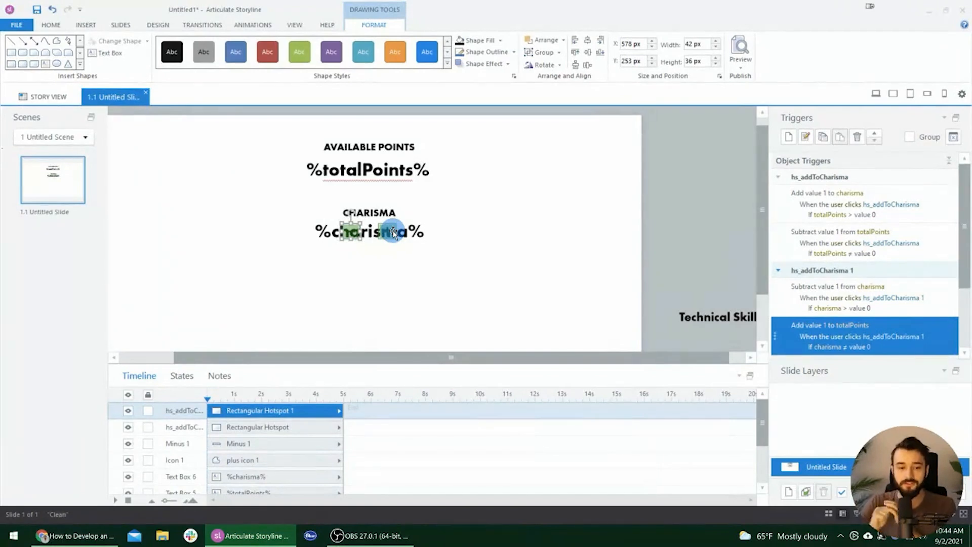
Move the minus hotspot's trigger that adds to totalPoints above its trigger that subtracts from charisma
{"action": "scroll", "coordinate": [815, 282], "scroll_direction": "down", "scroll_amount": 2}
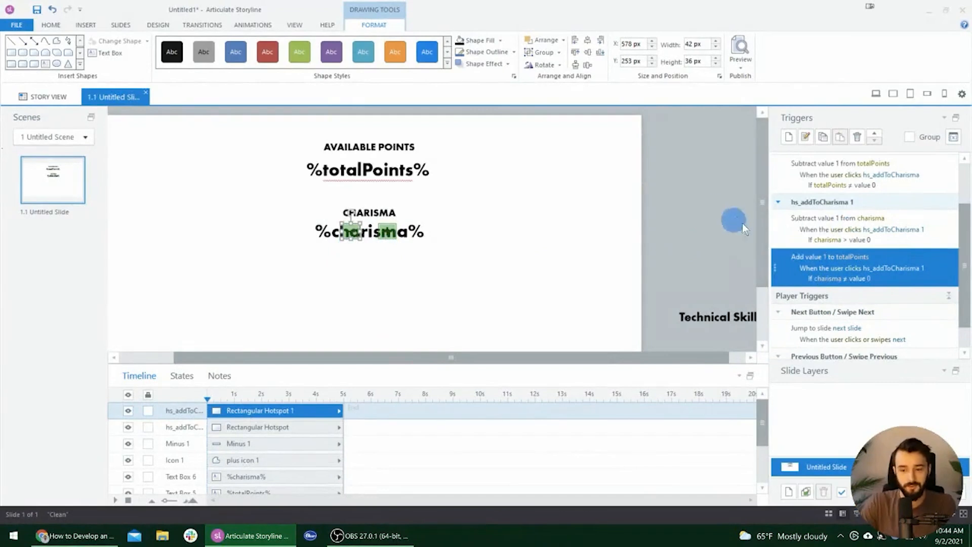
{"action": "left_click", "coordinate": [940, 226]}
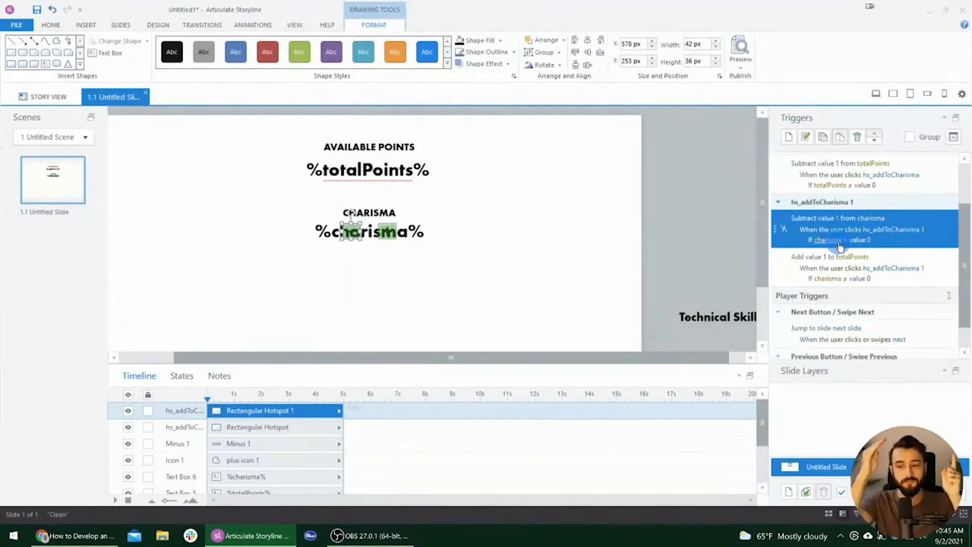
{"action": "left_click", "coordinate": [943, 265]}
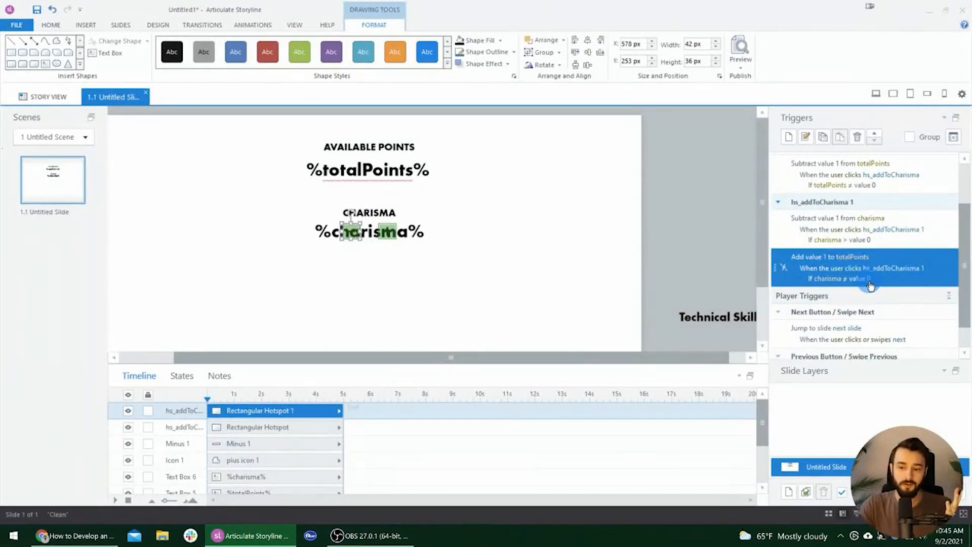
{"action": "left_click", "coordinate": [926, 218]}
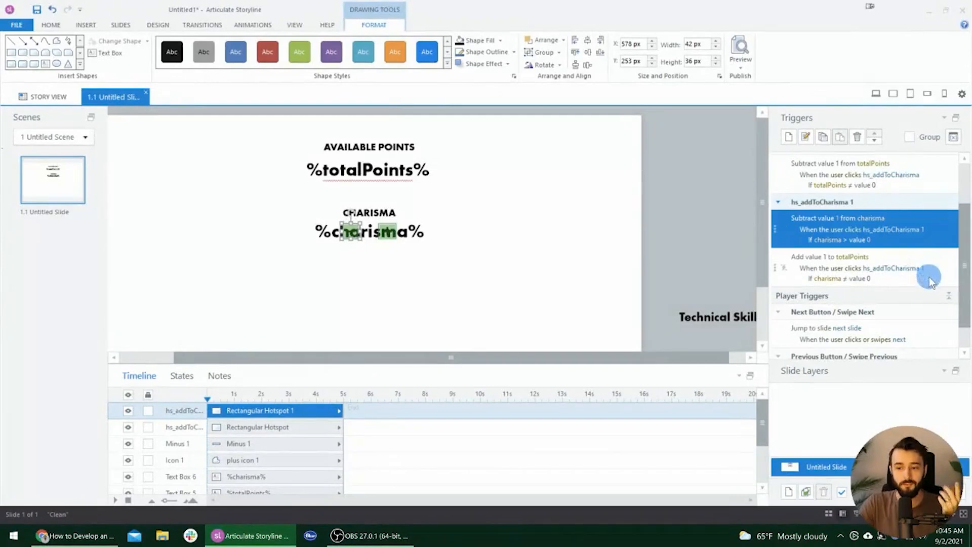
{"action": "left_click", "coordinate": [929, 278]}
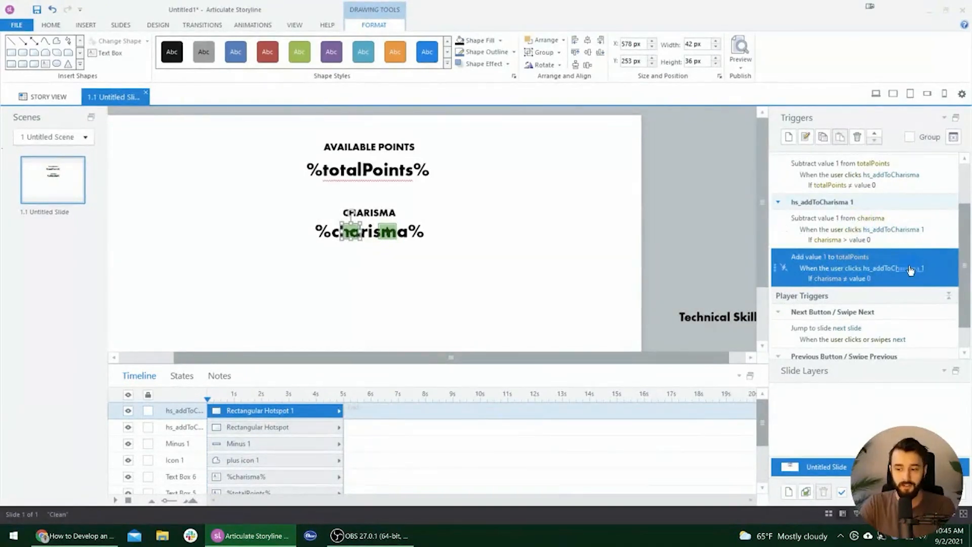
{"action": "left_click", "coordinate": [876, 135]}
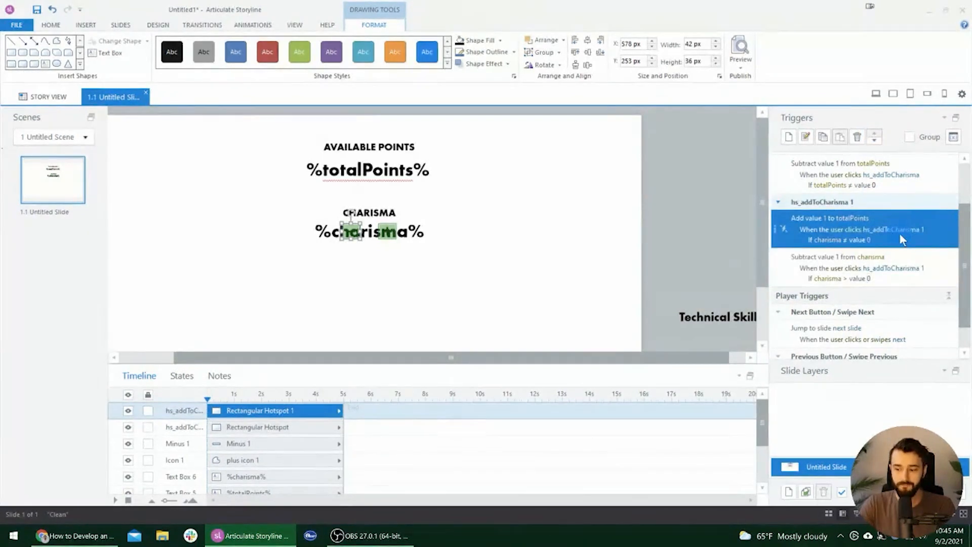
{"action": "left_click", "coordinate": [897, 198]}
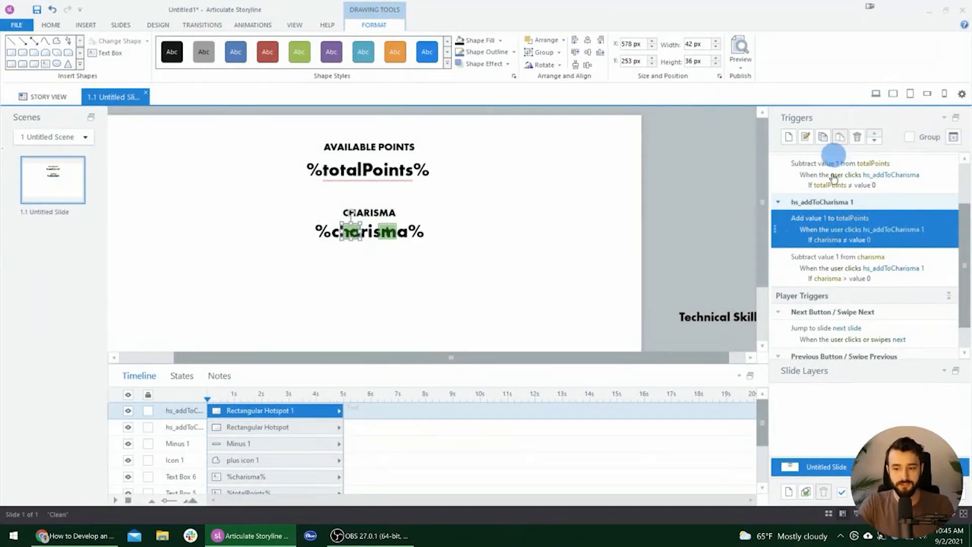
{"action": "left_click", "coordinate": [935, 271]}
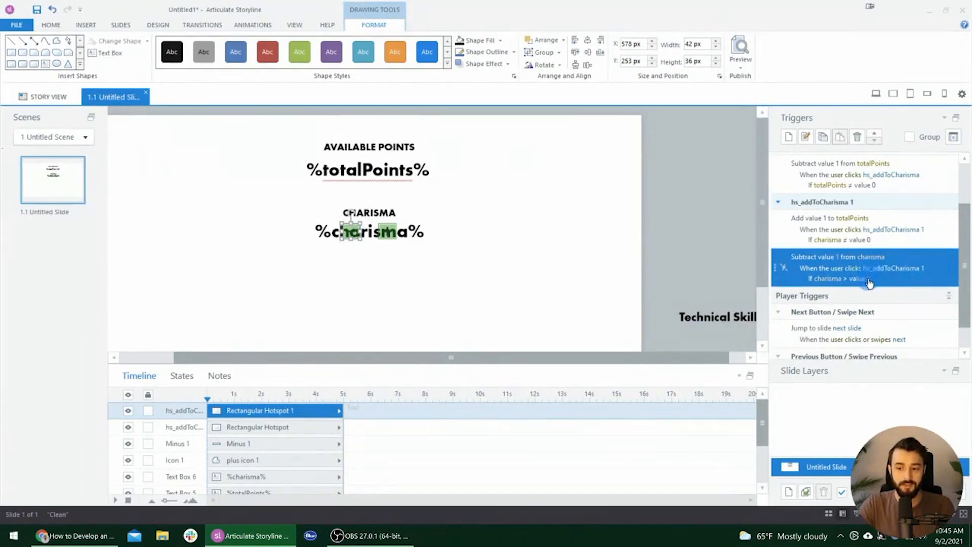
{"action": "left_click", "coordinate": [851, 243]}
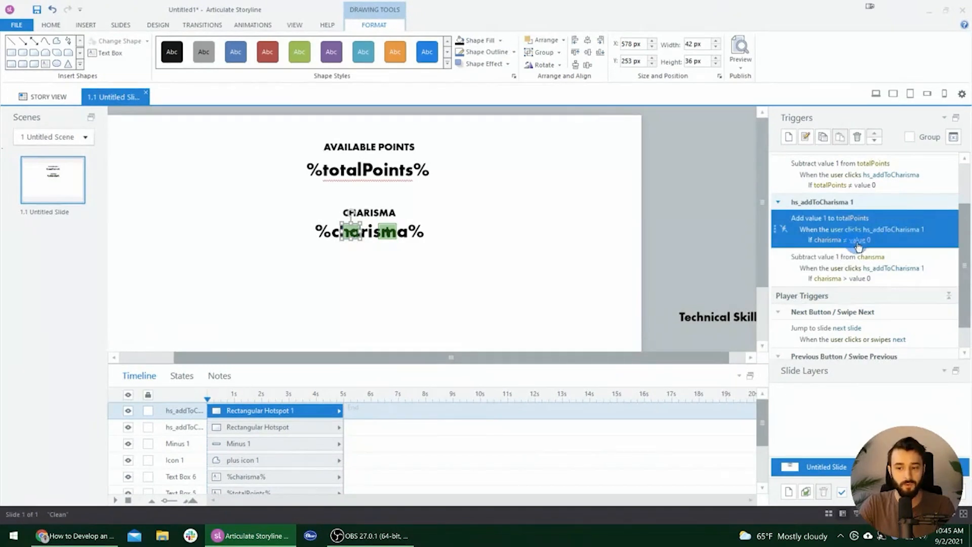
Preview the slide and test charisma by adding and removing three points, and repeat the test with two points
{"action": "left_click", "coordinate": [872, 96]}
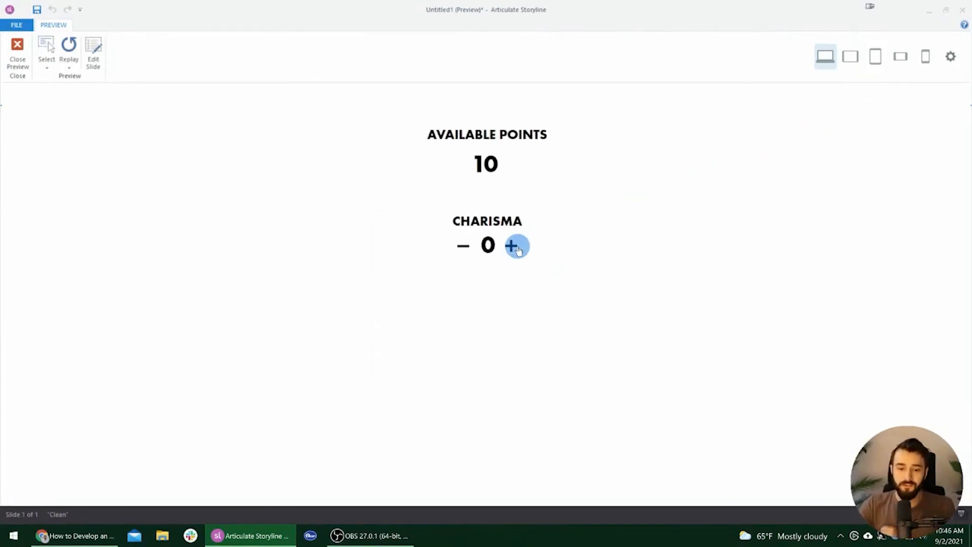
{"action": "left_click", "coordinate": [510, 247]}
{"action": "left_click", "coordinate": [509, 248]}
{"action": "left_click", "coordinate": [506, 251]}
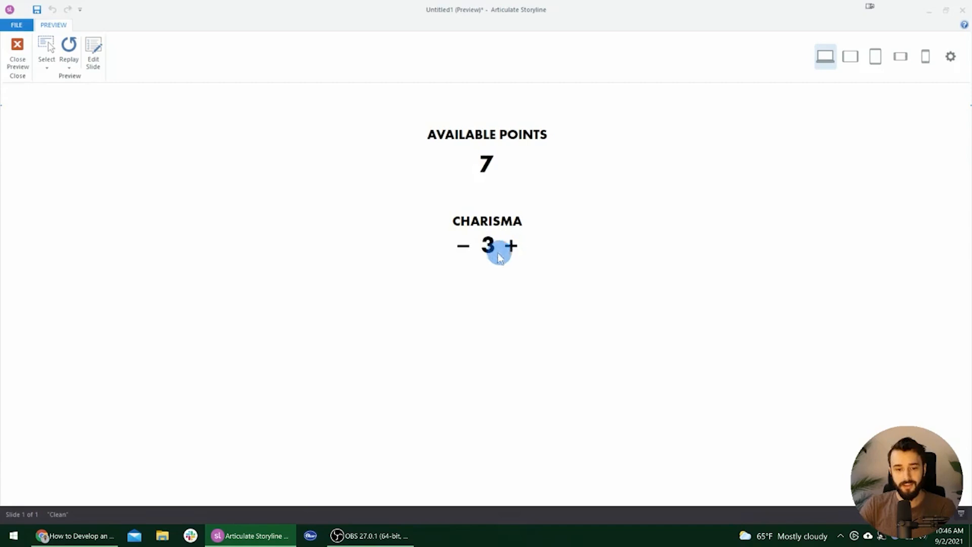
{"action": "left_click", "coordinate": [461, 247]}
{"action": "left_click", "coordinate": [461, 247]}
{"action": "left_click", "coordinate": [461, 247]}
{"action": "left_click", "coordinate": [512, 245]}
{"action": "left_click", "coordinate": [511, 246]}
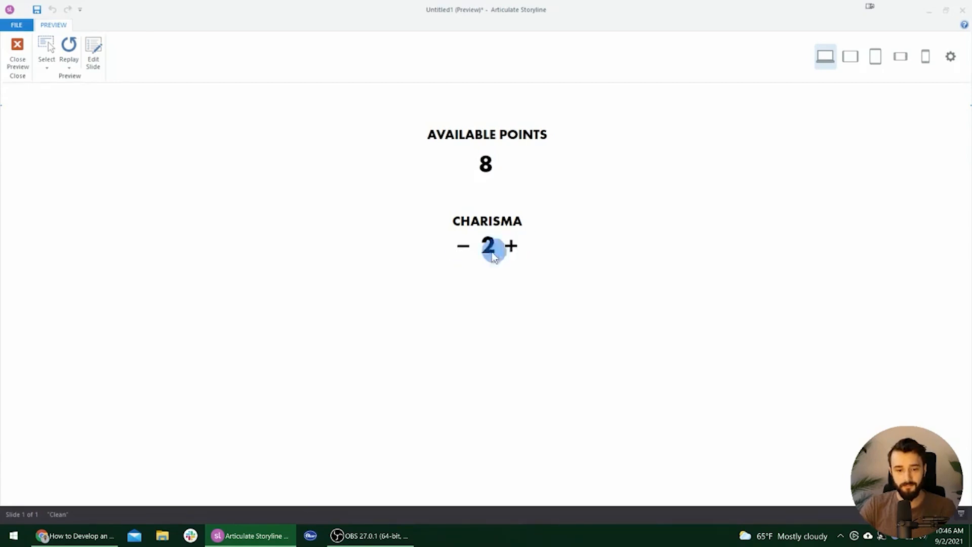
{"action": "left_click", "coordinate": [462, 248]}
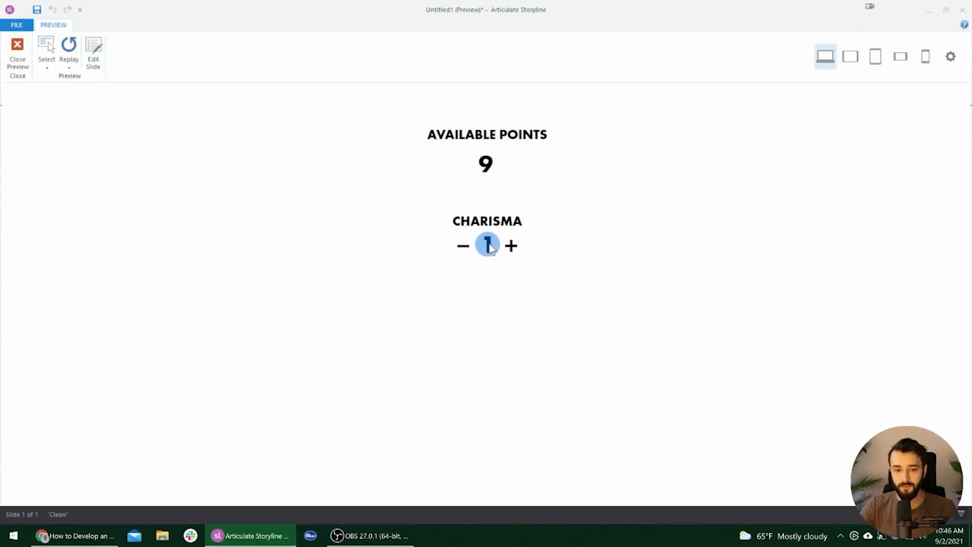
{"action": "left_click", "coordinate": [461, 246]}
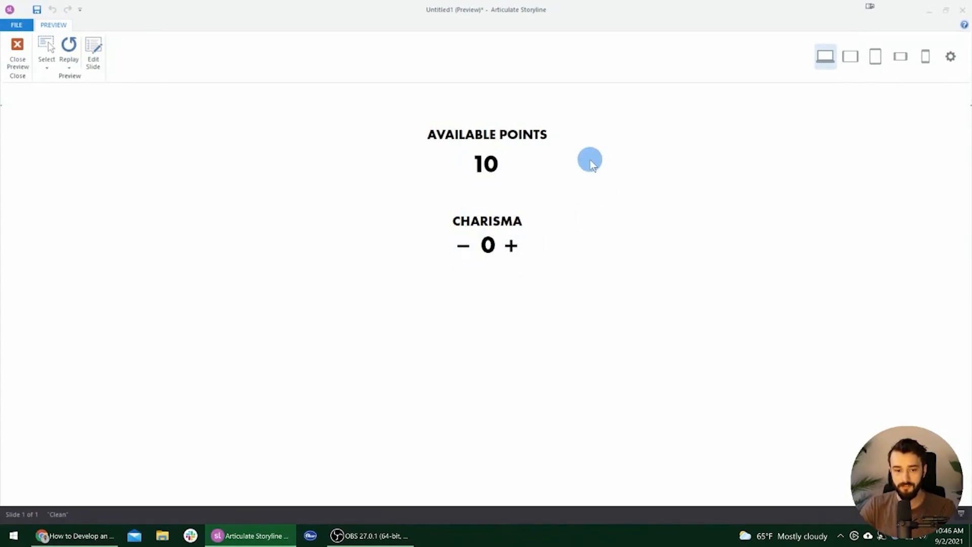
Allocate all ten available points to charisma in the preview using the plus
{"action": "left_click", "coordinate": [512, 246]}
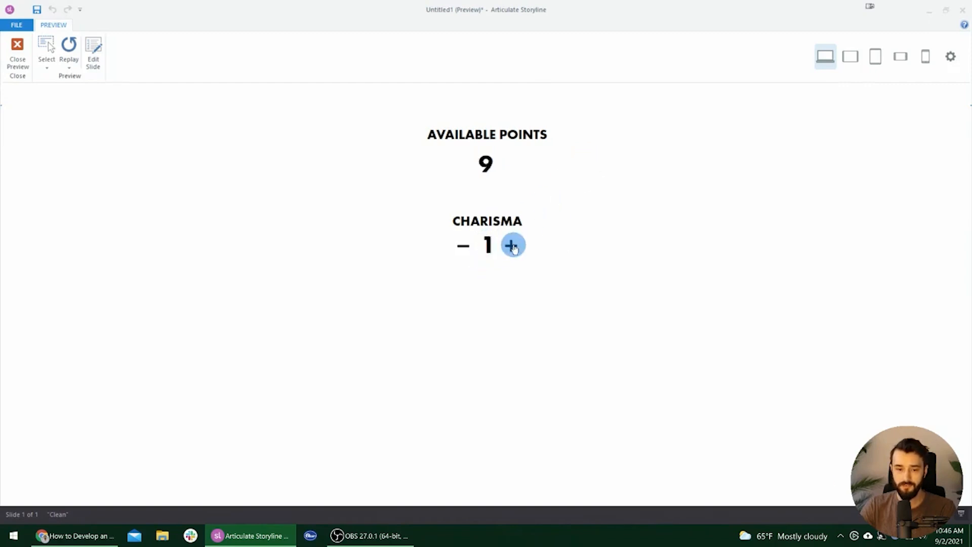
{"action": "double_click", "coordinate": [512, 246]}
{"action": "double_click", "coordinate": [511, 246]}
{"action": "double_click", "coordinate": [512, 246]}
{"action": "double_click", "coordinate": [511, 246]}
{"action": "left_click", "coordinate": [512, 246]}
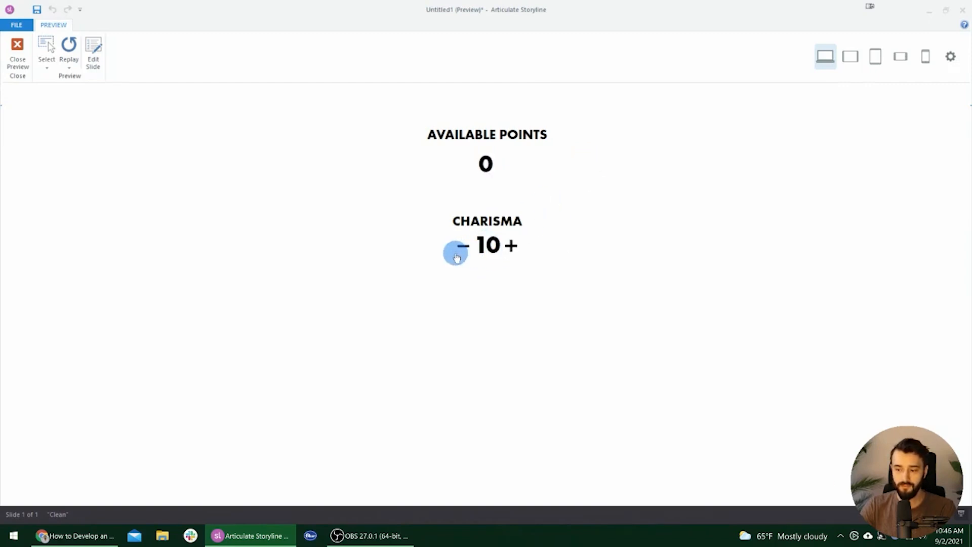
Take all ten points back from charisma with the minus, and close the preview
{"action": "left_click", "coordinate": [463, 248]}
{"action": "double_click", "coordinate": [463, 247]}
{"action": "left_click", "coordinate": [463, 247]}
{"action": "double_click", "coordinate": [463, 247]}
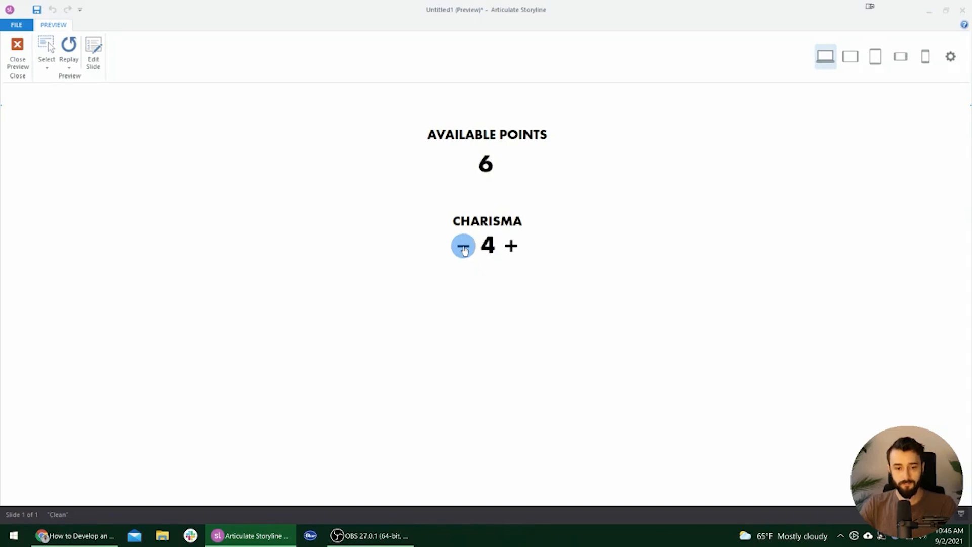
{"action": "double_click", "coordinate": [463, 247]}
{"action": "left_click", "coordinate": [463, 247]}
{"action": "left_click", "coordinate": [463, 247]}
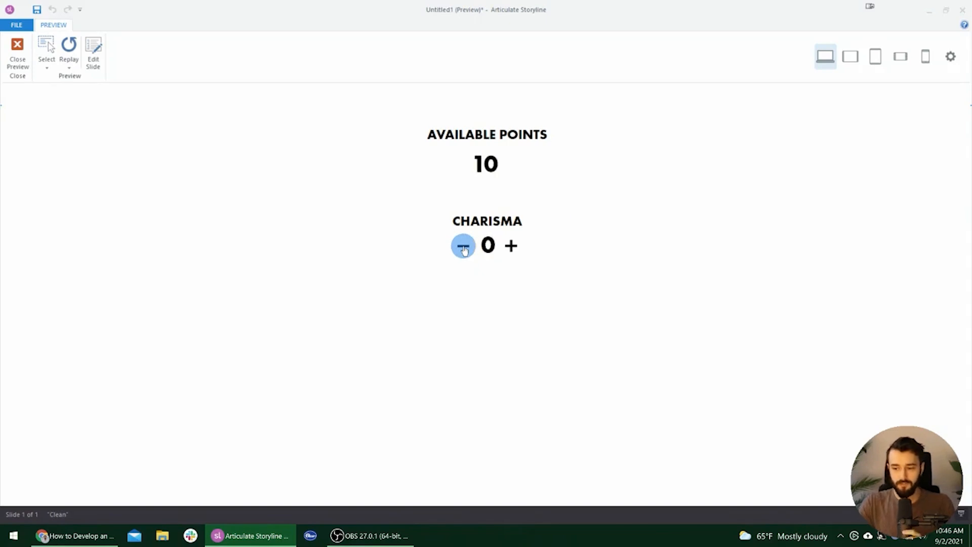
{"action": "left_click", "coordinate": [18, 55]}
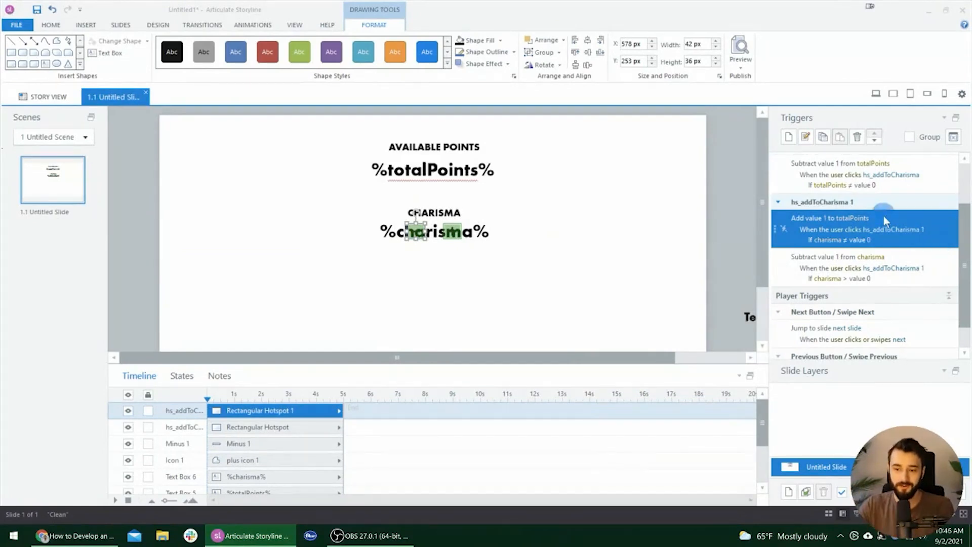
Create a project variable named techSkills of type Number with a default value of 0
{"action": "left_click", "coordinate": [927, 273]}
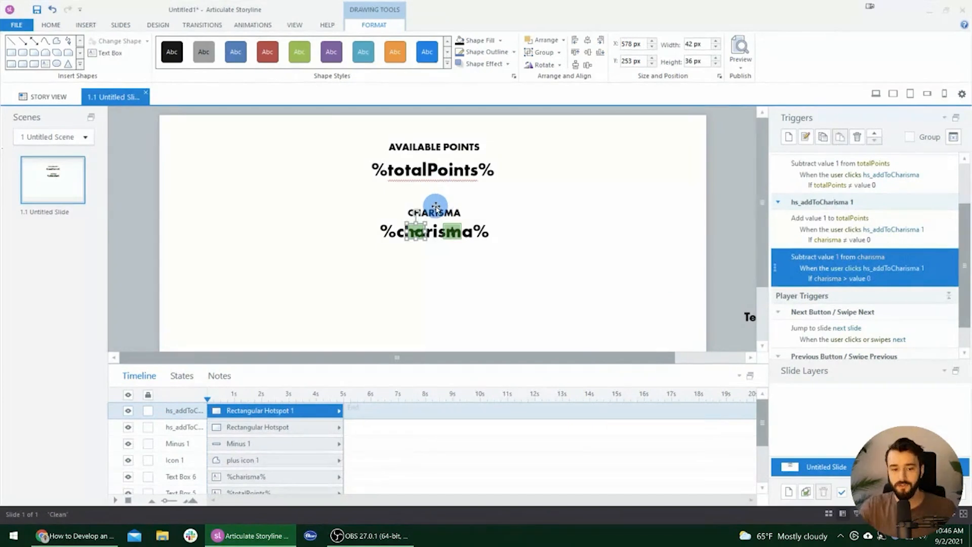
{"action": "scroll", "coordinate": [468, 216], "scroll_direction": "down", "scroll_amount": 2}
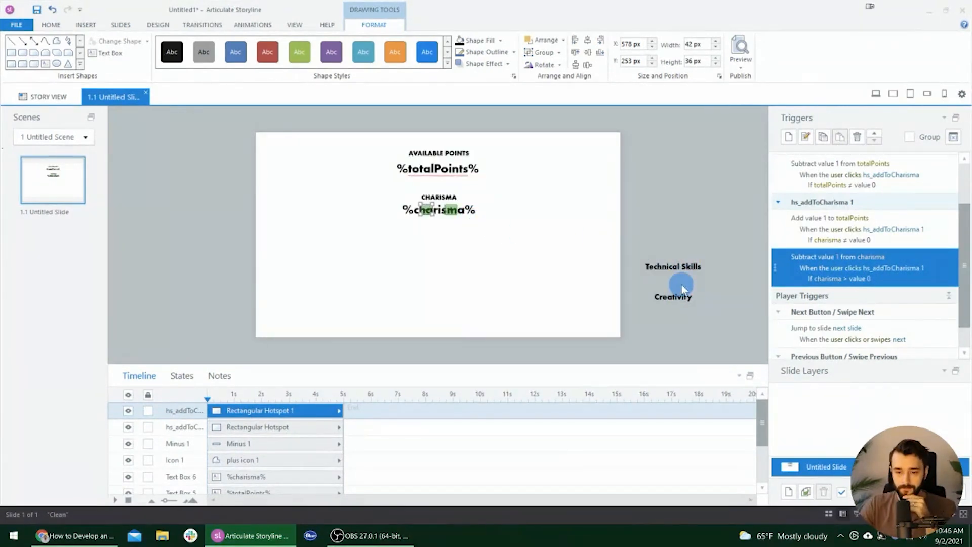
{"action": "left_click", "coordinate": [960, 142]}
{"action": "left_click_drag", "start_coordinate": [656, 91], "coordinate": [710, 79]}
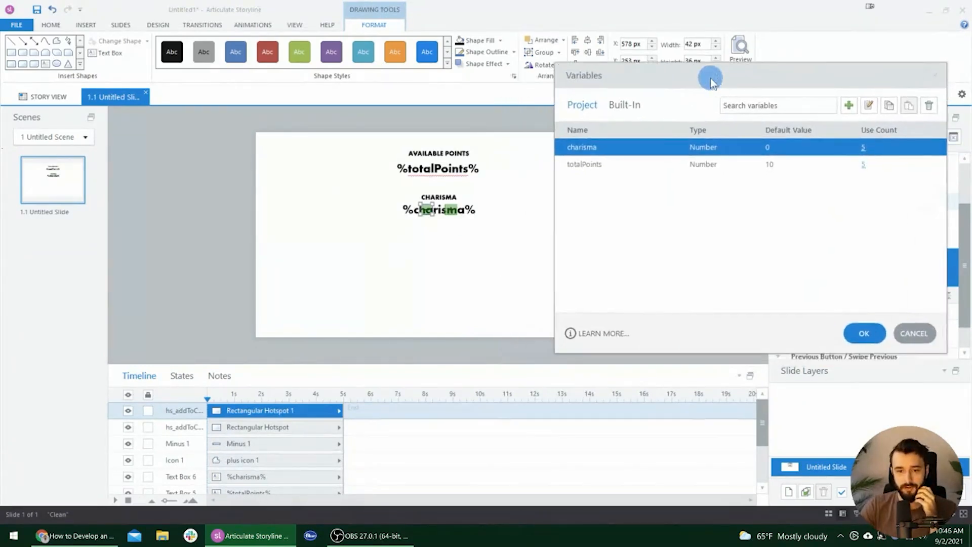
{"action": "left_click", "coordinate": [850, 106]}
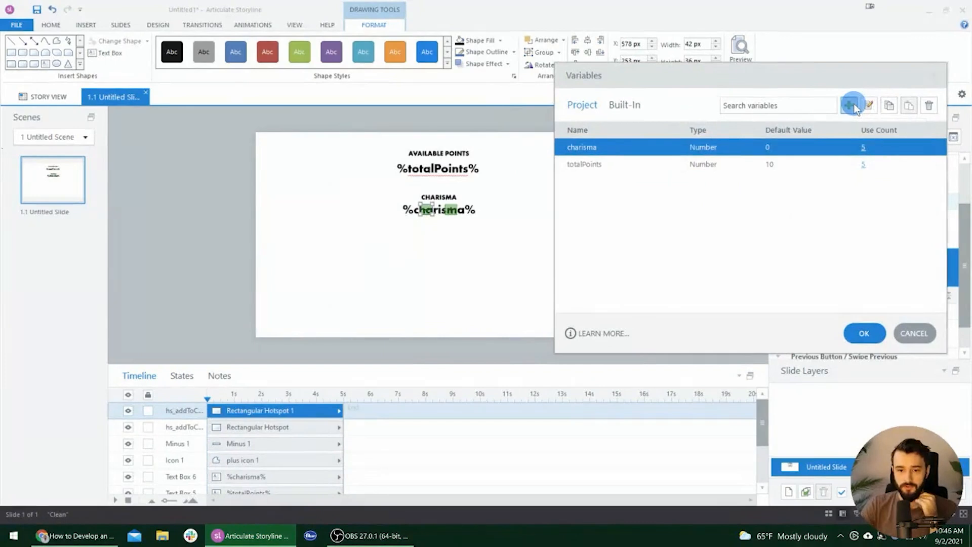
{"action": "type", "text": "tech"}
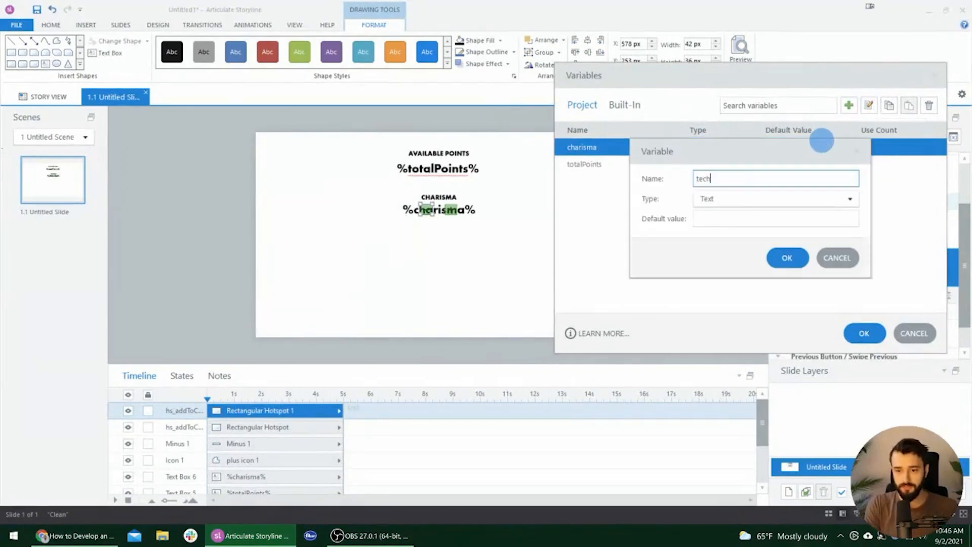
{"action": "type", "text": "Skills"}
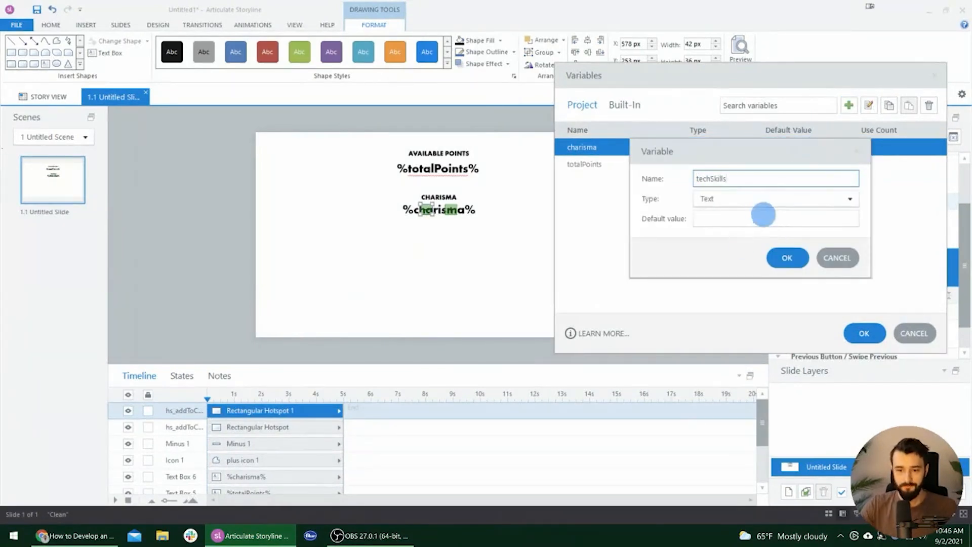
{"action": "left_click", "coordinate": [753, 201]}
{"action": "left_click", "coordinate": [732, 239]}
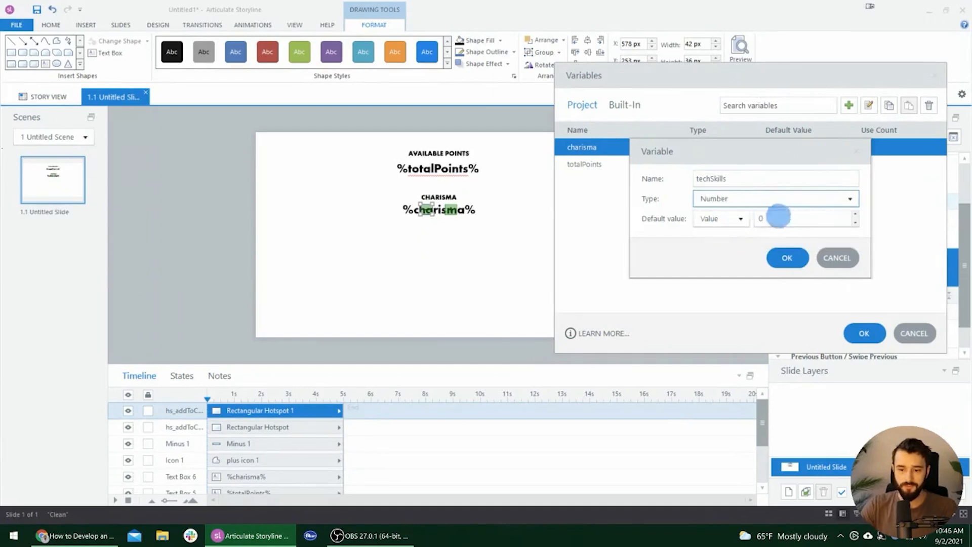
{"action": "left_click", "coordinate": [791, 258]}
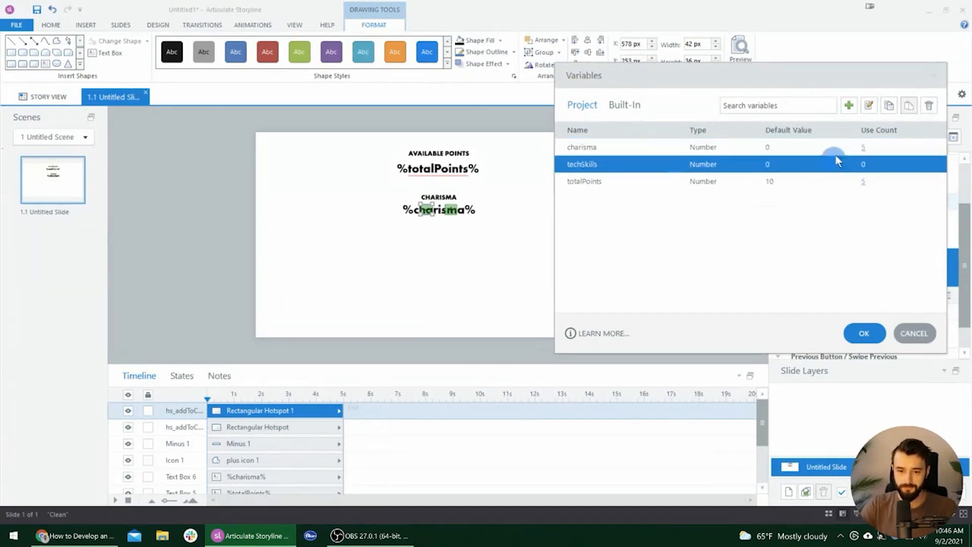
Create a project variable named creativity of type Number with a default value of 0, and close the variable manager
{"action": "left_click", "coordinate": [850, 106]}
{"action": "type", "text": "cr"}
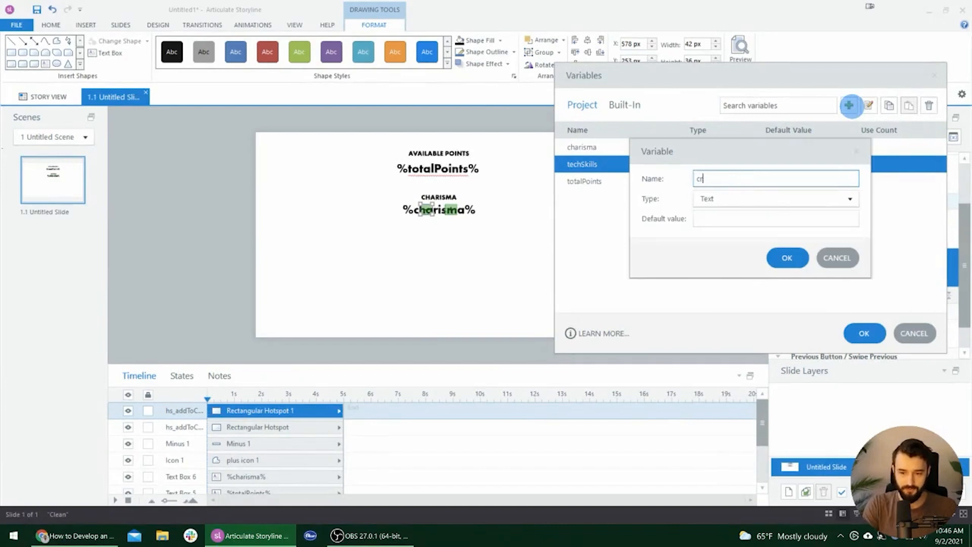
{"action": "type", "text": "eativity"}
{"action": "left_click", "coordinate": [762, 199]}
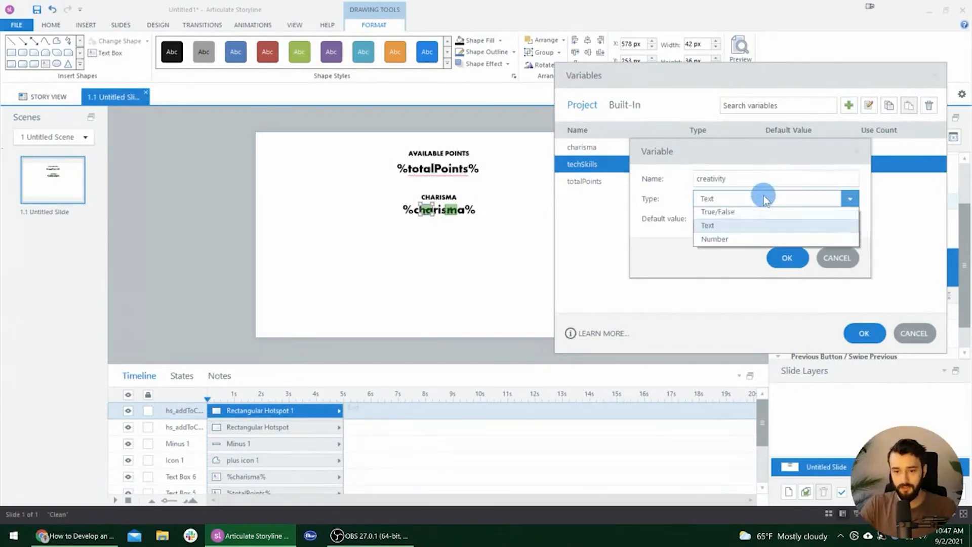
{"action": "left_click", "coordinate": [734, 241]}
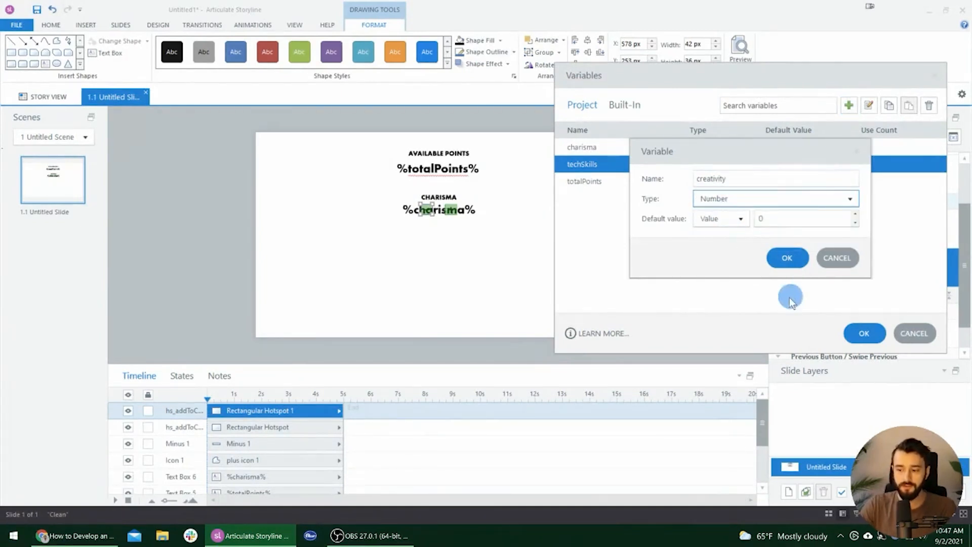
{"action": "left_click", "coordinate": [791, 260]}
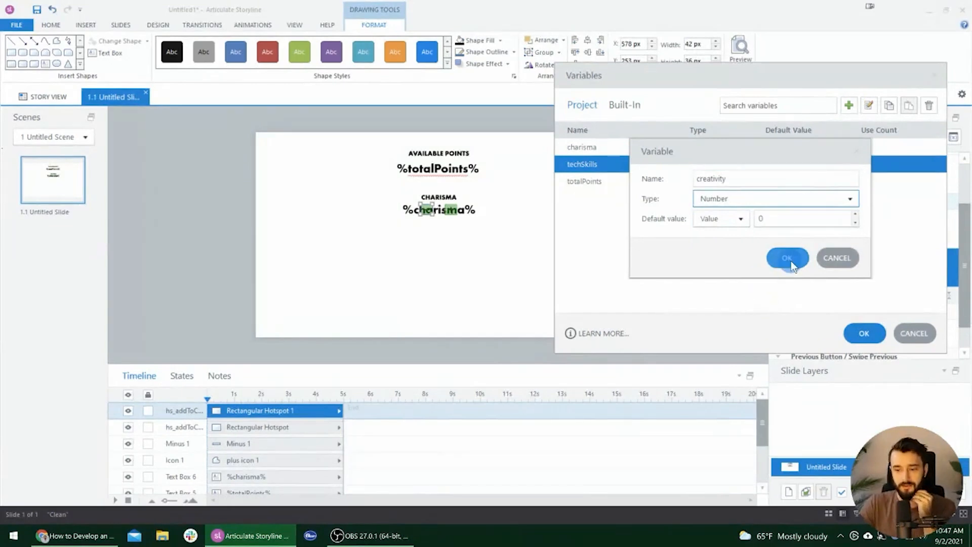
{"action": "left_click", "coordinate": [863, 333]}
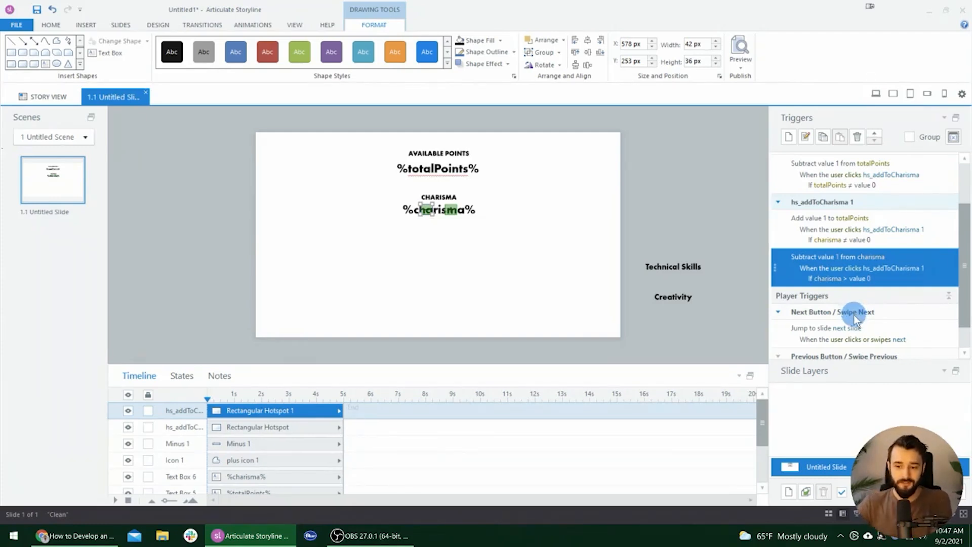
Duplicate the CHARISMA label, the %charisma% reference and both hotspots about 121 px straight below the originals
{"action": "left_click", "coordinate": [530, 230]}
{"action": "scroll", "coordinate": [527, 201], "scroll_direction": "up", "scroll_amount": 2}
{"action": "scroll", "coordinate": [442, 224], "scroll_direction": "up", "scroll_amount": 1}
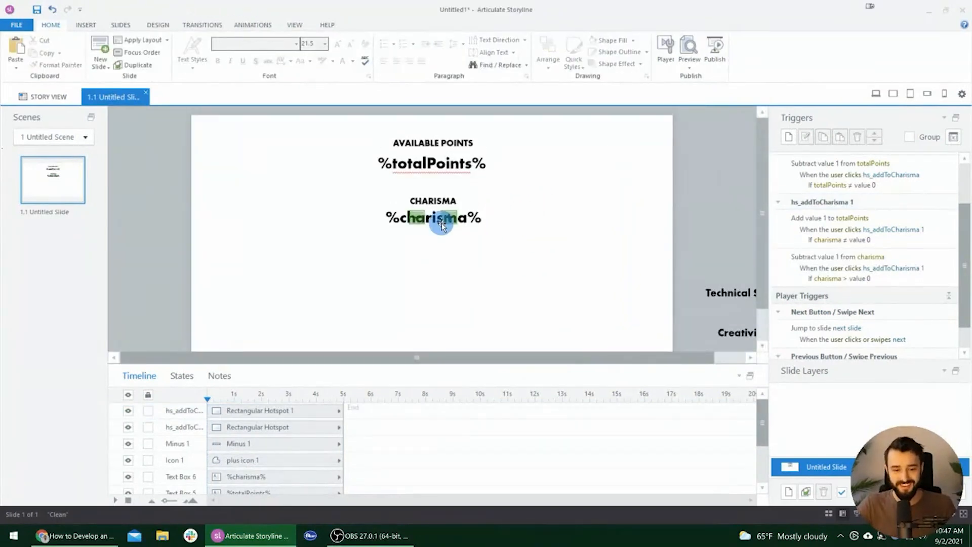
{"action": "left_click", "coordinate": [432, 202]}
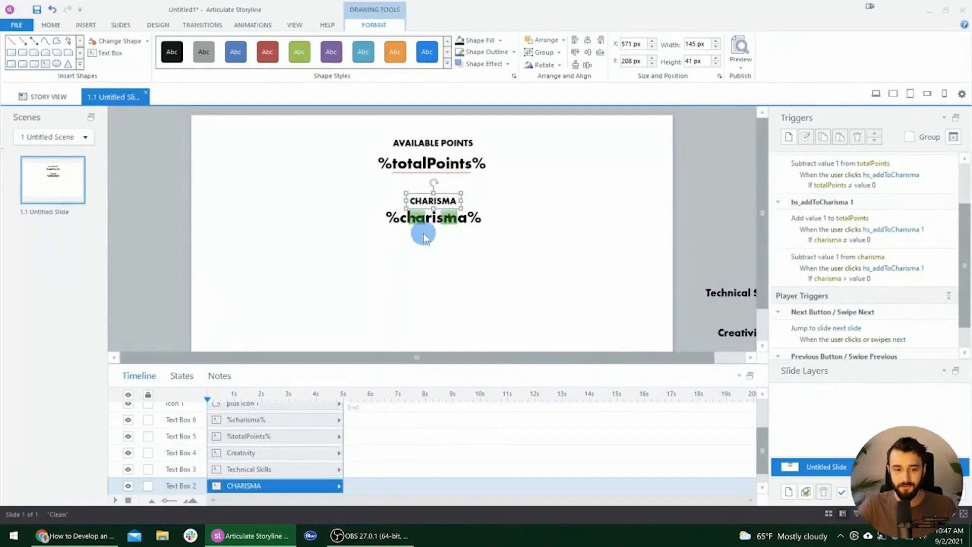
{"action": "scroll", "coordinate": [422, 235], "scroll_direction": "up", "scroll_amount": 1}
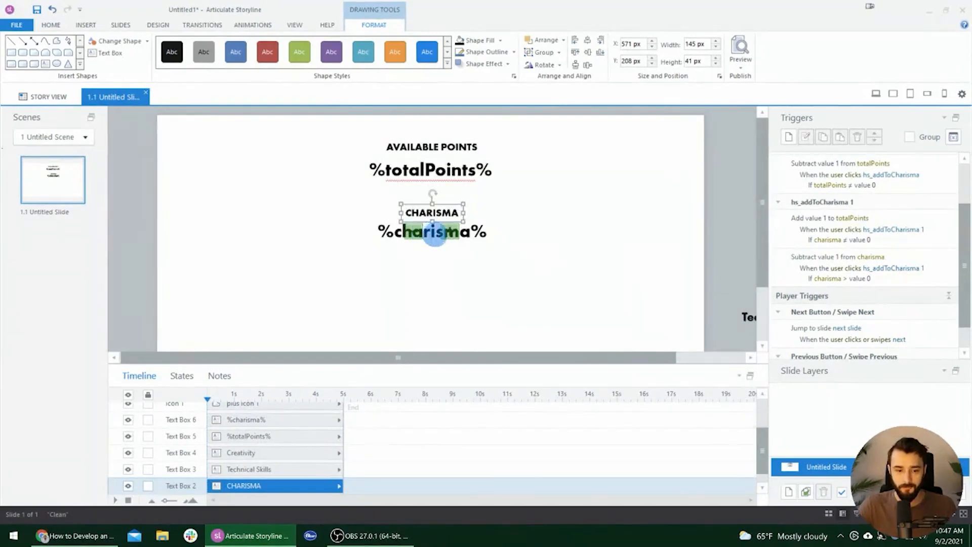
{"action": "left_click", "coordinate": [434, 234], "text": "shift"}
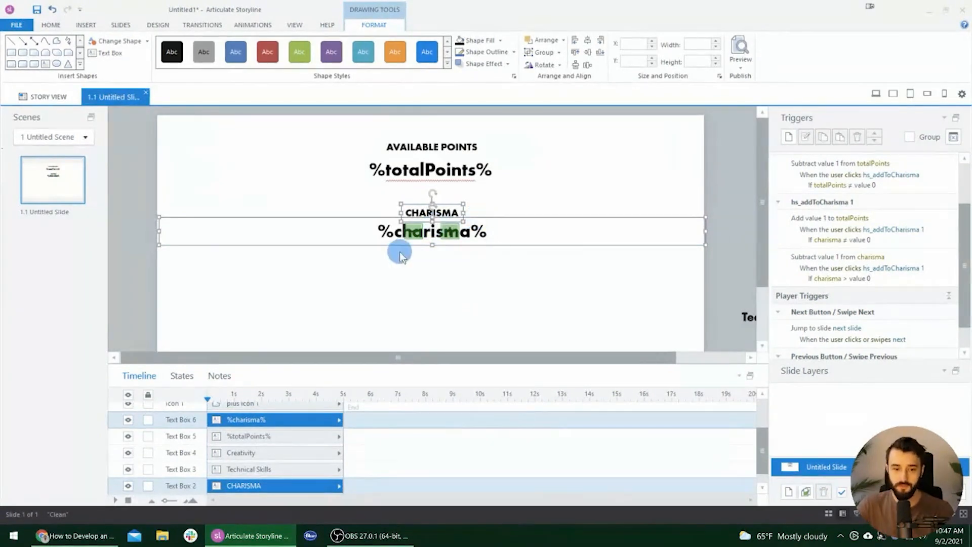
{"action": "left_click", "coordinate": [411, 231]}
{"action": "left_click", "coordinate": [446, 232], "text": "shift"}
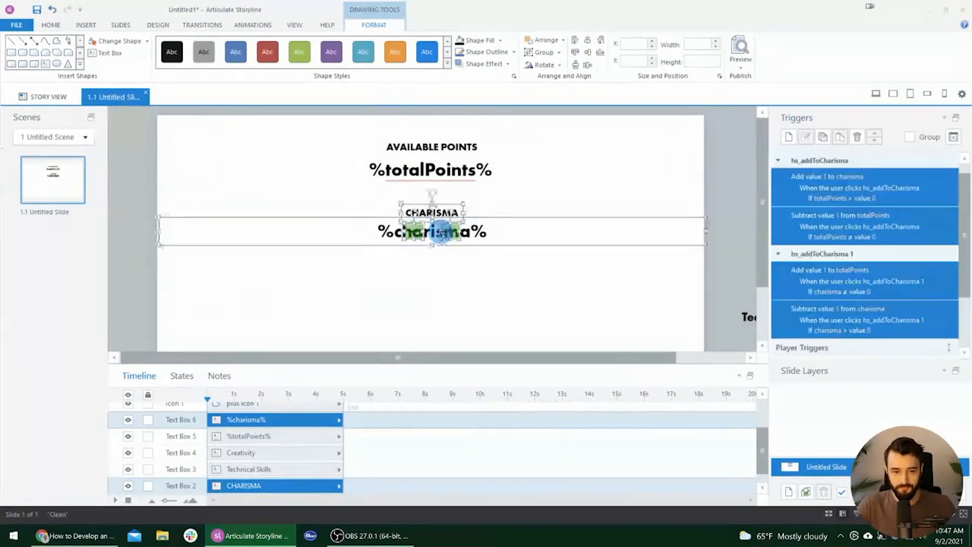
{"action": "scroll", "coordinate": [470, 201], "scroll_direction": "down", "scroll_amount": 1}
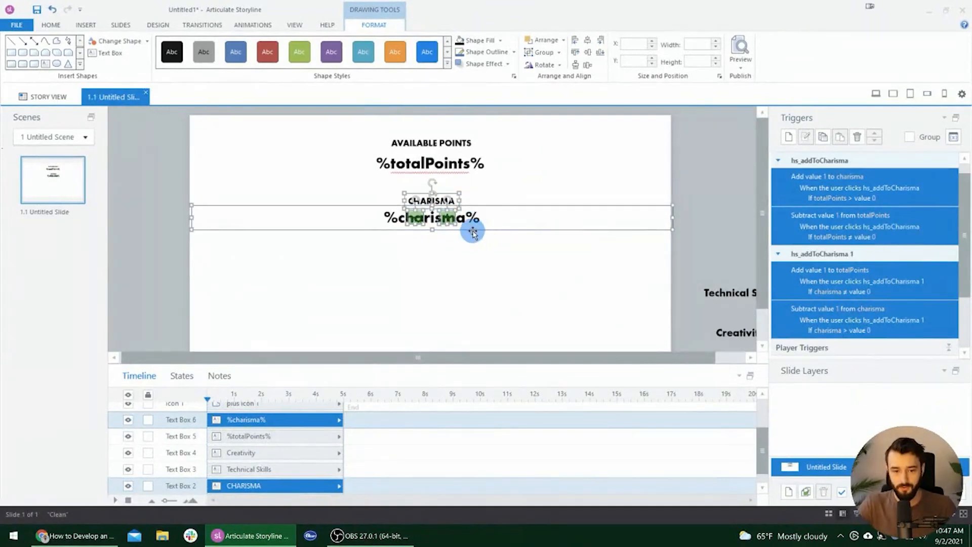
{"action": "left_click_drag", "start_coordinate": [472, 232], "coordinate": [470, 275]}
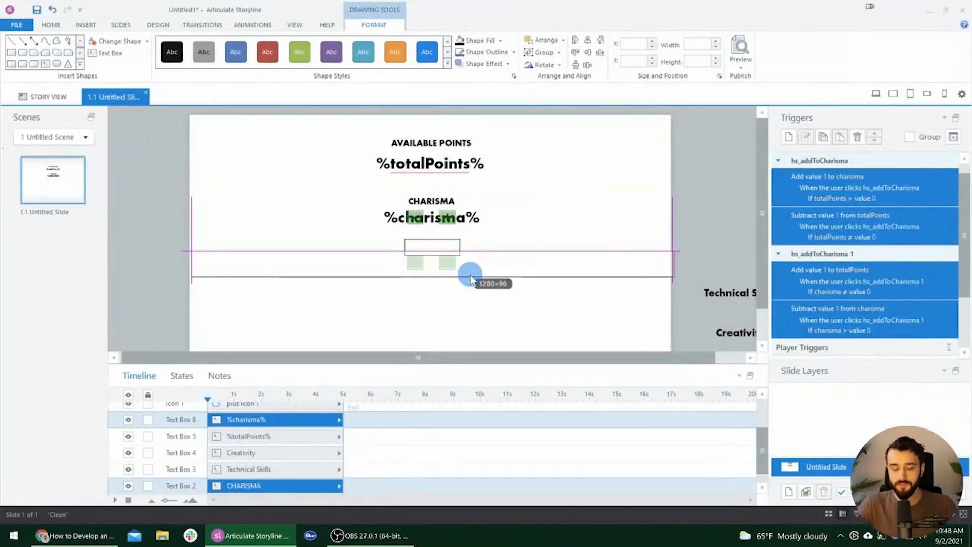
{"action": "left_click_drag", "start_coordinate": [470, 275], "coordinate": [470, 274]}
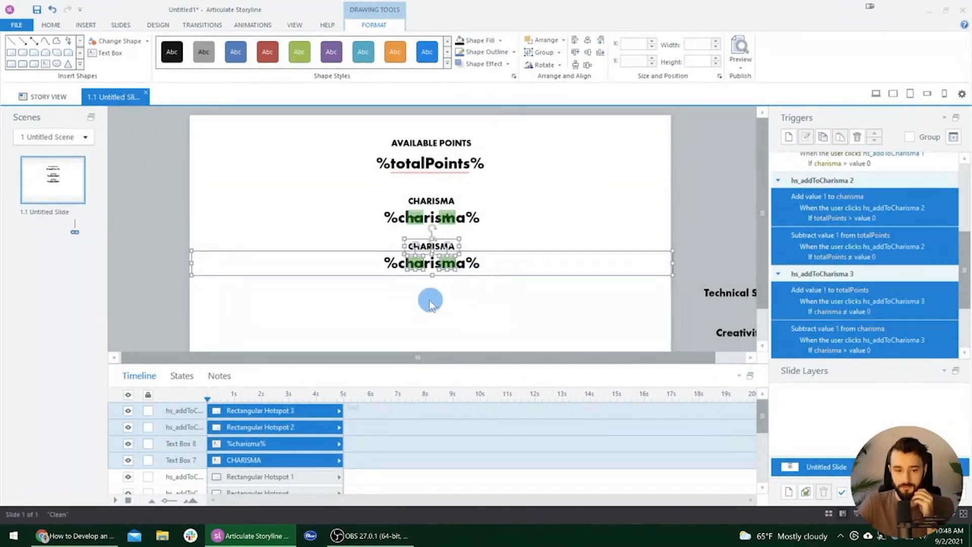
Rename the minus hotspot of the original charisma row as hs_subtractFromCharisma
{"action": "left_click", "coordinate": [315, 209]}
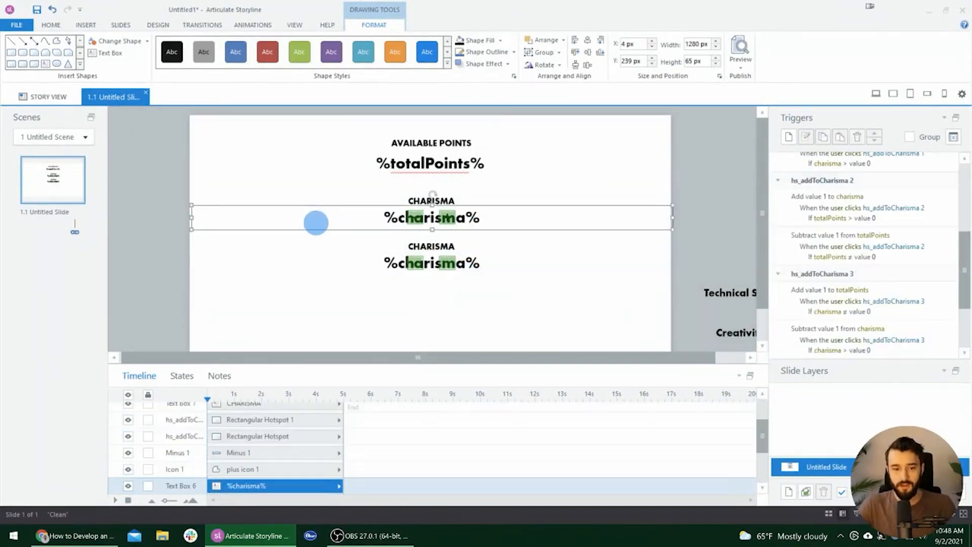
{"action": "scroll", "coordinate": [317, 221], "scroll_direction": "up", "scroll_amount": 2}
{"action": "left_click", "coordinate": [414, 230]}
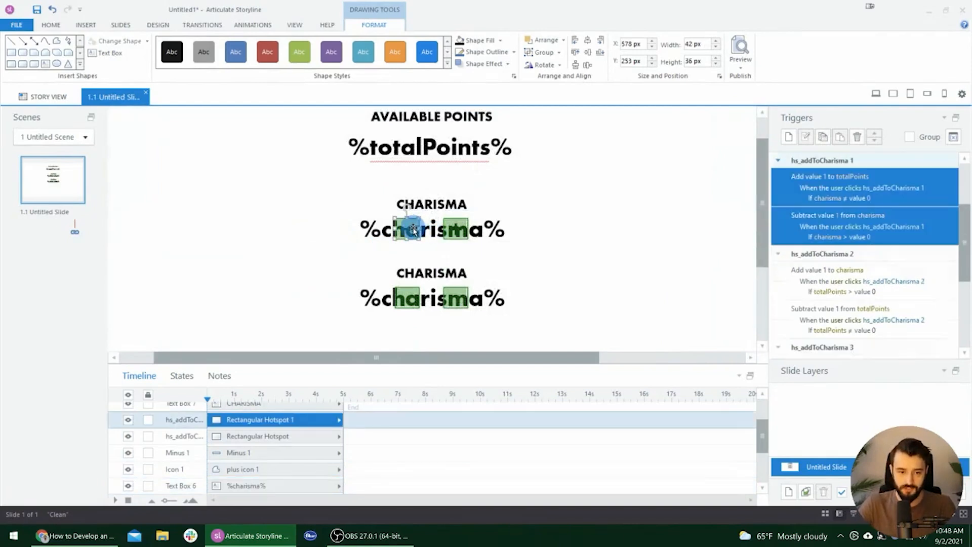
{"action": "double_click", "coordinate": [184, 420]}
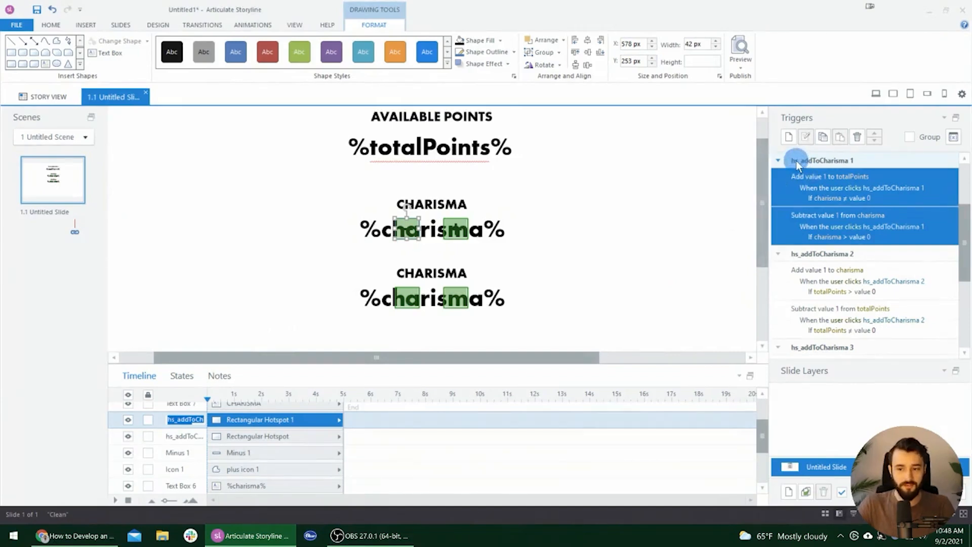
{"action": "left_click", "coordinate": [849, 163]}
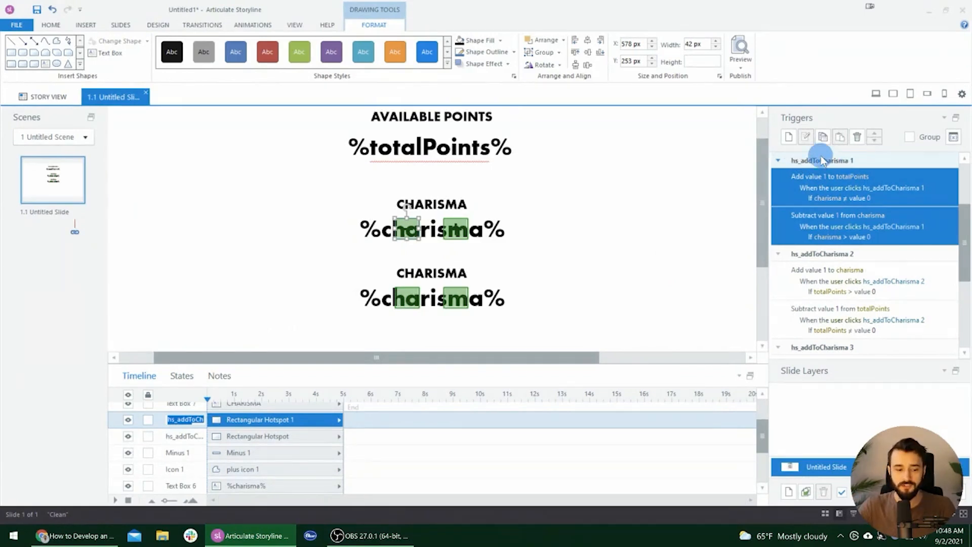
{"action": "type", "text": "hs"}
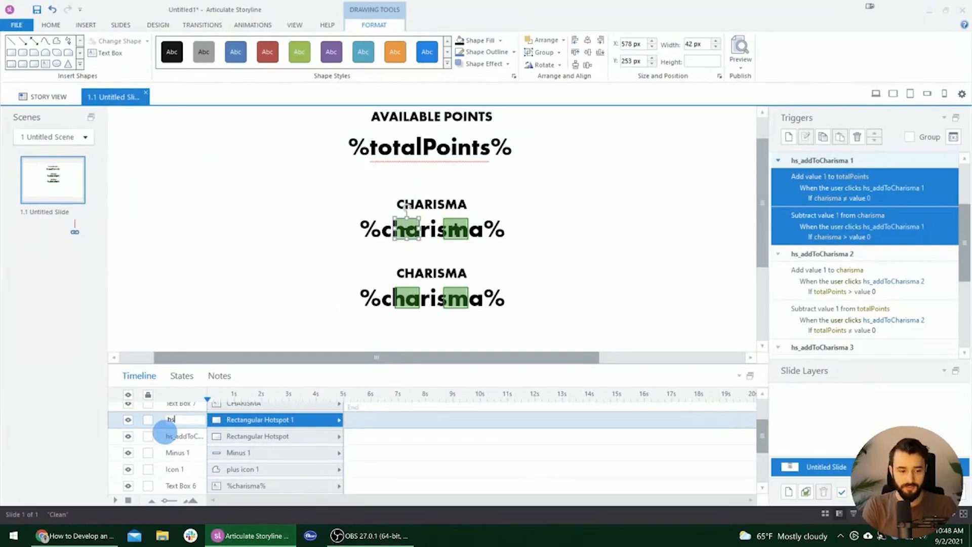
{"action": "type", "text": "_subtractFromCh"}
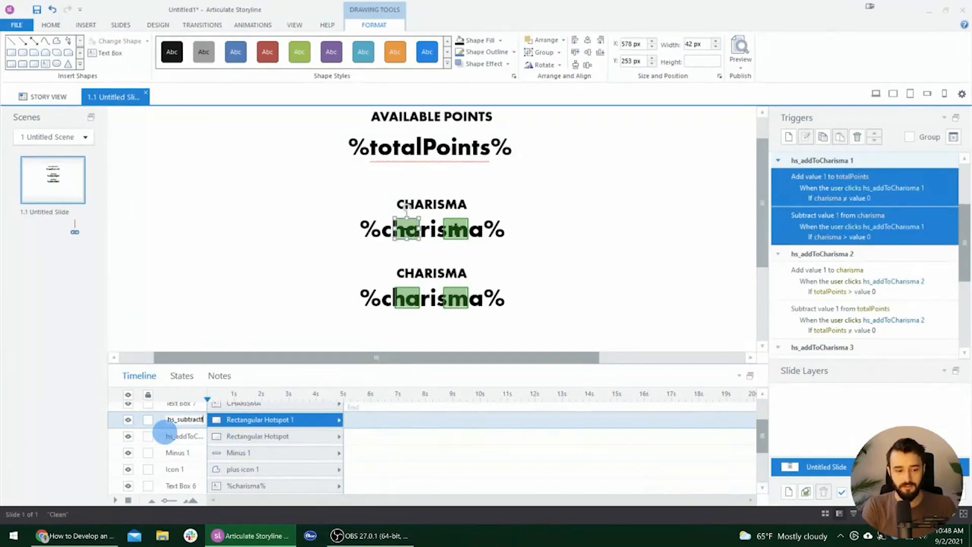
{"action": "type", "text": "arisma"}
{"action": "key", "text": "Return"}
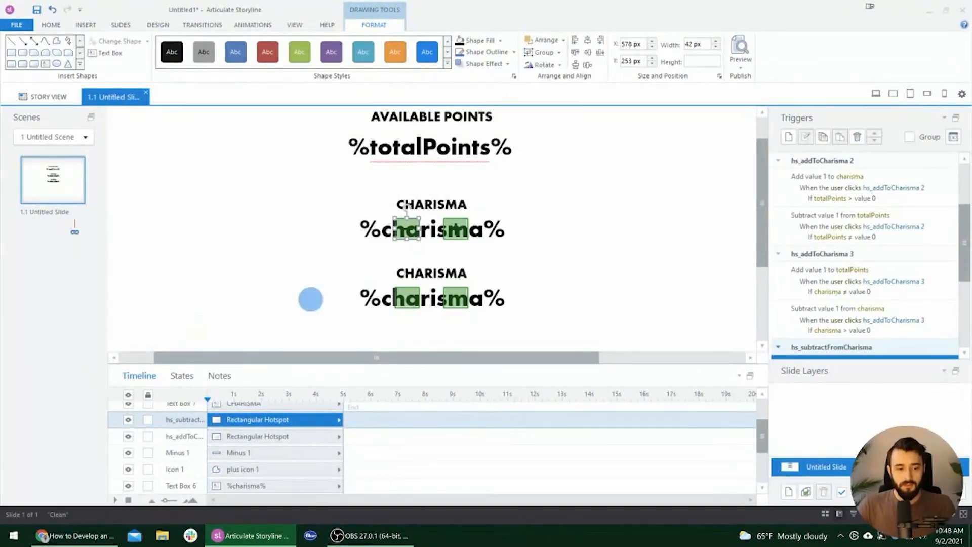
Change the duplicated CHARISMA label's text to TECHNICAL SKILLS
{"action": "left_click", "coordinate": [448, 265]}
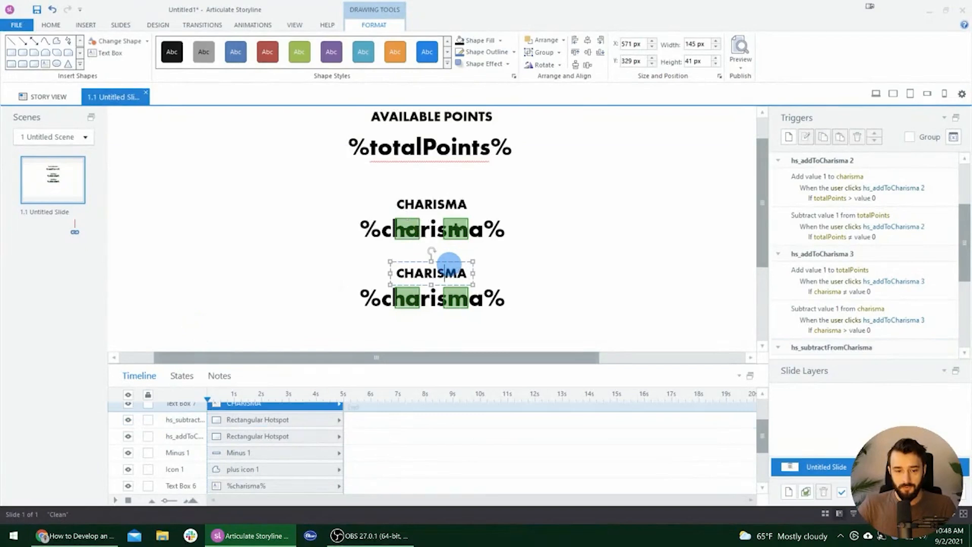
{"action": "double_click", "coordinate": [449, 264]}
{"action": "type", "text": "TEC"}
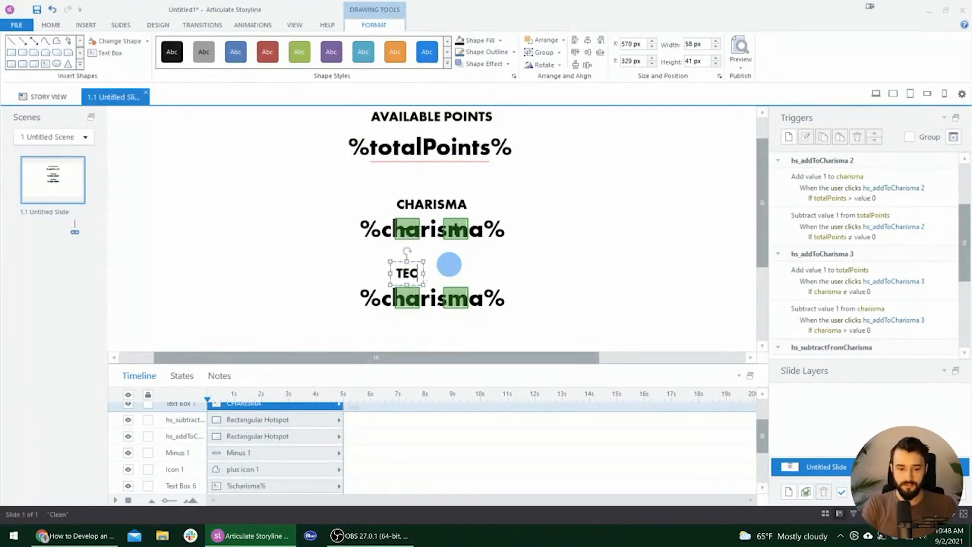
{"action": "type", "text": "HNICAL SKILLS"}
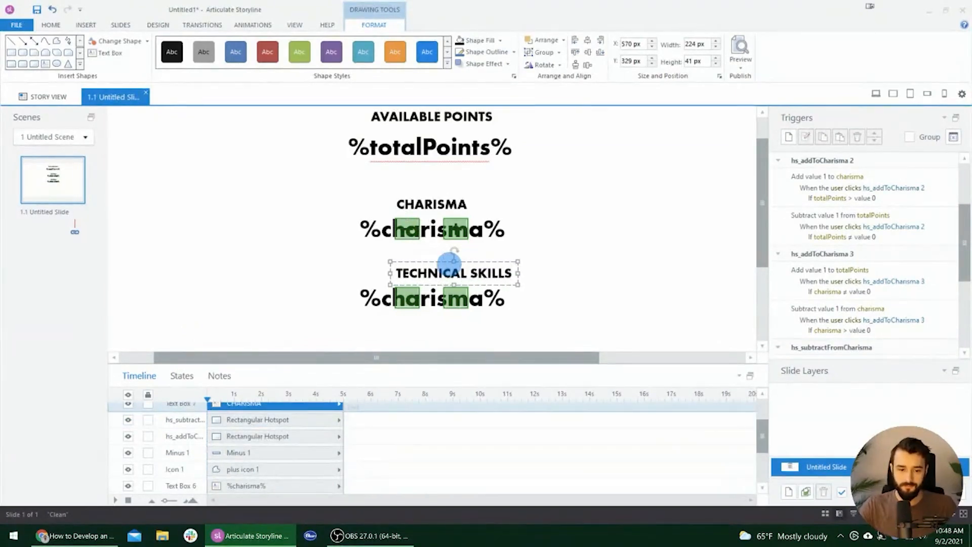
Move the TECHNICAL SKILLS label to the slide's left edge and set its width to 1280 px so it centres
{"action": "scroll", "coordinate": [446, 261], "scroll_direction": "down", "scroll_amount": 3}
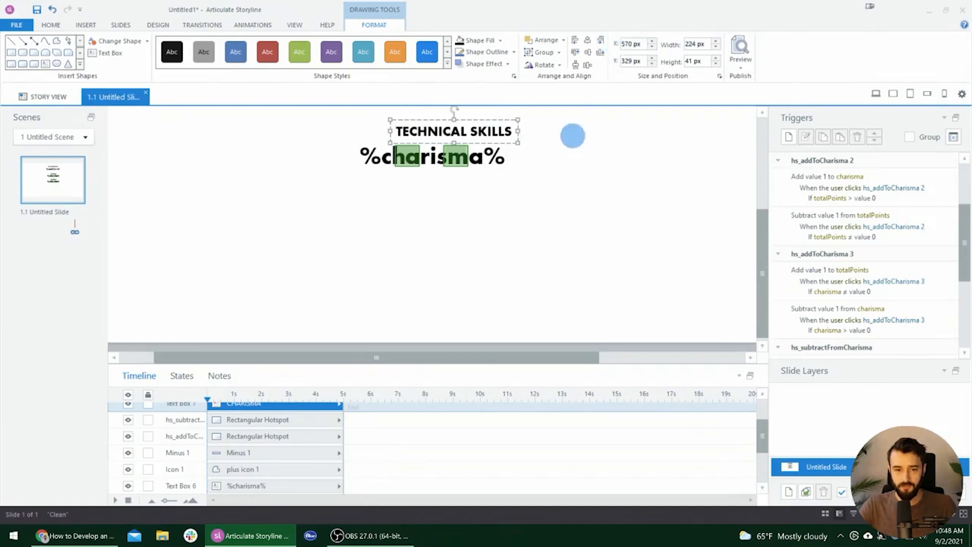
{"action": "left_click", "coordinate": [628, 43]}
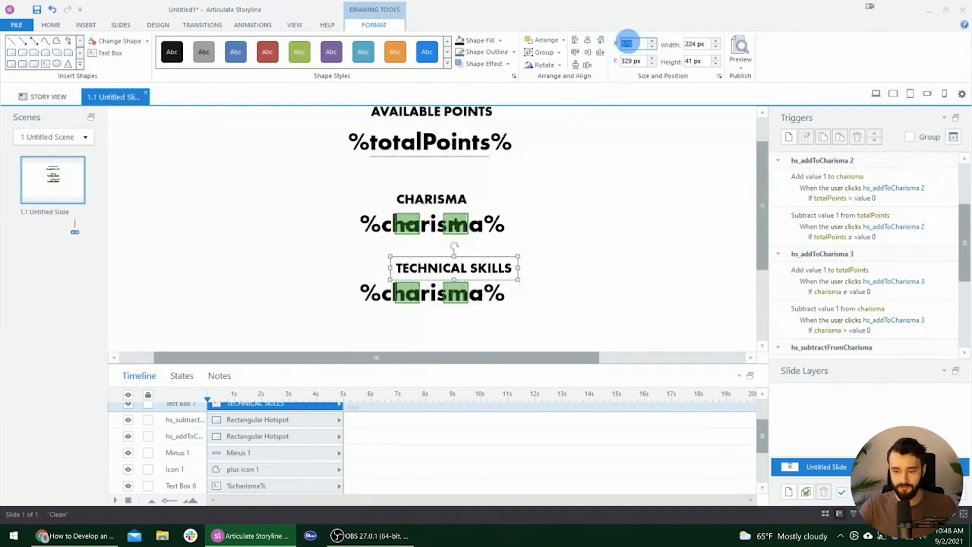
{"action": "key", "text": "BackSpace"}
{"action": "key", "text": "Tab"}
{"action": "left_click", "coordinate": [690, 44]}
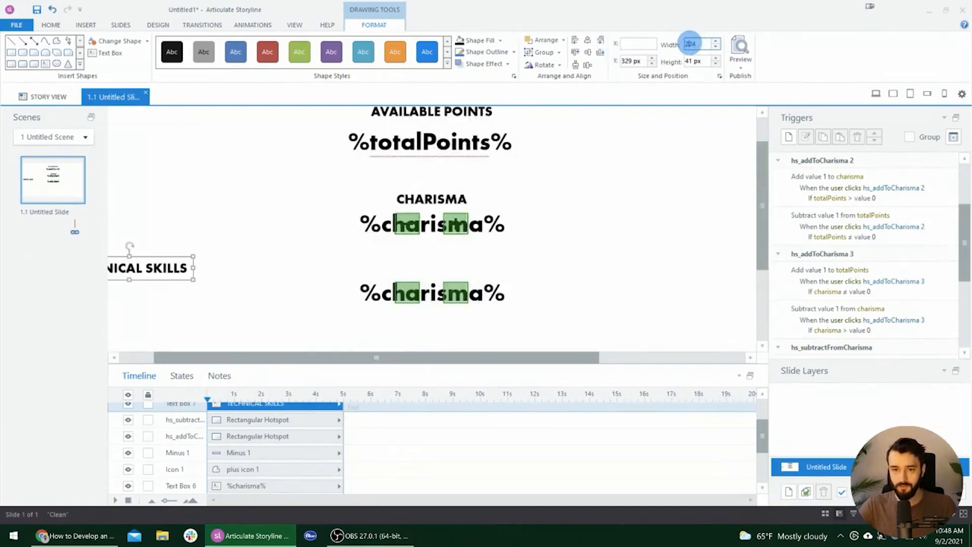
{"action": "type", "text": "1280"}
{"action": "key", "text": "Tab"}
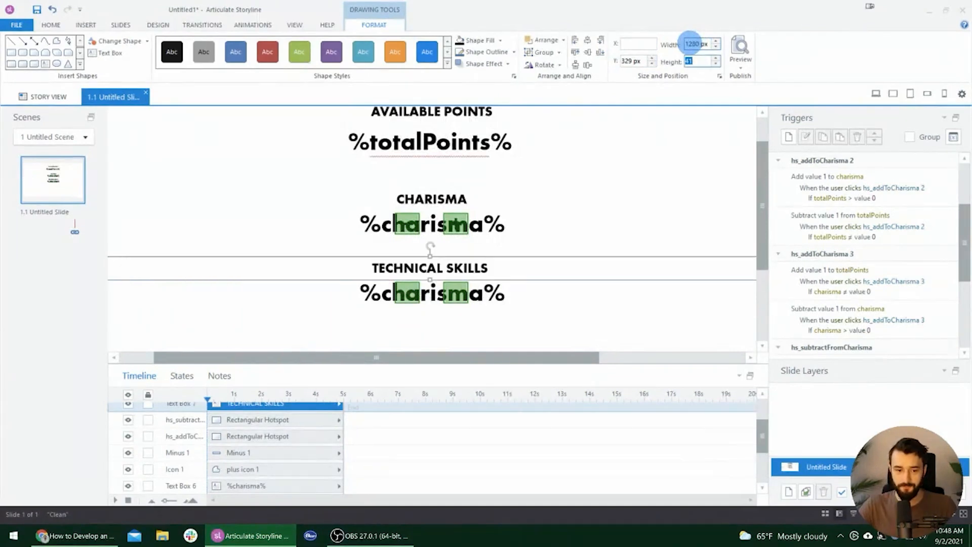
Replace the variable reference under the TECHNICAL SKILLS label with %techSkills%
{"action": "left_click", "coordinate": [409, 295]}
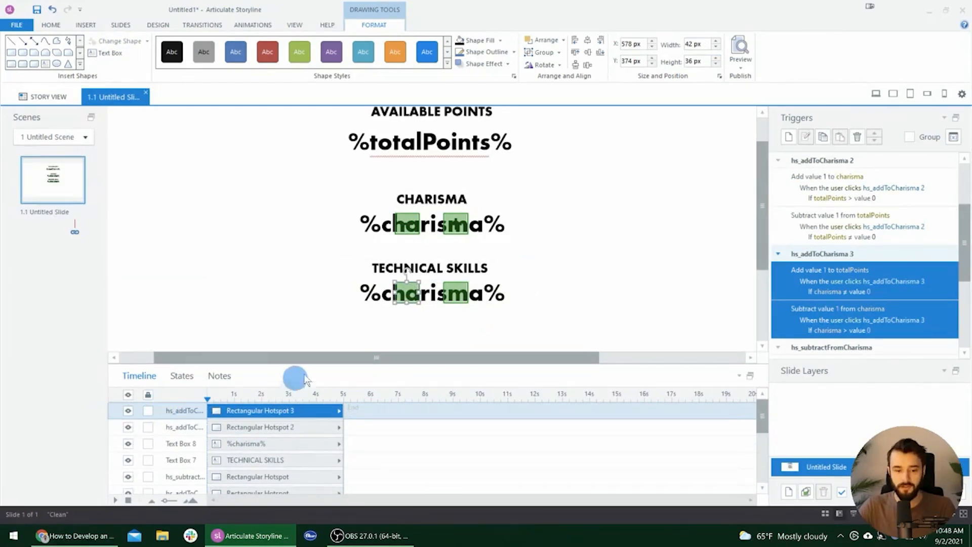
{"action": "left_click", "coordinate": [434, 293]}
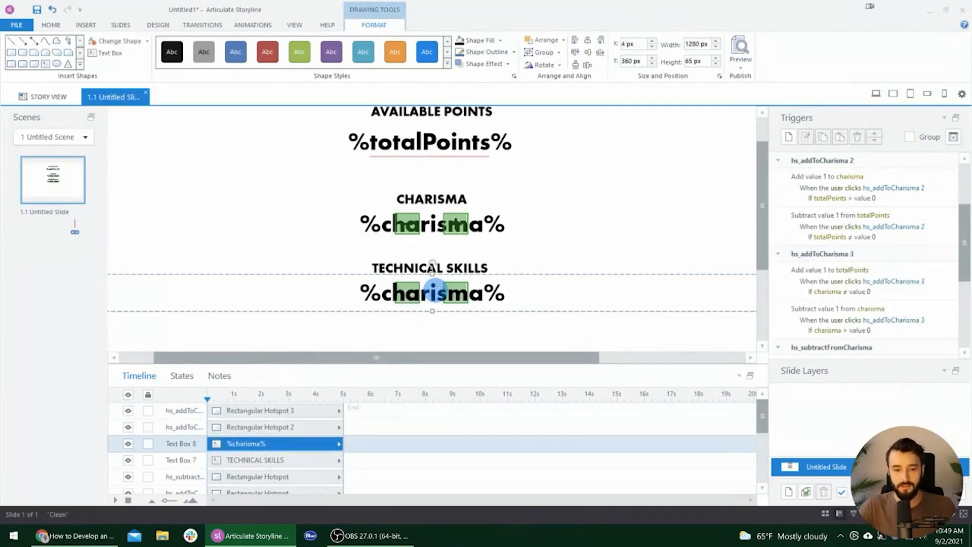
{"action": "key", "text": "ctrl+Right"}
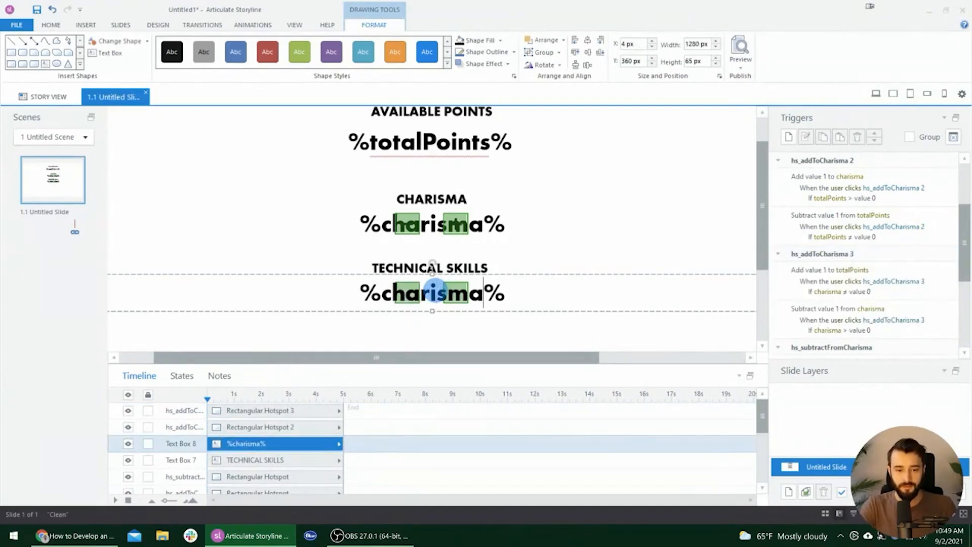
{"action": "key", "text": "ctrl+shift+Left"}
{"action": "key", "text": "ctrl+shift+Left"}
{"action": "key", "text": "ctrl+Right"}
{"action": "key", "text": "BackSpace"}
{"action": "key", "text": "BackSpace"}
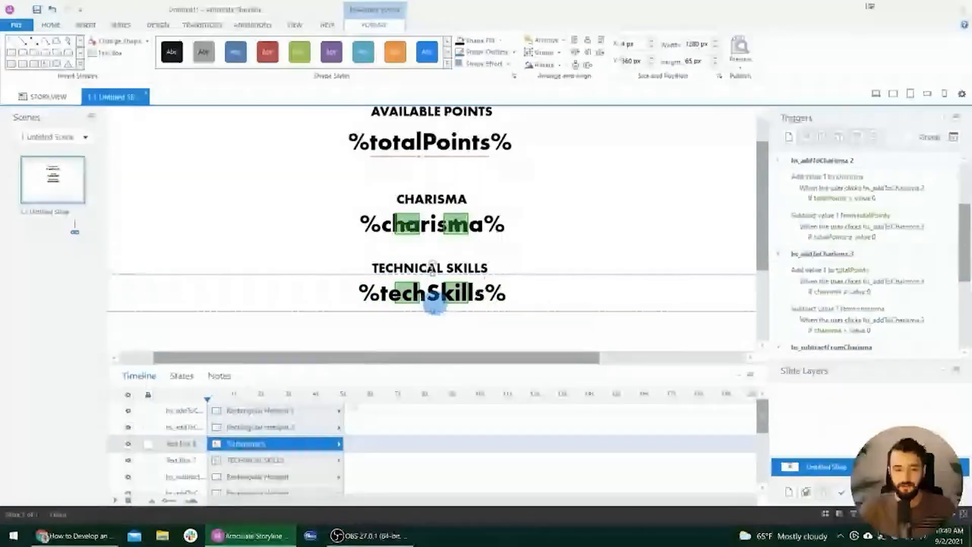
{"action": "left_click", "coordinate": [467, 335]}
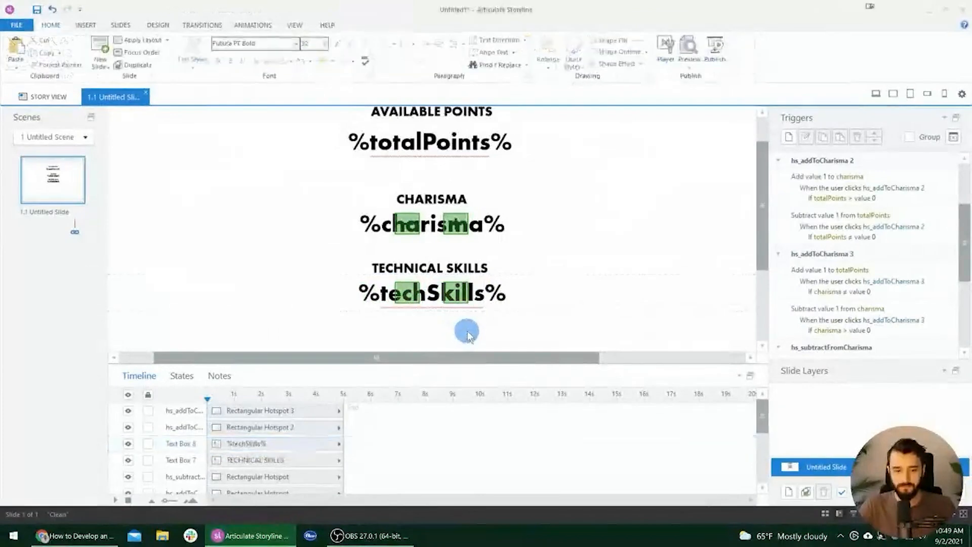
Hide the %charisma% text and both charisma hotspots so only the row's minus and plus icons remain selectable
{"action": "left_click", "coordinate": [452, 293]}
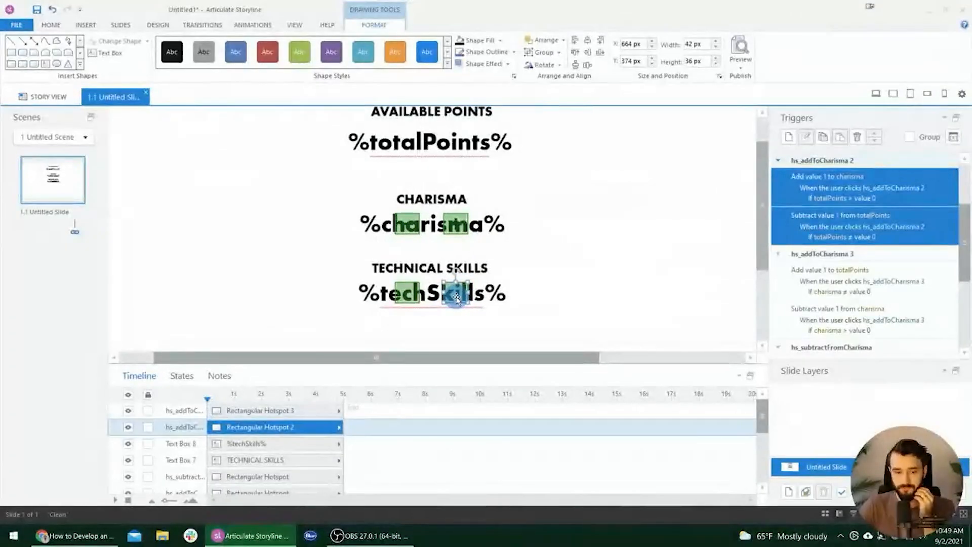
{"action": "left_click", "coordinate": [429, 295]}
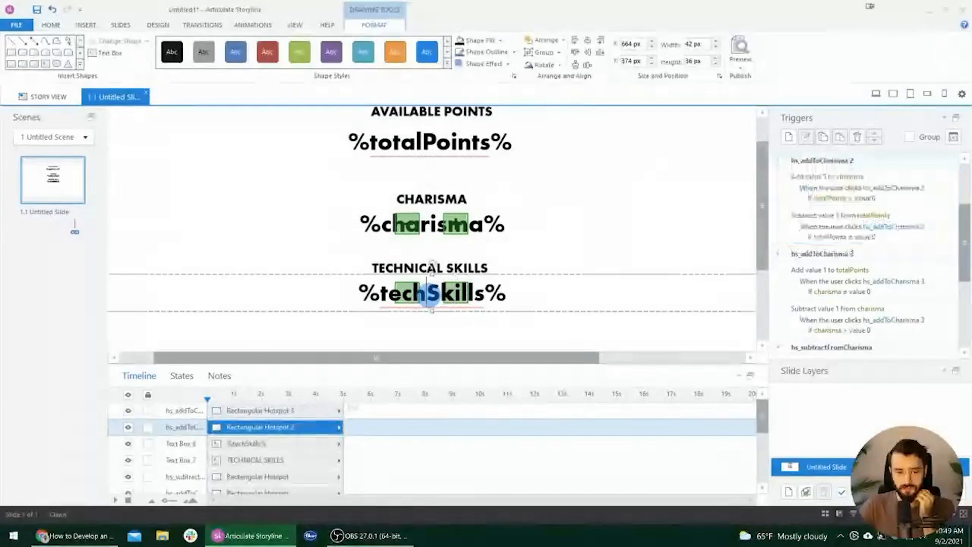
{"action": "left_click", "coordinate": [161, 444]}
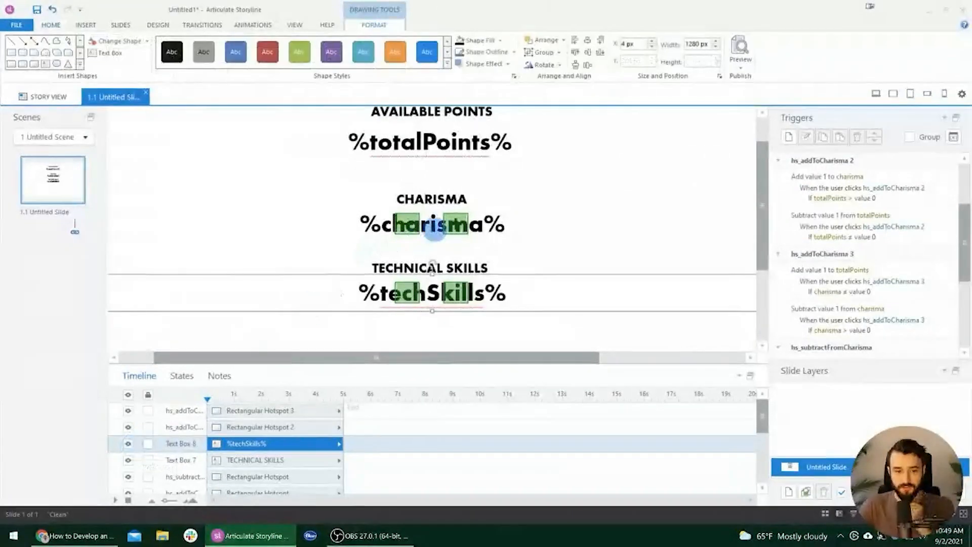
{"action": "left_click", "coordinate": [434, 228]}
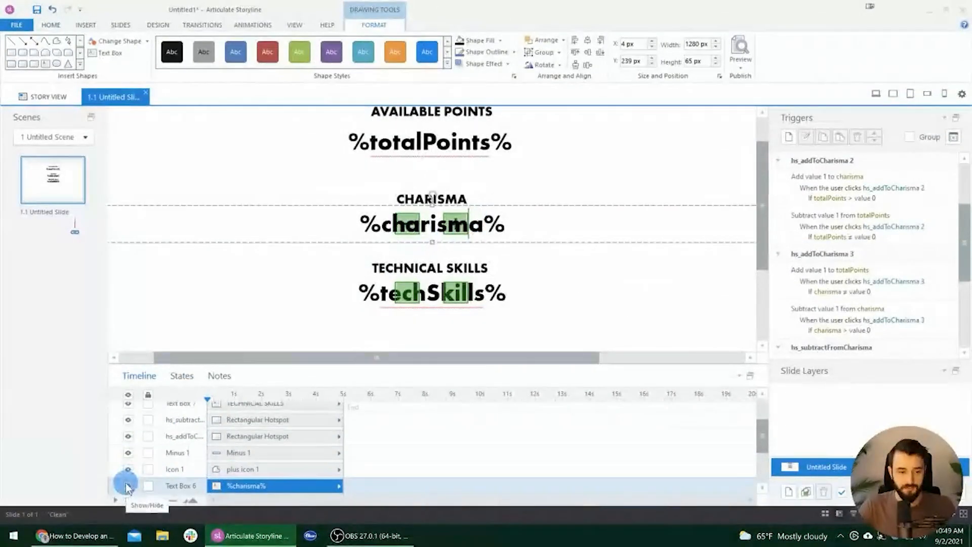
{"action": "left_click", "coordinate": [128, 485]}
{"action": "left_click", "coordinate": [208, 437]}
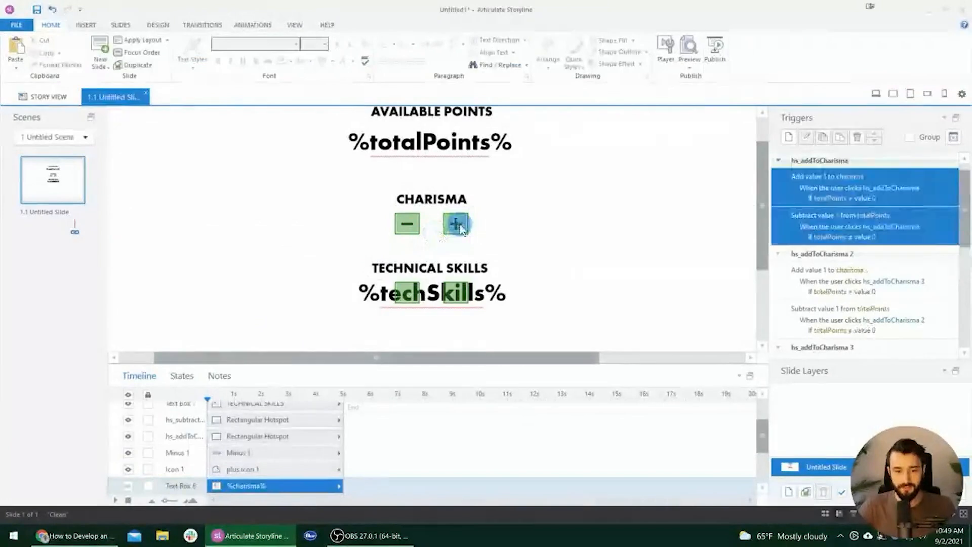
{"action": "left_click", "coordinate": [127, 437]}
{"action": "left_click", "coordinate": [133, 421]}
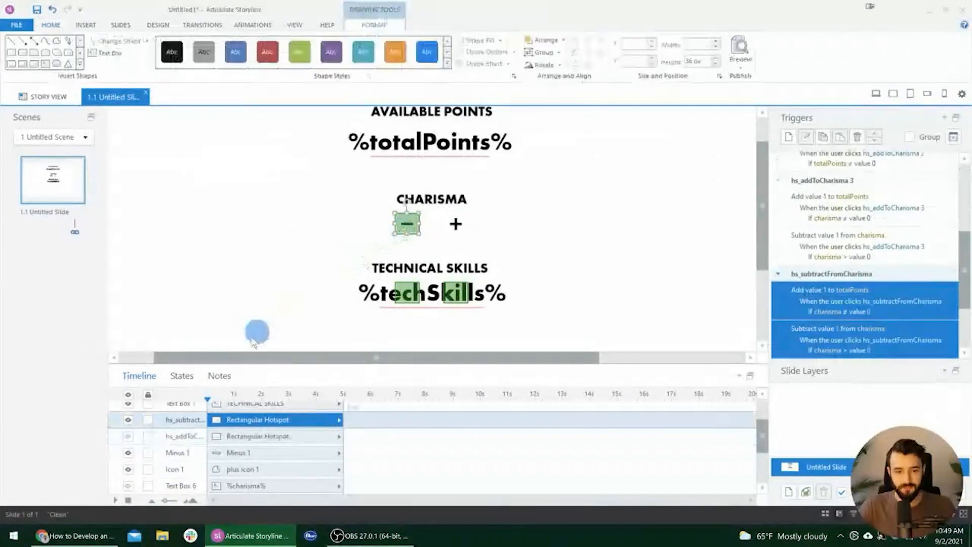
{"action": "left_click", "coordinate": [128, 421]}
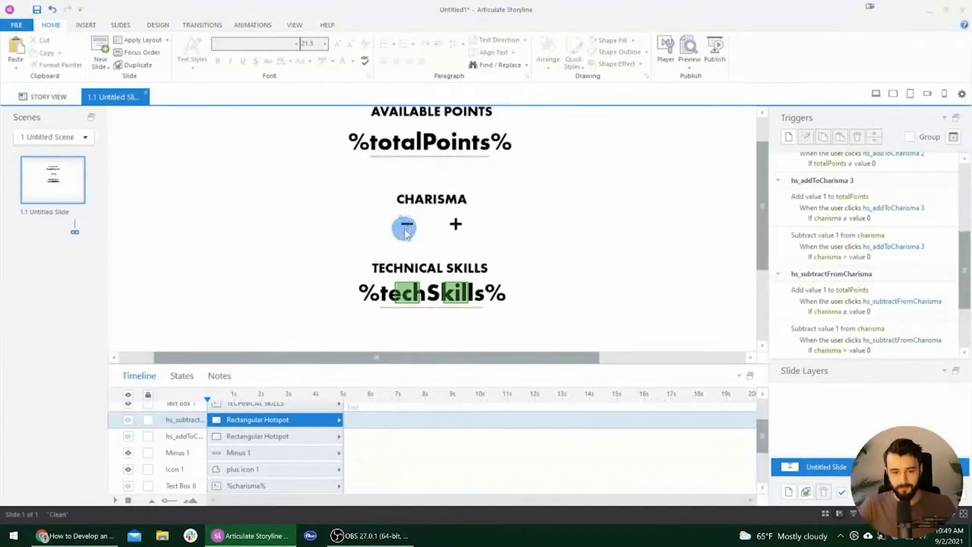
Duplicate the charisma row's minus and plus icons straight down onto the two hotspots of the TECHNICAL SKILLS row
{"action": "left_click", "coordinate": [407, 225]}
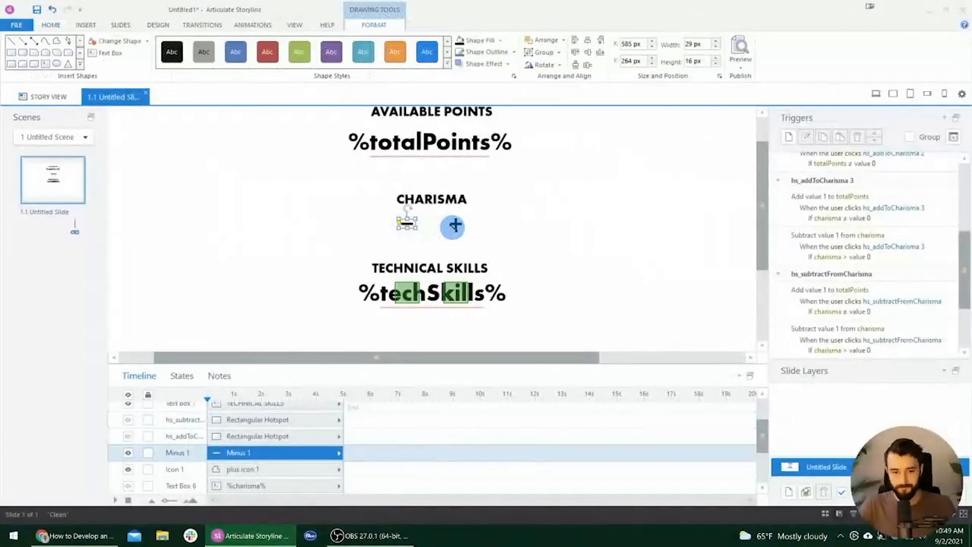
{"action": "left_click", "coordinate": [458, 226], "text": "shift"}
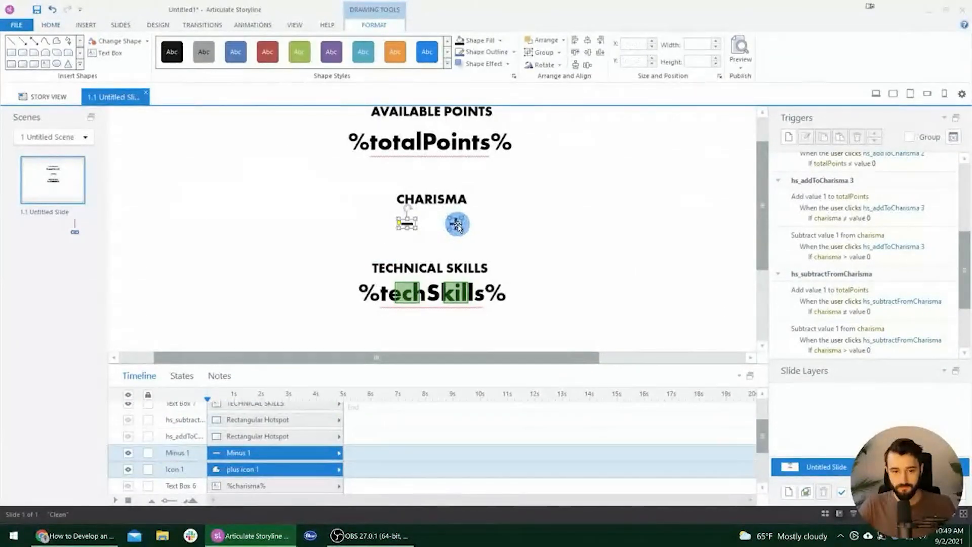
{"action": "left_click_drag", "start_coordinate": [455, 223], "coordinate": [455, 289]}
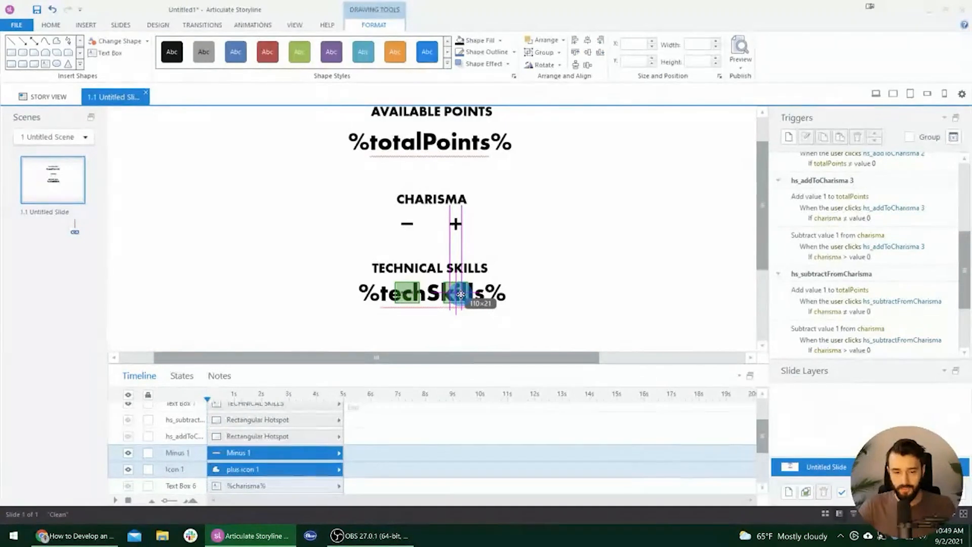
{"action": "left_click_drag", "start_coordinate": [461, 294], "coordinate": [460, 294]}
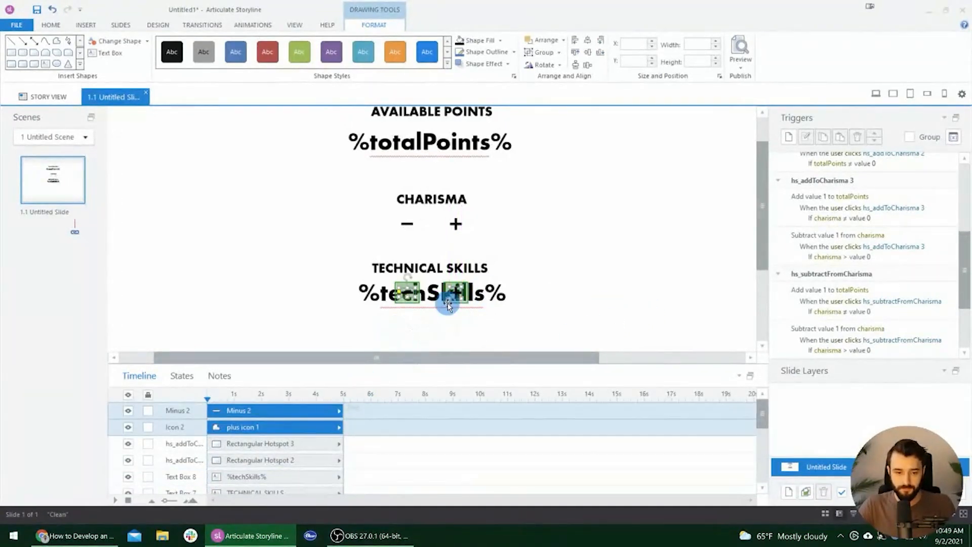
{"action": "scroll", "coordinate": [445, 303], "scroll_direction": "up", "scroll_amount": 4}
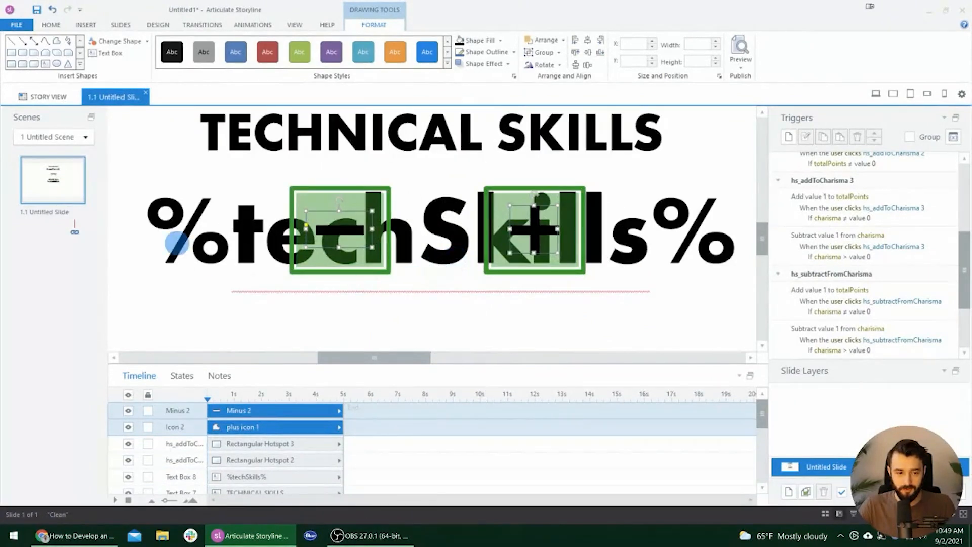
Hide the %techSkills% text and check how the minus and plus icons are stacked relative to their hotspots
{"action": "left_click", "coordinate": [174, 238]}
{"action": "left_click", "coordinate": [129, 476]}
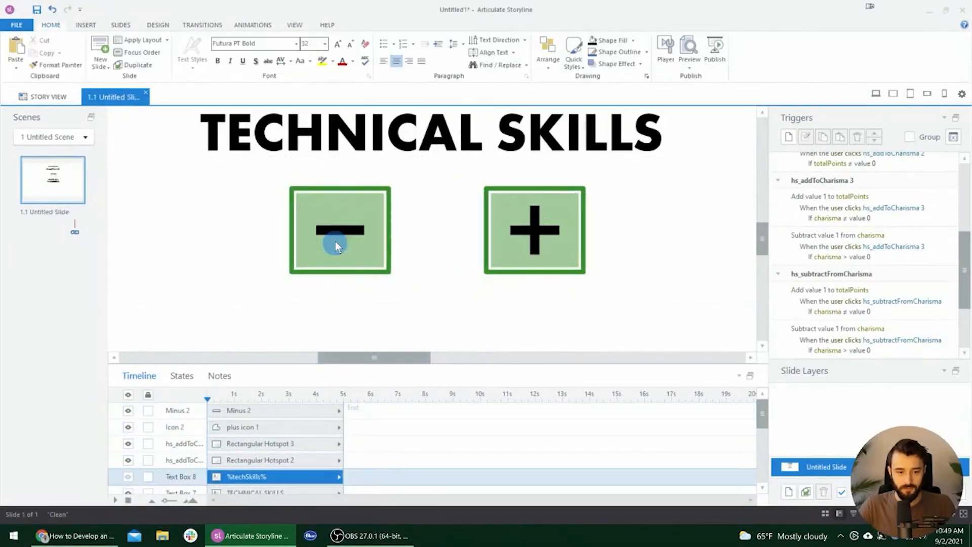
{"action": "left_click", "coordinate": [343, 226]}
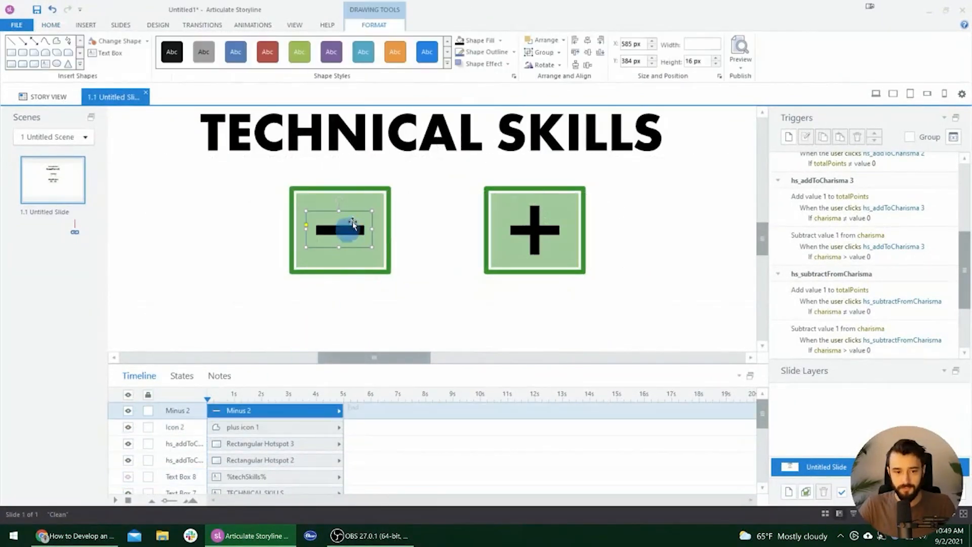
{"action": "left_click", "coordinate": [539, 230]}
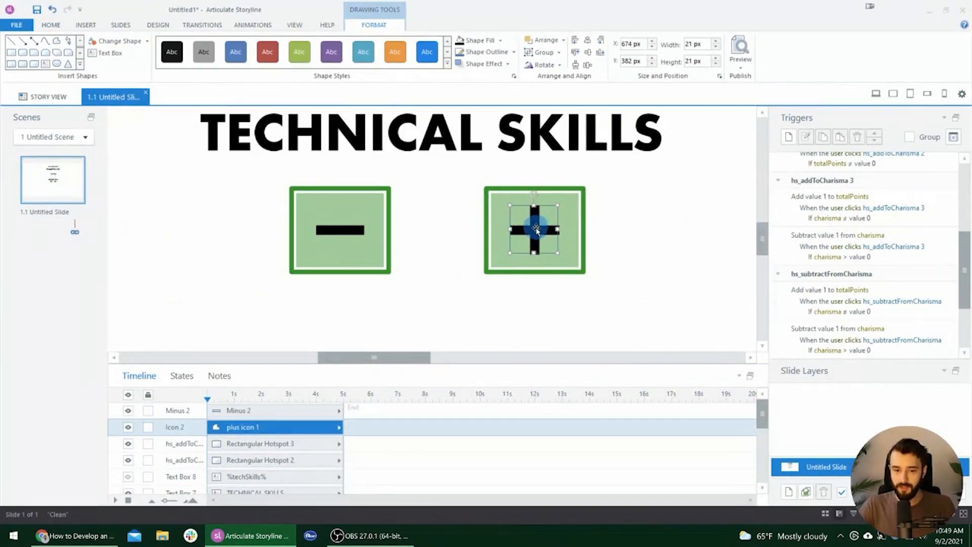
{"action": "left_click", "coordinate": [570, 214]}
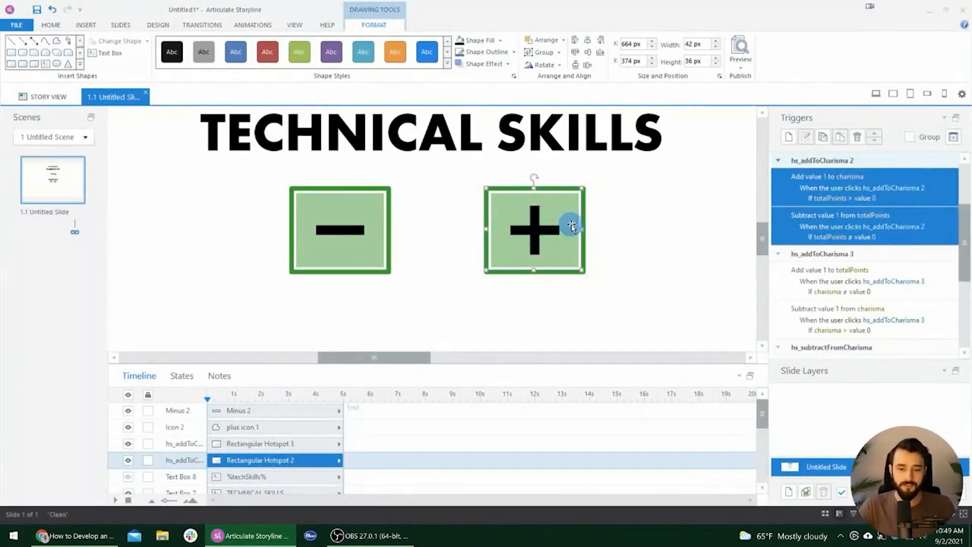
{"action": "left_click", "coordinate": [527, 226]}
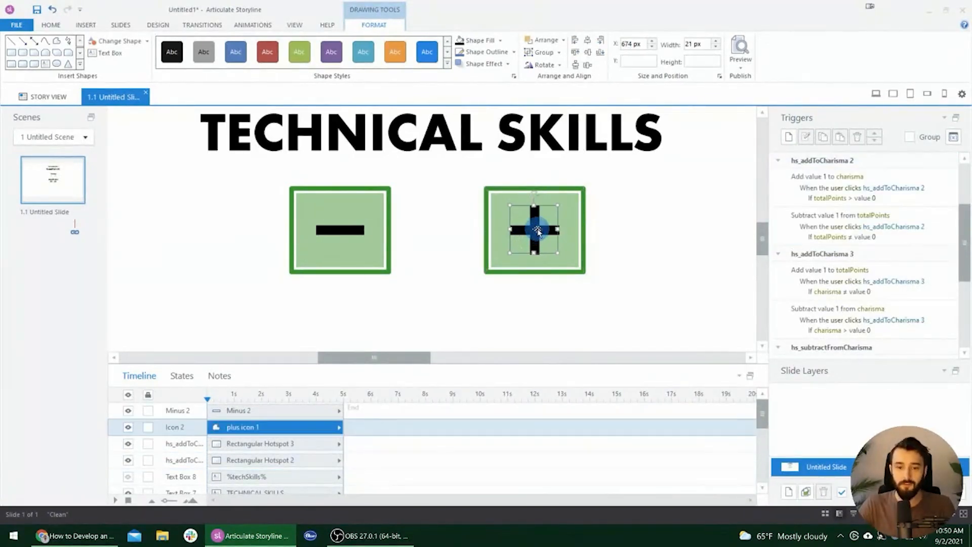
{"action": "left_click", "coordinate": [571, 216]}
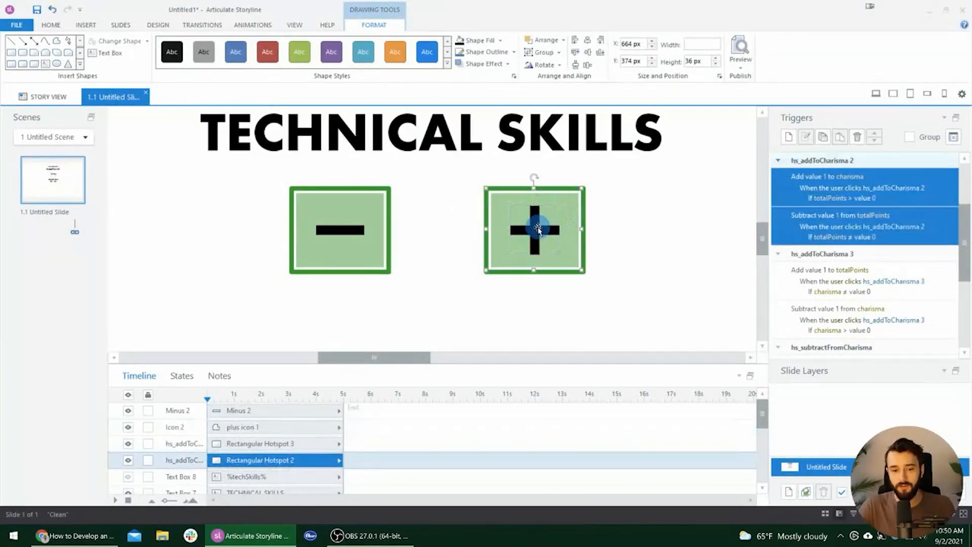
{"action": "left_click", "coordinate": [536, 227]}
{"action": "left_click", "coordinate": [534, 237]}
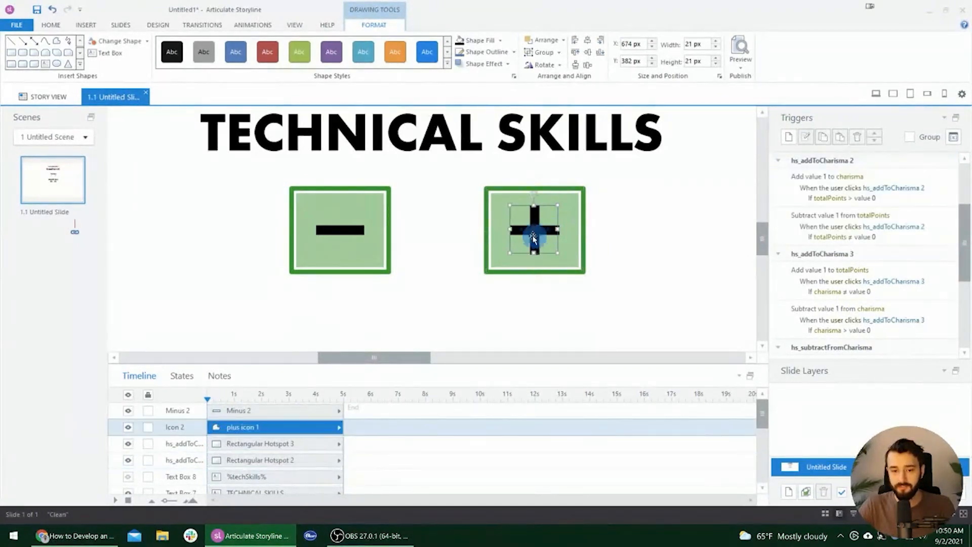
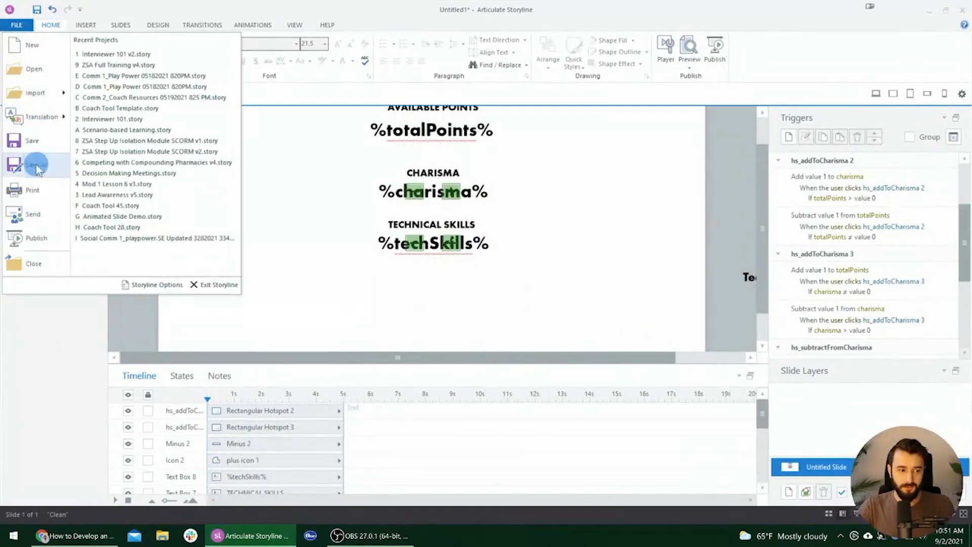
Save the project to the Desktop under the name RPG
{"action": "left_click", "coordinate": [36, 164]}
{"action": "scroll", "coordinate": [48, 84], "scroll_direction": "up", "scroll_amount": 2}
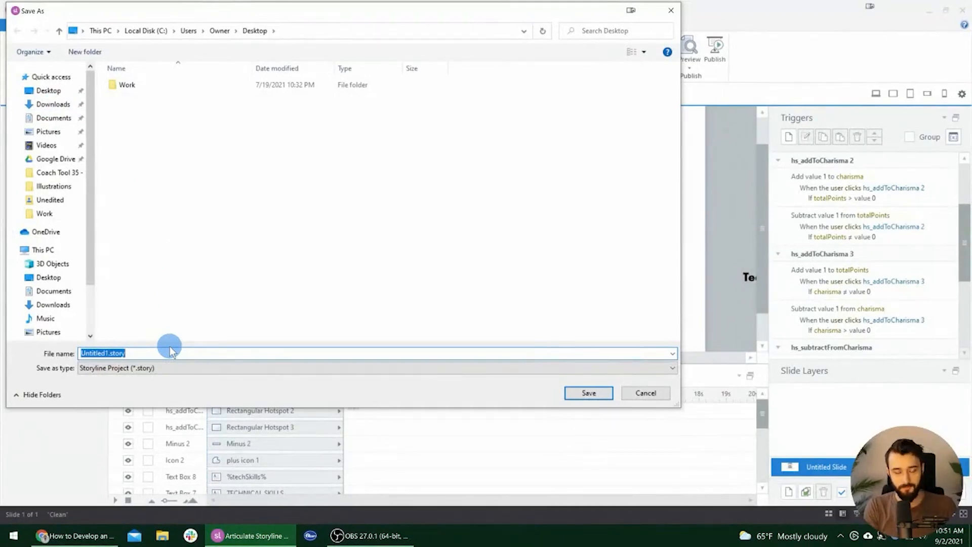
{"action": "type", "text": "c"}
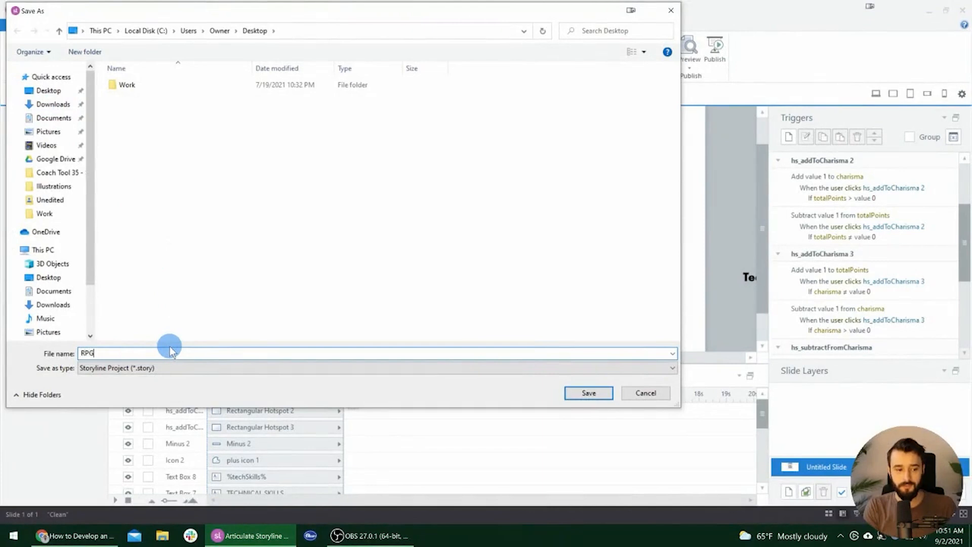
{"action": "type", "text": "PG"}
{"action": "key", "text": "Return"}
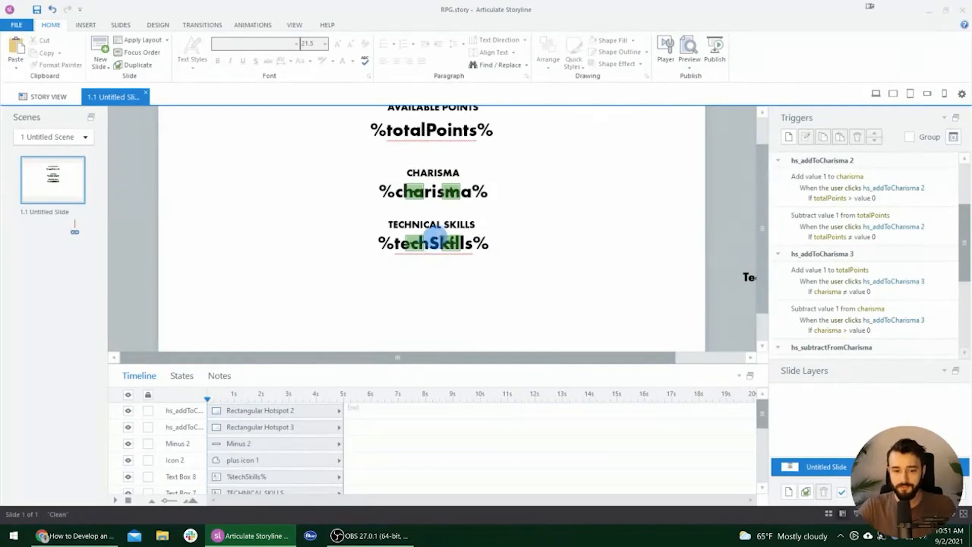
Make the add trigger of the TECHNICAL SKILLS plus hotspot add 1 to techSkills
{"action": "left_click", "coordinate": [445, 241]}
{"action": "scroll", "coordinate": [452, 276], "scroll_direction": "up", "scroll_amount": 2}
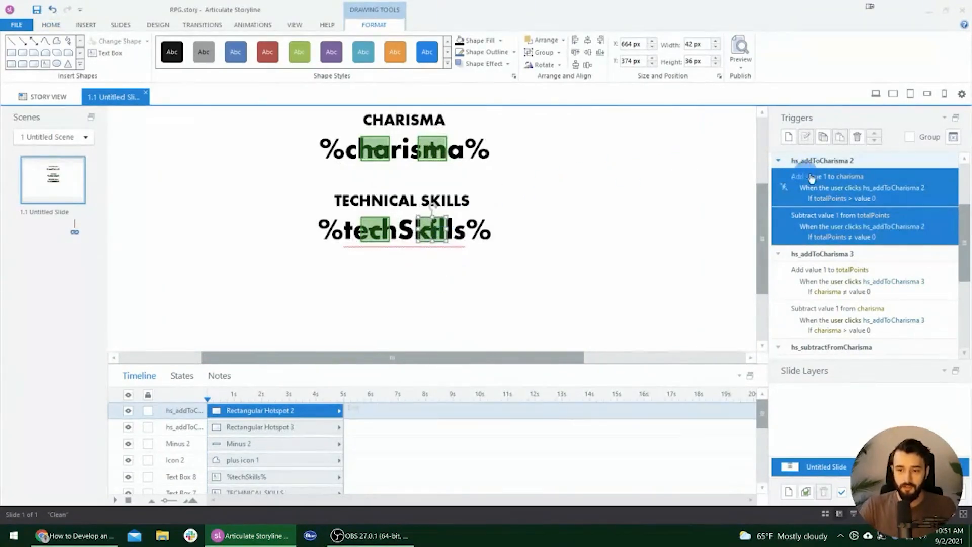
{"action": "left_click", "coordinate": [849, 180]}
{"action": "scroll", "coordinate": [853, 178], "scroll_direction": "up", "scroll_amount": 5}
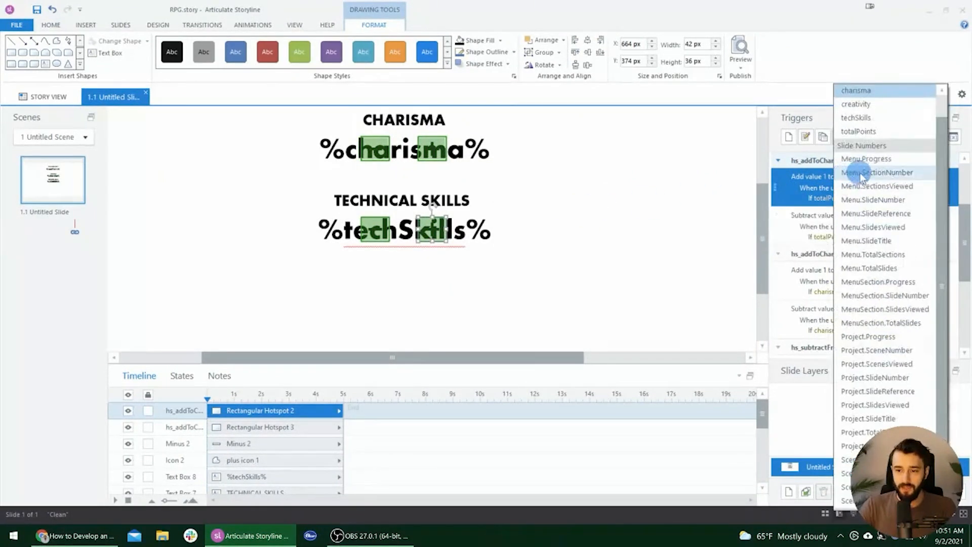
{"action": "left_click", "coordinate": [874, 124]}
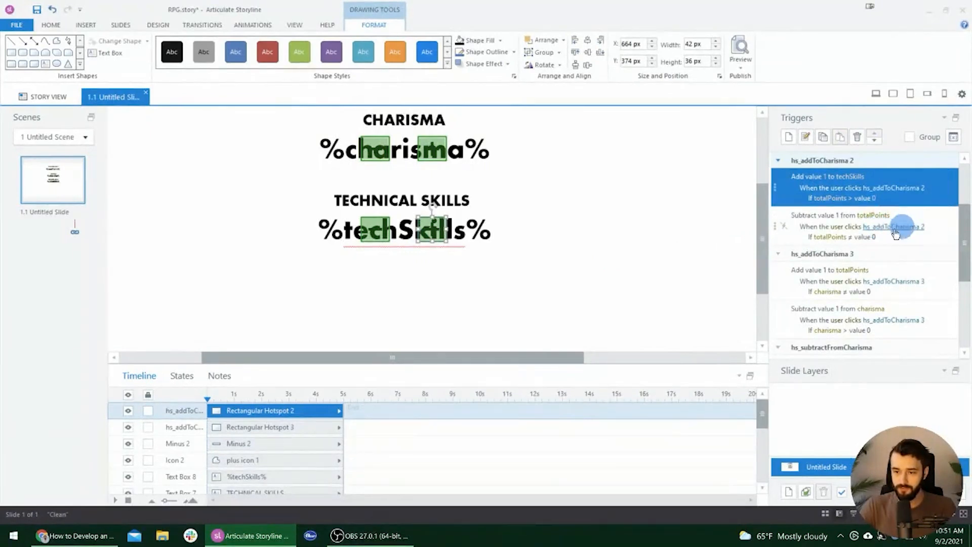
Change the condition variable to techSkills in the totalPoints trigger of the TECHNICAL SKILLS minus hotspot
{"action": "left_click", "coordinate": [373, 232]}
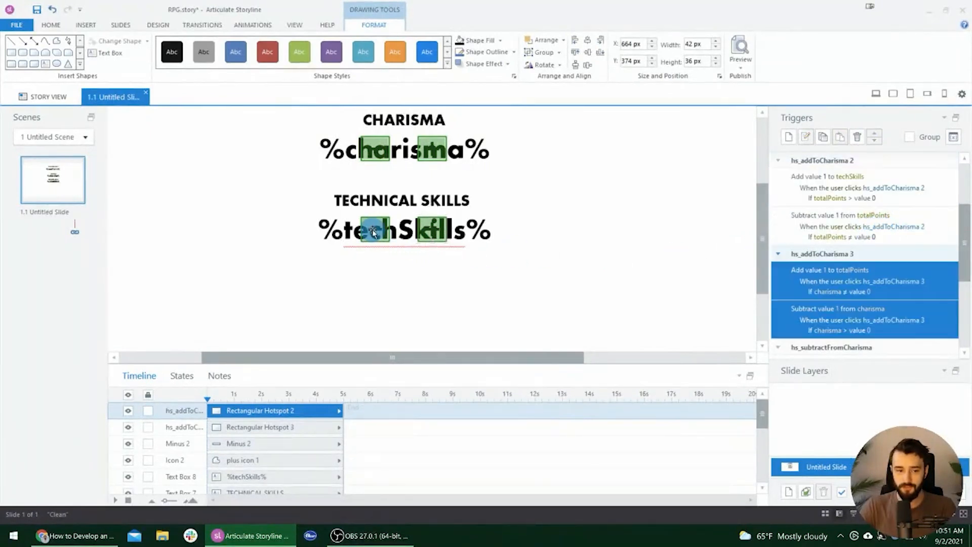
{"action": "left_click", "coordinate": [826, 294]}
{"action": "scroll", "coordinate": [831, 256], "scroll_direction": "up", "scroll_amount": 5}
{"action": "left_click", "coordinate": [842, 127]}
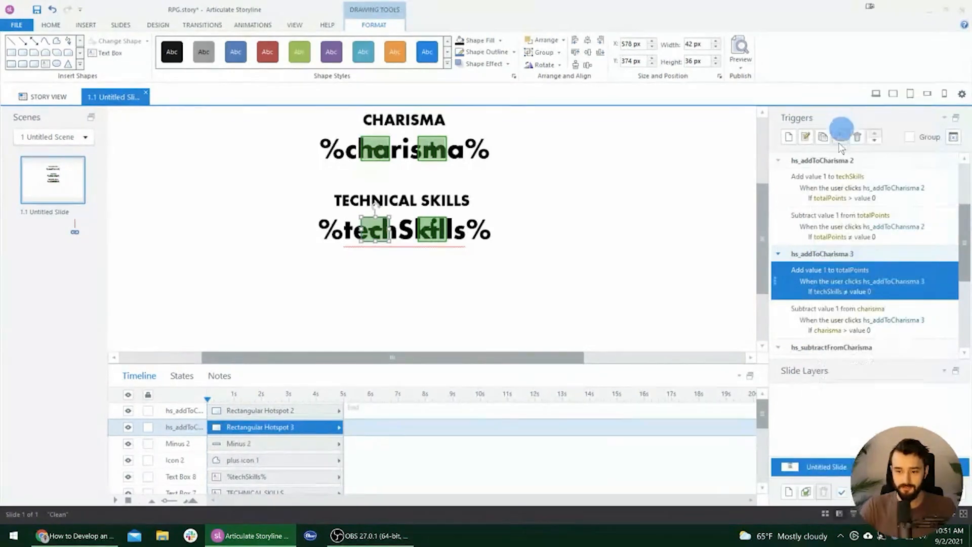
Make the minus hotspot's subtract trigger take 1 from techSkills, with techSkills as the variable in its greater-than-0 condition
{"action": "left_click", "coordinate": [875, 310]}
{"action": "left_click", "coordinate": [884, 116]}
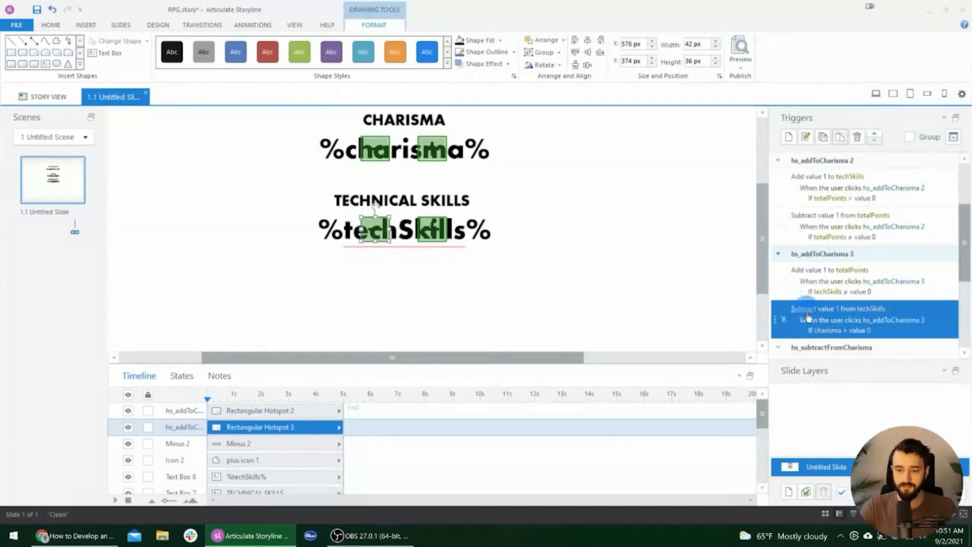
{"action": "left_click", "coordinate": [826, 330]}
{"action": "scroll", "coordinate": [828, 319], "scroll_direction": "up", "scroll_amount": 5}
{"action": "left_click", "coordinate": [855, 127]}
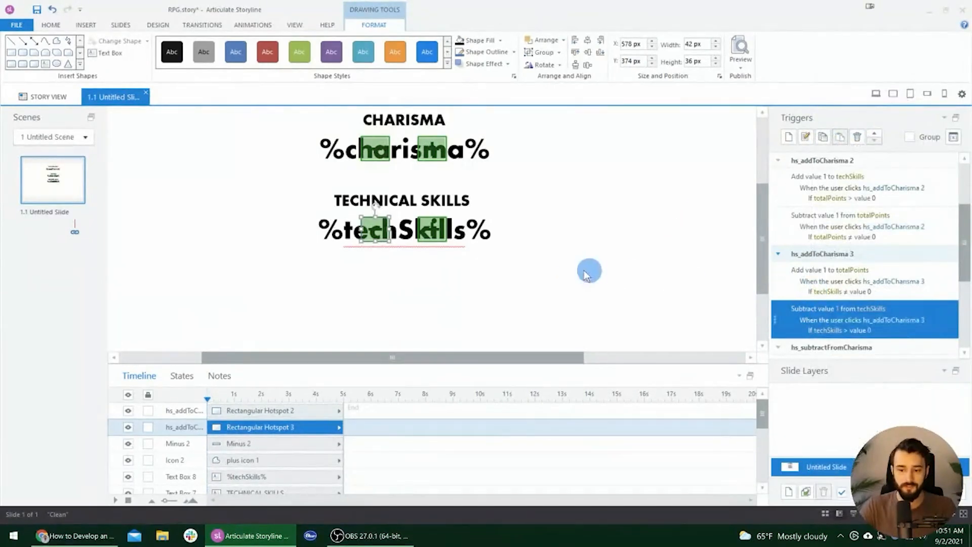
{"action": "scroll", "coordinate": [458, 245], "scroll_direction": "down", "scroll_amount": 1, "text": "ctrl"}
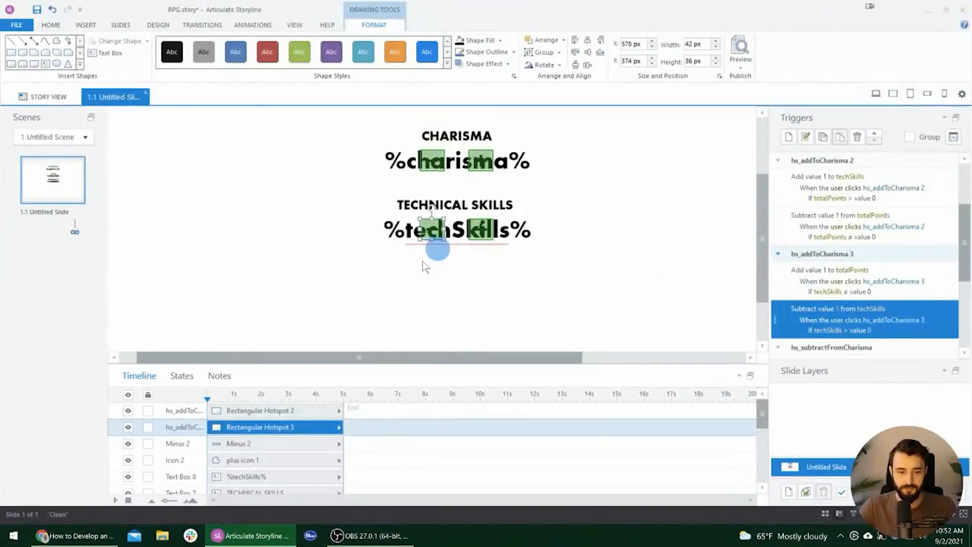
{"action": "left_click", "coordinate": [256, 411]}
{"action": "scroll", "coordinate": [274, 428], "scroll_direction": "down", "scroll_amount": 1}
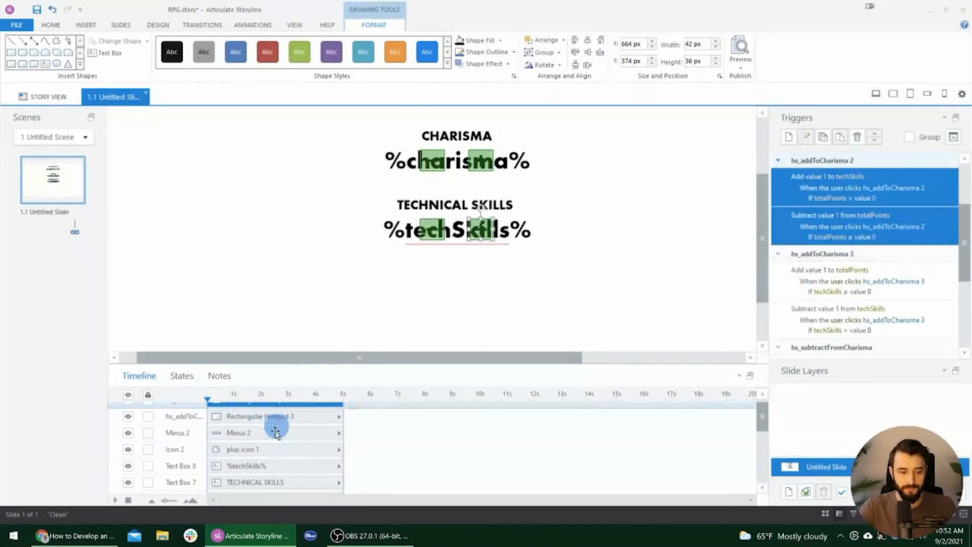
{"action": "left_click", "coordinate": [259, 482], "text": "shift"}
{"action": "scroll", "coordinate": [421, 315], "scroll_direction": "down", "scroll_amount": 1}
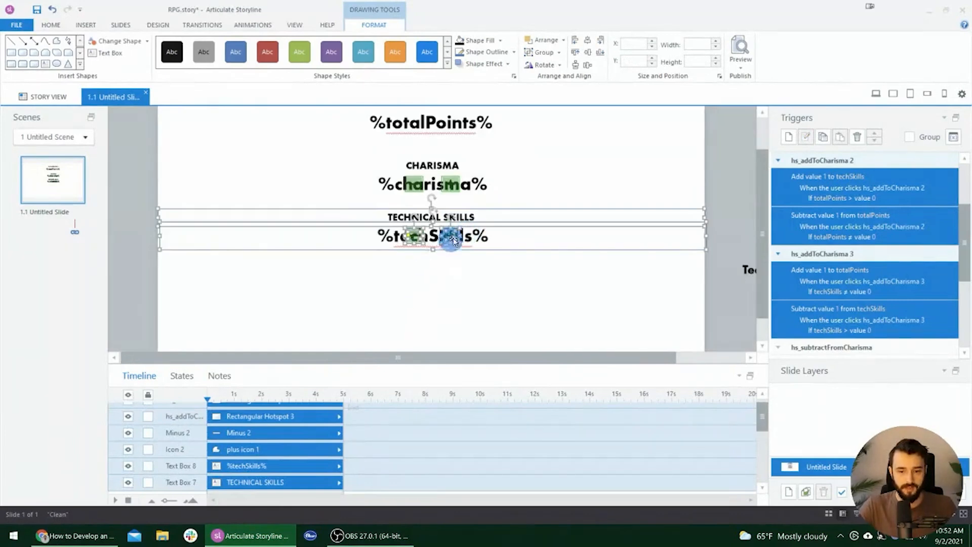
{"action": "scroll", "coordinate": [274, 419], "scroll_direction": "up", "scroll_amount": 1}
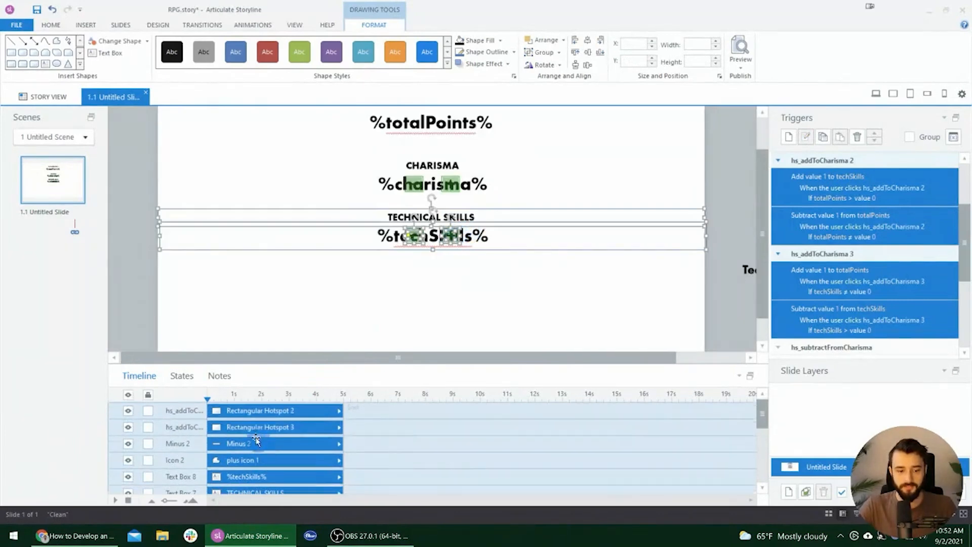
{"action": "left_click", "coordinate": [203, 290]}
Duplicate the TECHNICAL SKILLS heading, its %techSkills% value, plus and minus icons and both hotspots directly below the original set
{"action": "left_click", "coordinate": [261, 410]}
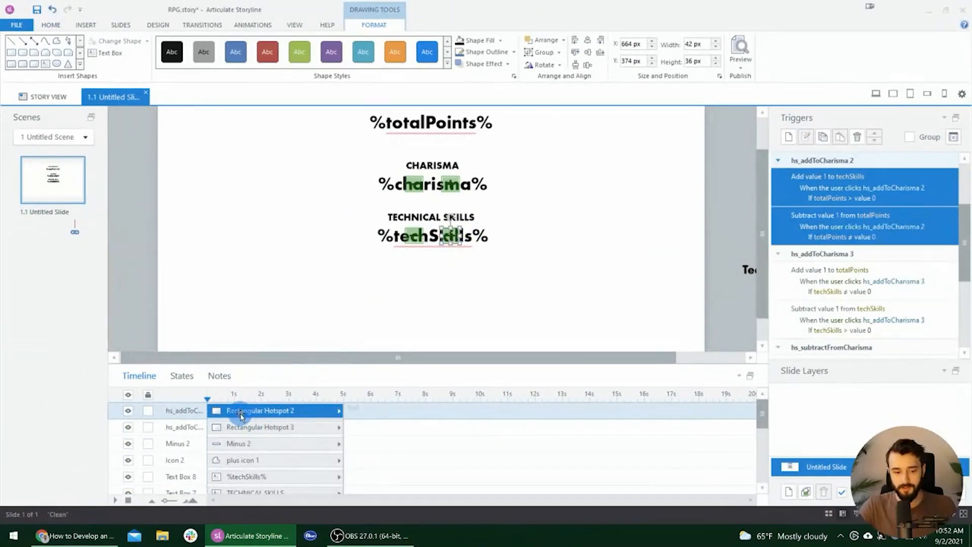
{"action": "scroll", "coordinate": [270, 446], "scroll_direction": "down", "scroll_amount": 1}
{"action": "scroll", "coordinate": [279, 463], "scroll_direction": "down", "scroll_amount": 1}
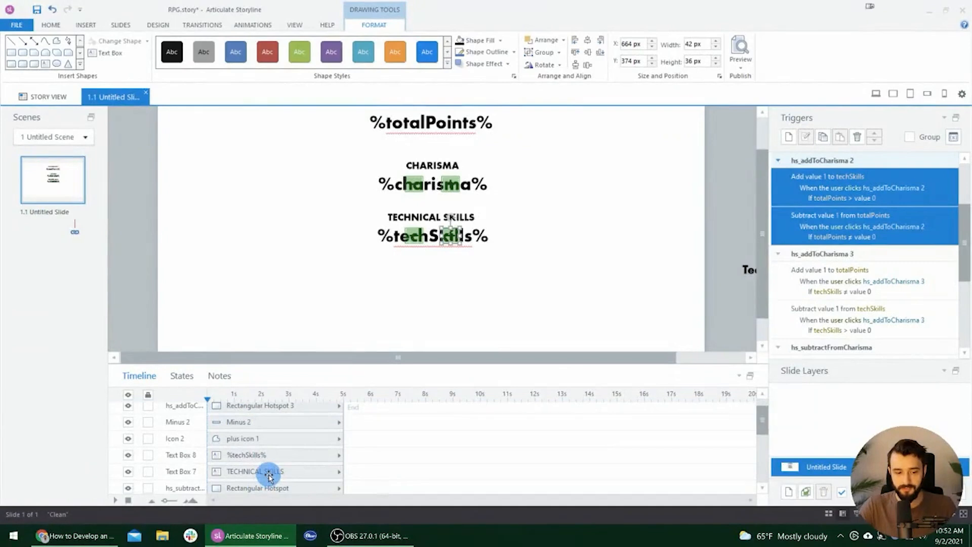
{"action": "left_click", "coordinate": [268, 472], "text": "shift"}
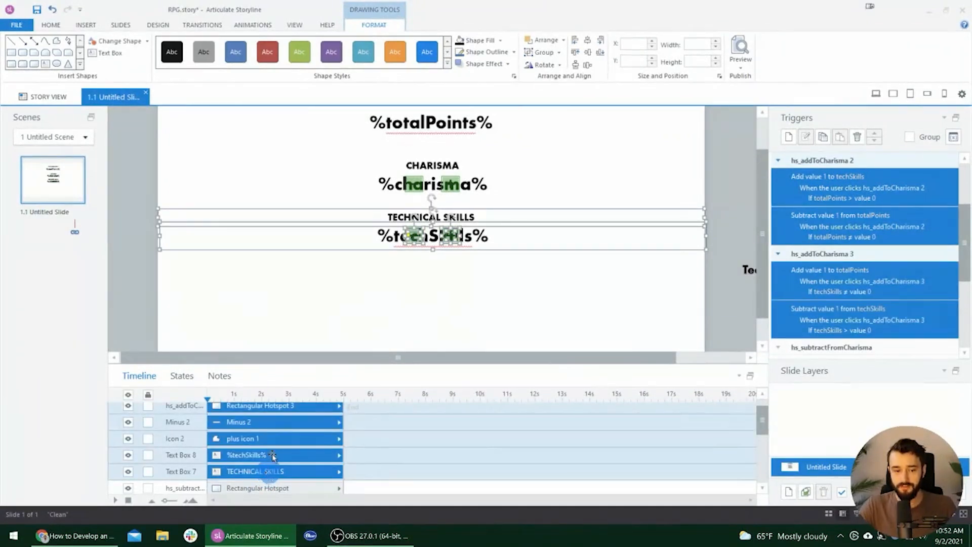
{"action": "scroll", "coordinate": [266, 451], "scroll_direction": "up", "scroll_amount": 1}
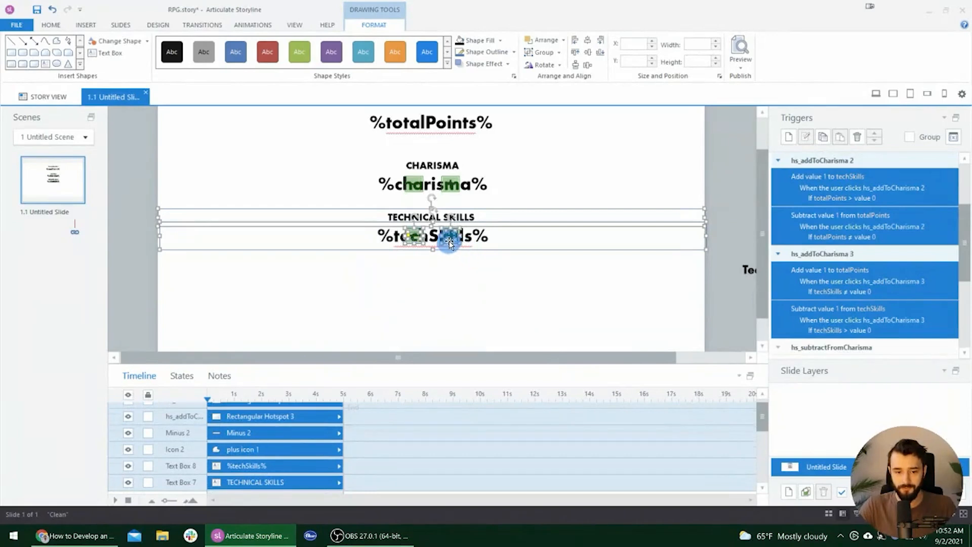
{"action": "left_click_drag", "start_coordinate": [451, 245], "coordinate": [451, 291]}
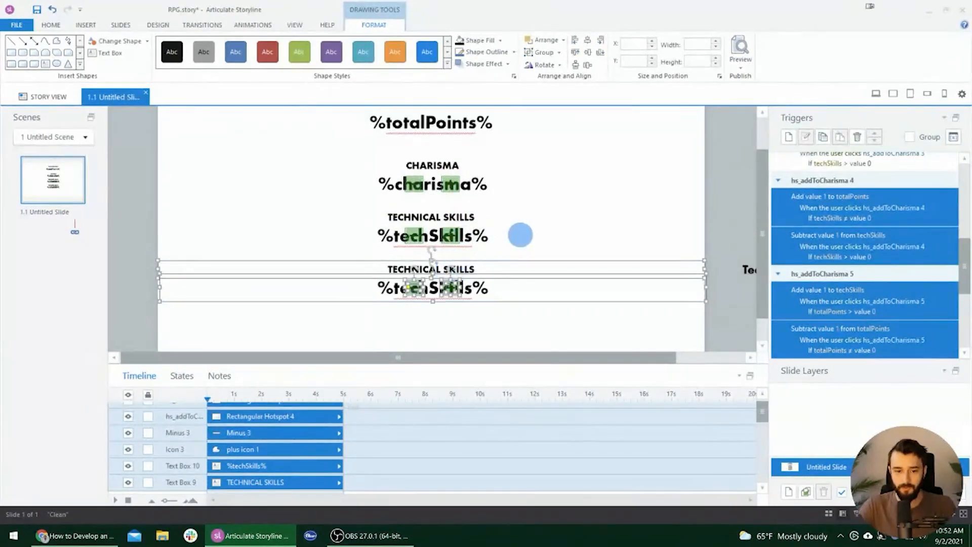
{"action": "left_click", "coordinate": [424, 347]}
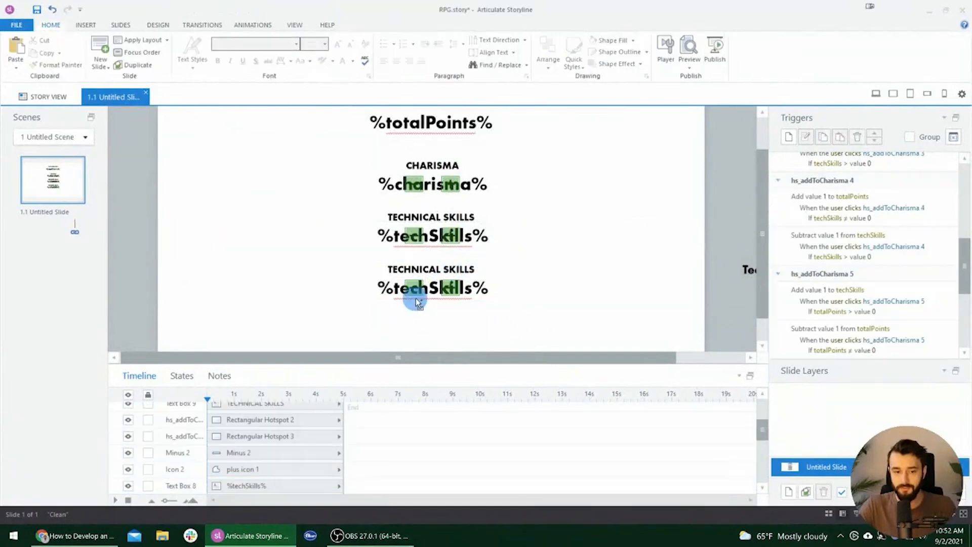
Change the heading of the duplicated skill set to CREATIVITY
{"action": "scroll", "coordinate": [415, 299], "scroll_direction": "up", "scroll_amount": 2}
{"action": "scroll", "coordinate": [415, 298], "scroll_direction": "down", "scroll_amount": 2}
{"action": "left_click", "coordinate": [434, 200]}
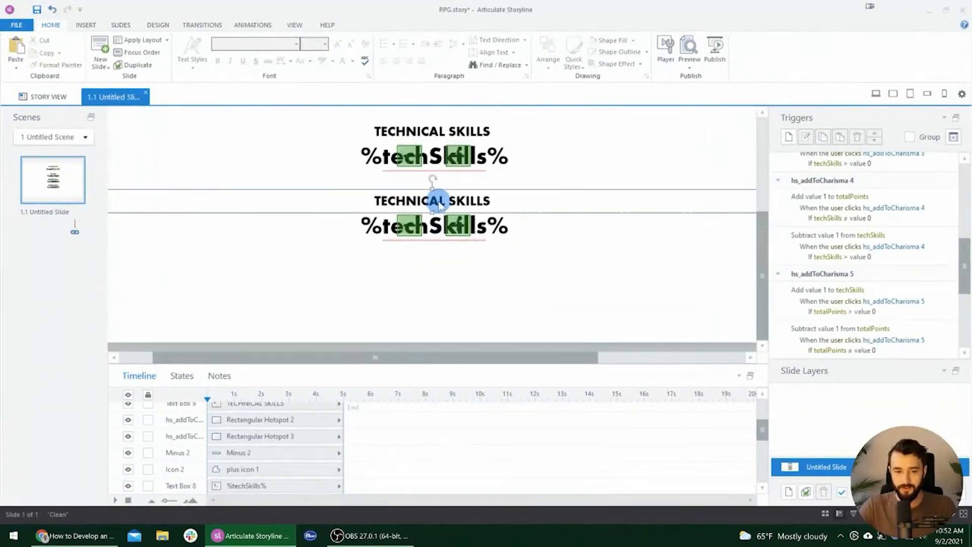
{"action": "key", "text": "ctrl+a"}
{"action": "type", "text": "CREATIV"}
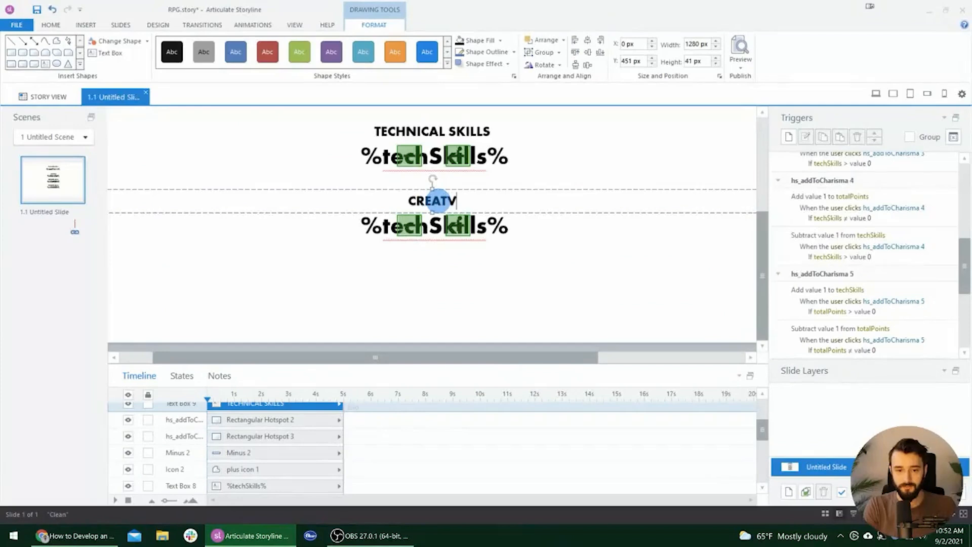
{"action": "type", "text": "ITY"}
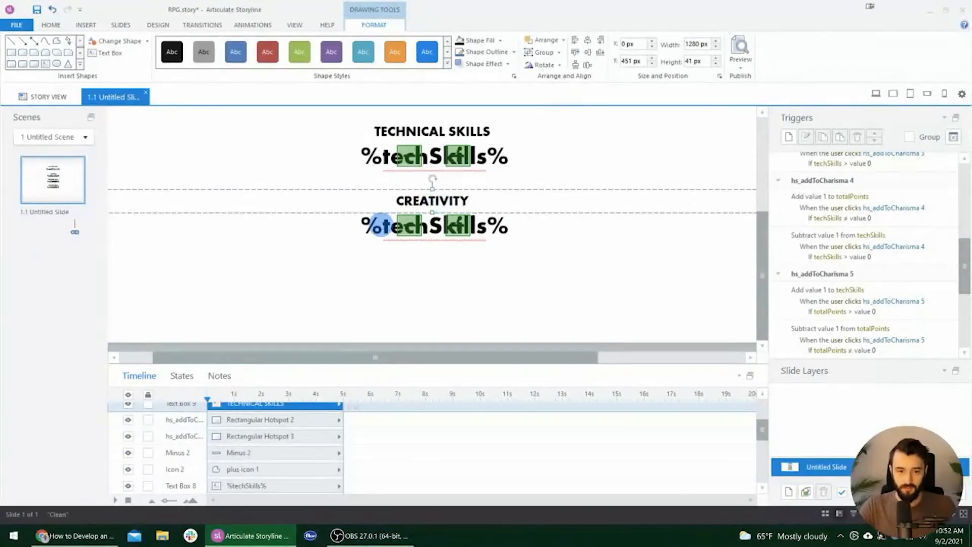
Replace the variable reference below the CREATIVITY heading with %creativity%
{"action": "left_click", "coordinate": [434, 226]}
{"action": "key", "text": "Delete"}
{"action": "key", "text": "Delete"}
{"action": "key", "text": "Delete"}
{"action": "key", "text": "Delete"}
{"action": "key", "text": "Delete"}
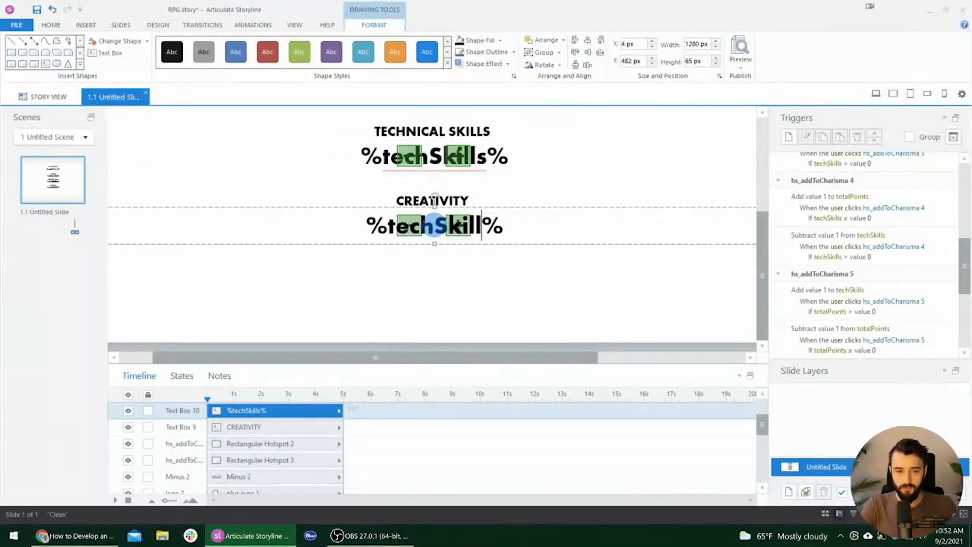
{"action": "key", "text": "BackSpace"}
{"action": "key", "text": "BackSpace"}
{"action": "key", "text": "BackSpace"}
{"action": "key", "text": "BackSpace"}
{"action": "key", "text": "BackSpace"}
{"action": "type", "text": "creativity%"}
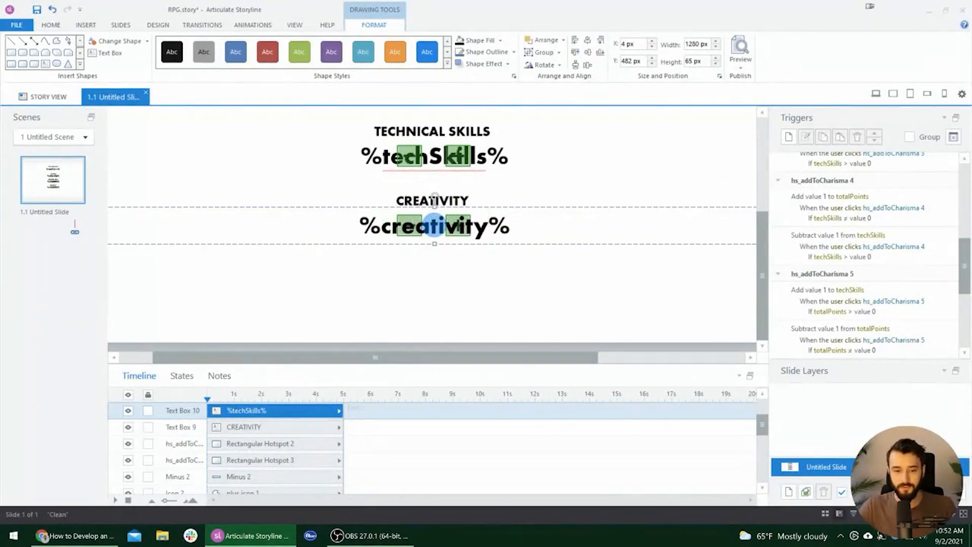
{"action": "left_click", "coordinate": [469, 275]}
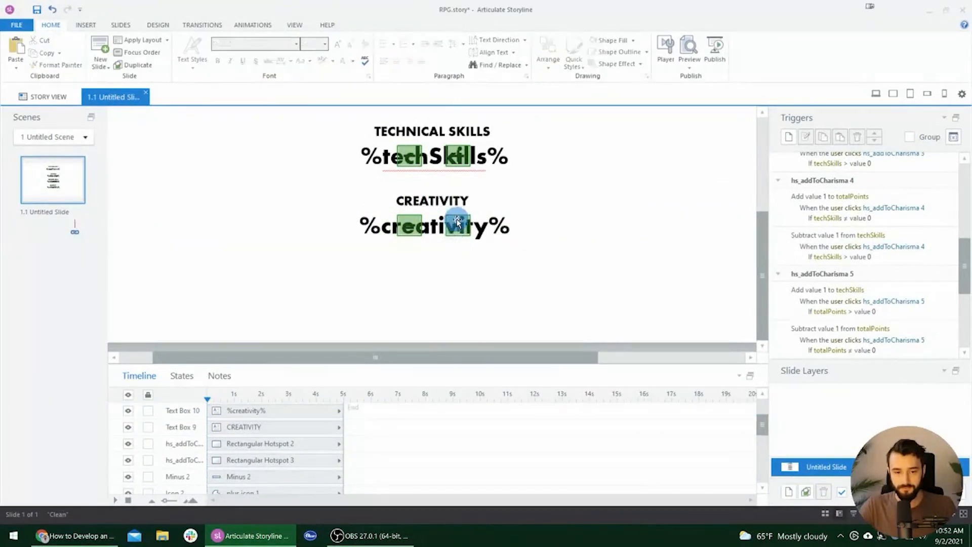
Make the add trigger of the CREATIVITY plus hotspot add 1 to creativity
{"action": "left_click", "coordinate": [456, 219]}
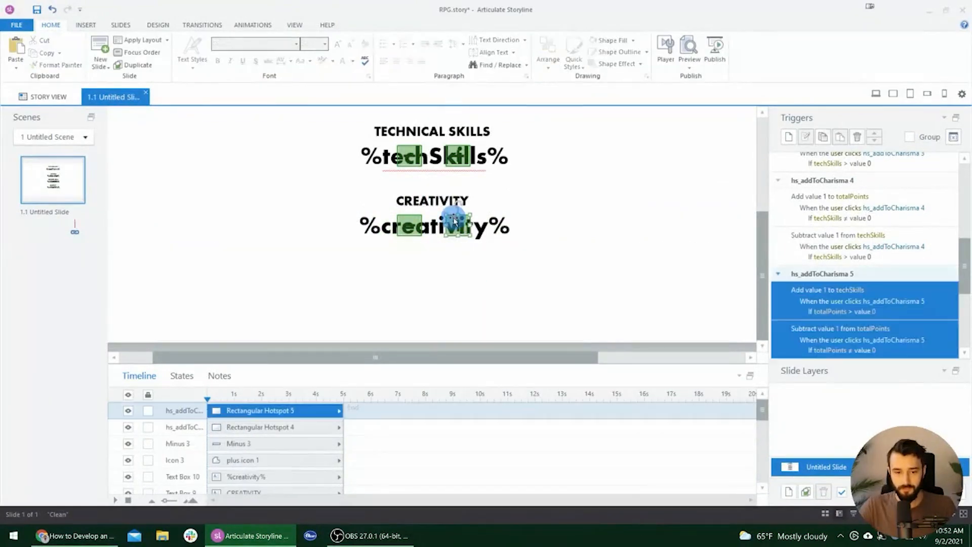
{"action": "left_click", "coordinate": [851, 294]}
{"action": "scroll", "coordinate": [871, 167], "scroll_direction": "up", "scroll_amount": 2}
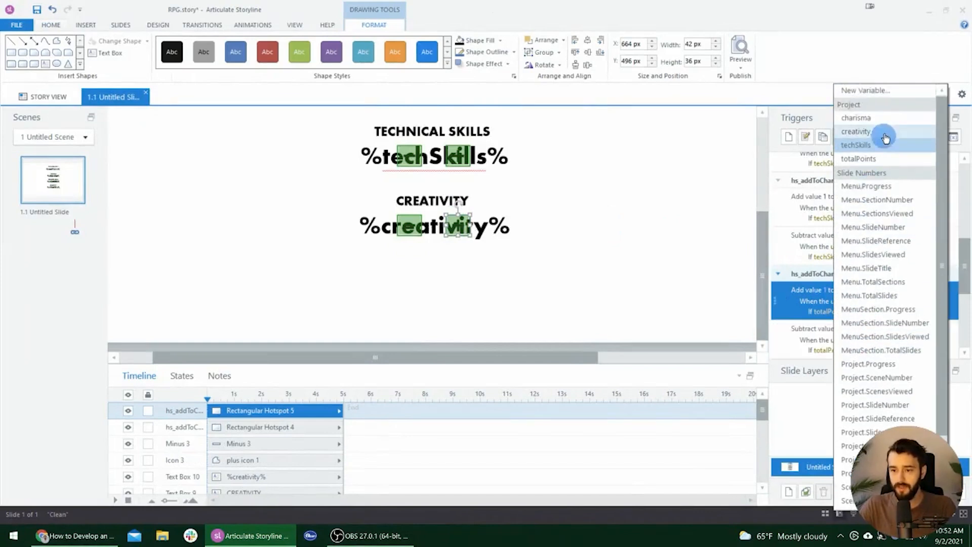
{"action": "left_click", "coordinate": [882, 140]}
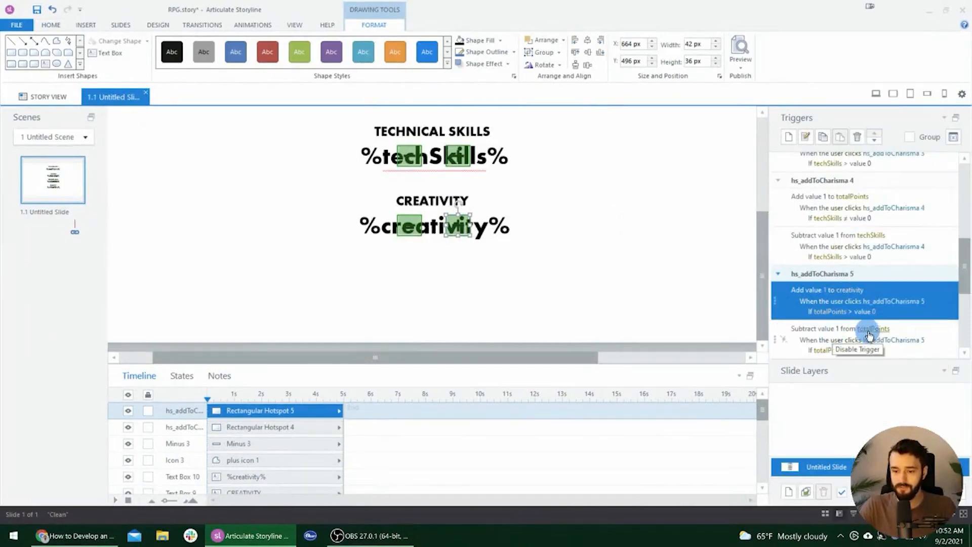
Change the condition variable to creativity in the totalPoints trigger of the CREATIVITY minus hotspot
{"action": "scroll", "coordinate": [911, 324], "scroll_direction": "down", "scroll_amount": 1}
{"action": "left_click", "coordinate": [405, 229]}
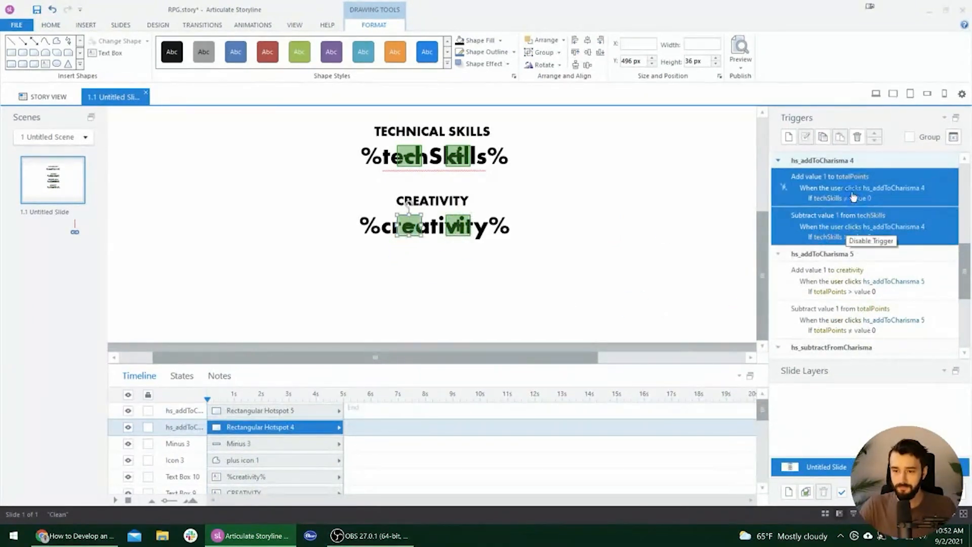
{"action": "left_click", "coordinate": [827, 198]}
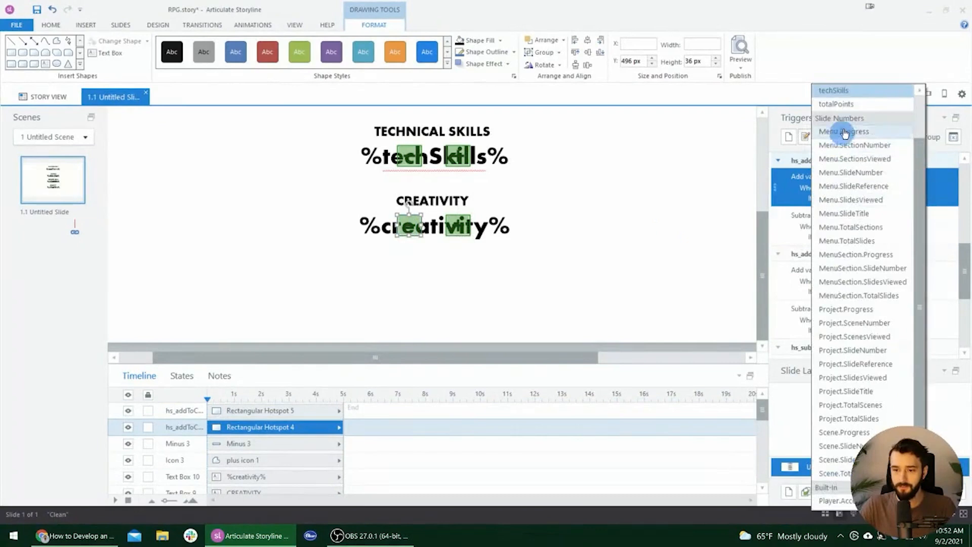
{"action": "scroll", "coordinate": [861, 135], "scroll_direction": "up", "scroll_amount": 1}
{"action": "left_click", "coordinate": [845, 120]}
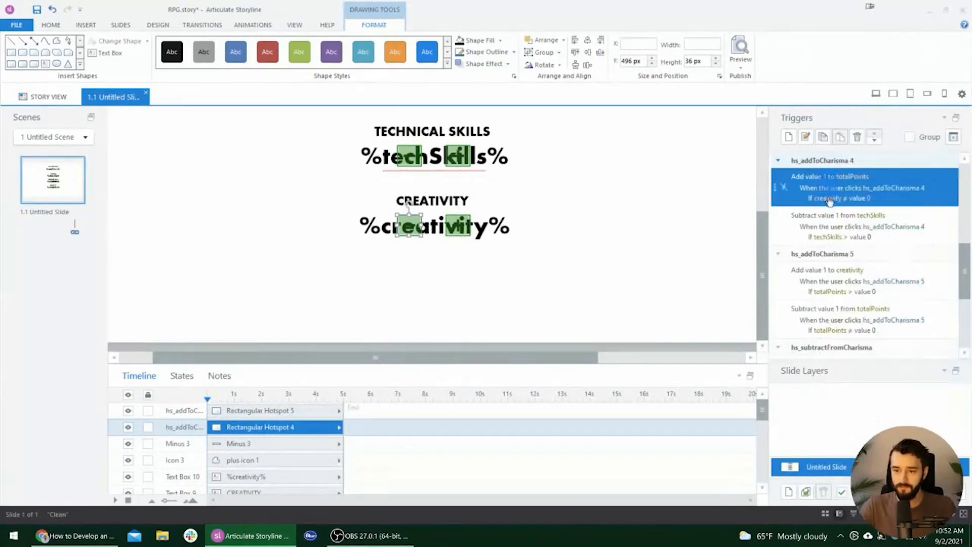
Make the CREATIVITY minus hotspot's subtract trigger take 1 from creativity, with creativity as the variable in its greater-than-0 condition
{"action": "left_click", "coordinate": [828, 239]}
{"action": "left_click", "coordinate": [828, 238]}
{"action": "scroll", "coordinate": [858, 172], "scroll_direction": "up", "scroll_amount": 2}
{"action": "left_click", "coordinate": [847, 131]}
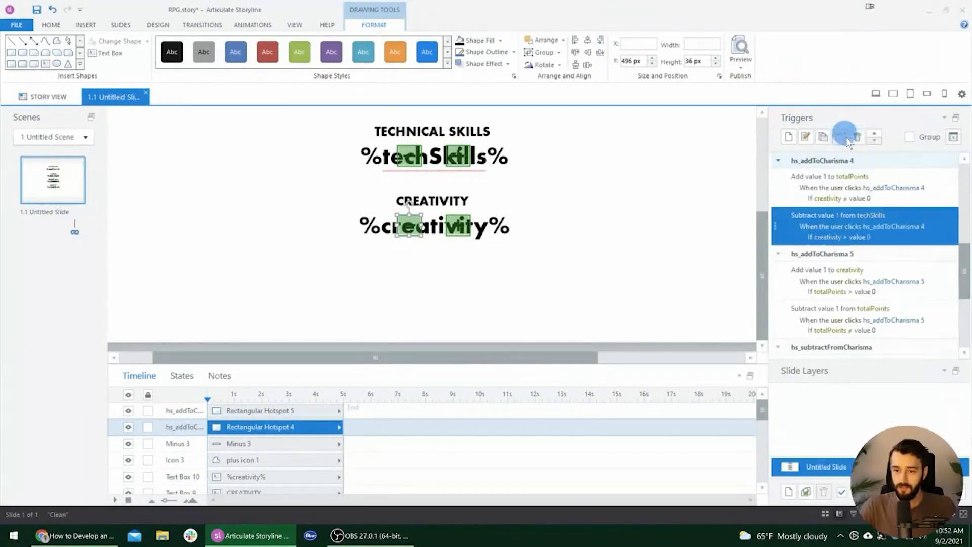
{"action": "left_click", "coordinate": [871, 216]}
{"action": "scroll", "coordinate": [876, 193], "scroll_direction": "up", "scroll_amount": 3}
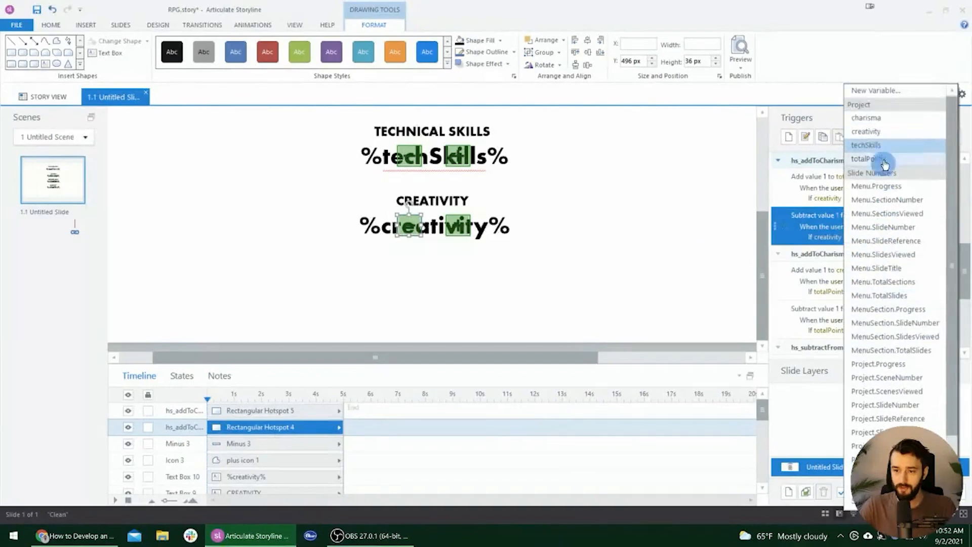
{"action": "left_click", "coordinate": [883, 128]}
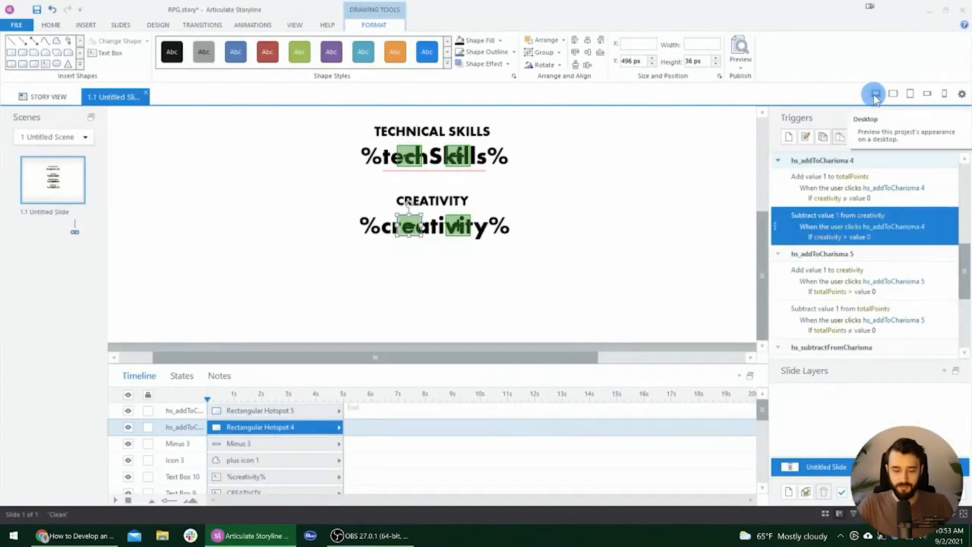
Save the project, check the slide's layout in the desktop preview, and return to editing
{"action": "key", "text": "ctrl+s"}
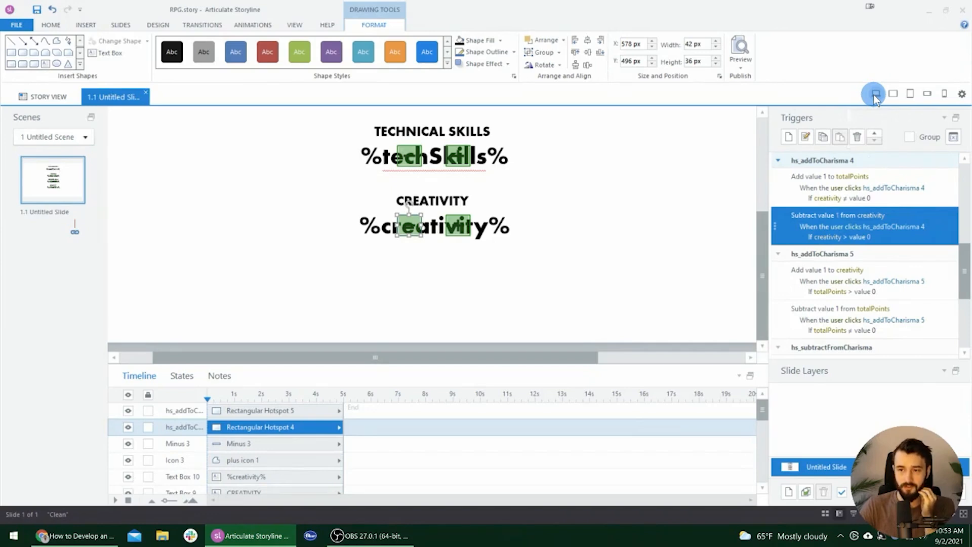
{"action": "left_click", "coordinate": [875, 95]}
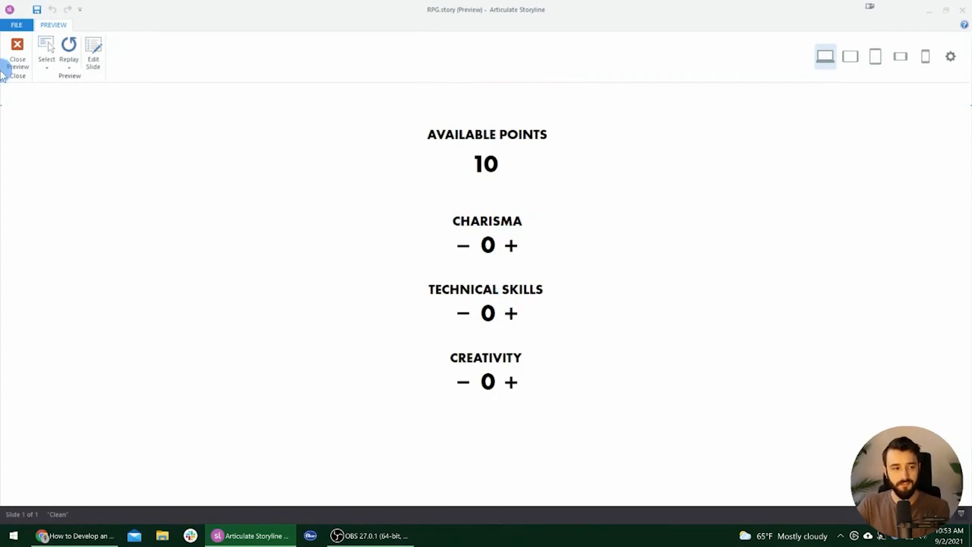
{"action": "left_click", "coordinate": [15, 56]}
Set the CHARISMA heading's X position to 0 px and its width to 1280 px
{"action": "scroll", "coordinate": [479, 199], "scroll_direction": "down", "scroll_amount": 4}
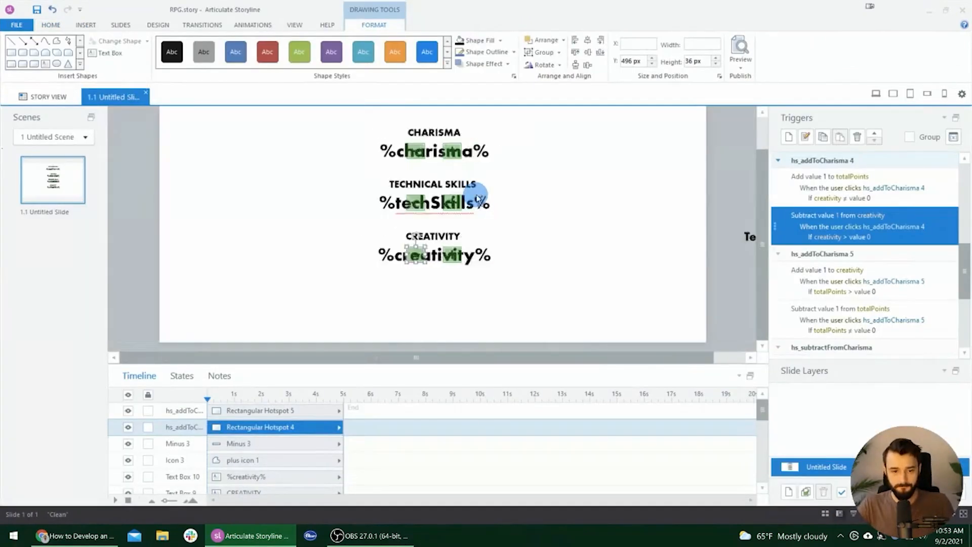
{"action": "left_click", "coordinate": [451, 157]}
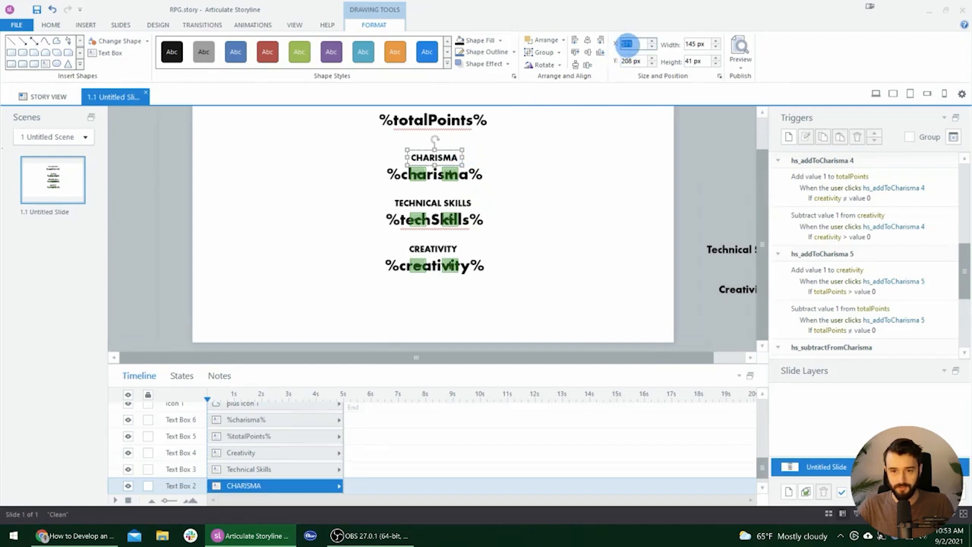
{"action": "left_click", "coordinate": [628, 45]}
{"action": "type", "text": "0"}
{"action": "key", "text": "Tab"}
{"action": "type", "text": "128"}
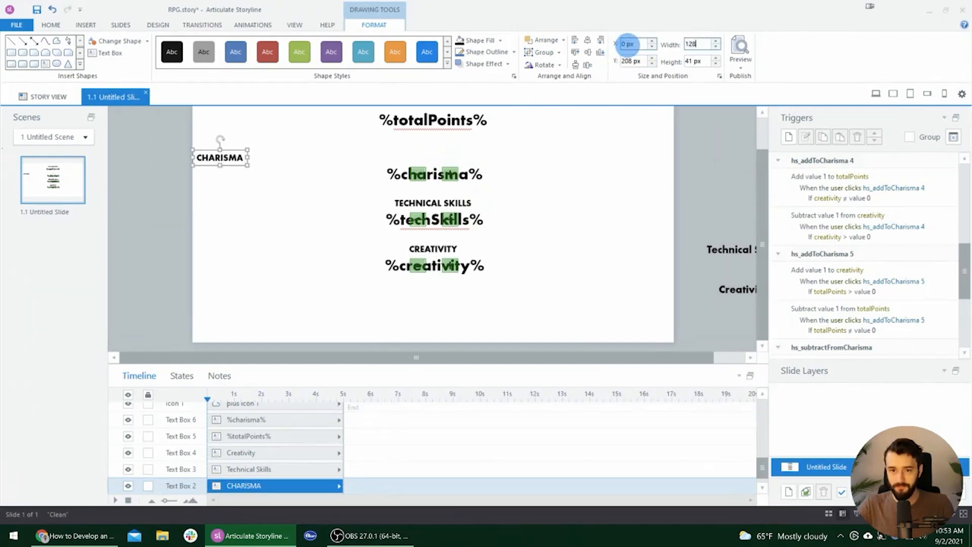
{"action": "type", "text": "0"}
{"action": "key", "text": "Tab"}
Preview the slide on desktop and test allocating and removing points with the plus and minus controls of the three skills
{"action": "left_click", "coordinate": [877, 92]}
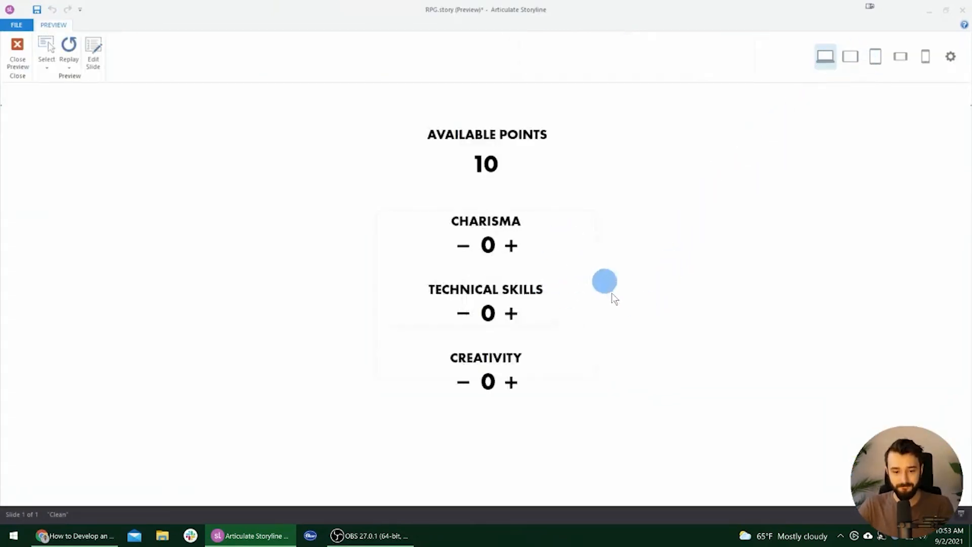
{"action": "left_click", "coordinate": [512, 248]}
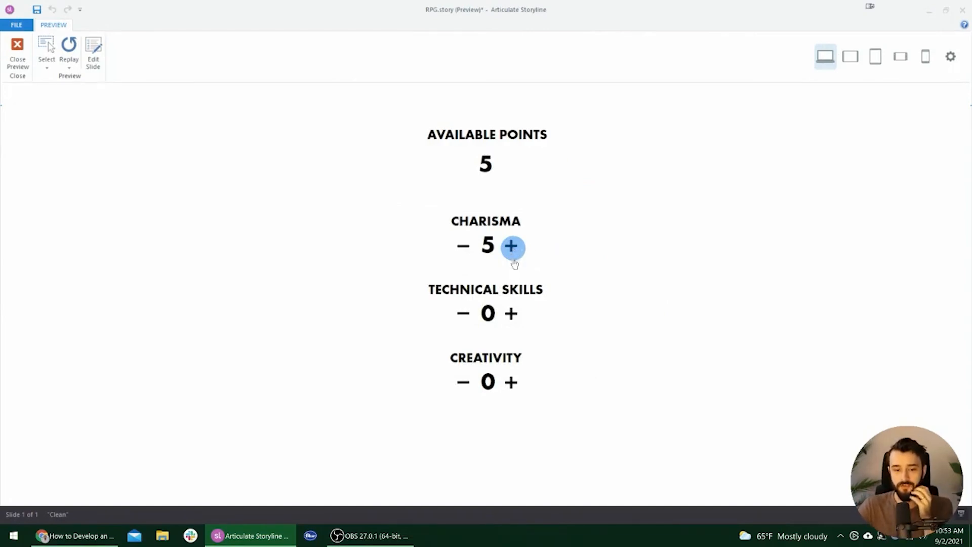
{"action": "left_click", "coordinate": [513, 385]}
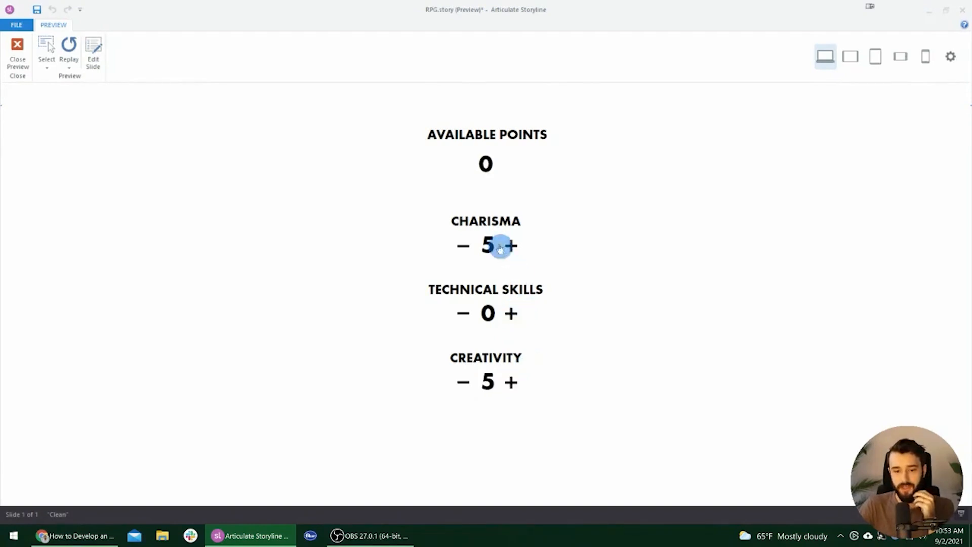
{"action": "left_click", "coordinate": [465, 248]}
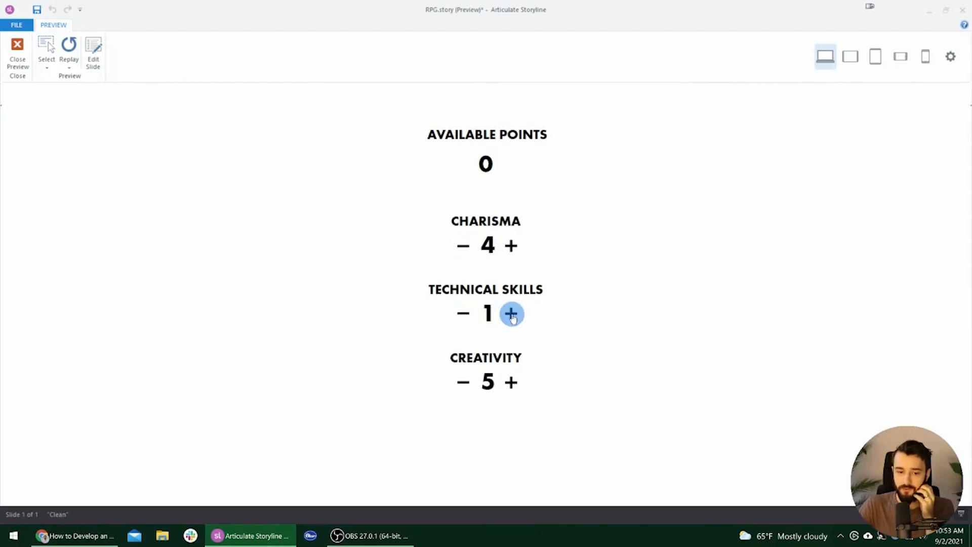
{"action": "left_click", "coordinate": [459, 384]}
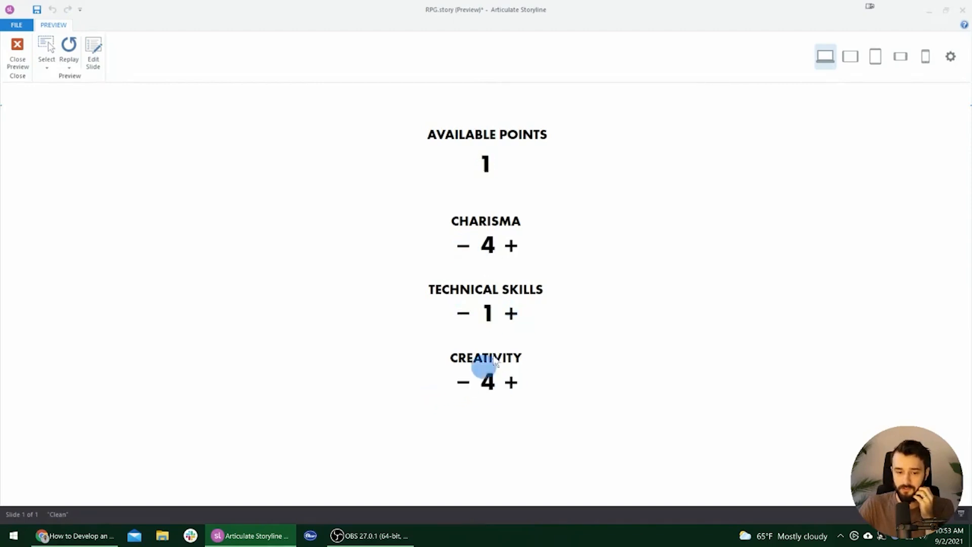
Spend the last available point on TECHNICAL SKILLS, and test the minus controls by reducing CHARISMA, TECHNICAL SKILLS and CREATIVITY to 0
{"action": "left_click", "coordinate": [513, 312]}
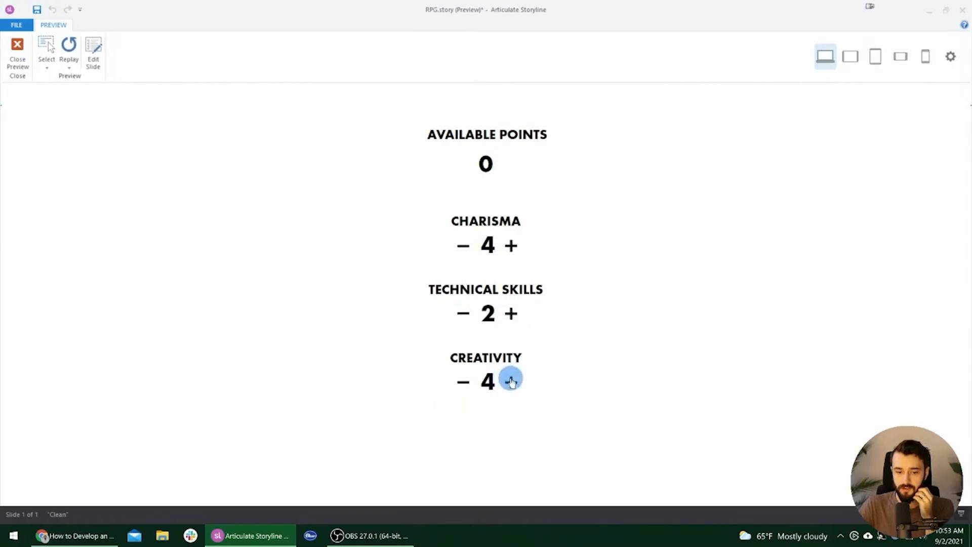
{"action": "left_click", "coordinate": [463, 248]}
{"action": "double_click", "coordinate": [461, 314]}
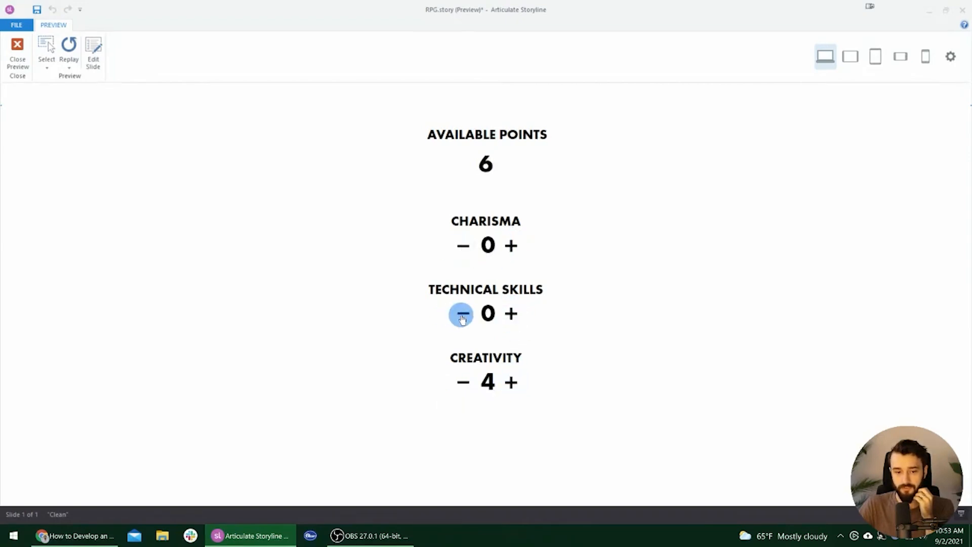
{"action": "double_click", "coordinate": [461, 385]}
{"action": "double_click", "coordinate": [461, 385]}
Test the TECHNICAL SKILLS plus control by allocating all 10 available points to that skill
{"action": "triple_click", "coordinate": [512, 314]}
{"action": "triple_click", "coordinate": [512, 315]}
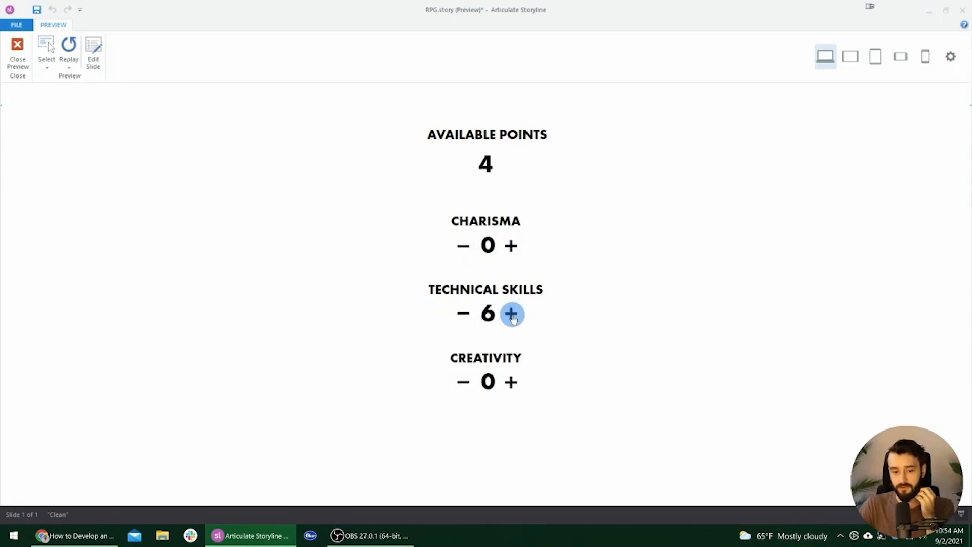
{"action": "triple_click", "coordinate": [512, 315]}
{"action": "left_click", "coordinate": [511, 315]}
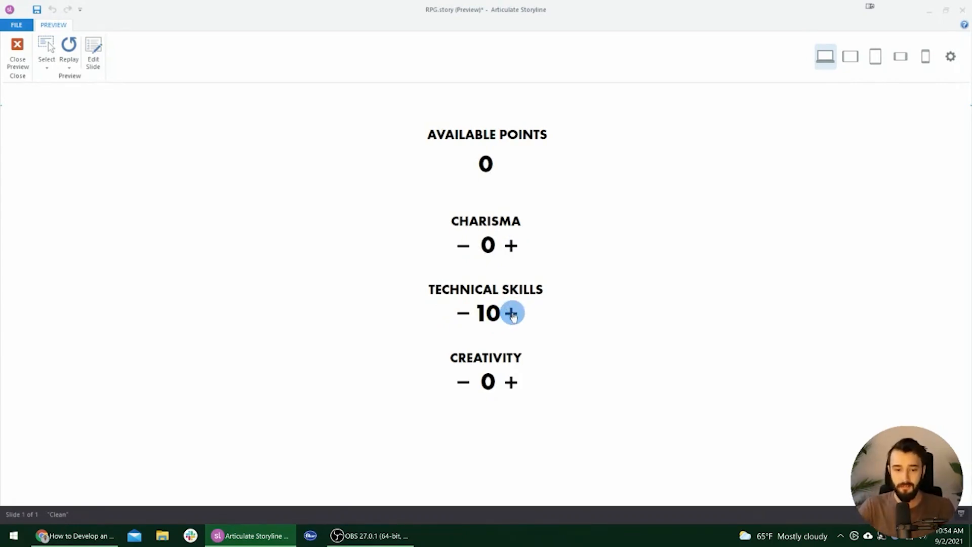
Test redistributing points by moving 2 from TECHNICAL SKILLS to CHARISMA and 1 from TECHNICAL SKILLS to CREATIVITY
{"action": "double_click", "coordinate": [463, 313]}
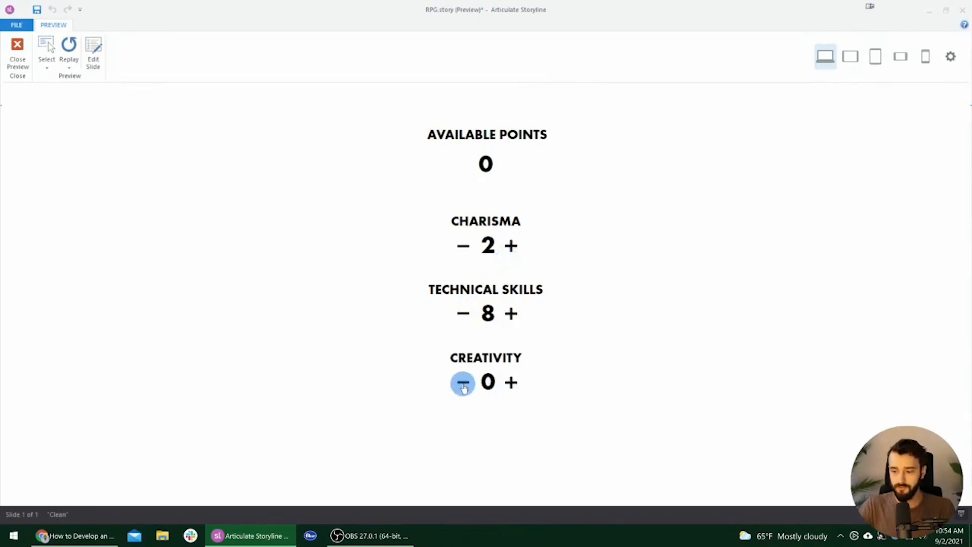
{"action": "left_click", "coordinate": [463, 313]}
{"action": "left_click", "coordinate": [521, 317]}
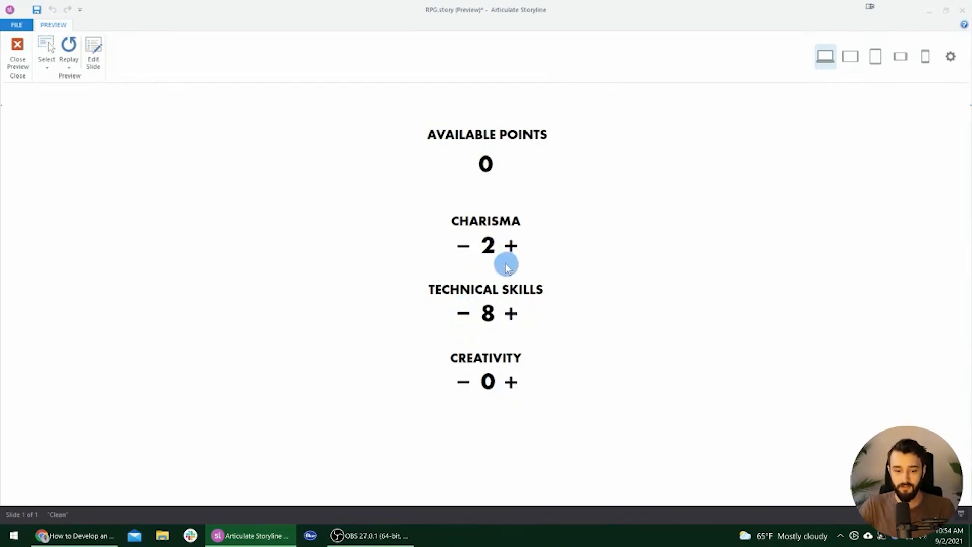
{"action": "left_click", "coordinate": [461, 324]}
{"action": "left_click", "coordinate": [513, 384]}
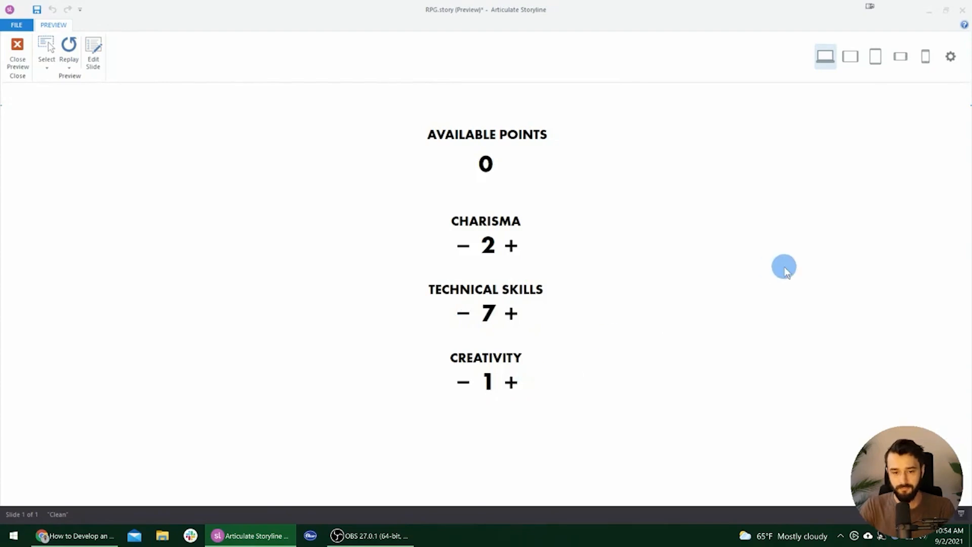